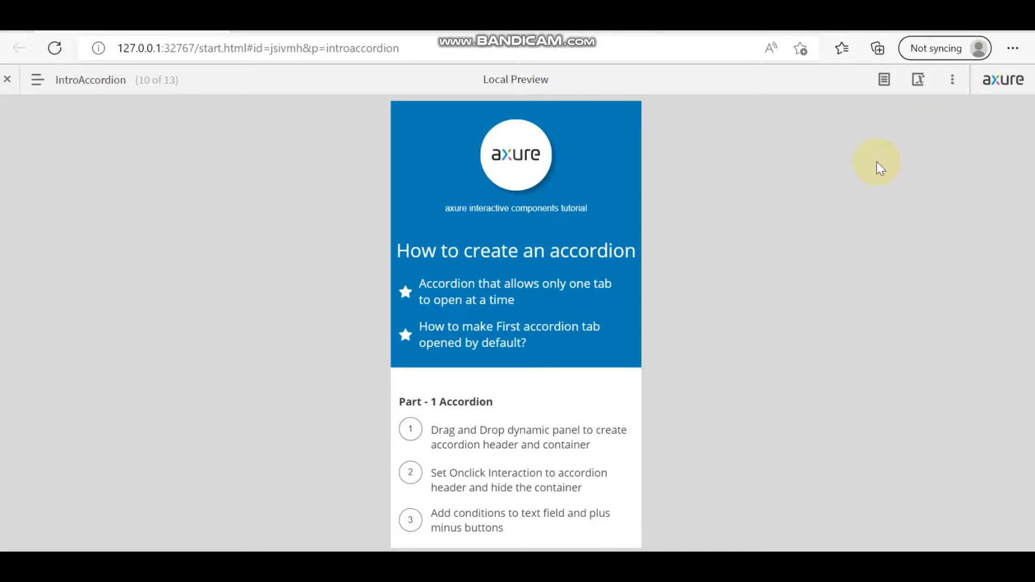
Open the ExampleAccordion page in the preview and hide the page list
click(37, 80)
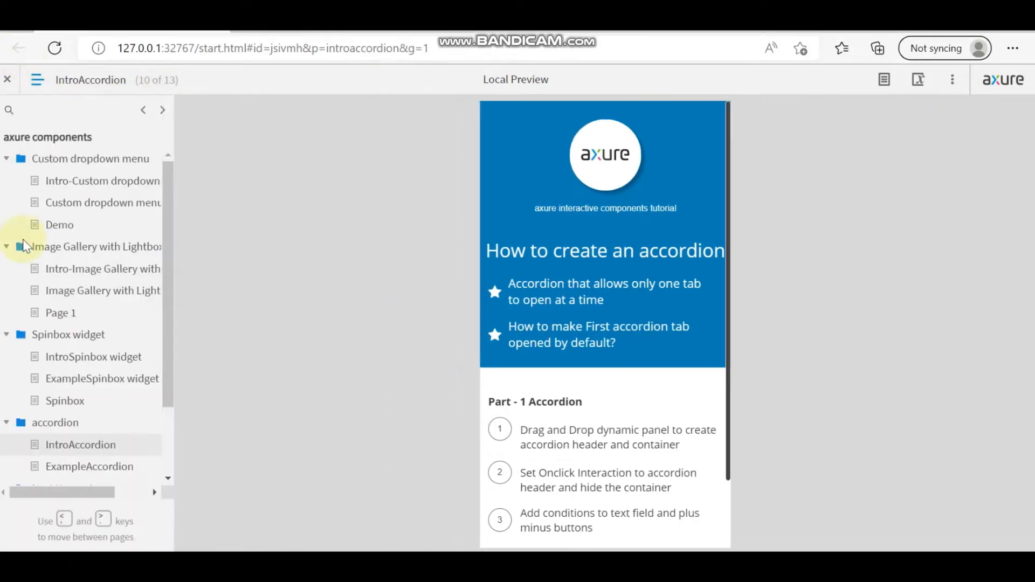
click(83, 468)
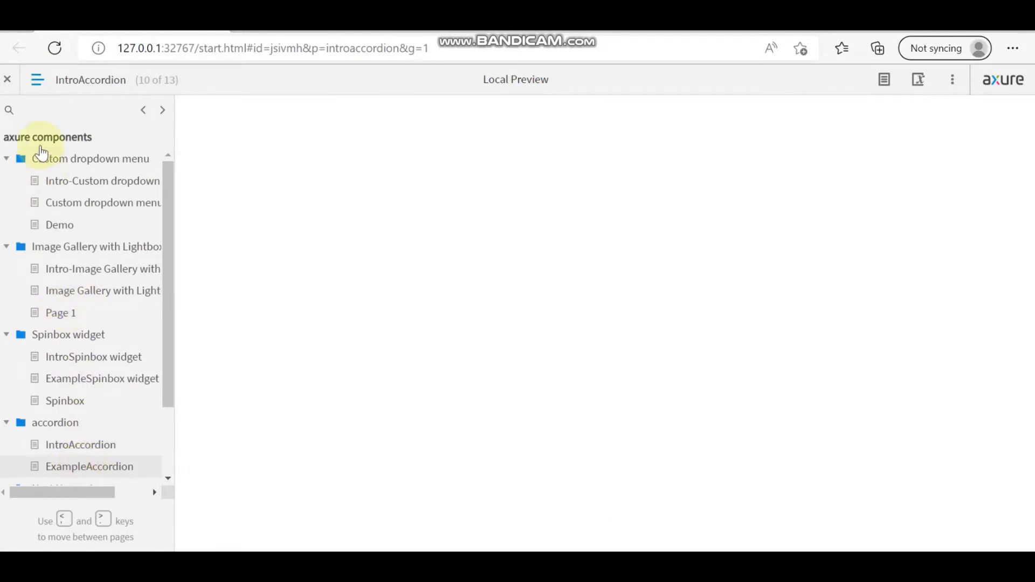
click(37, 80)
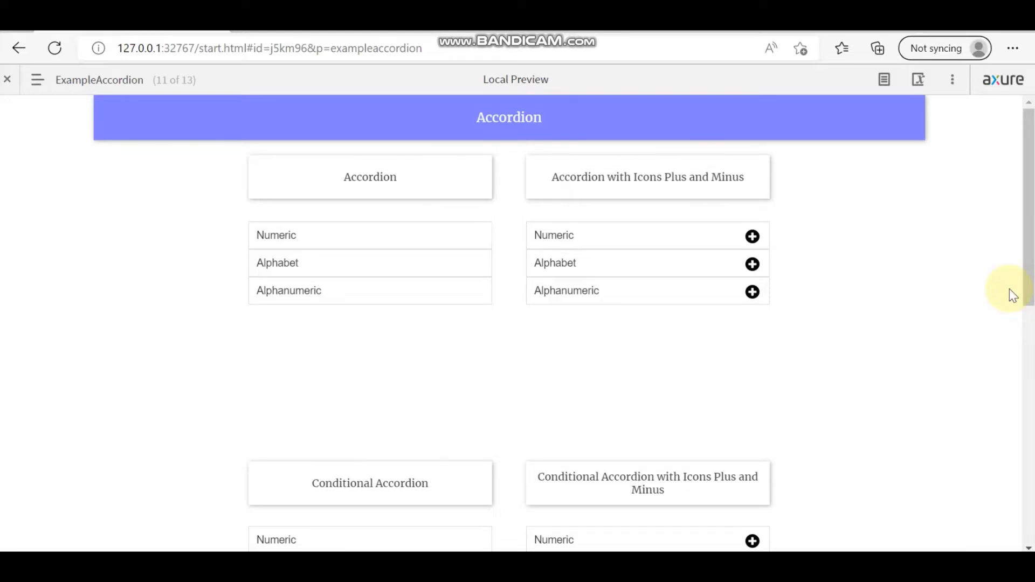
Dismiss the Java update notification and test the plain accordion's Numeric section by expanding, collapsing and re-expanding it
click(361, 193)
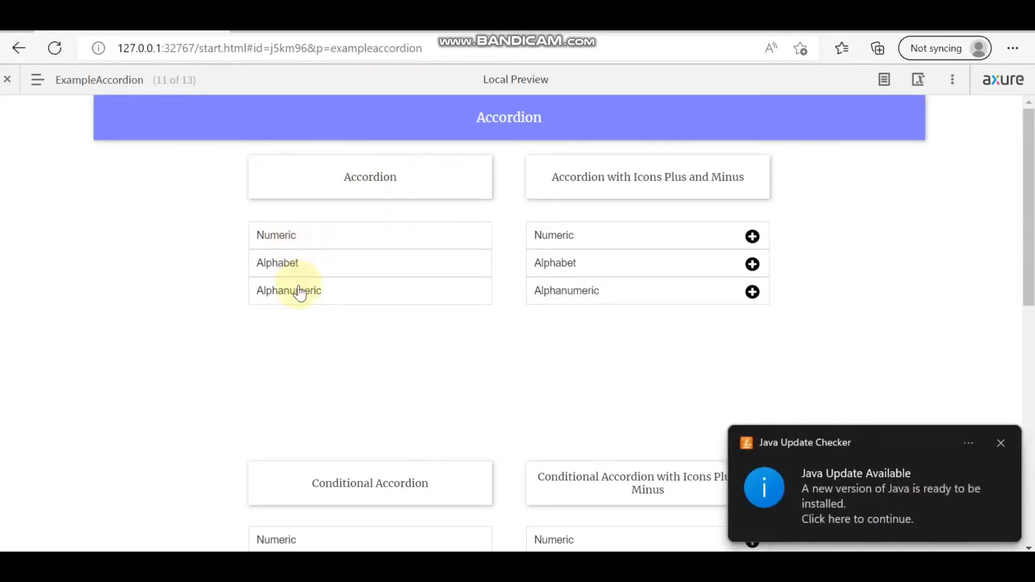
click(1001, 443)
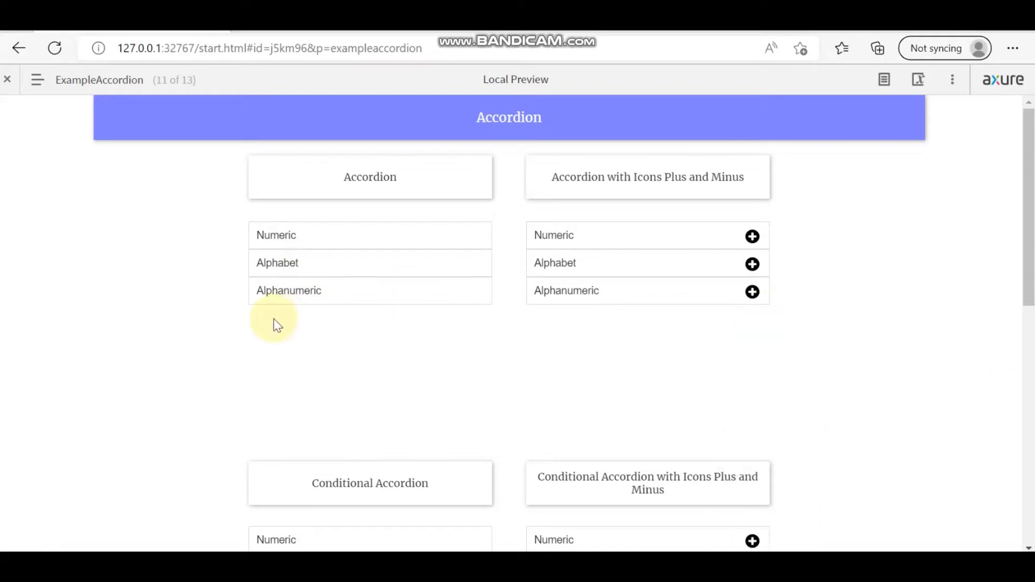
click(304, 243)
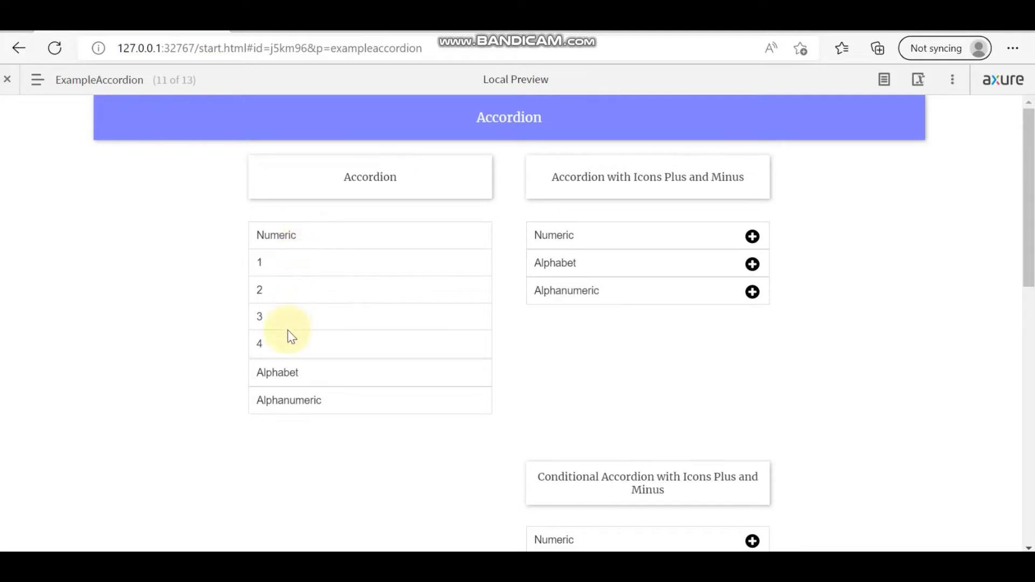
click(290, 243)
click(289, 241)
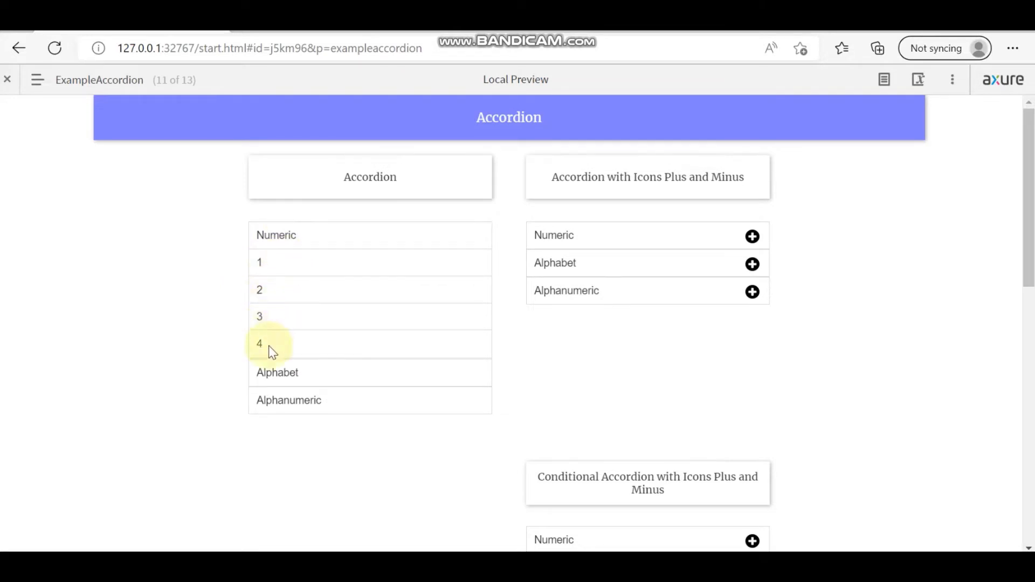
Expand the Alphabet and Alphanumeric sections of the plain accordion alongside Numeric
click(304, 381)
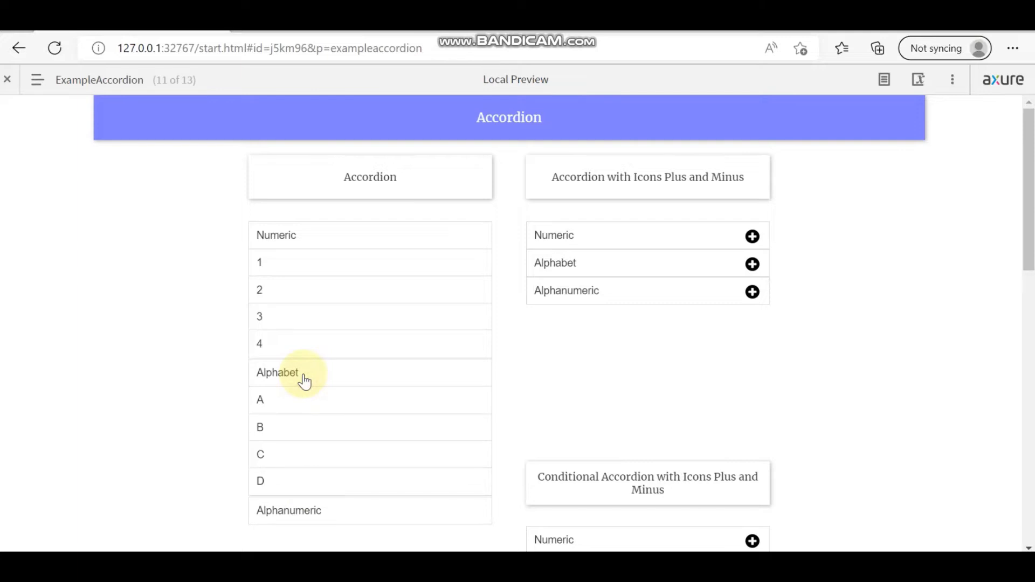
scroll(345, 399, down, 1)
click(315, 443)
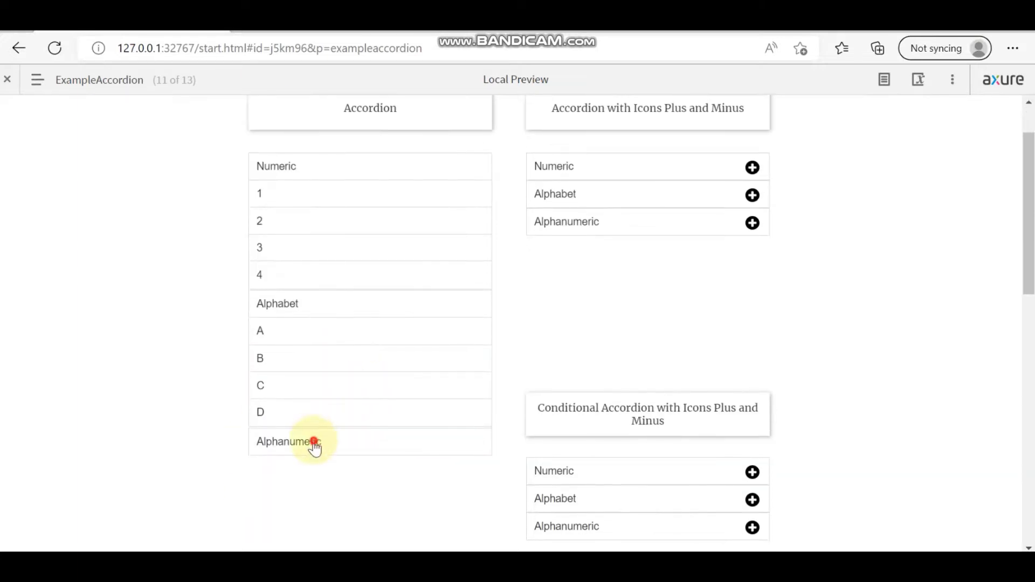
Collapse the Numeric, Alphabet and Alphanumeric sections of the plain accordion one after another
click(294, 165)
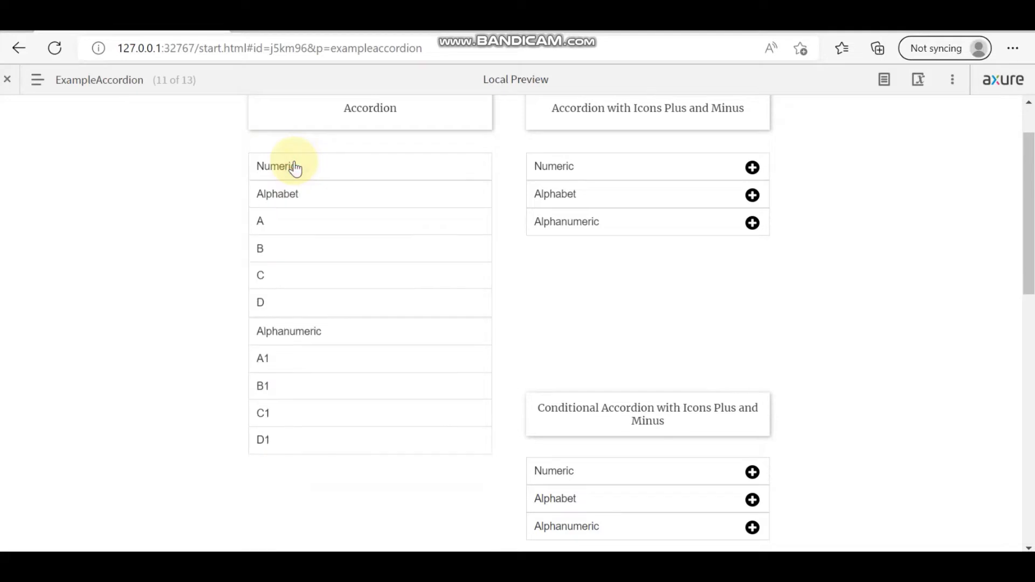
click(293, 195)
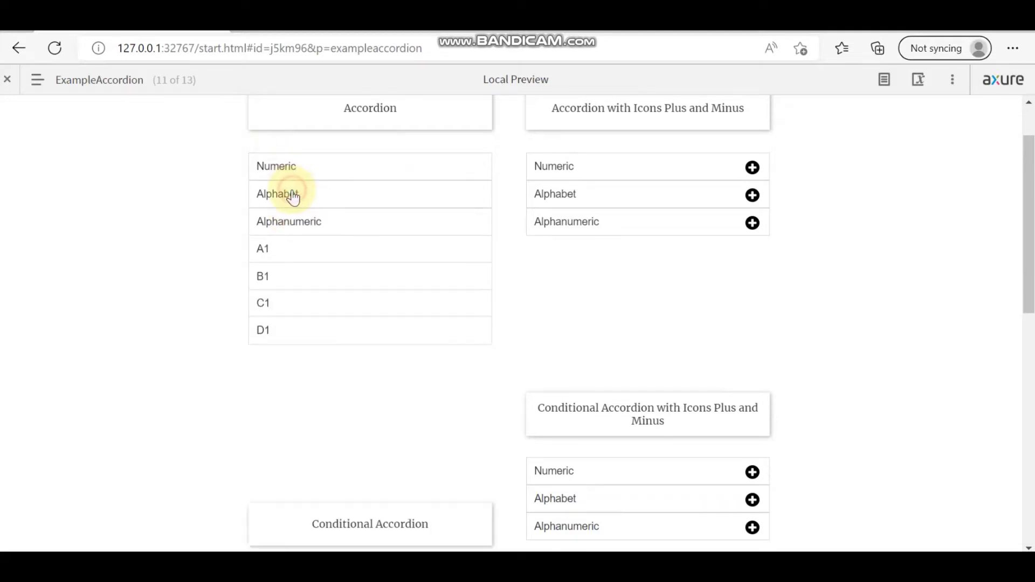
click(293, 223)
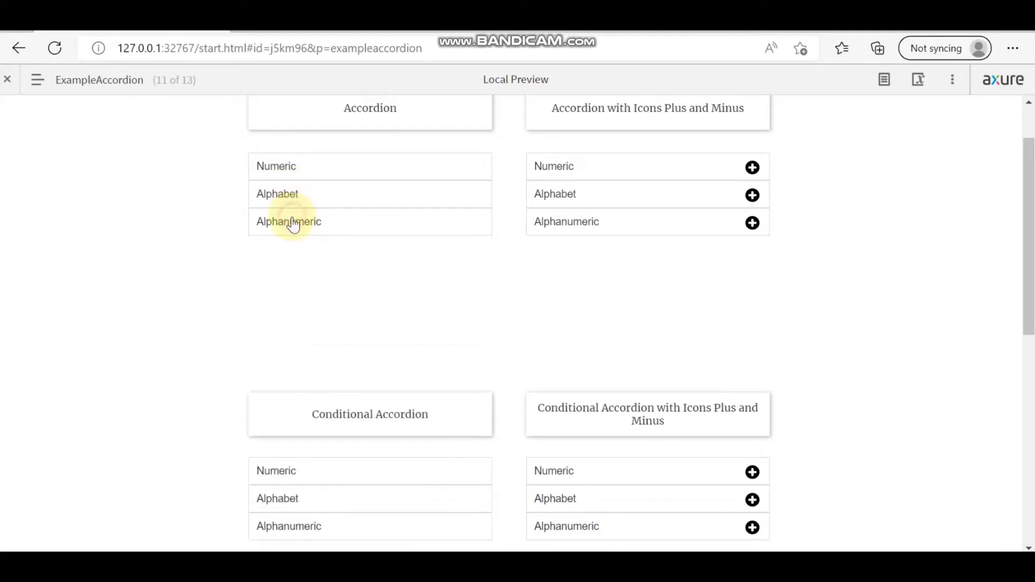
Expand all three sections of the plain accordion again, and collapse Alphanumeric and Alphabet while leaving Numeric open
click(322, 162)
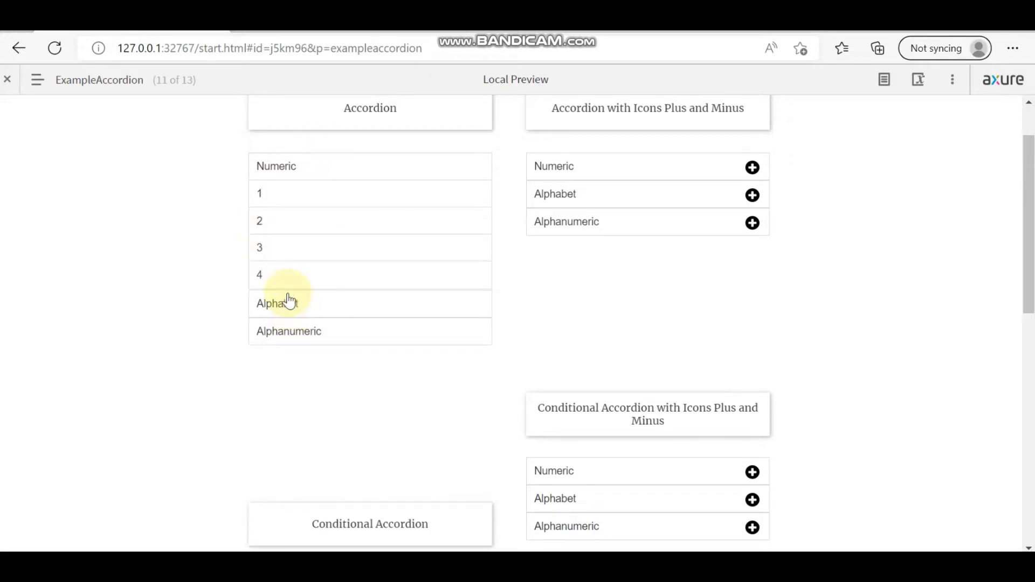
click(281, 299)
click(296, 449)
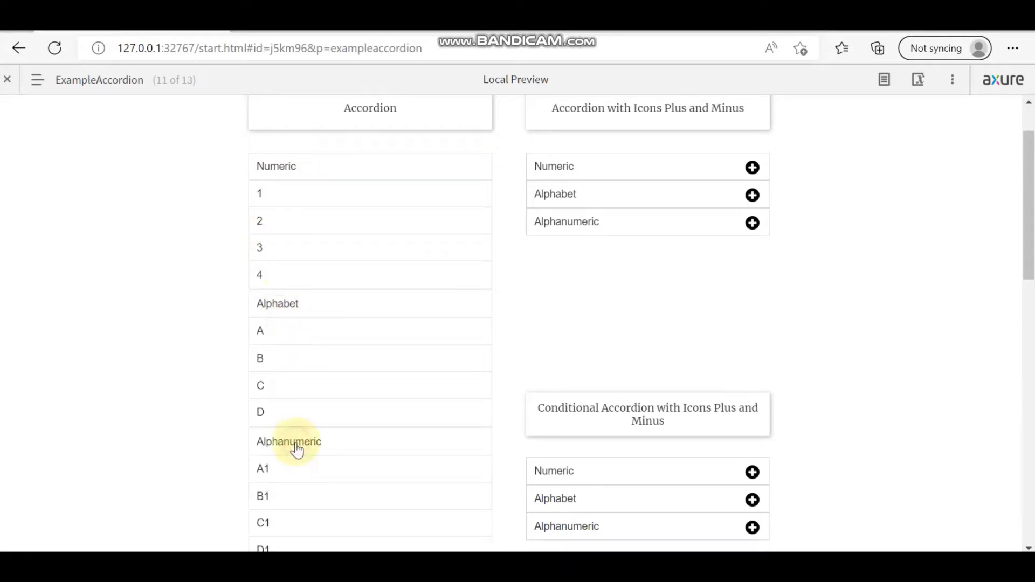
click(296, 448)
click(288, 303)
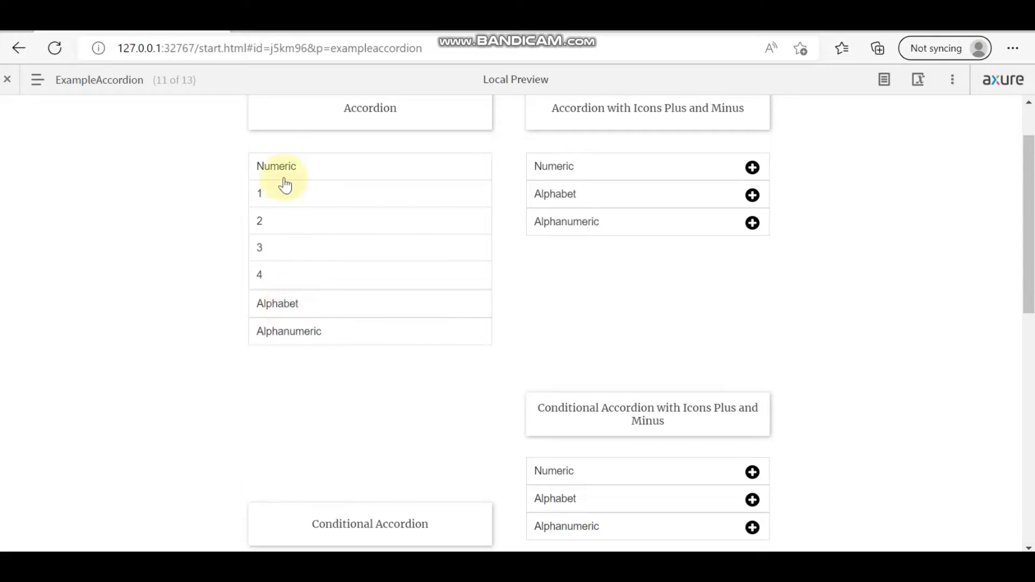
Toggle the plain accordion's Numeric section closed and open, and its Alphabet section open and closed
click(283, 165)
click(284, 166)
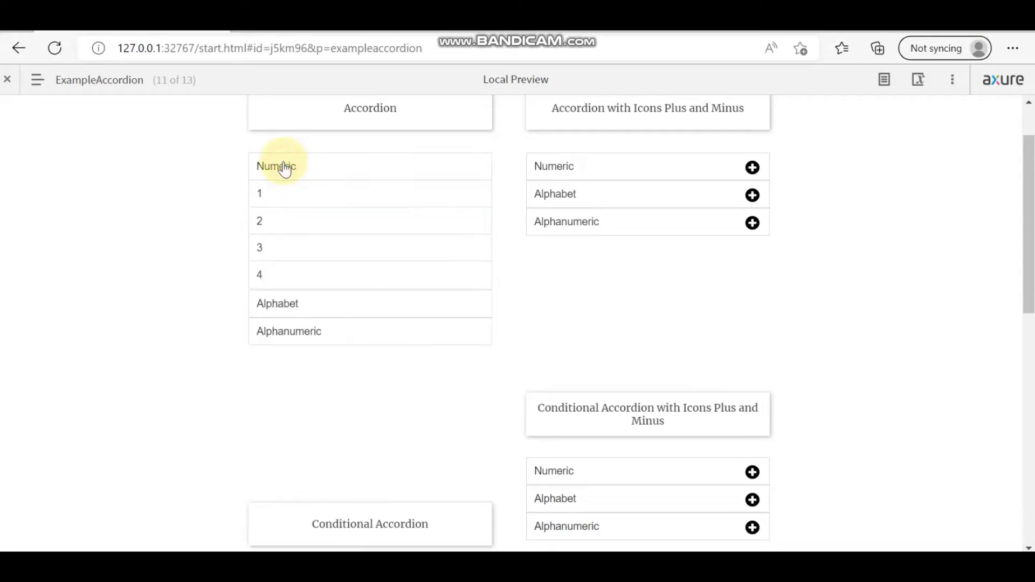
click(262, 293)
click(262, 293)
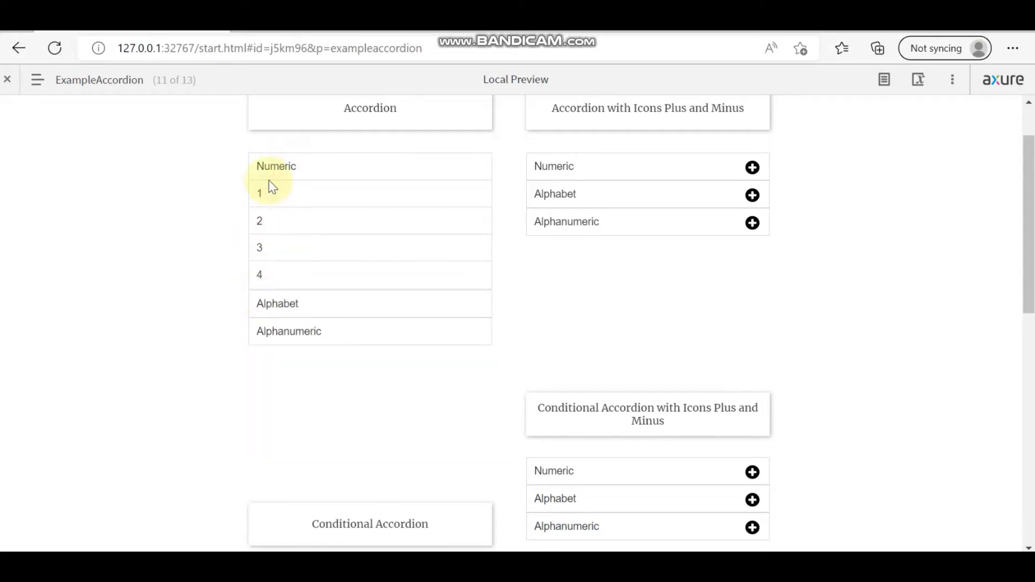
Test opening and closing the plain accordion's sections independently, finishing with all three collapsed
click(271, 168)
click(276, 195)
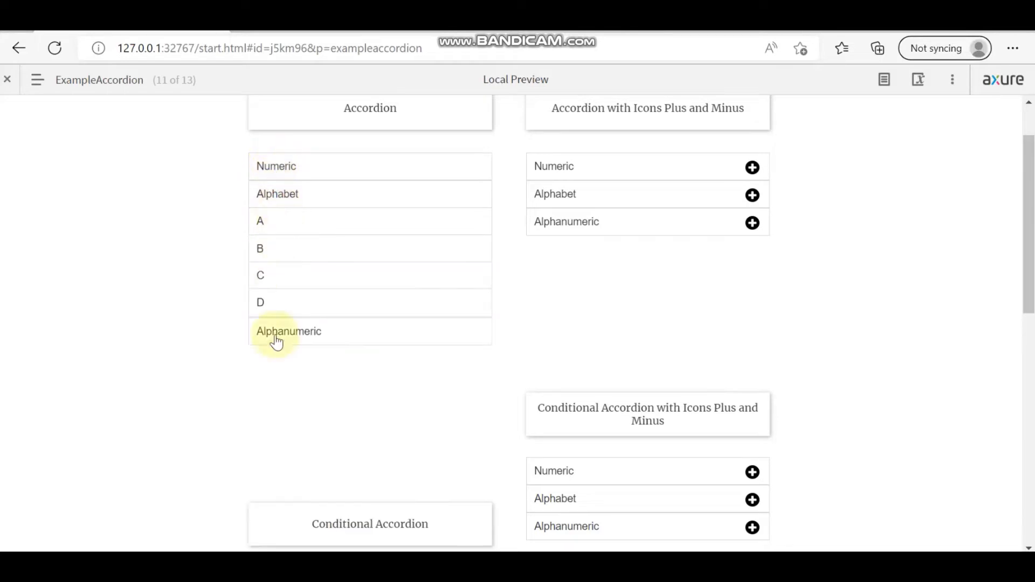
click(276, 334)
click(277, 333)
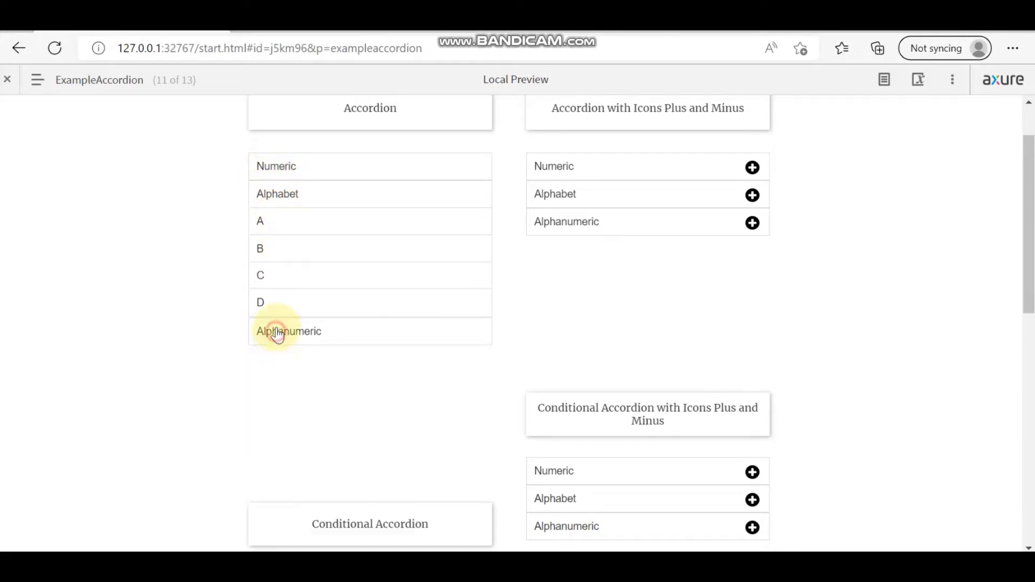
click(276, 198)
click(279, 165)
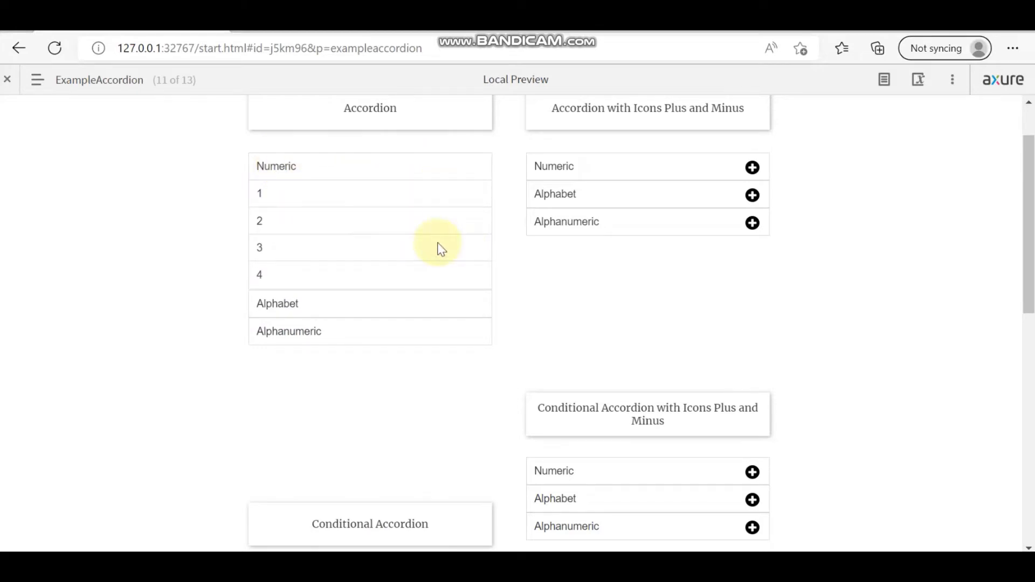
click(360, 171)
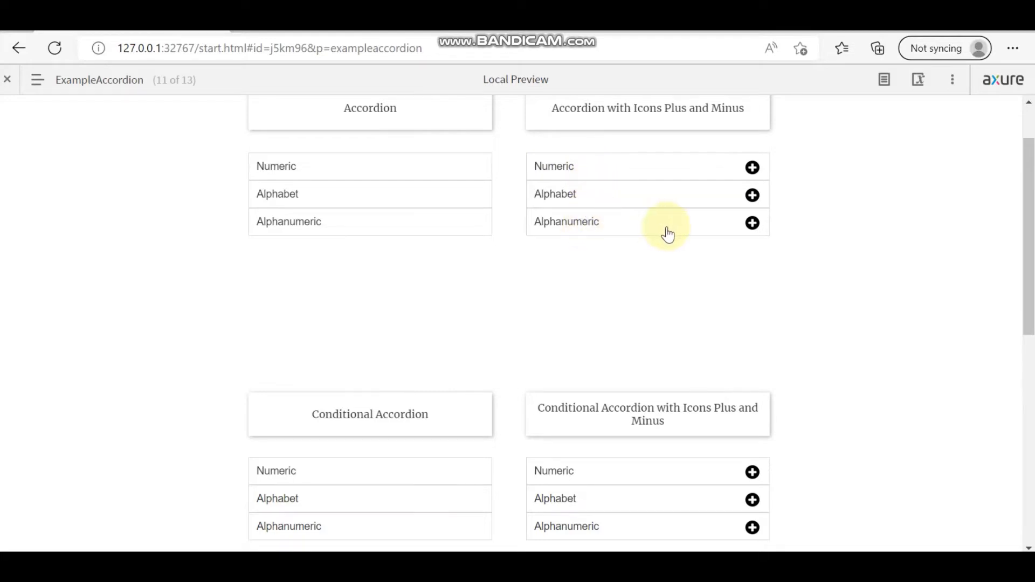
In the Accordion with Icons Plus and Minus, expand and collapse Numeric and Alphabet, and expand Alphanumeric
click(599, 164)
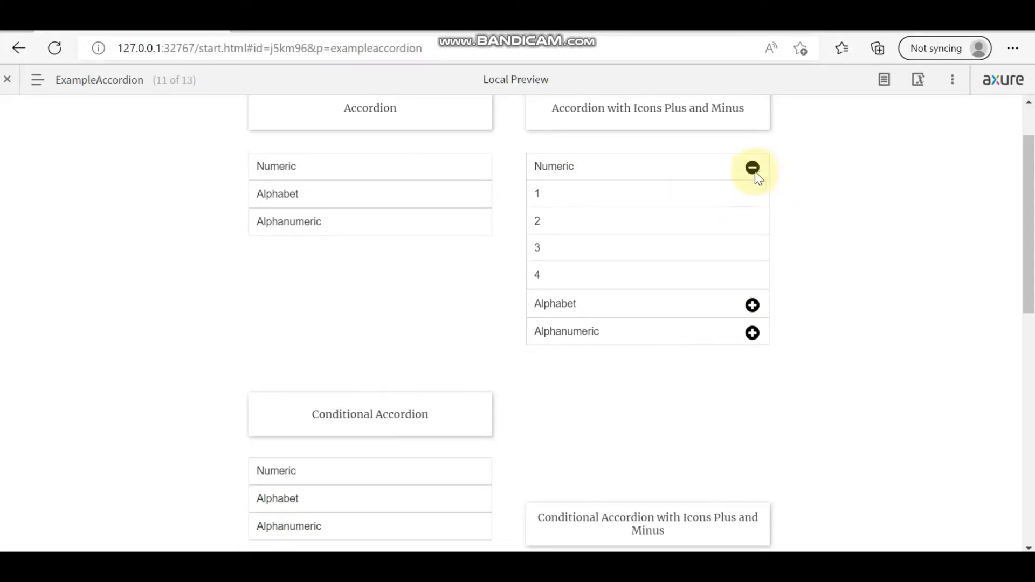
click(674, 169)
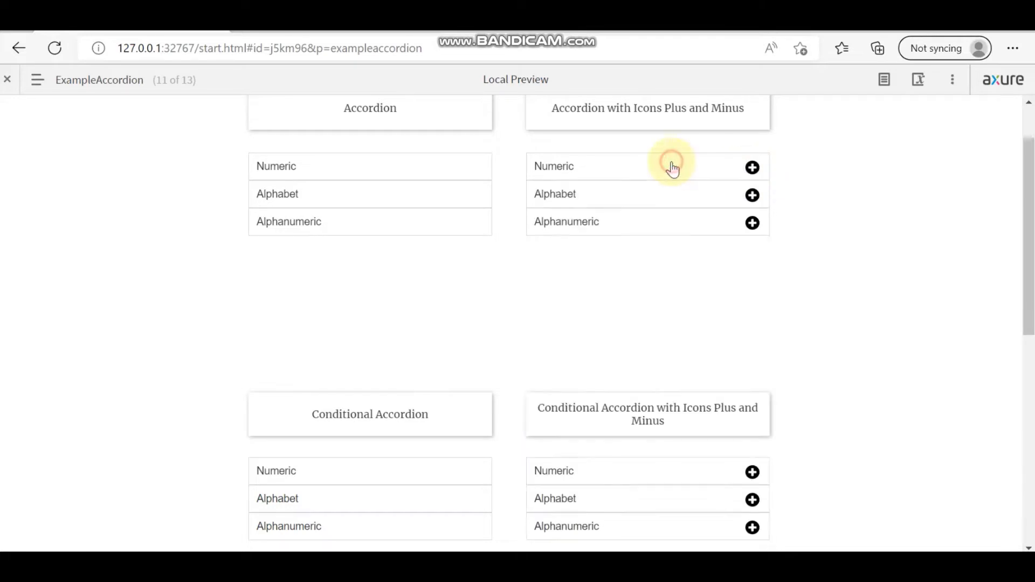
click(664, 194)
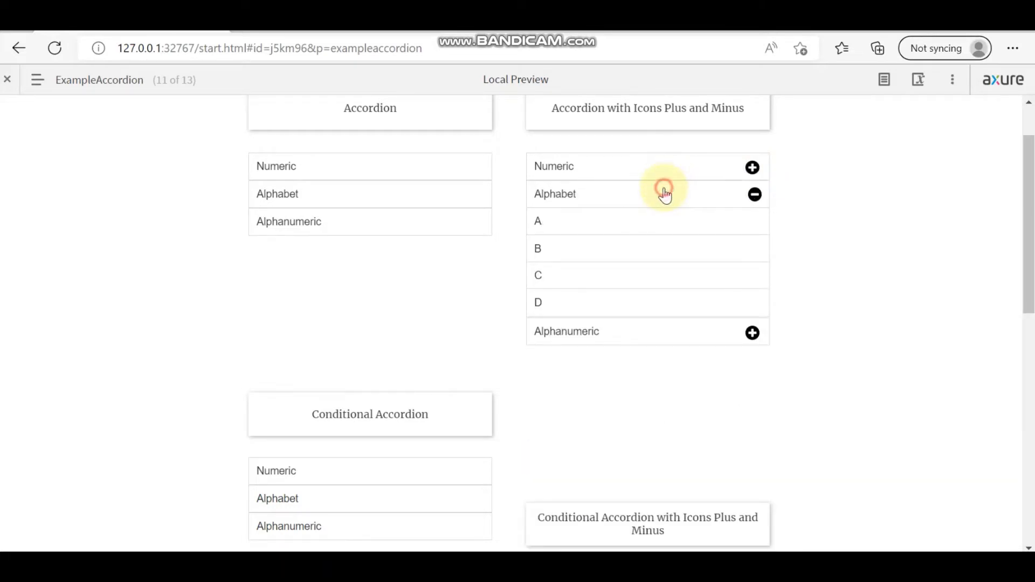
click(664, 193)
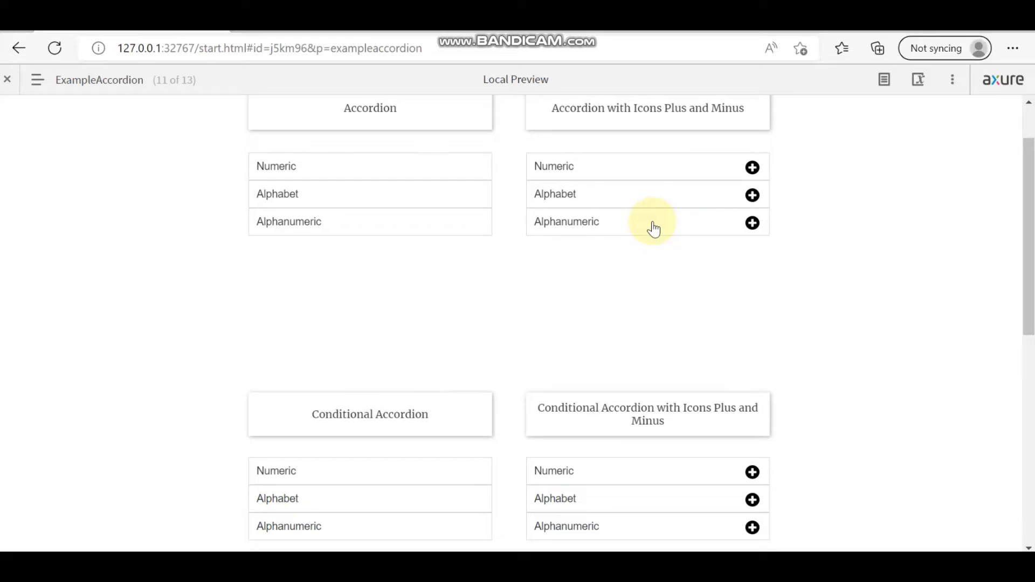
click(653, 227)
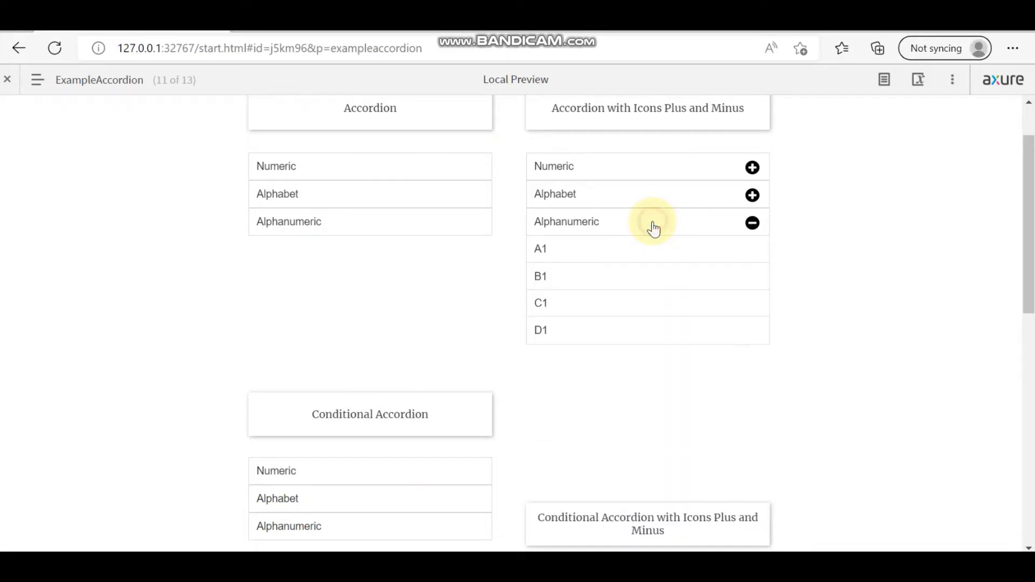
With Alphanumeric open in the plus/minus icon accordion, toggle Alphabet twice and Numeric once, and collapse Alphanumeric
click(637, 198)
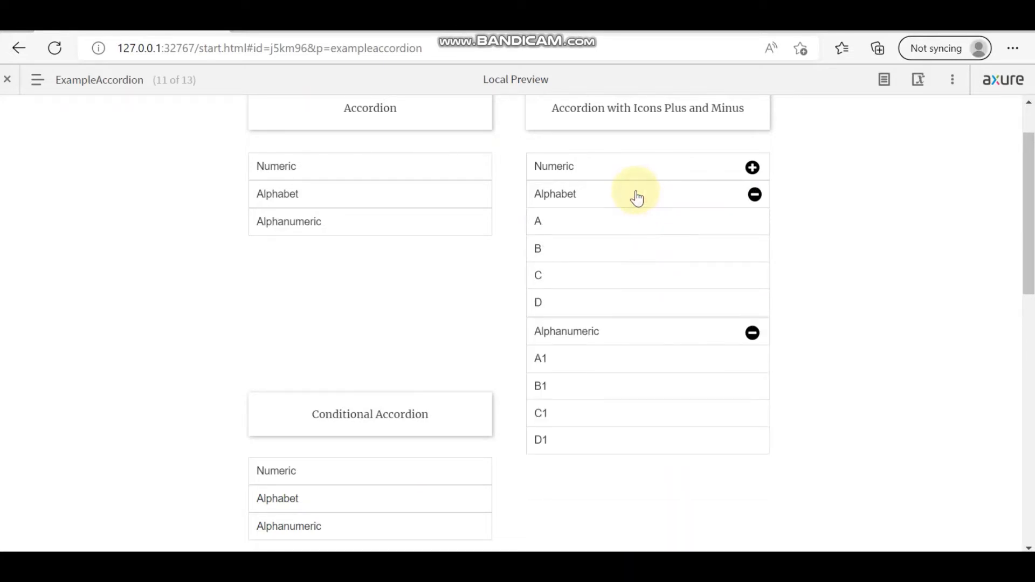
click(637, 198)
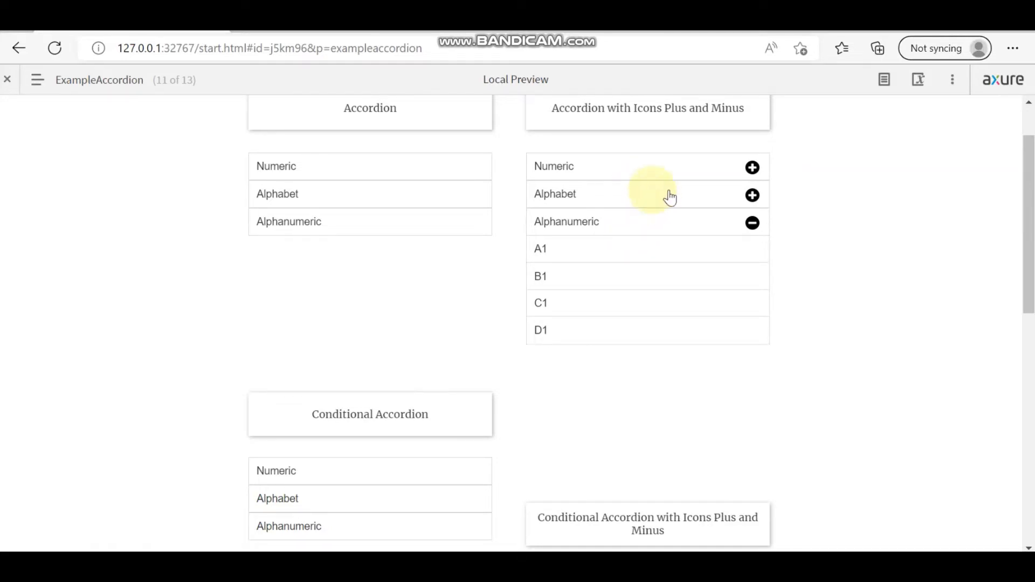
click(624, 198)
click(621, 196)
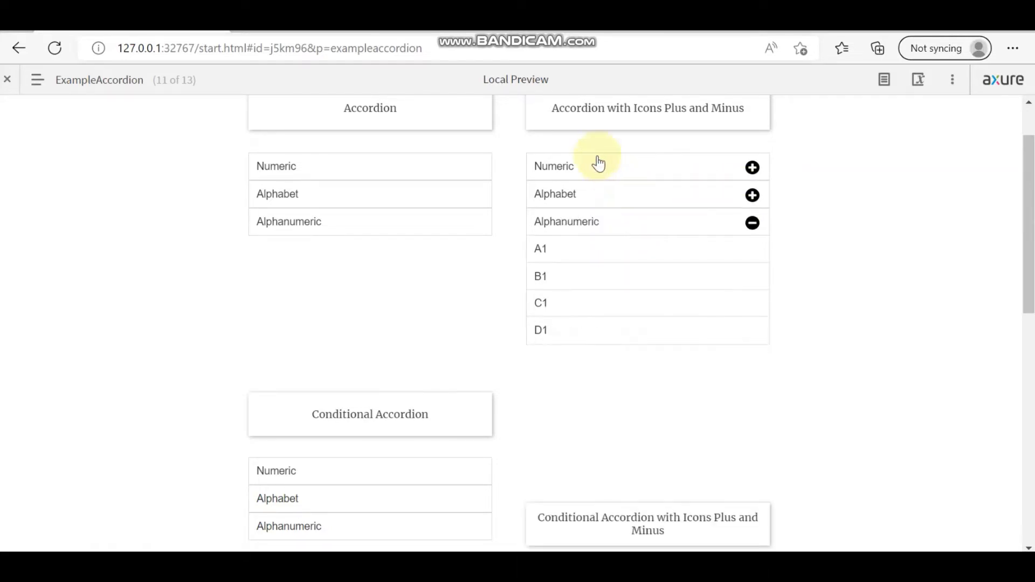
click(599, 163)
click(598, 164)
click(617, 221)
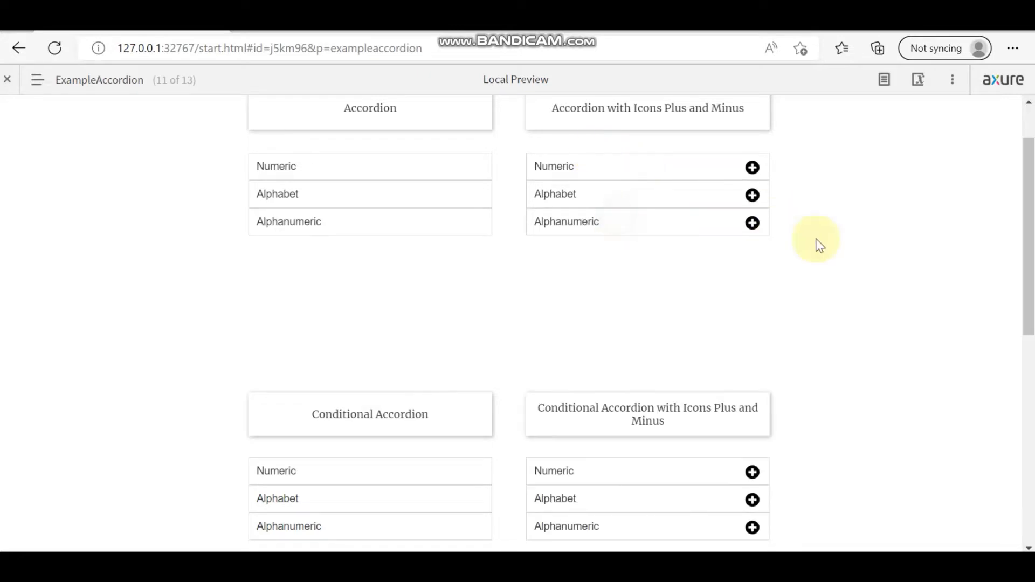
Test the Conditional Accordion by opening its Numeric, Alphabet and Alphanumeric sections in turn
scroll(561, 280, down, 2)
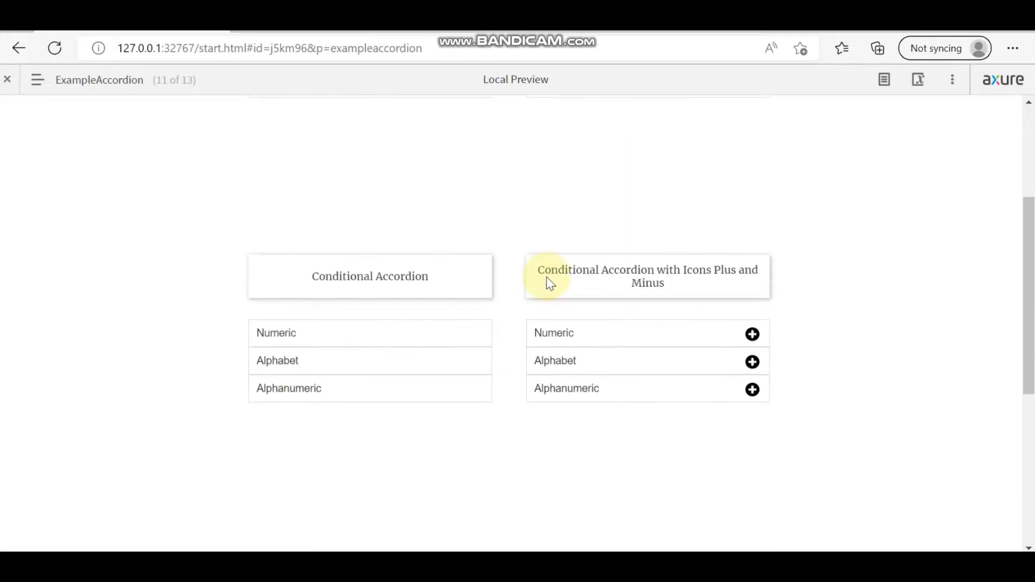
scroll(480, 337, down, 1)
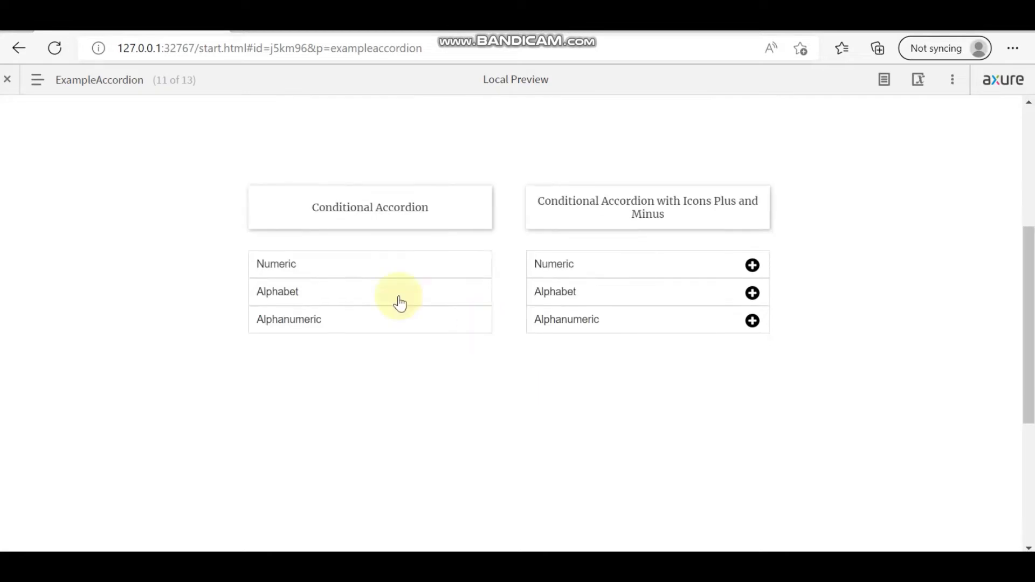
click(376, 265)
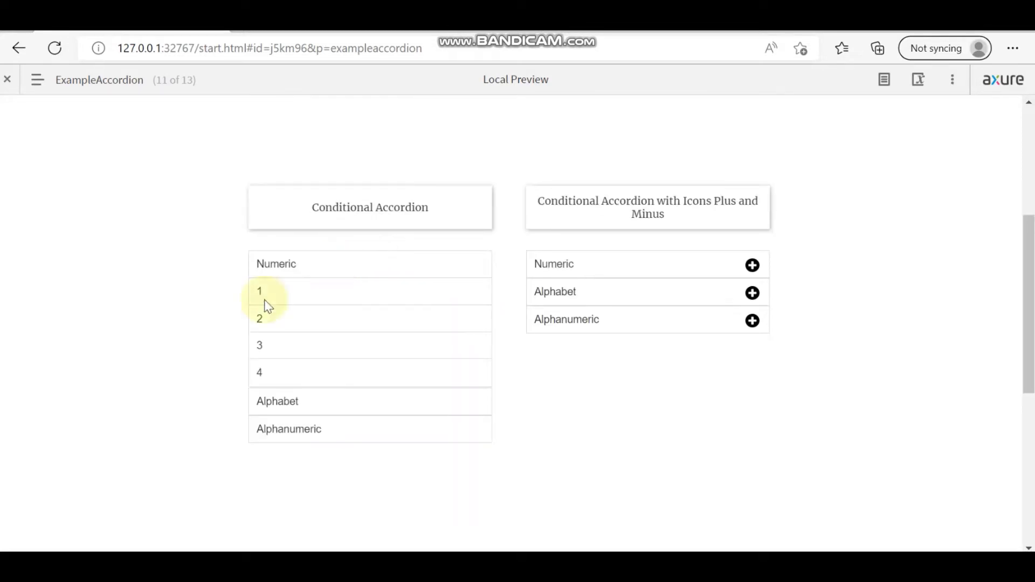
click(315, 409)
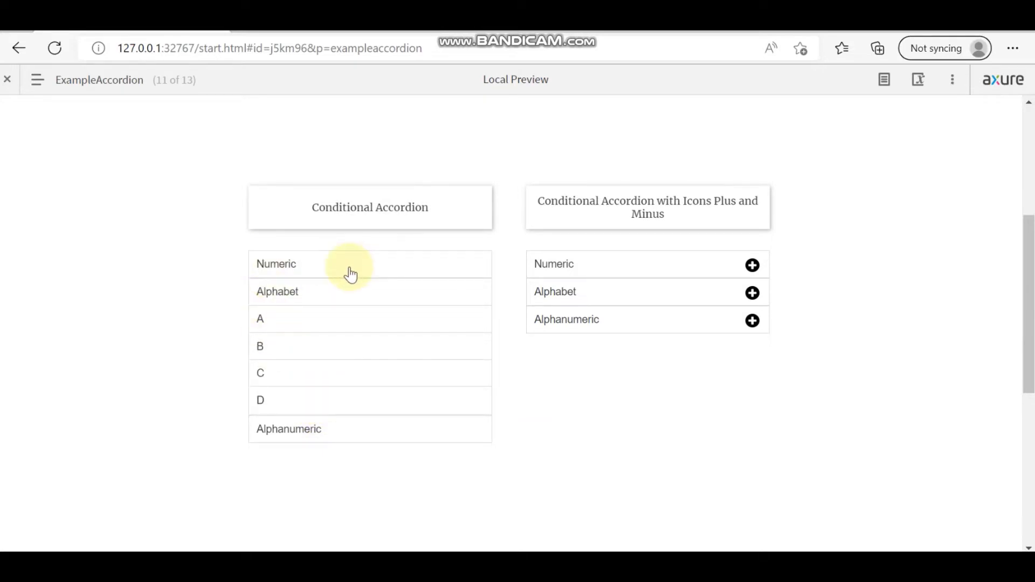
click(315, 429)
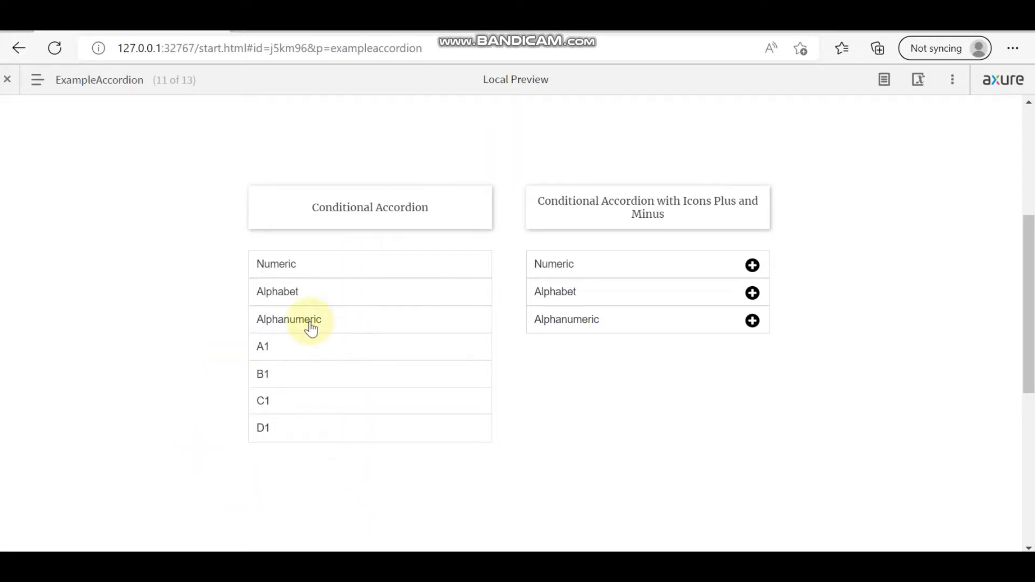
Test the Conditional Accordion with Icons Plus and Minus by switching between Numeric, Alphabet and Alphanumeric, finishing with every section collapsed
click(633, 269)
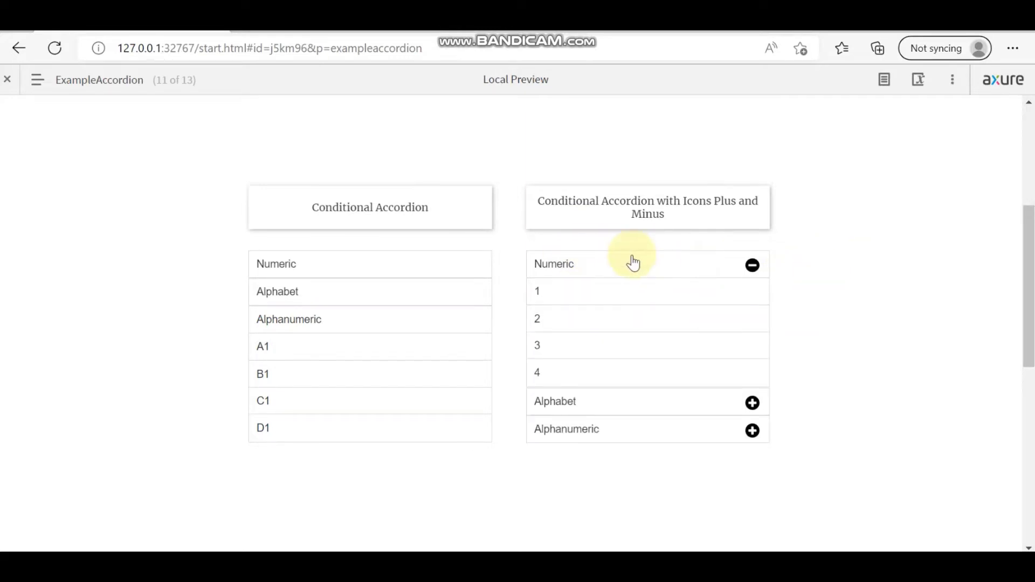
click(579, 405)
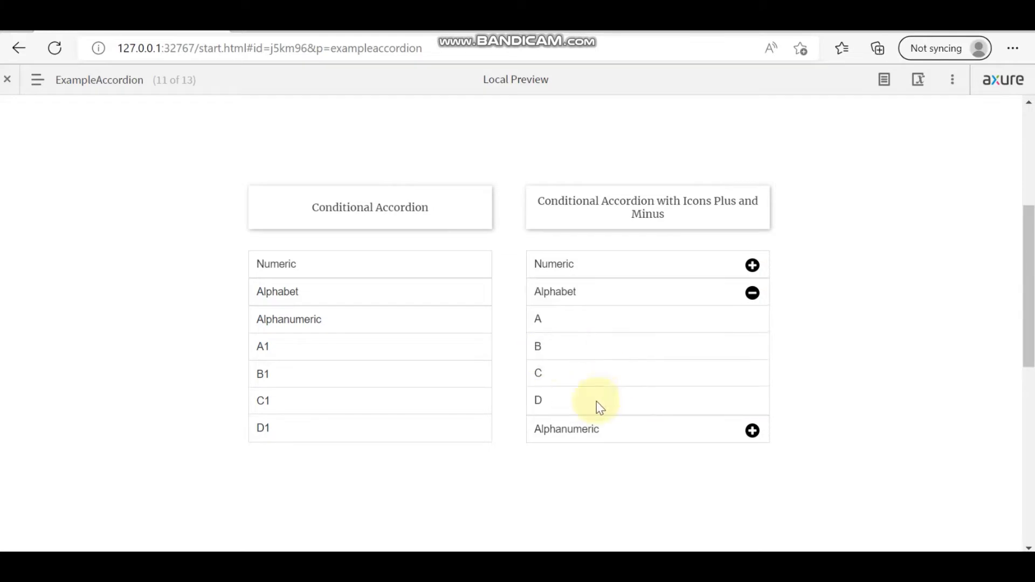
click(575, 429)
click(578, 320)
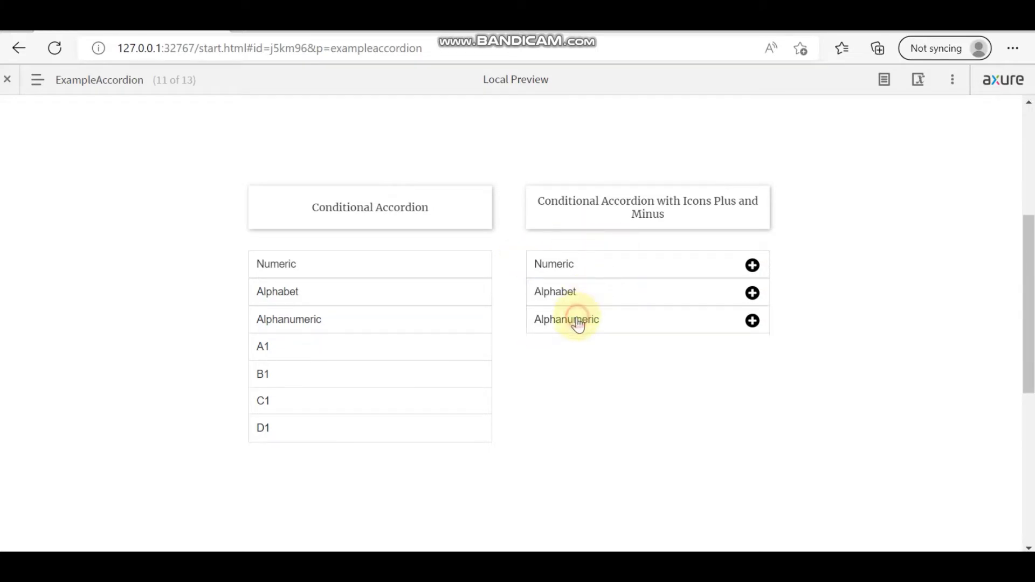
click(579, 294)
click(580, 257)
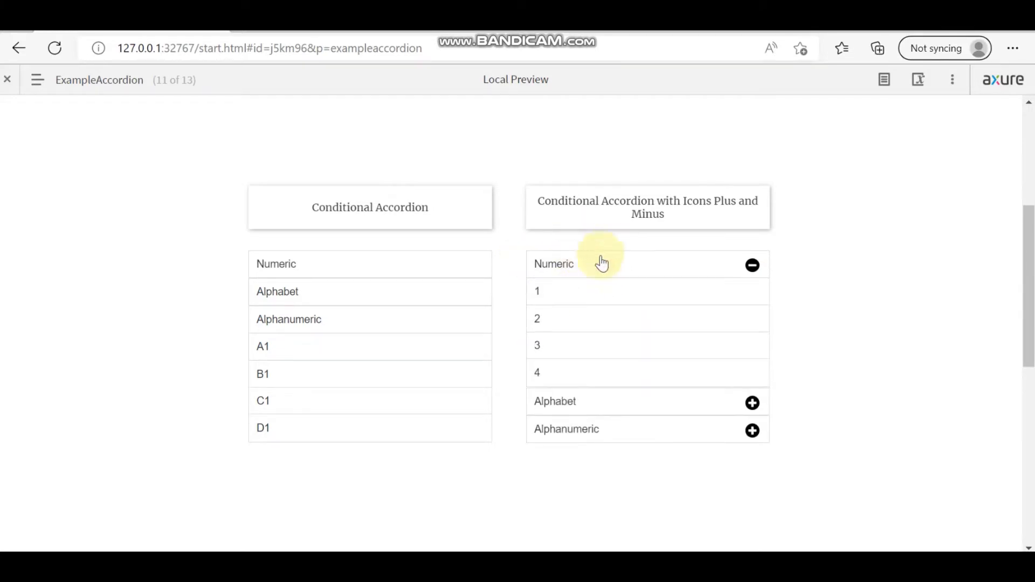
click(593, 410)
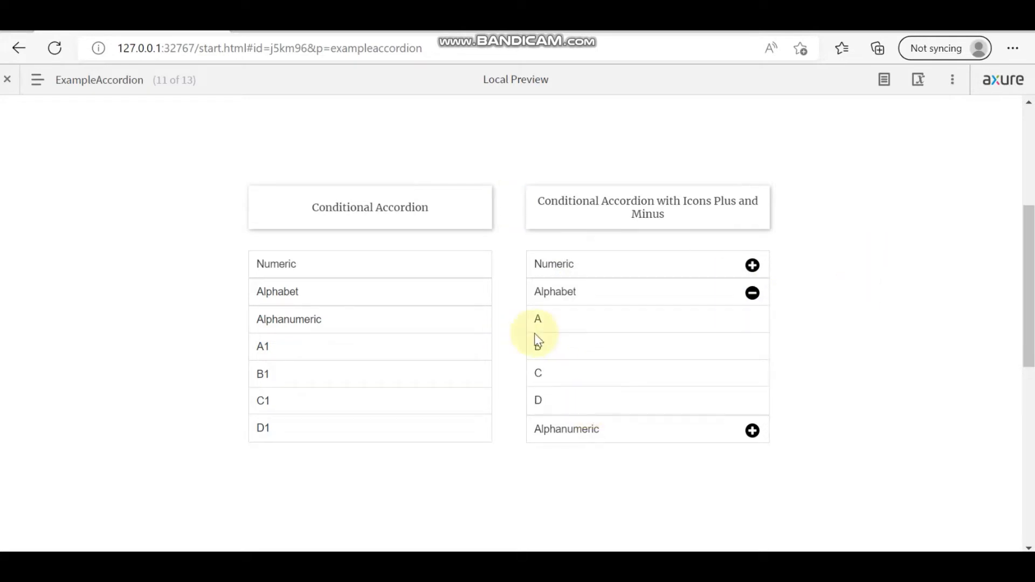
click(600, 268)
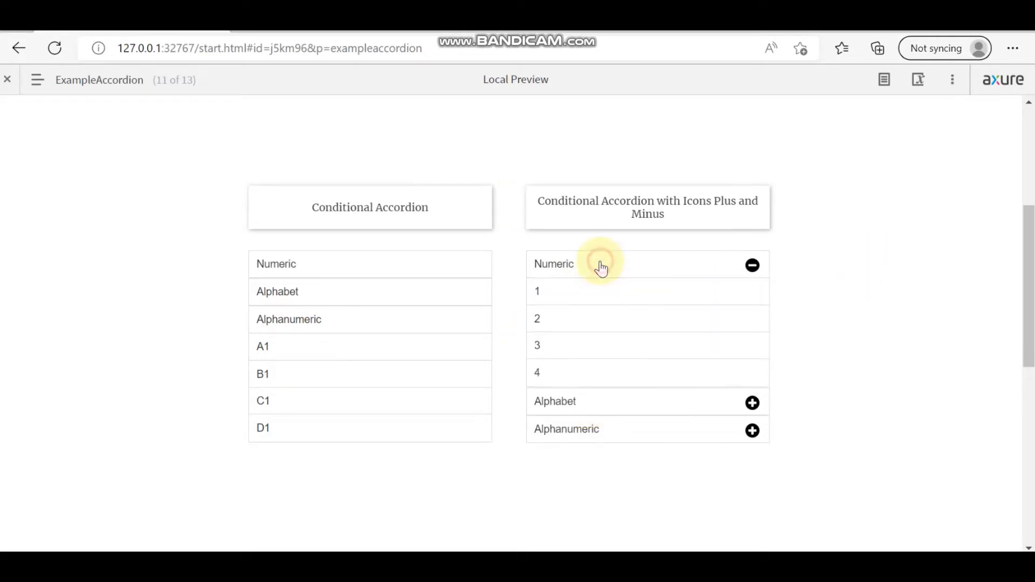
click(600, 268)
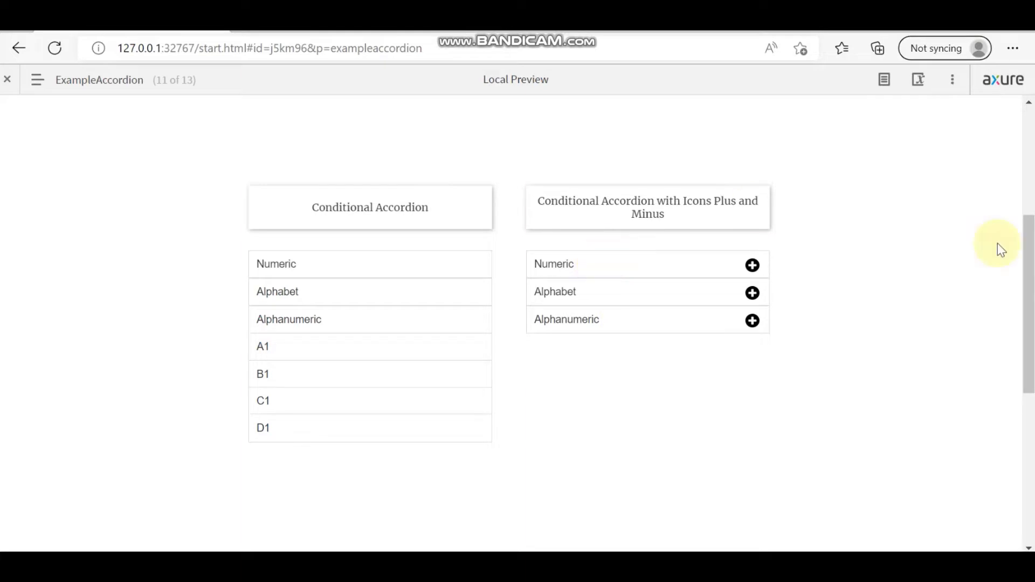
In the "make First accordion tab opened by default?" example, open Alphabet and Alphanumeric in turn and collapse Alphanumeric
scroll(978, 324, down, 2)
scroll(978, 324, down, 3)
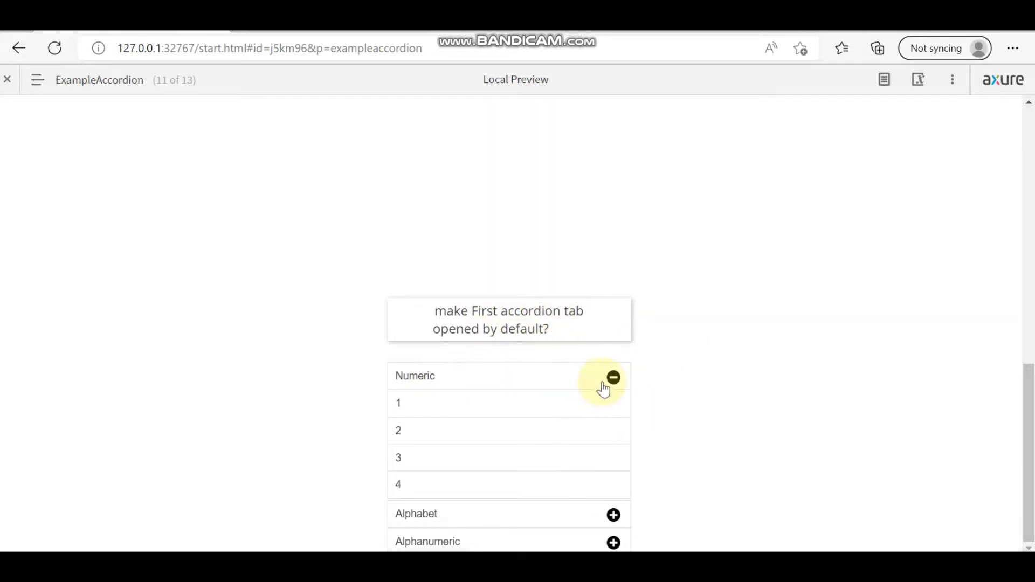
click(441, 518)
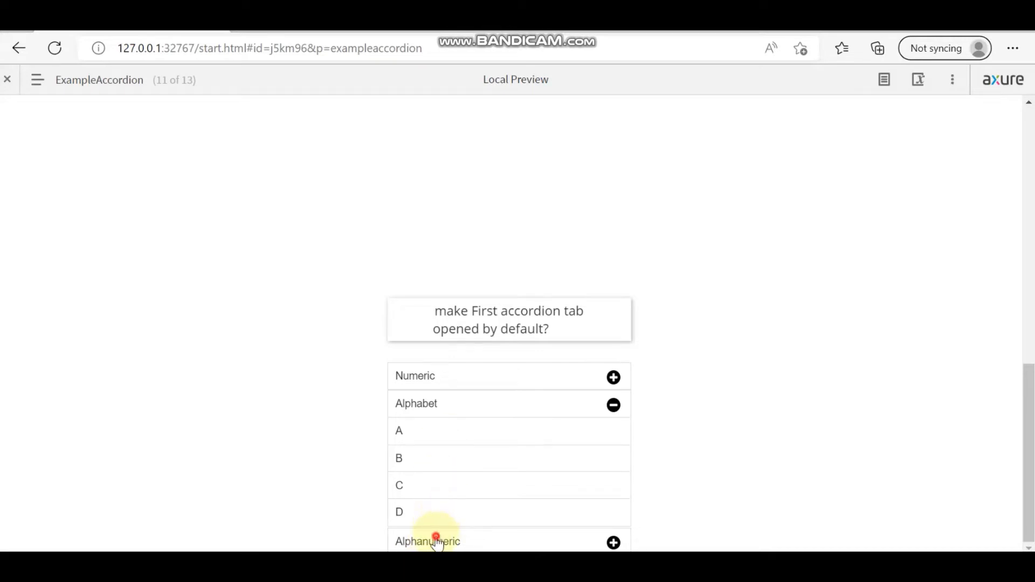
click(435, 538)
click(419, 432)
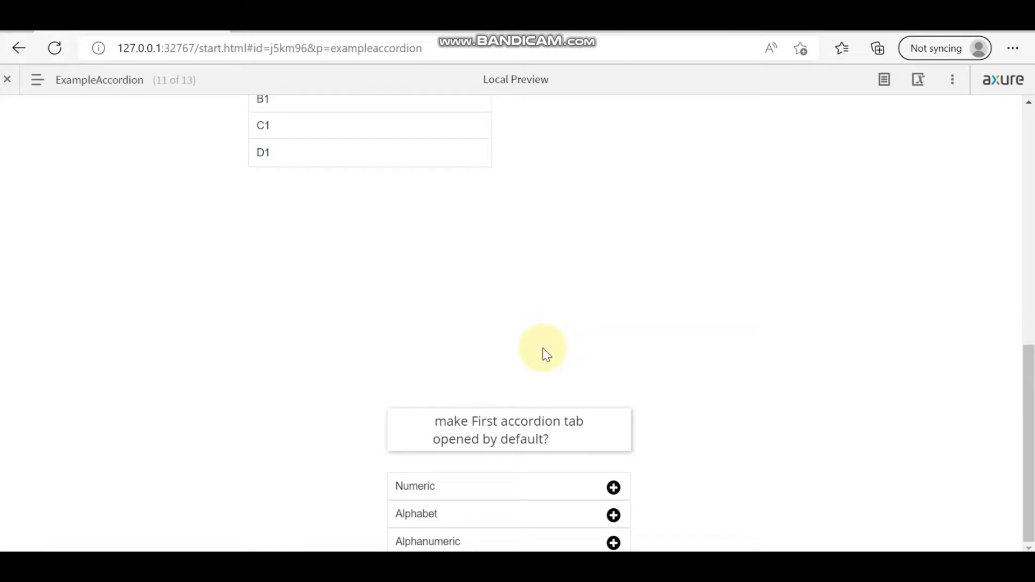
Review the example accordions again and reopen the Conditional Accordion's Numeric, Alphabet and Alphanumeric sections in turn
scroll(546, 355, up, 10)
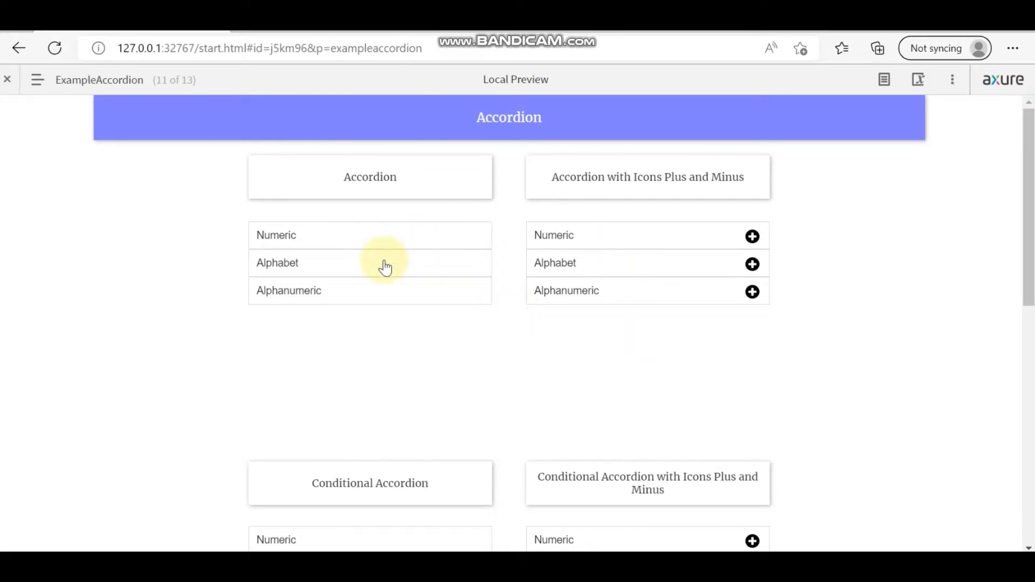
scroll(544, 331, down, 2)
scroll(545, 330, down, 2)
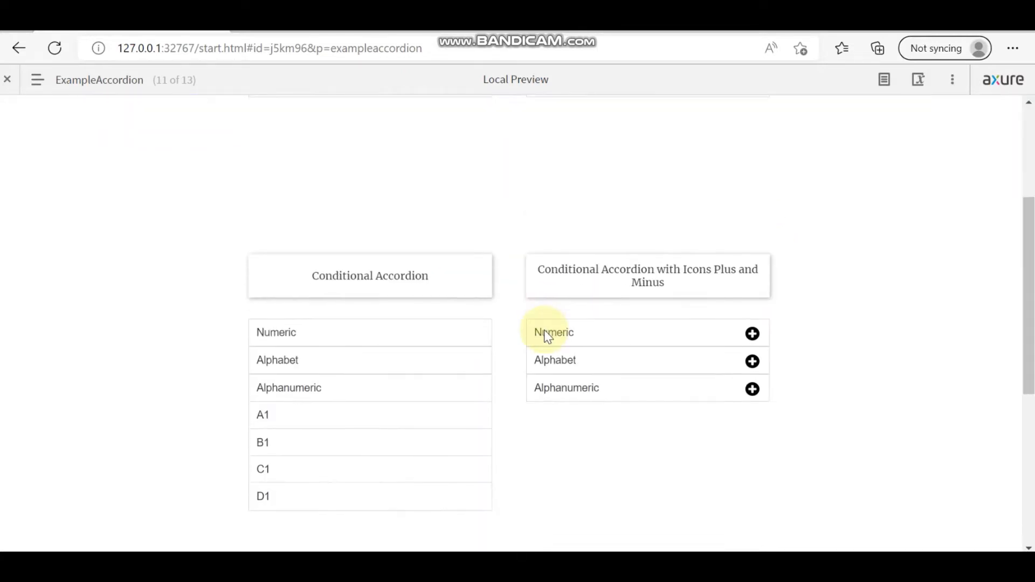
scroll(411, 374, down, 1)
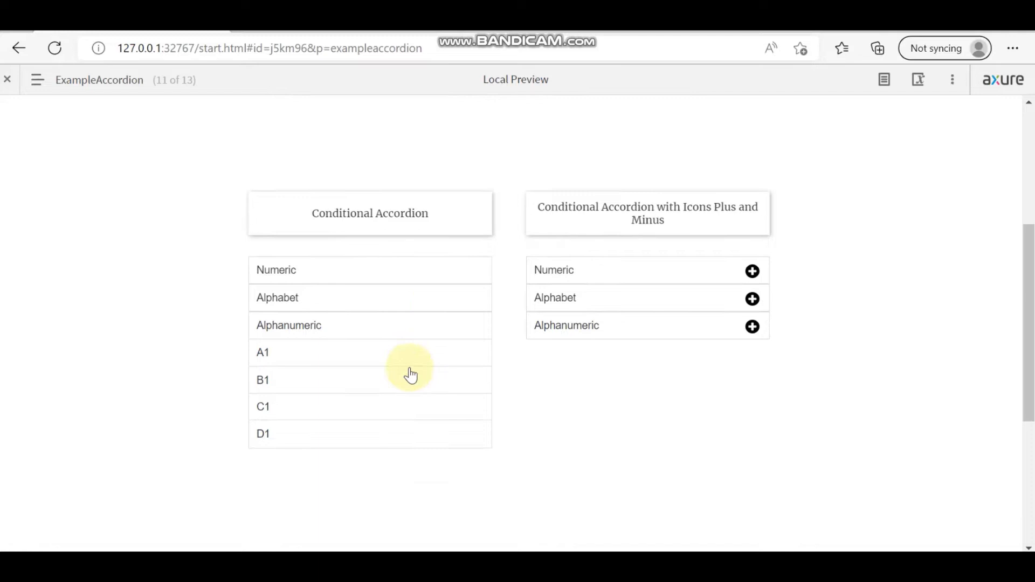
click(346, 290)
click(346, 263)
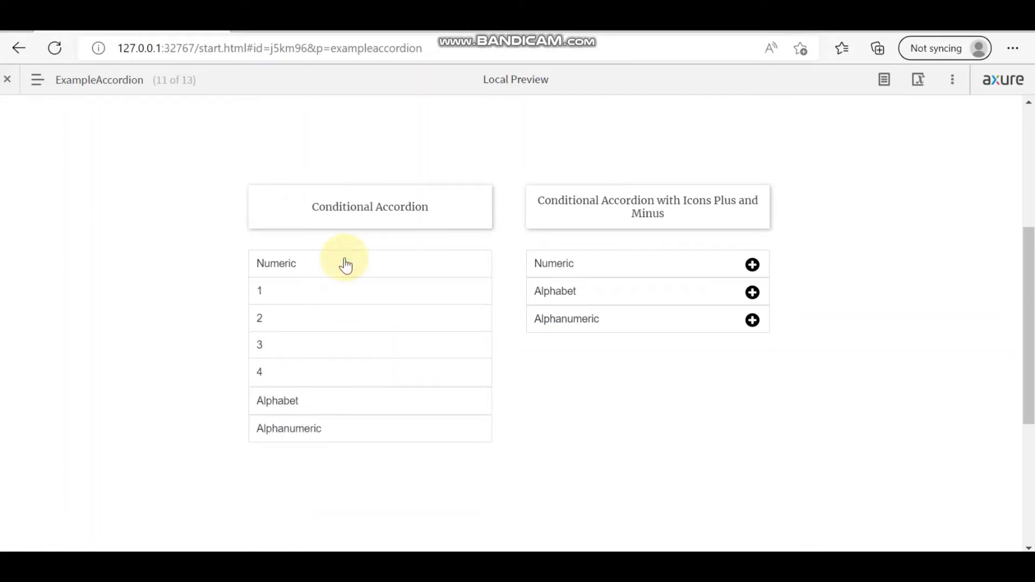
click(299, 411)
click(300, 428)
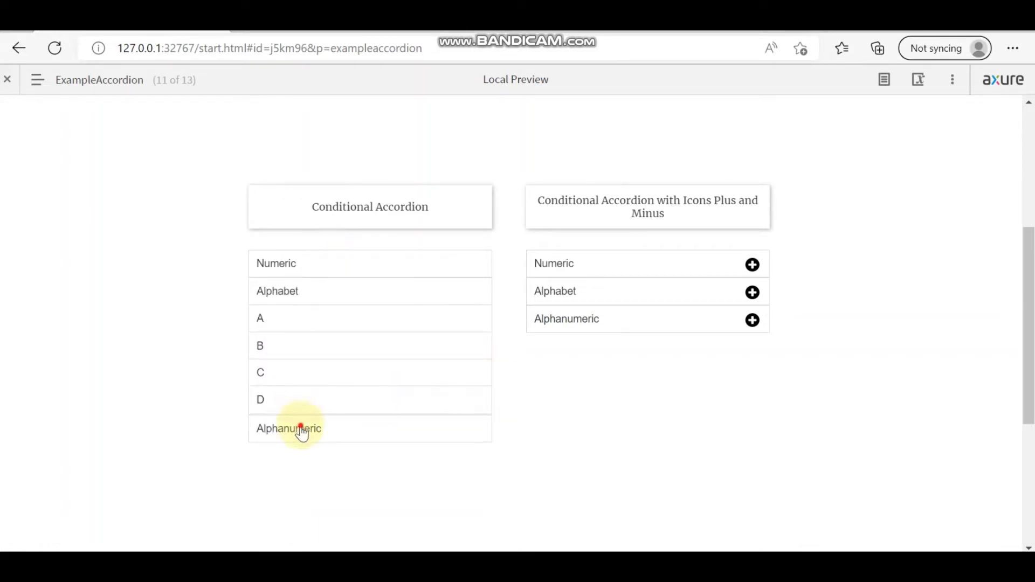
Reload the ExampleAccordion preview and examine the initial state of the accordion whose first tab is opened by default
scroll(520, 399, down, 3)
scroll(520, 396, down, 2)
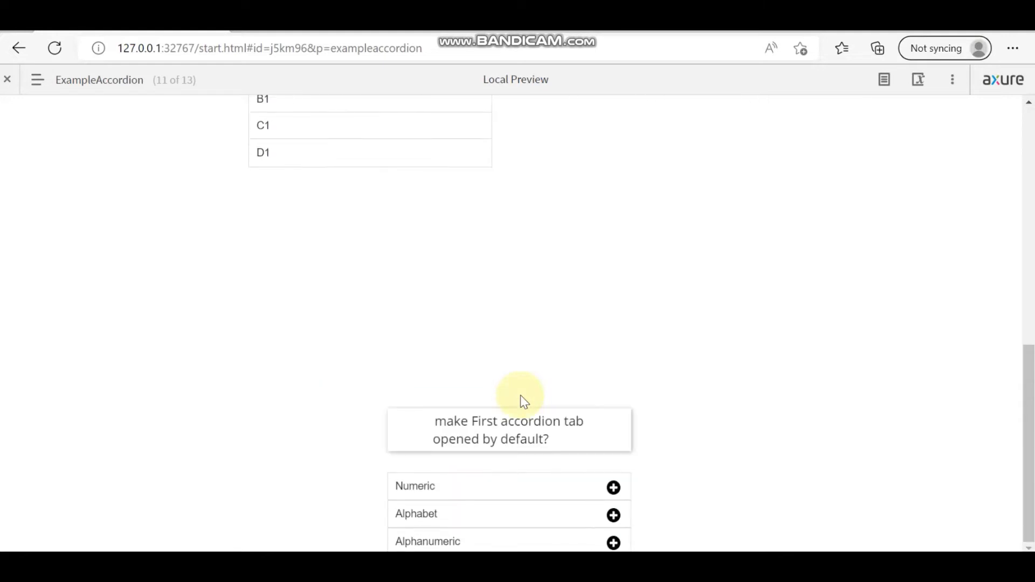
click(55, 48)
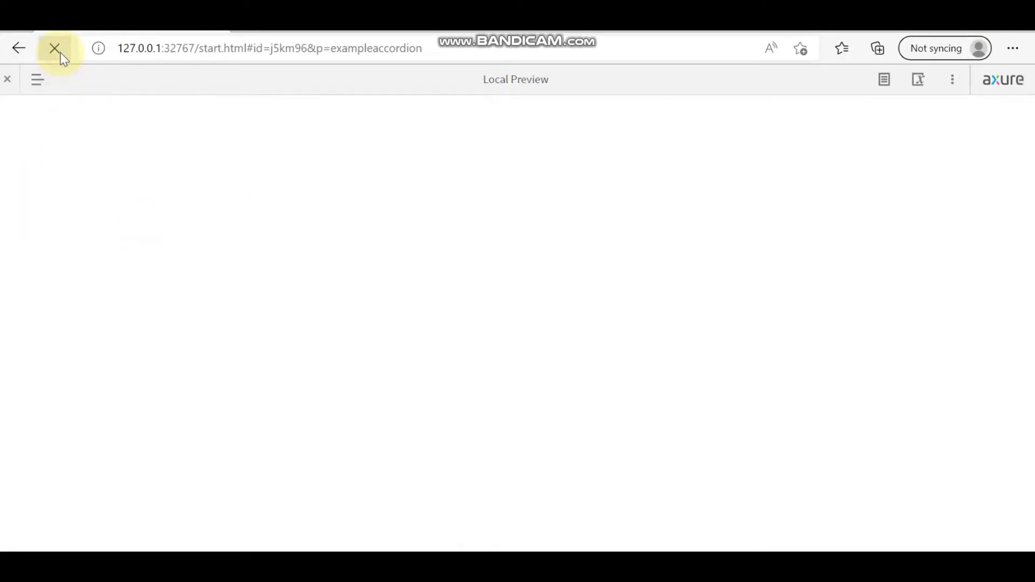
scroll(522, 335, down, 10)
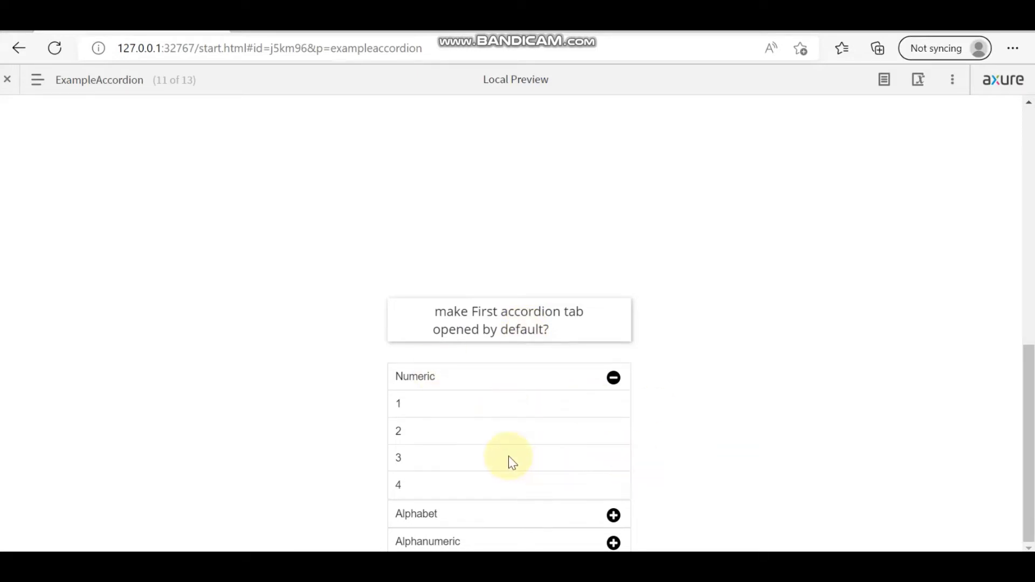
scroll(509, 455, up, 10)
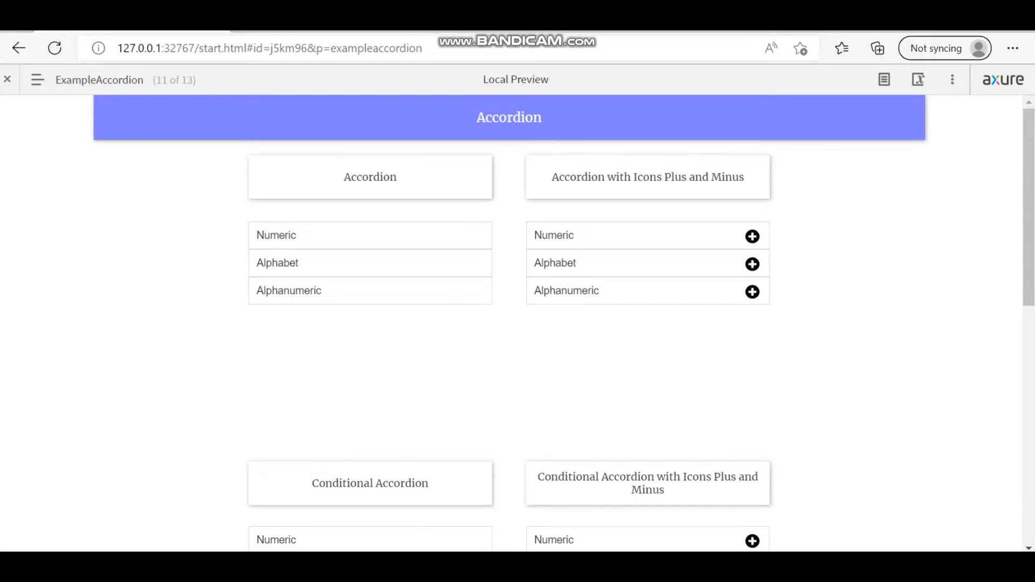
Switch to Axure RP and add a new page after ExampleAccordion in the accordion folder
key(alt+Tab)
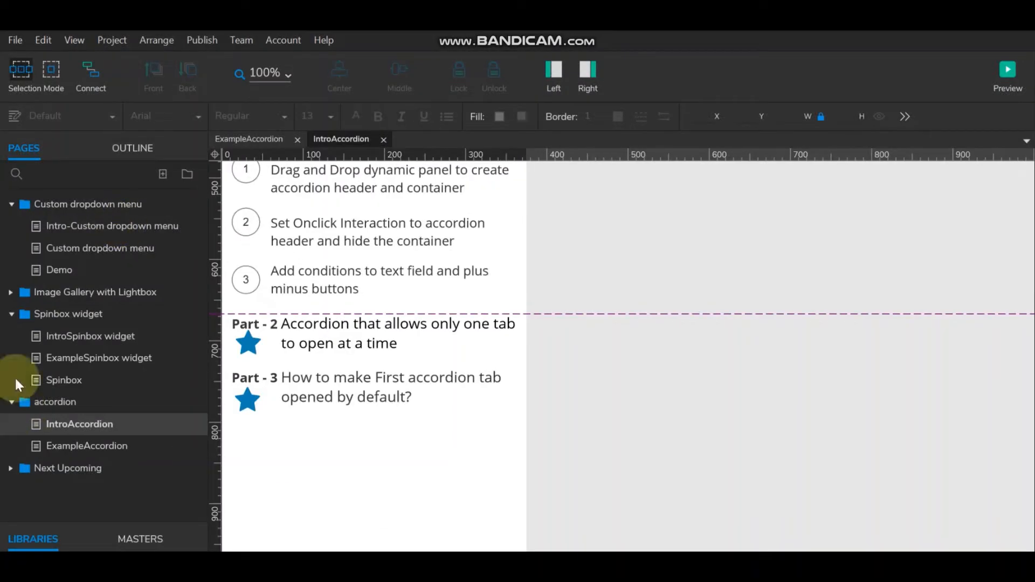
click(103, 444)
right_click(102, 445)
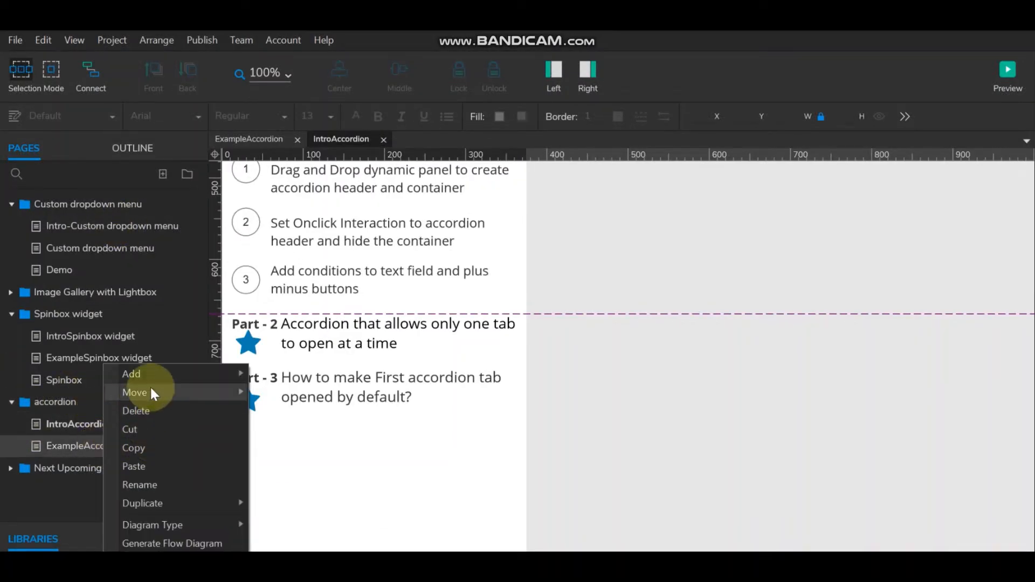
mouse_move(149, 378)
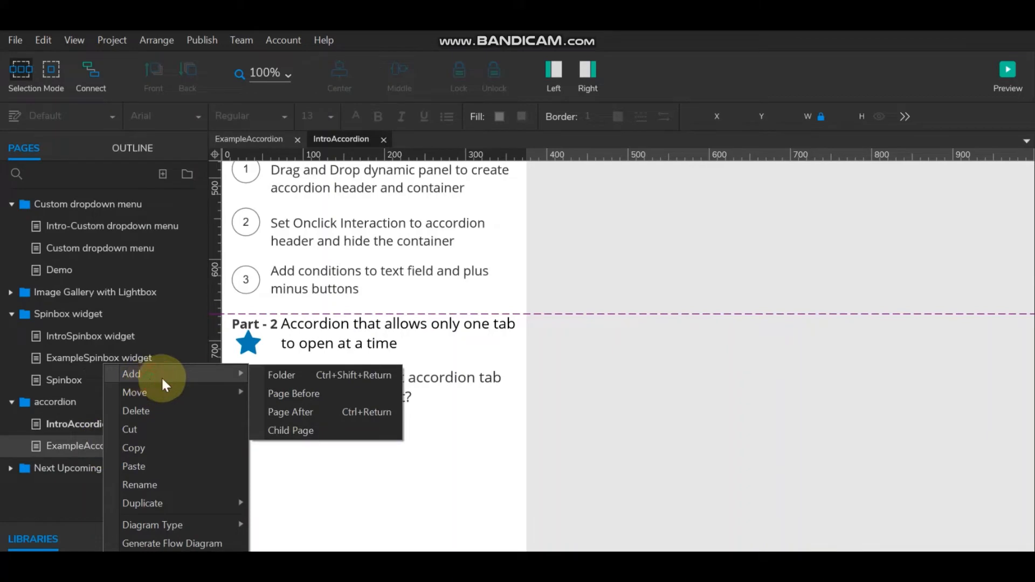
click(270, 411)
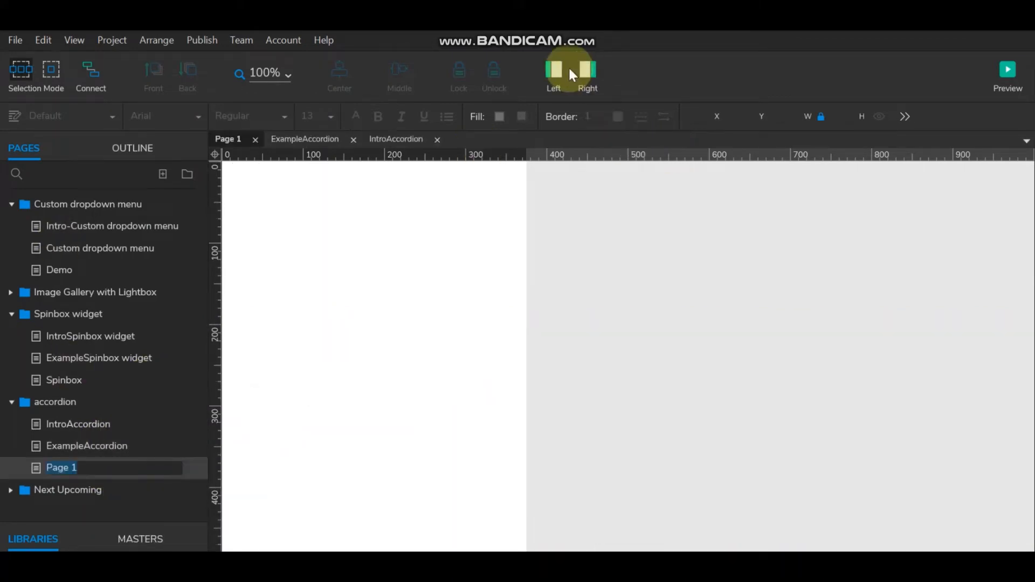
Toggle the right and left panes on and off around the blank page's canvas
click(589, 70)
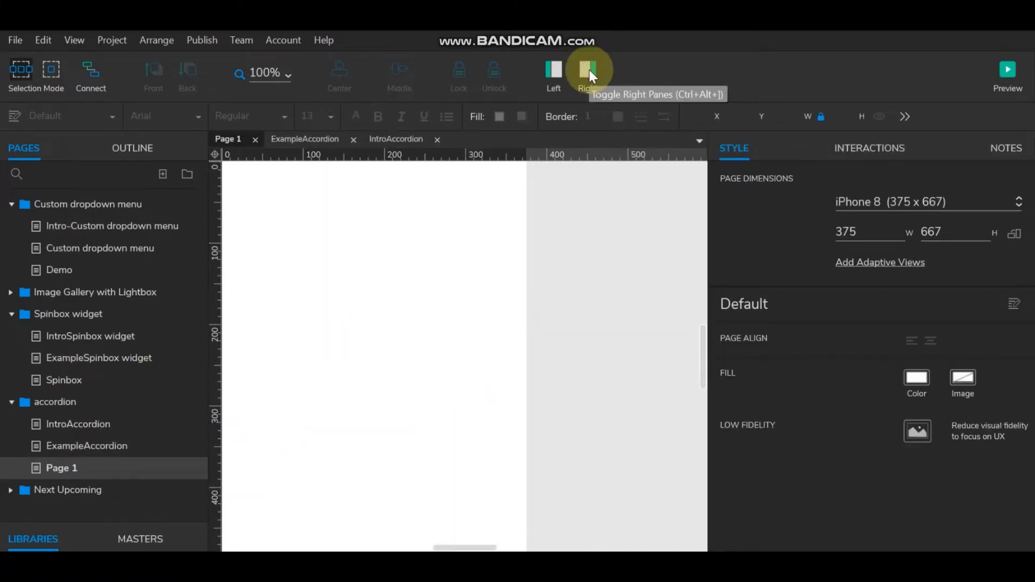
click(589, 70)
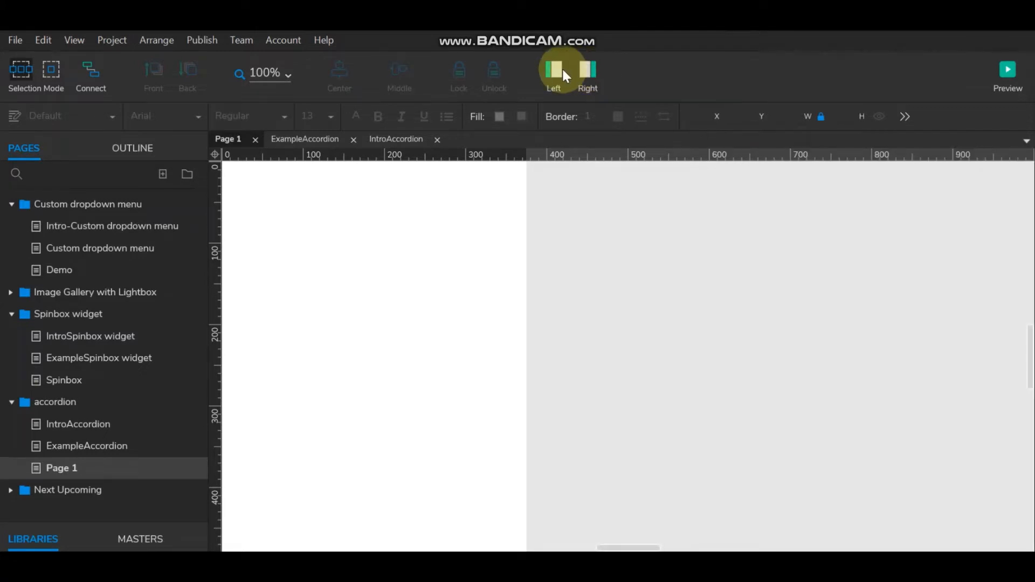
click(561, 73)
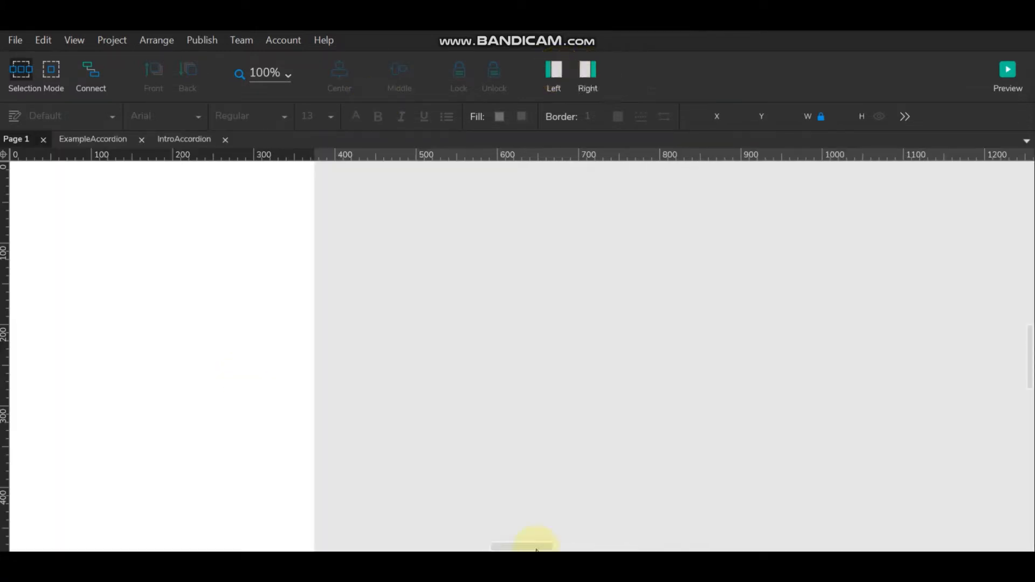
drag(534, 548, 522, 549)
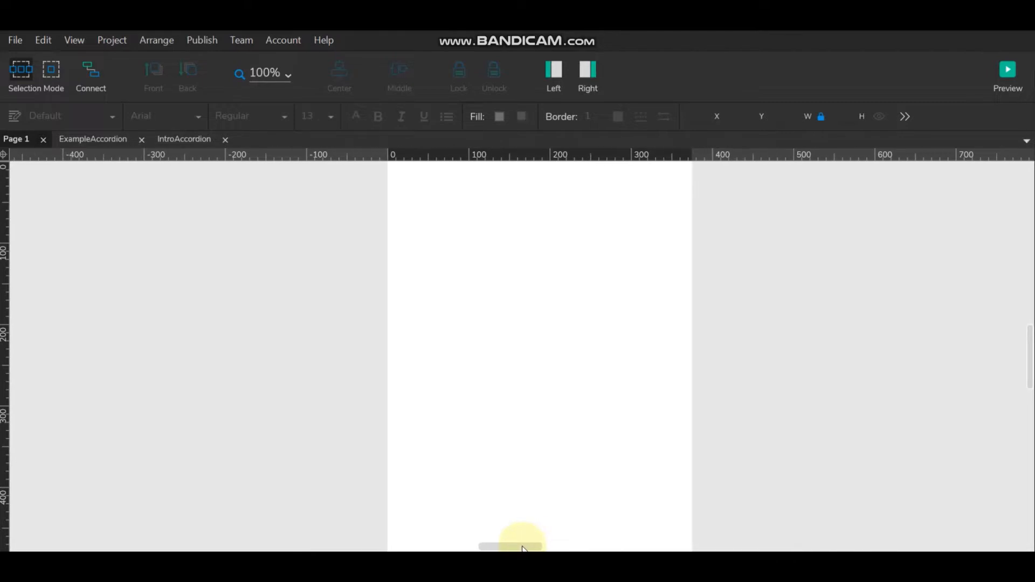
click(558, 73)
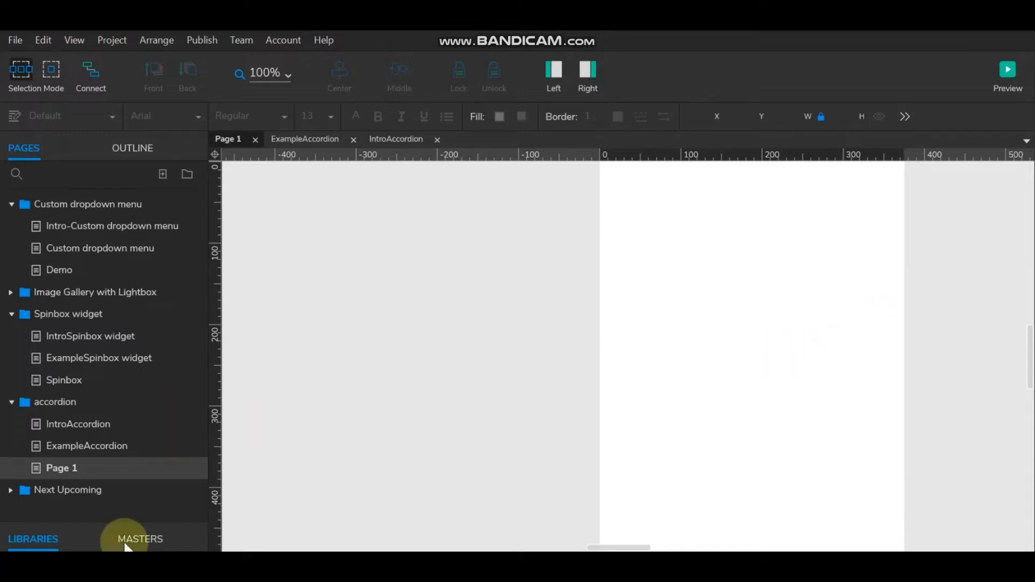
Enlarge the widget library area and switch the library from Icons to Default
drag(100, 523, 116, 245)
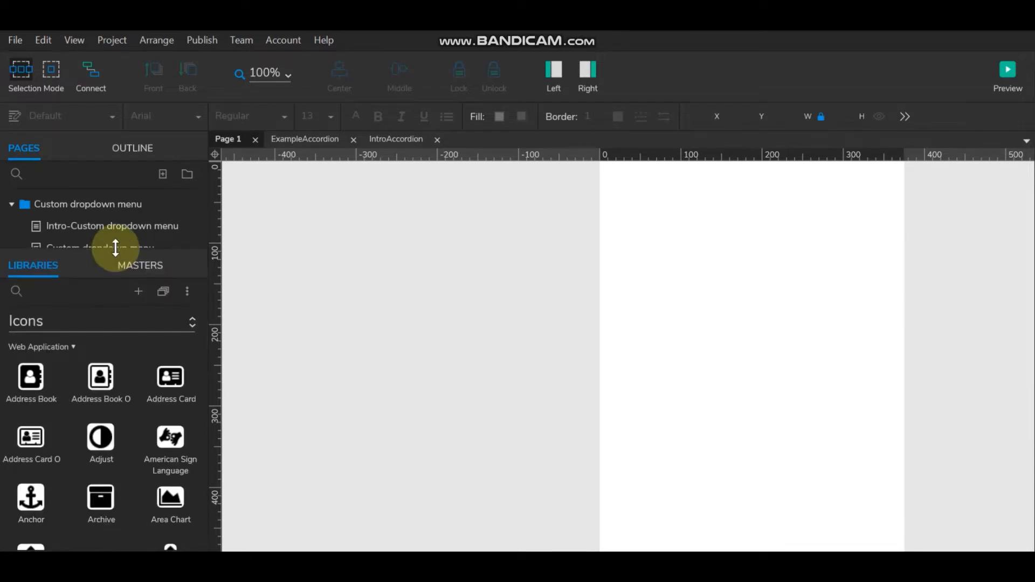
click(81, 326)
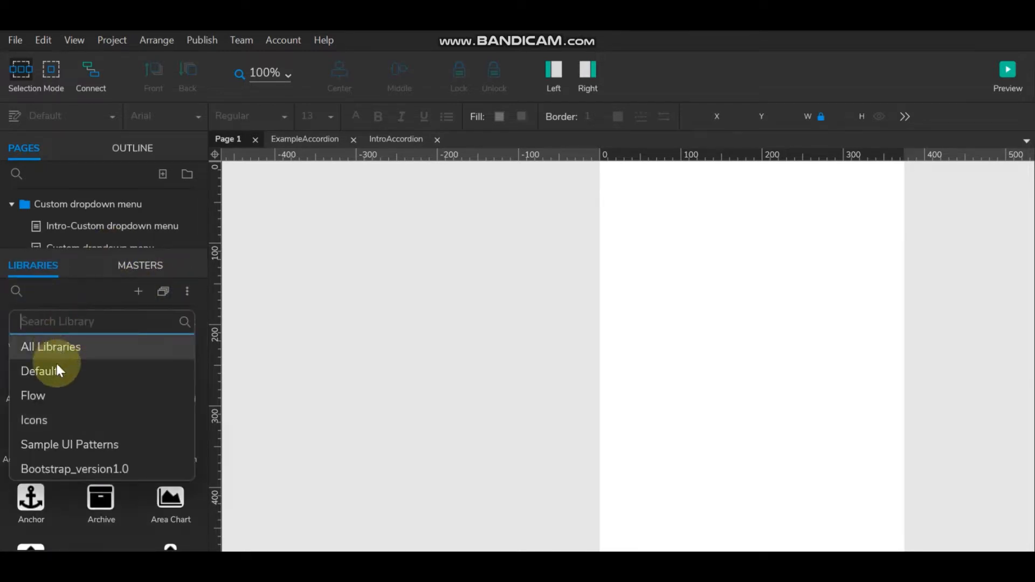
click(56, 373)
Place a 300-wide Box 1 at X 37, Y 36 on Page 1 and reduce its height to about 31
drag(55, 374, 756, 344)
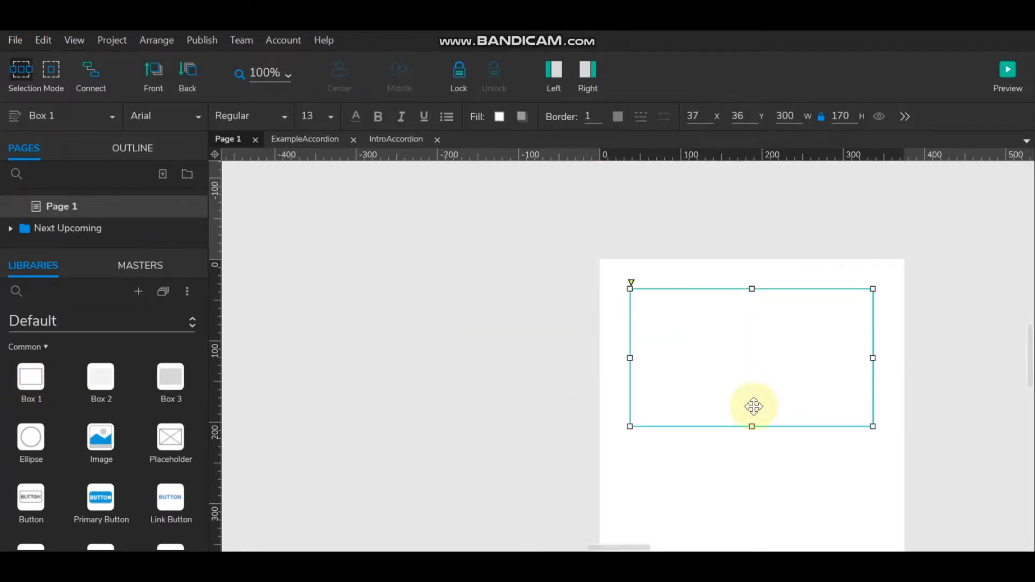
drag(749, 426, 751, 314)
click(751, 336)
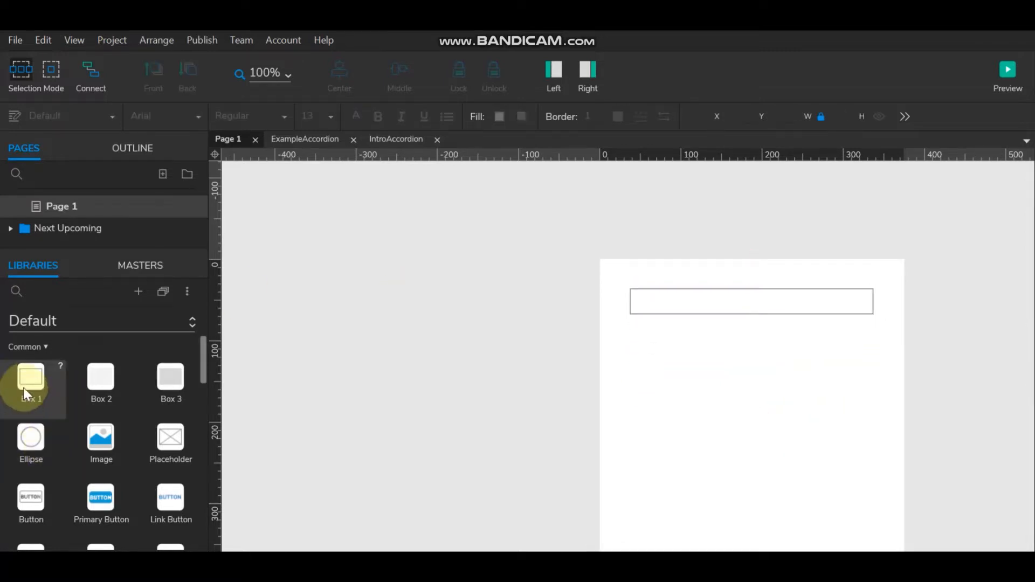
Place a second Box 1, 300 by 170, directly beneath the thin box at X 37, Y 67
drag(28, 381, 629, 317)
click(506, 356)
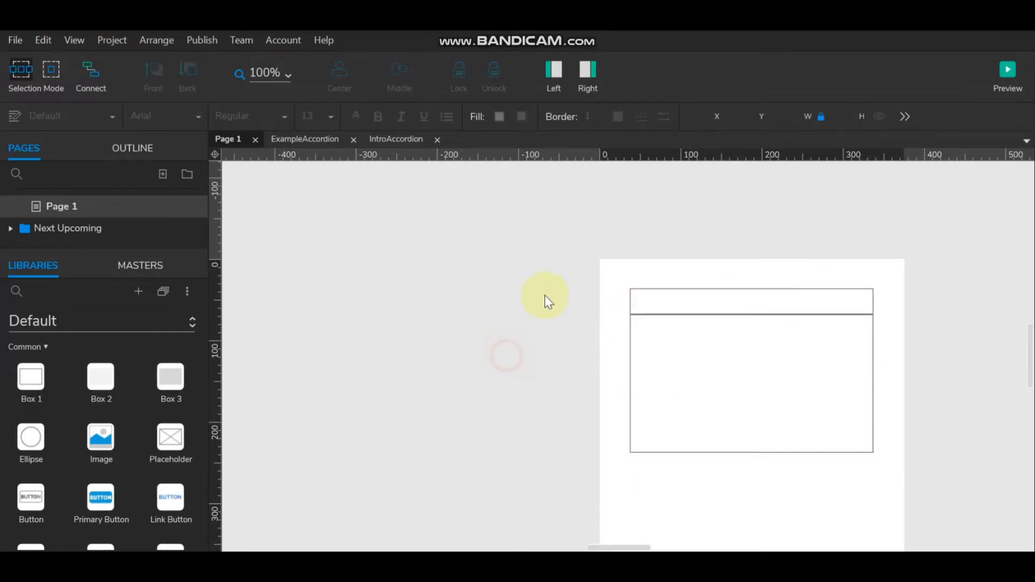
click(805, 403)
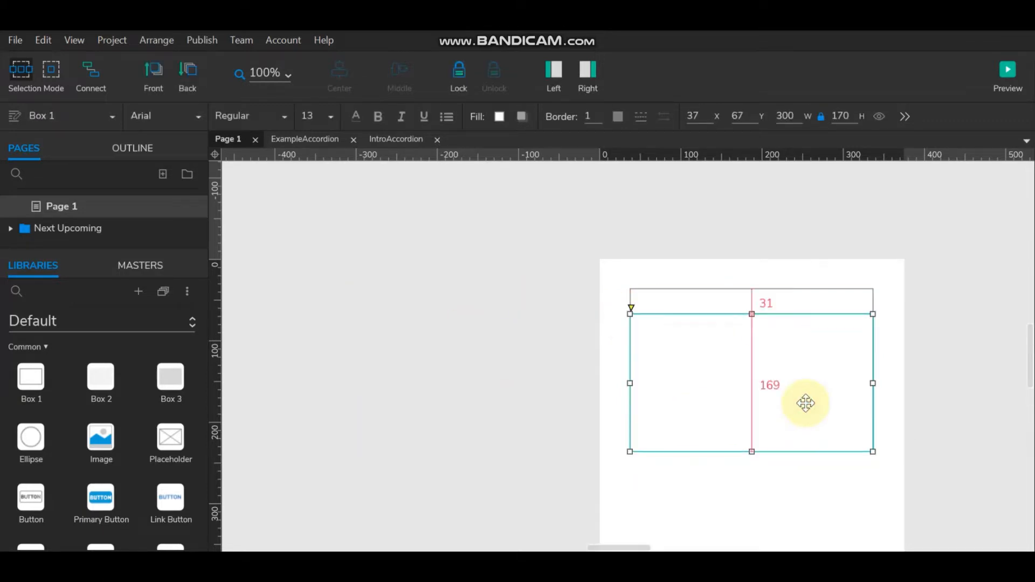
click(608, 329)
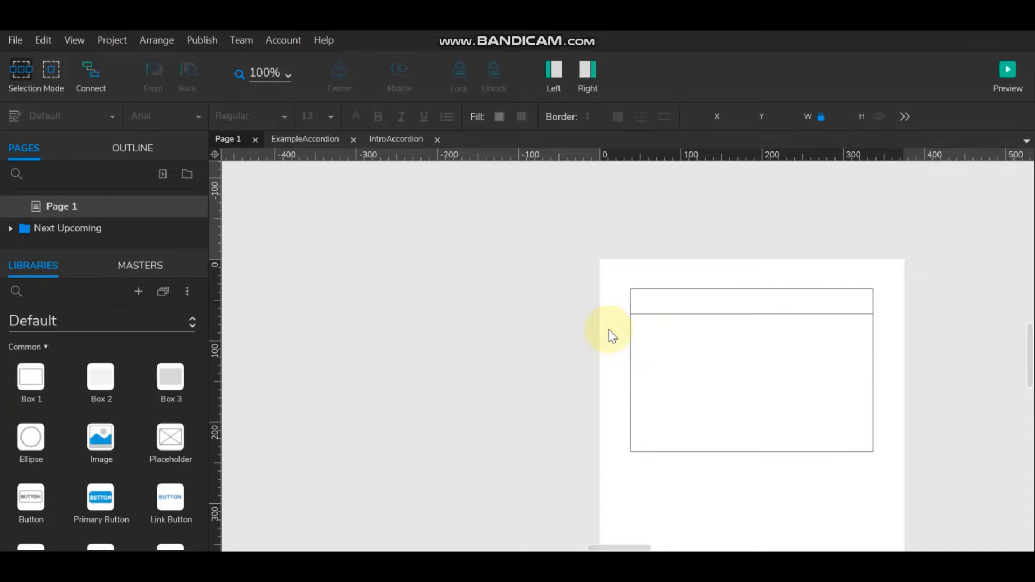
Change the border colour of both boxes to a near-white grey
click(767, 300)
shift+click(751, 363)
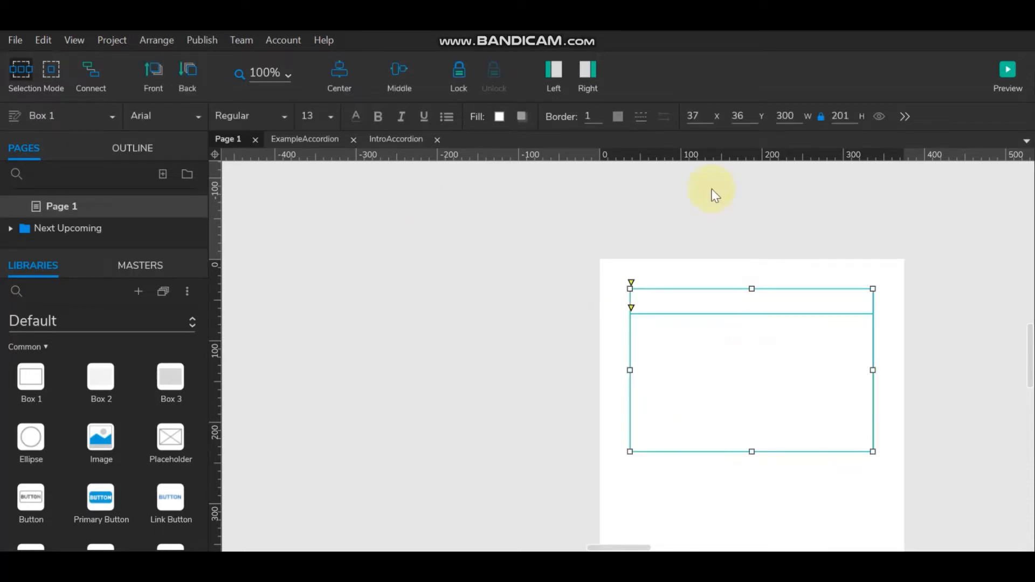
click(618, 118)
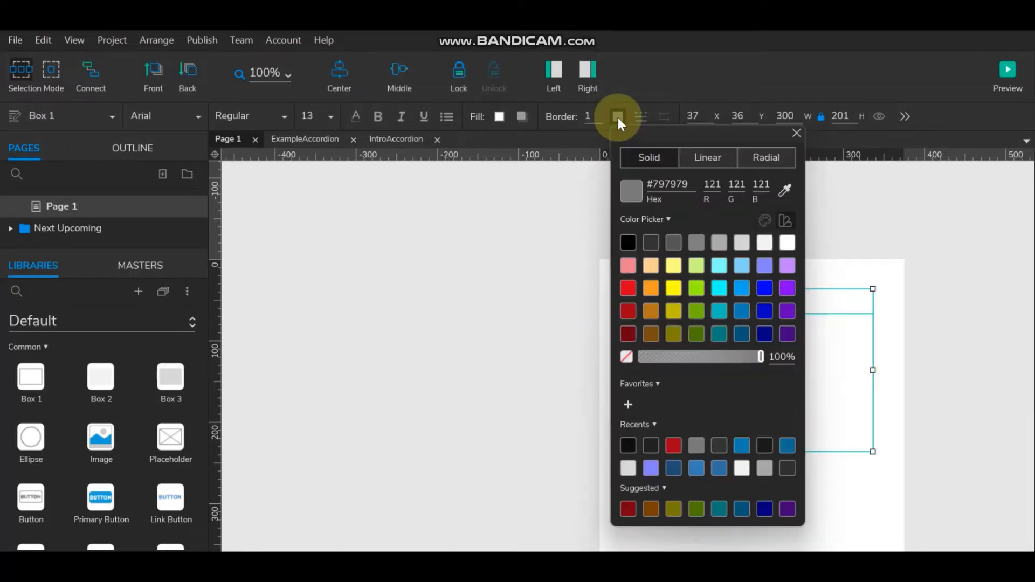
click(759, 242)
click(876, 226)
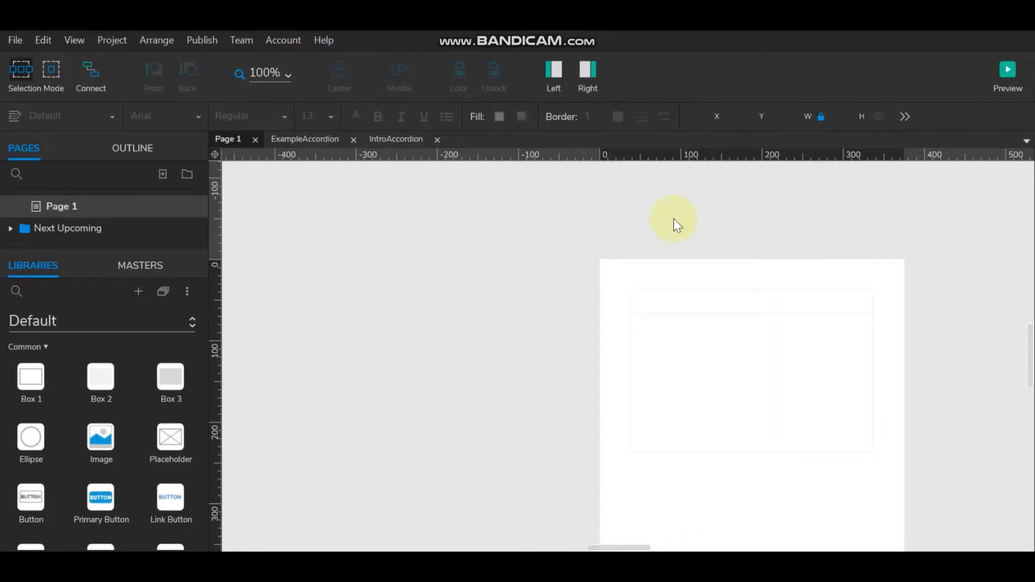
Set the border colour of both the header box and the content box to light grey
click(639, 300)
click(654, 346)
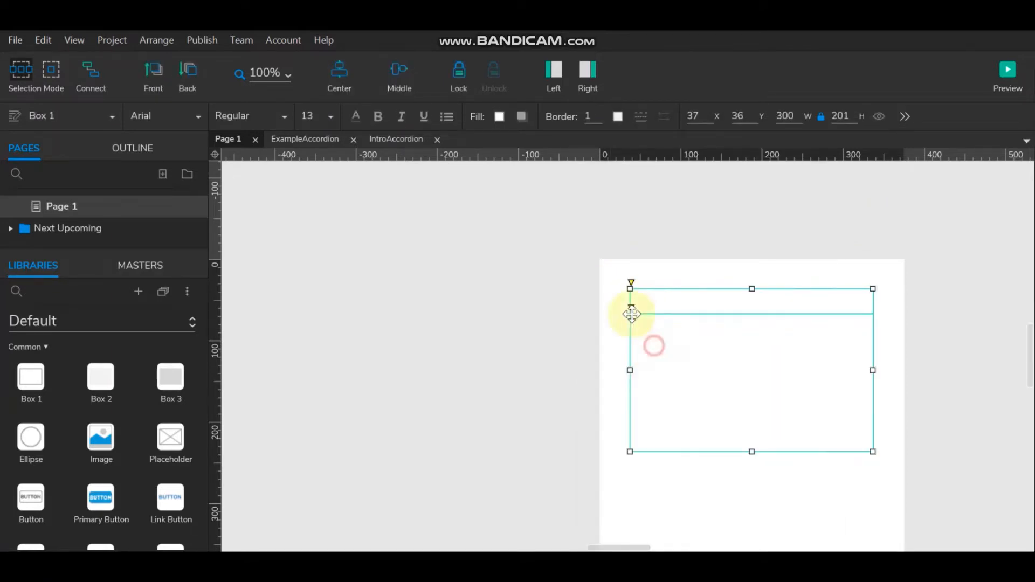
click(618, 116)
click(740, 242)
click(930, 227)
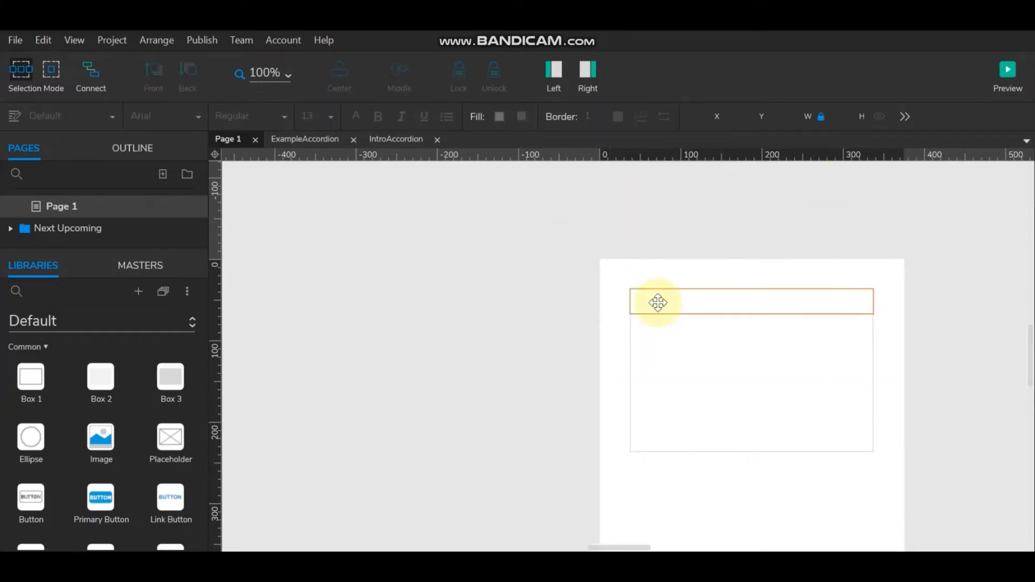
Fill the 300 by 170 content box with Lorem Ipsum placeholder text
click(658, 358)
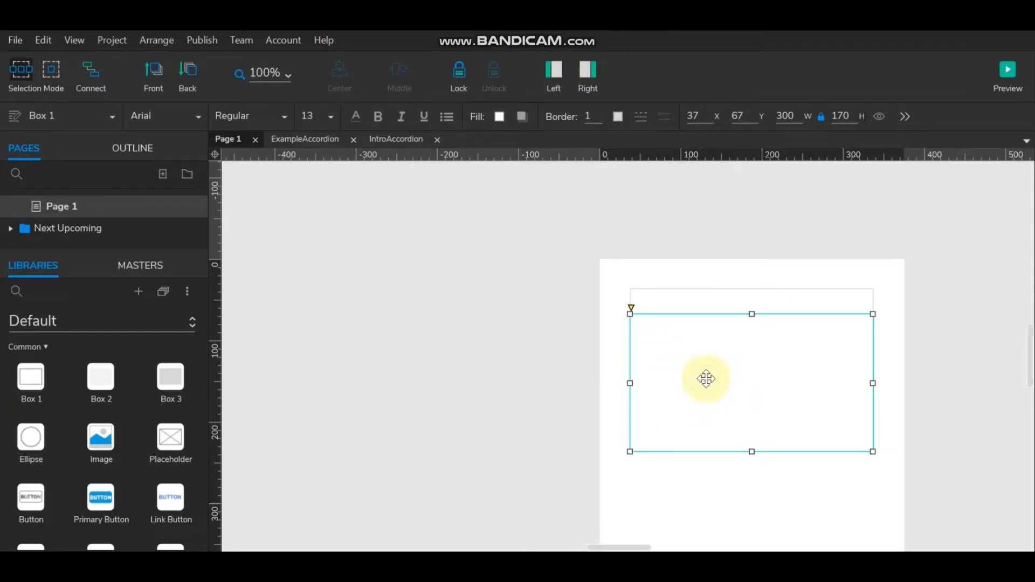
click(603, 324)
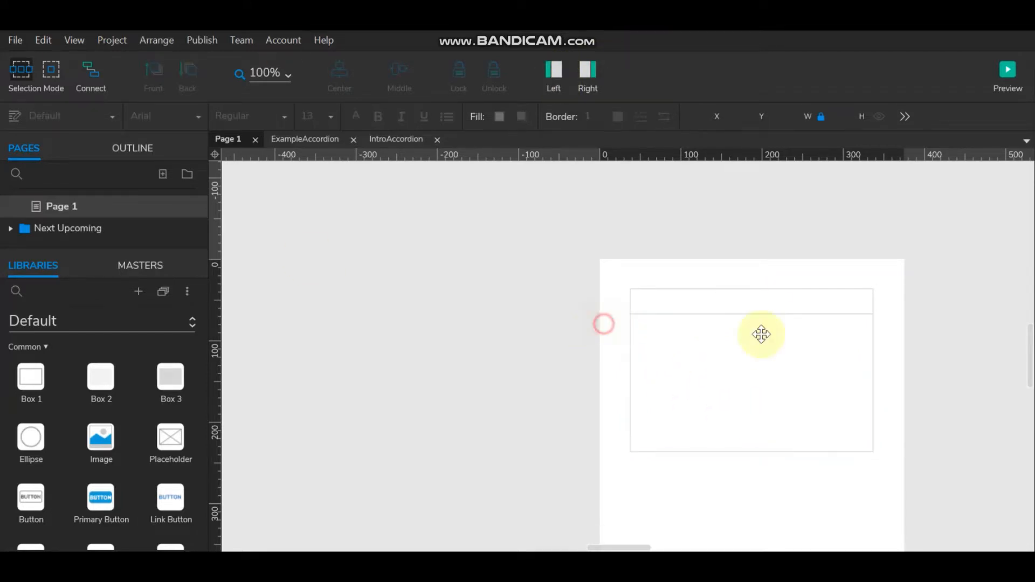
click(739, 351)
right_click(736, 353)
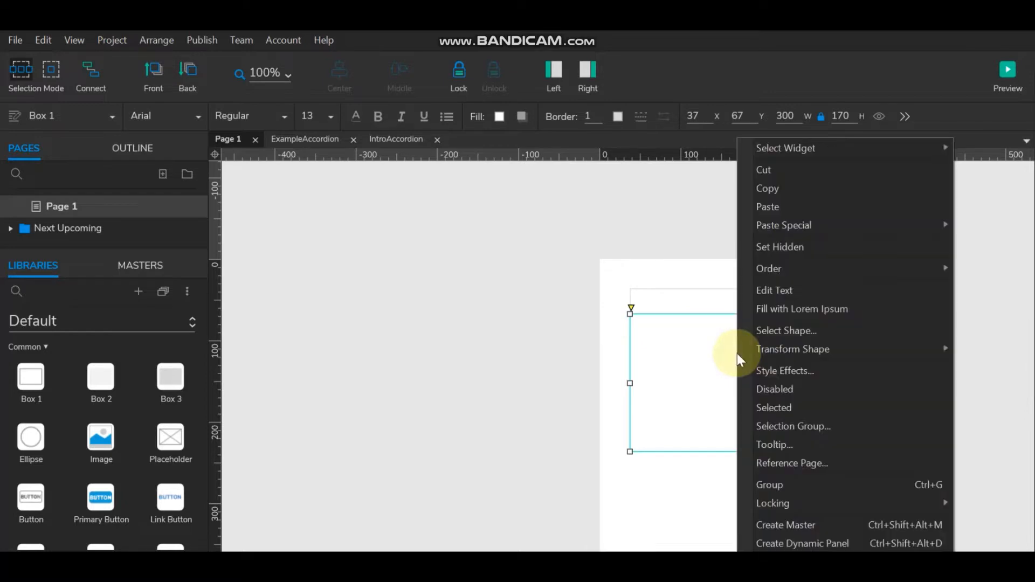
click(786, 315)
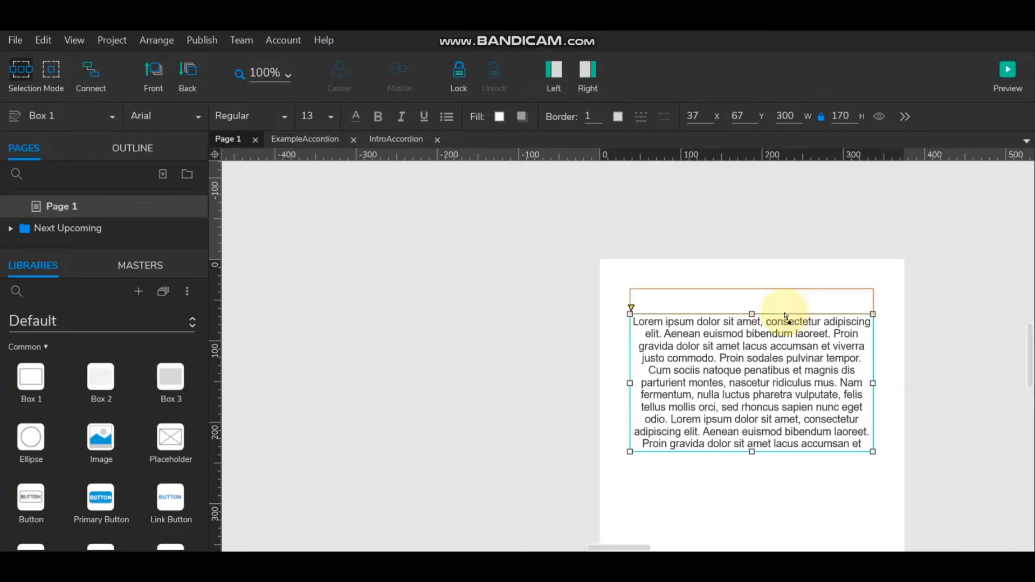
Replace the first line of the content box's placeholder text with "First Accordion" and enlarge the page list area
double_click(759, 350)
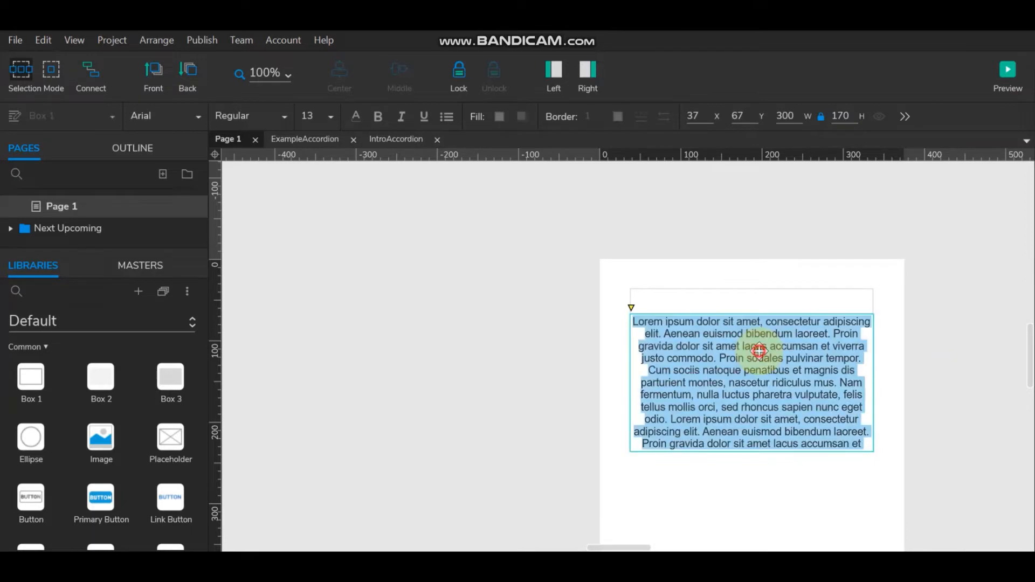
click(636, 324)
drag(636, 324, 870, 325)
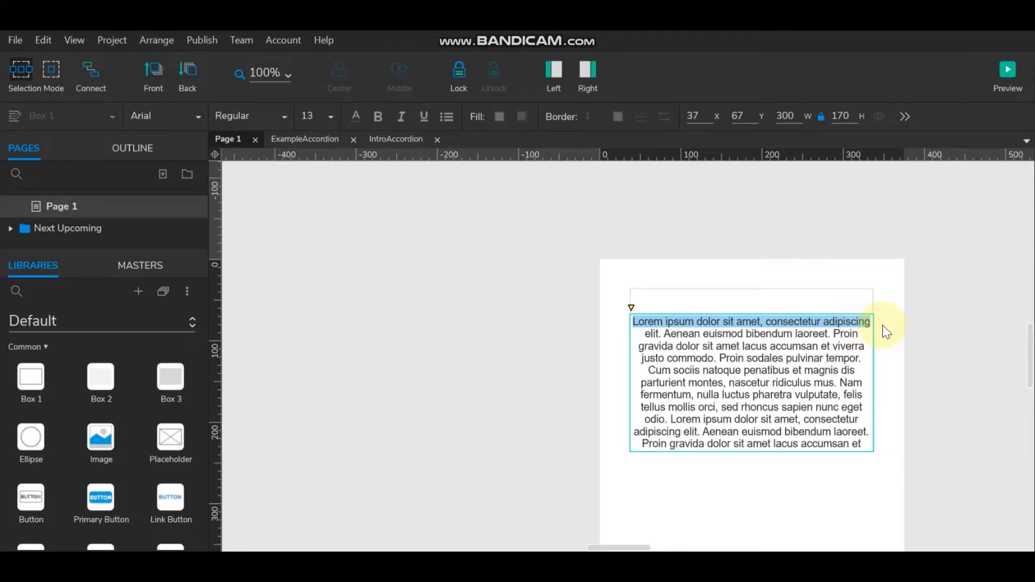
text(Fir)
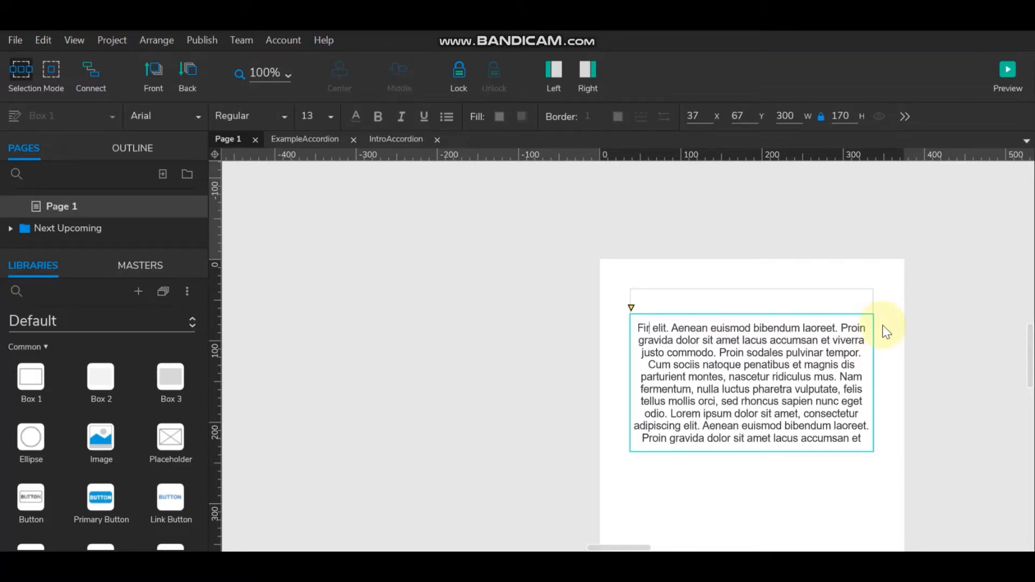
text(st)
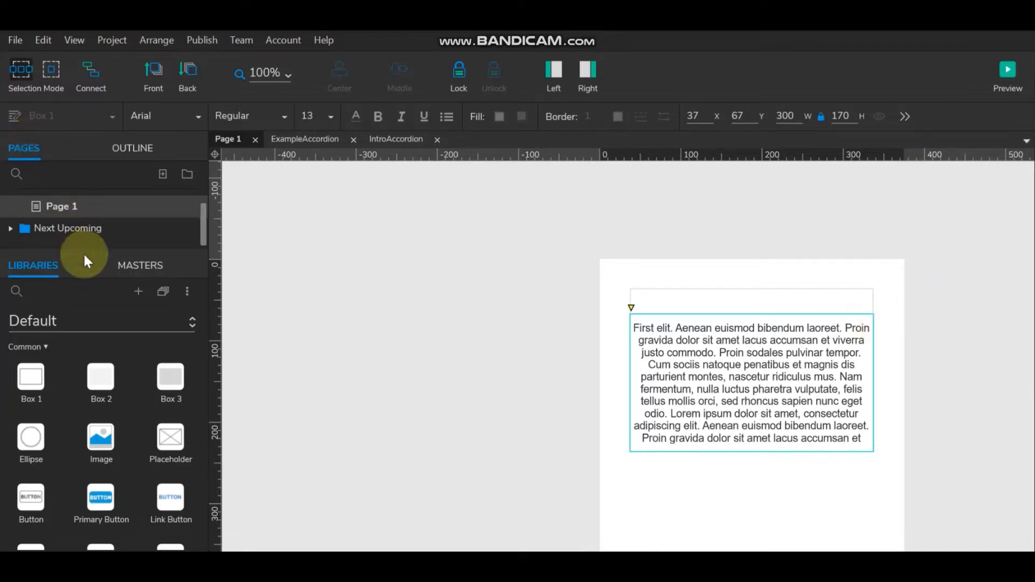
drag(83, 250, 75, 377)
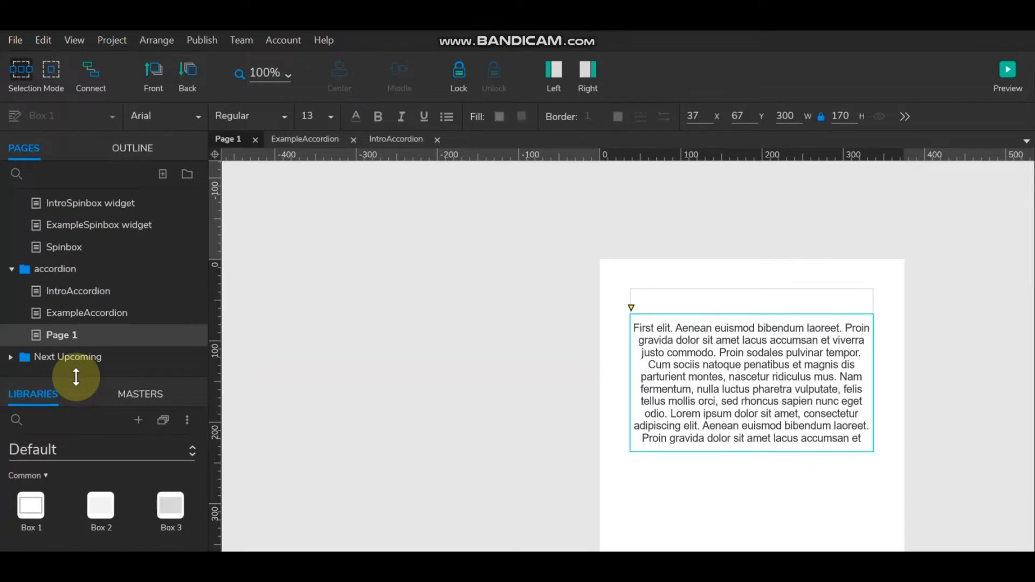
click(657, 328)
text(A)
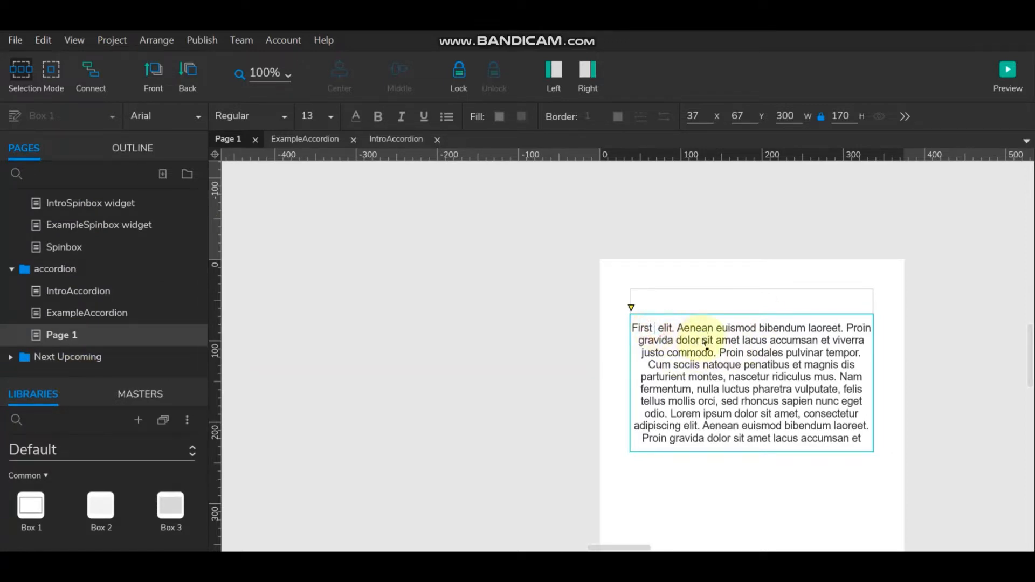
text(cc)
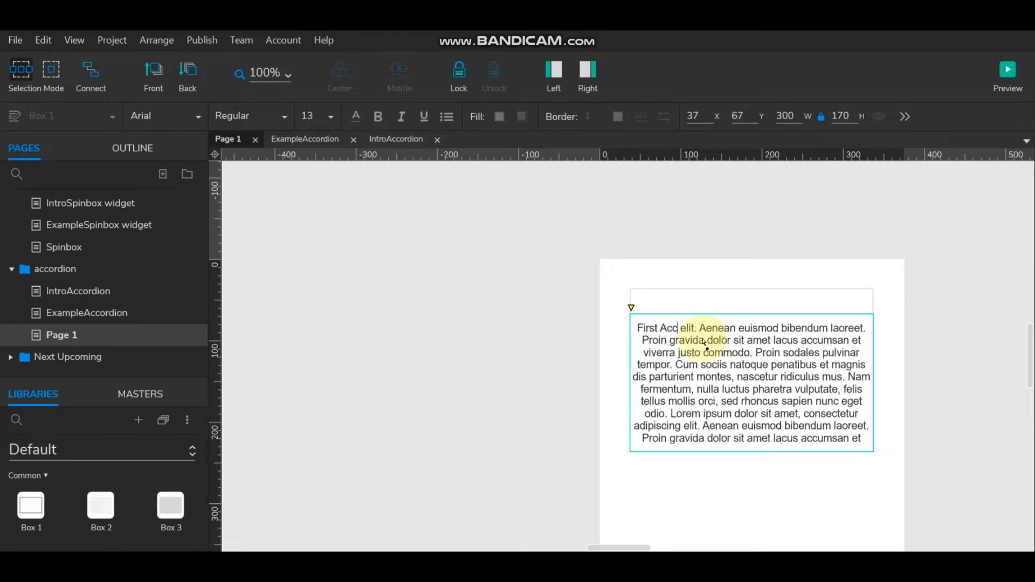
text(ordio)
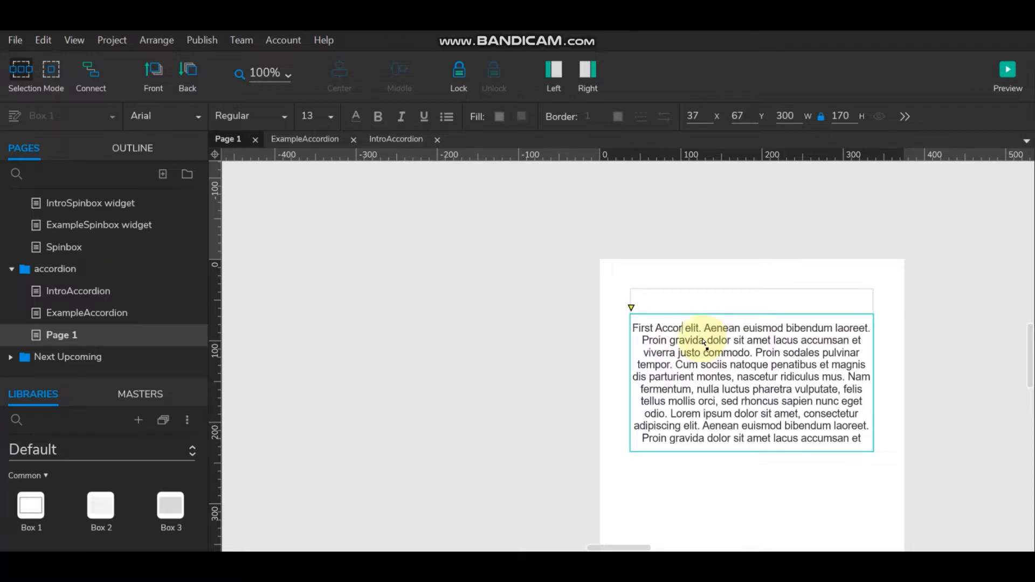
text(n)
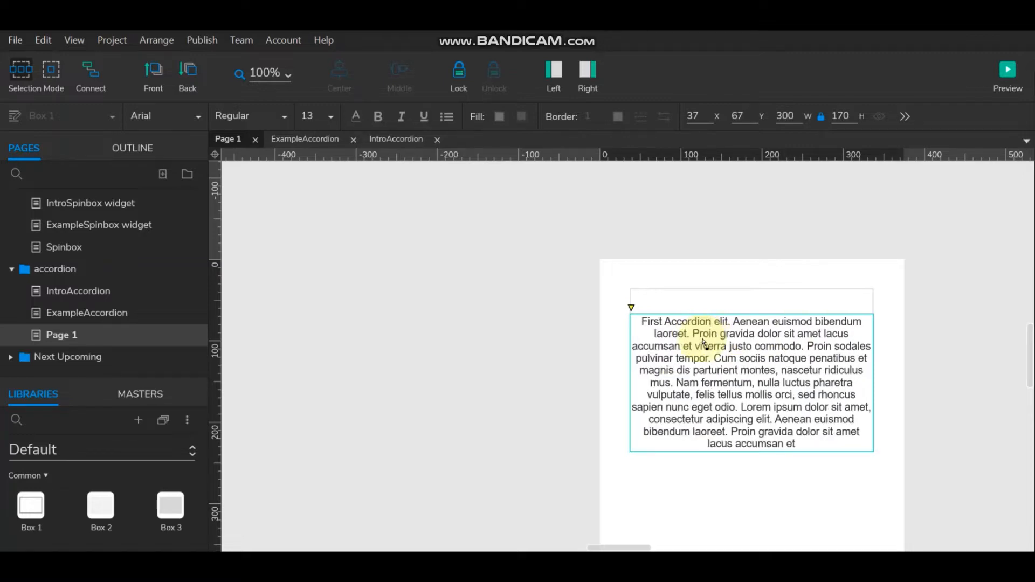
Delete the placeholder text after "eget odio" and put "First Accordion" on its own line in the content box
drag(636, 321, 735, 408)
key(BackSpace)
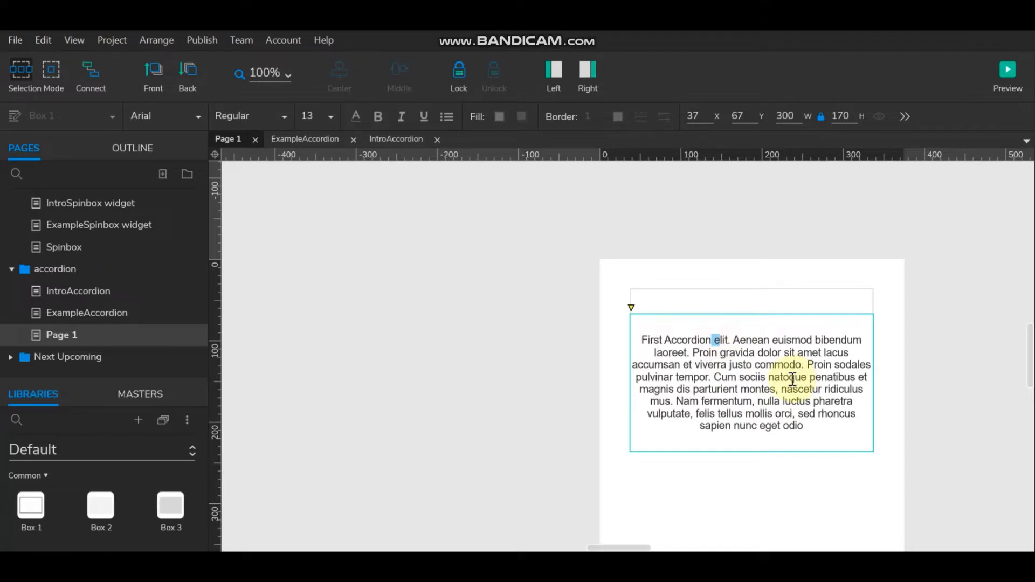
key(Return)
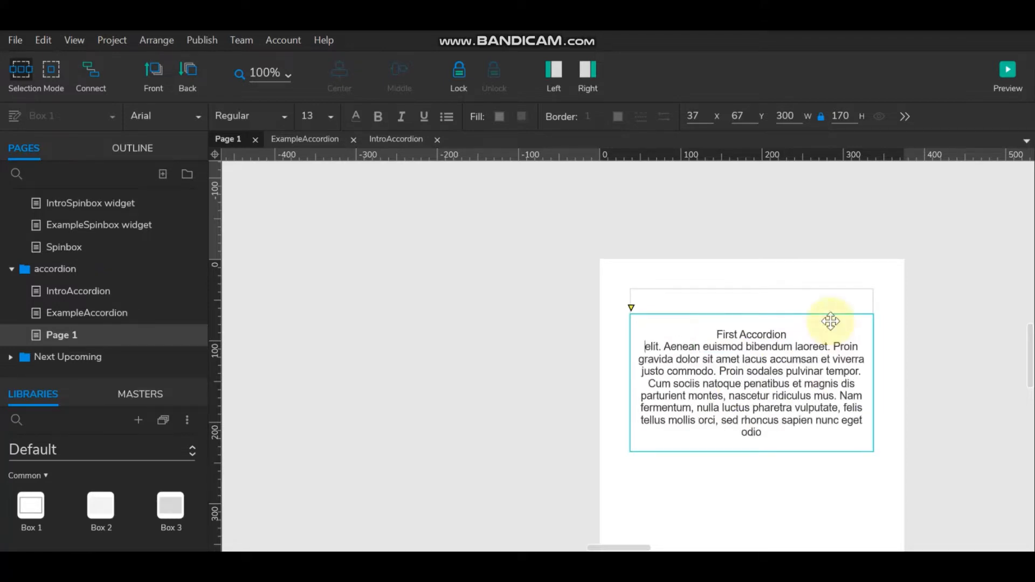
Copy the "First Accordion" line, make it bold at size 14, and add a blank line beneath it
drag(799, 335, 715, 334)
key(ctrl+c)
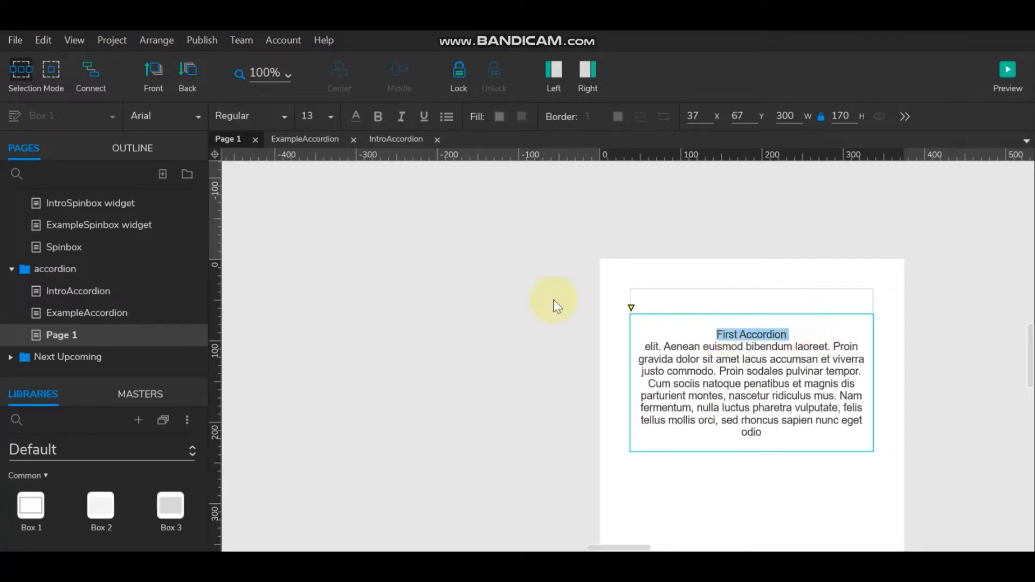
click(379, 117)
click(329, 118)
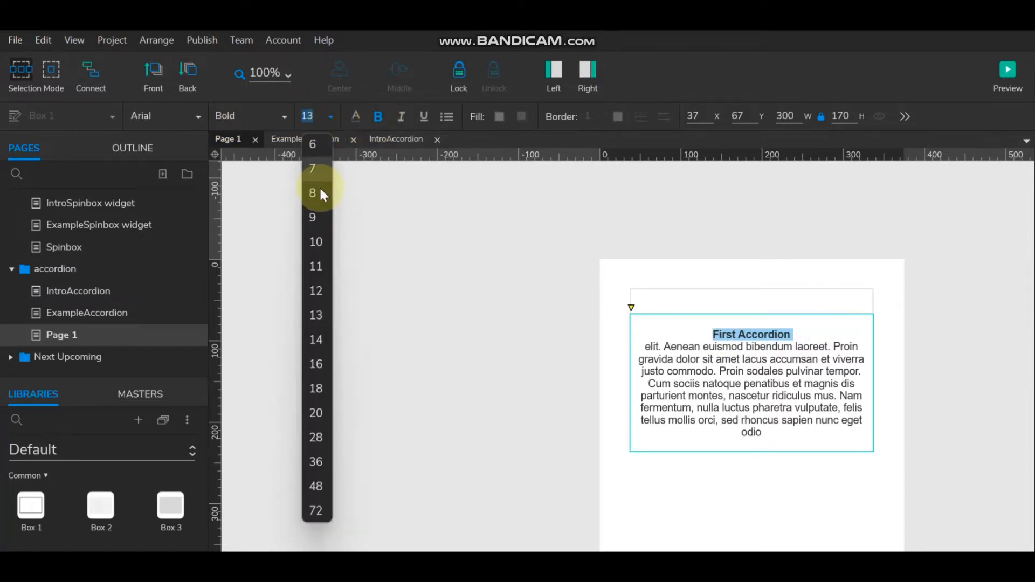
click(316, 340)
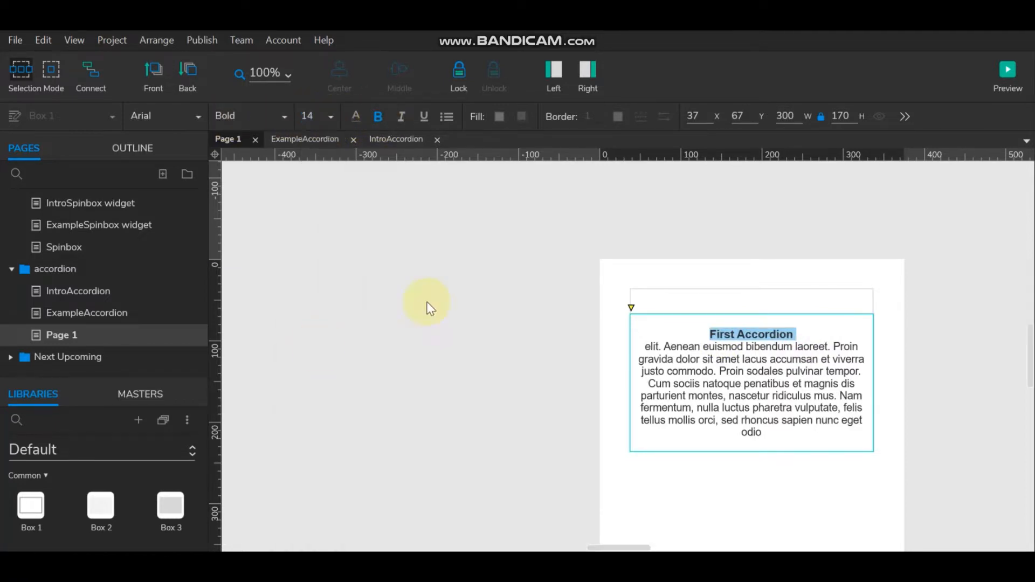
click(803, 336)
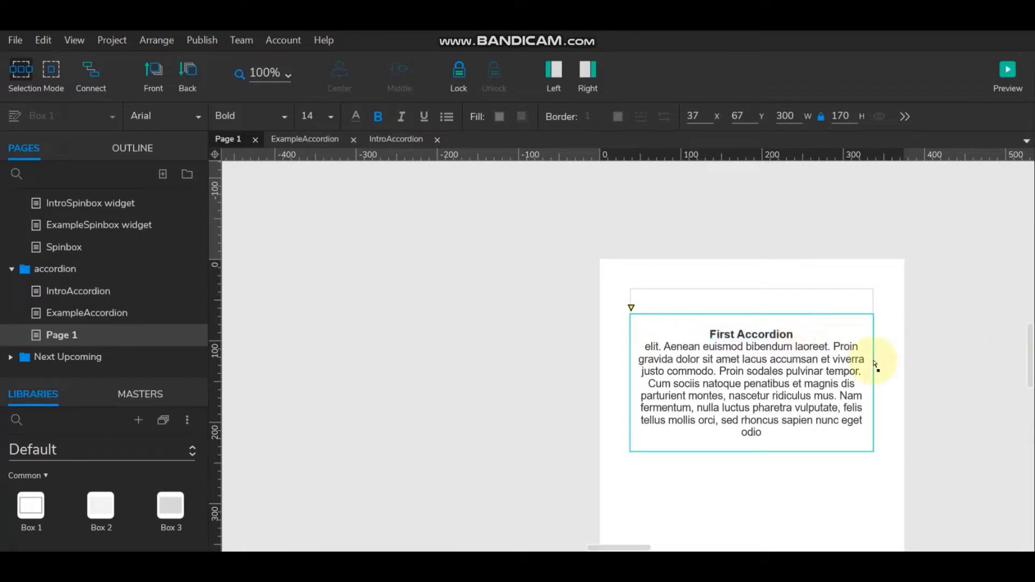
key(Return)
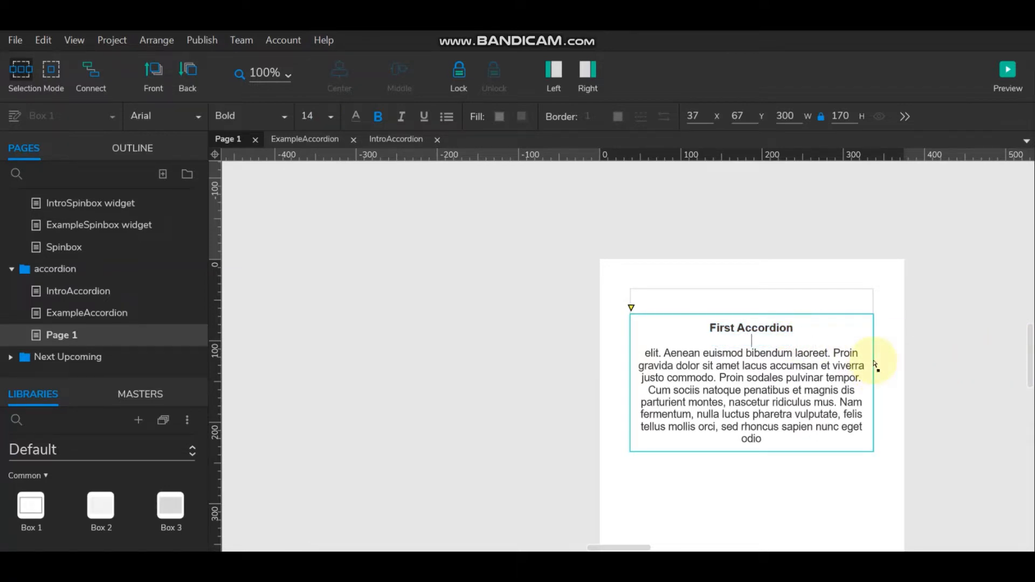
click(914, 355)
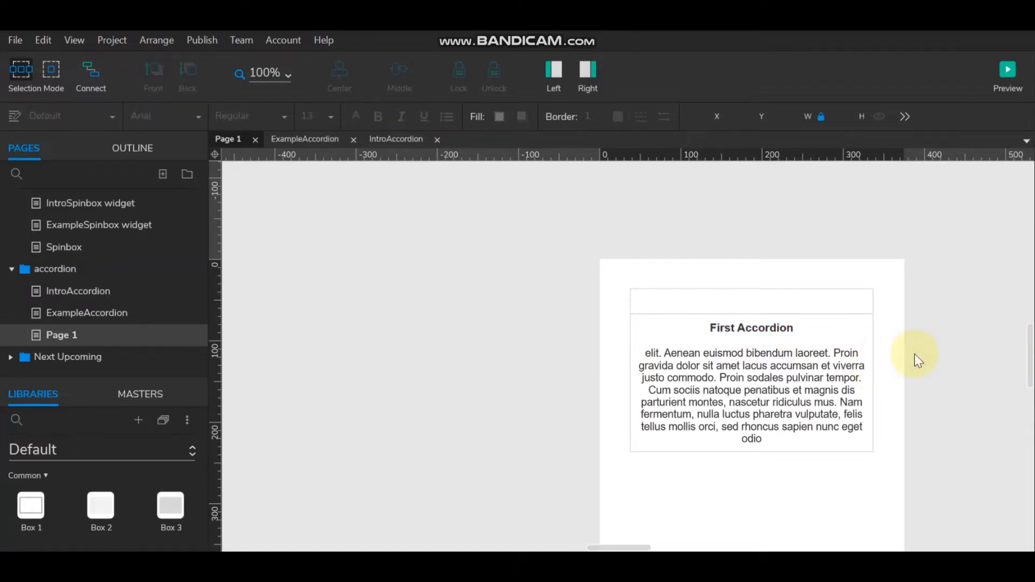
Paste the copied "First Accordion" title as the text of the thin header box
click(705, 299)
click(705, 299)
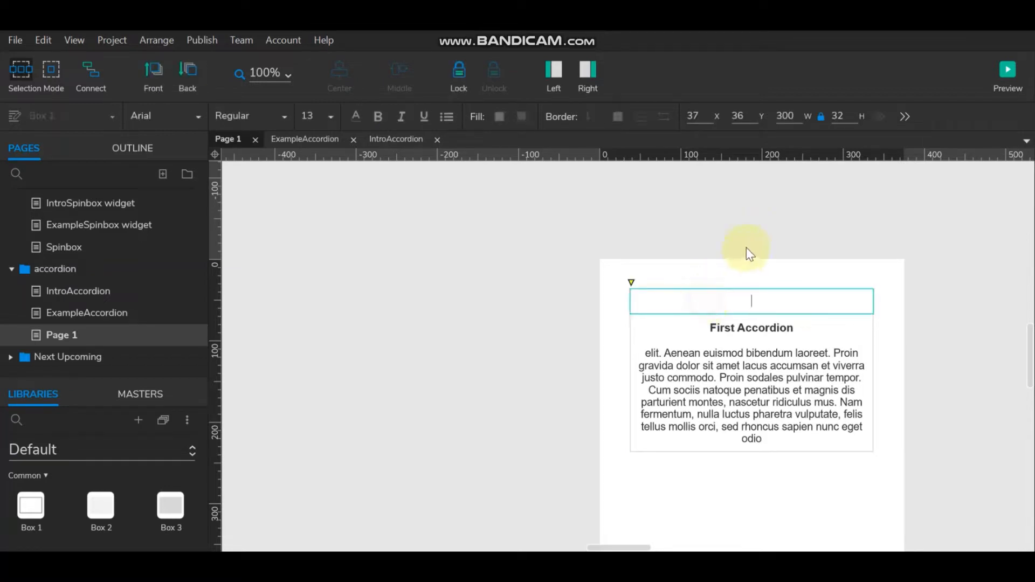
key(ctrl+v)
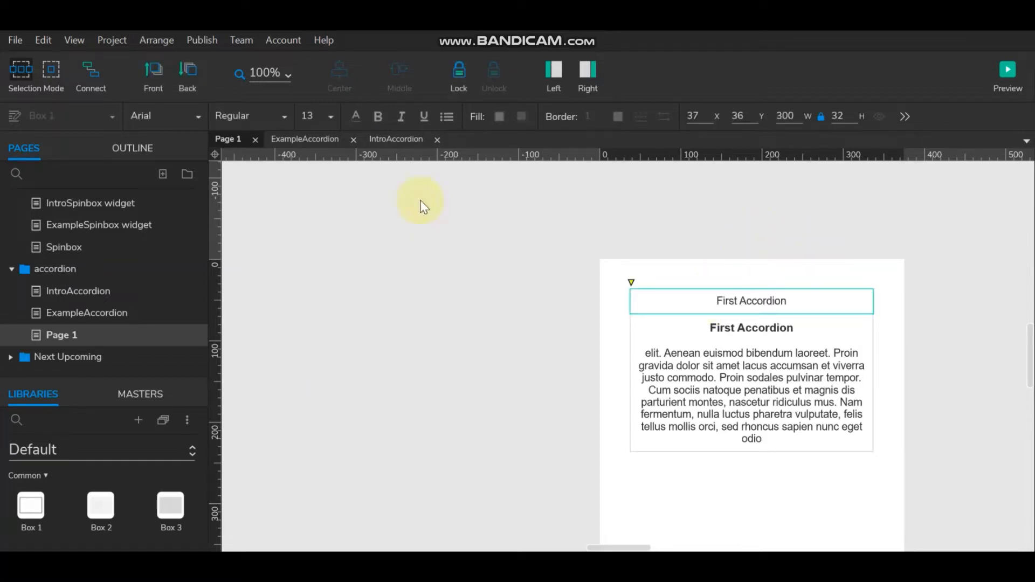
scroll(636, 547, right, 4)
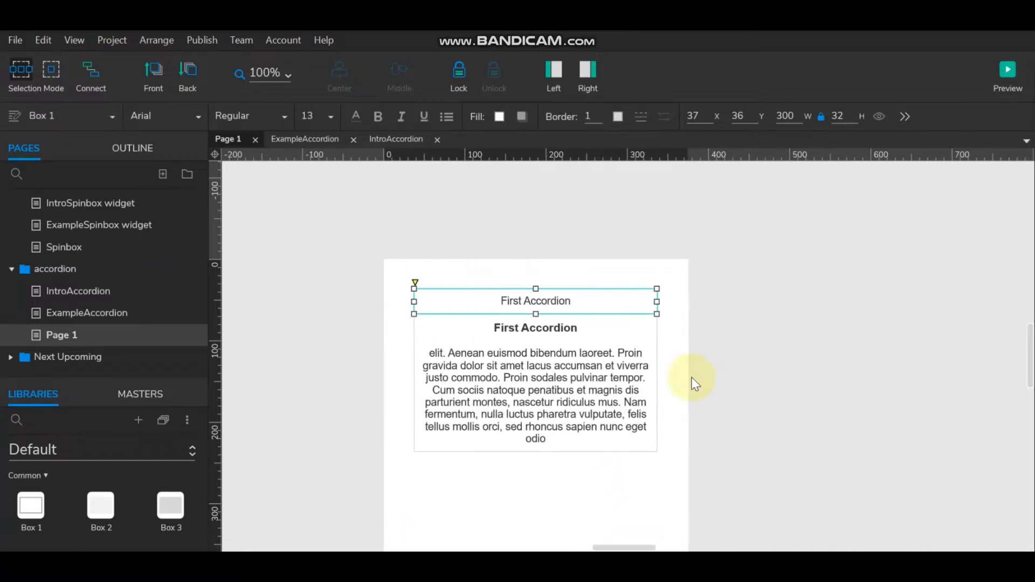
click(696, 380)
Give the header box a left padding of 10 and left-align its text
click(525, 288)
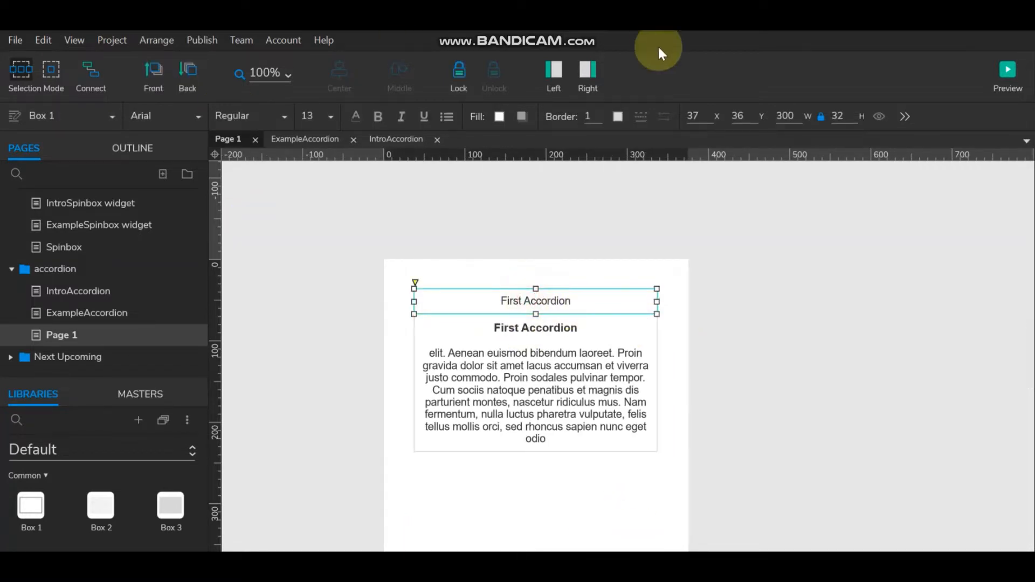
click(589, 65)
scroll(884, 476, down, 5)
click(910, 519)
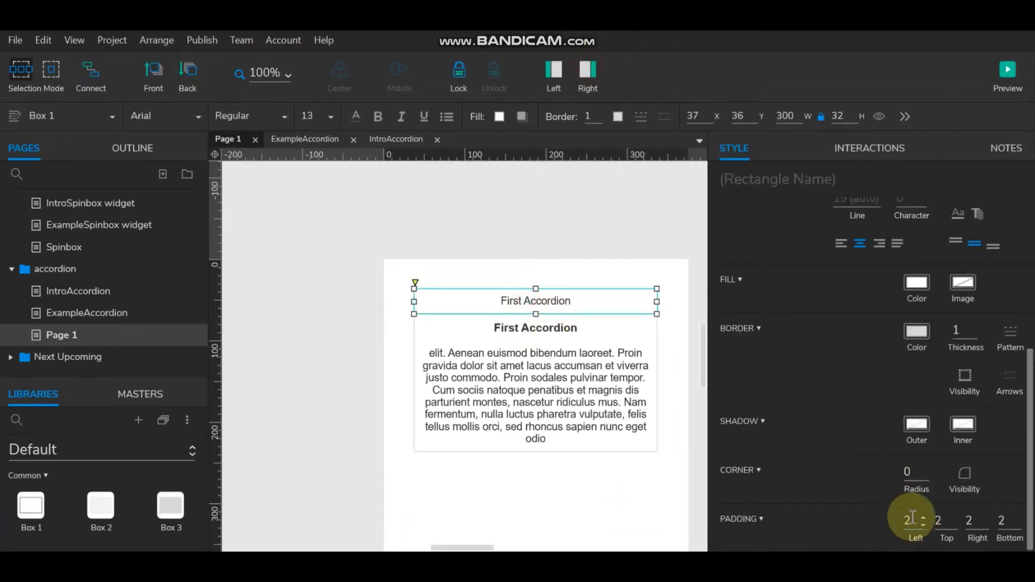
text(10)
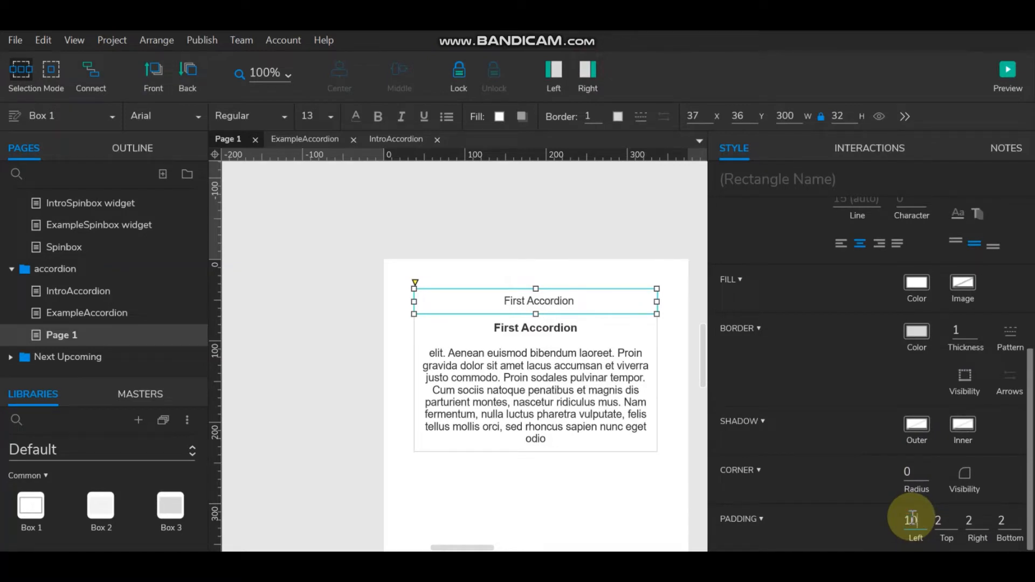
click(842, 247)
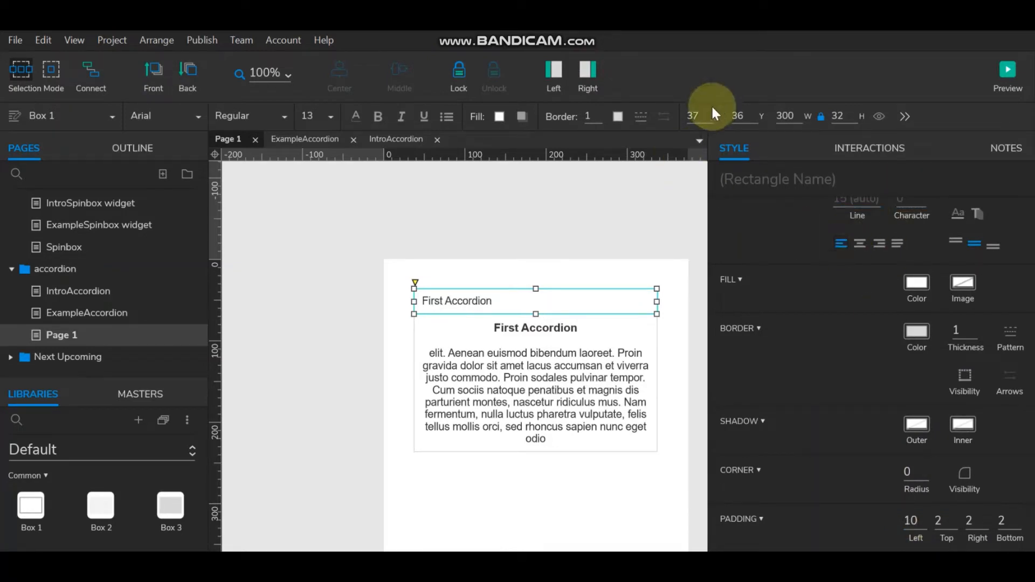
click(599, 80)
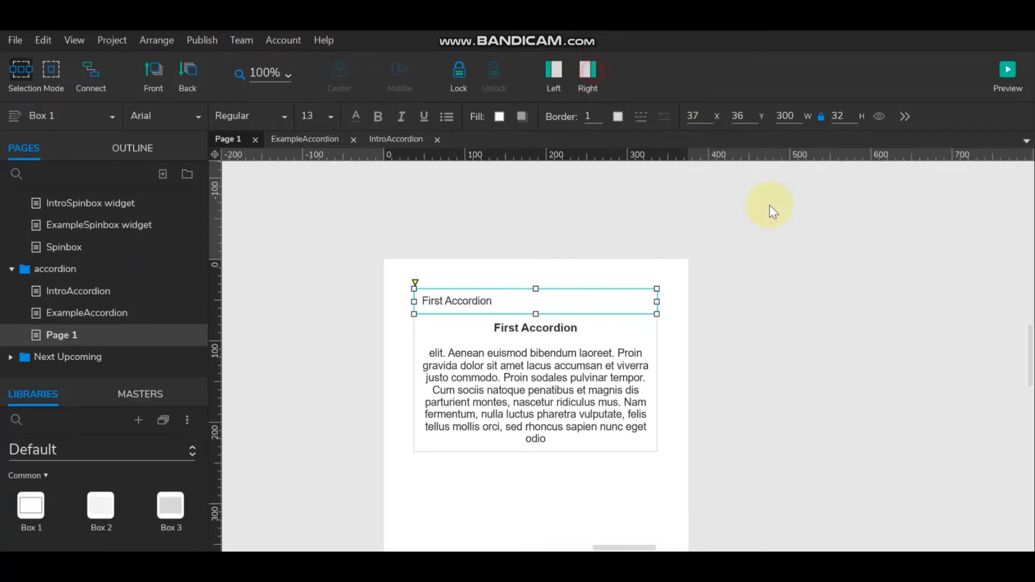
click(700, 307)
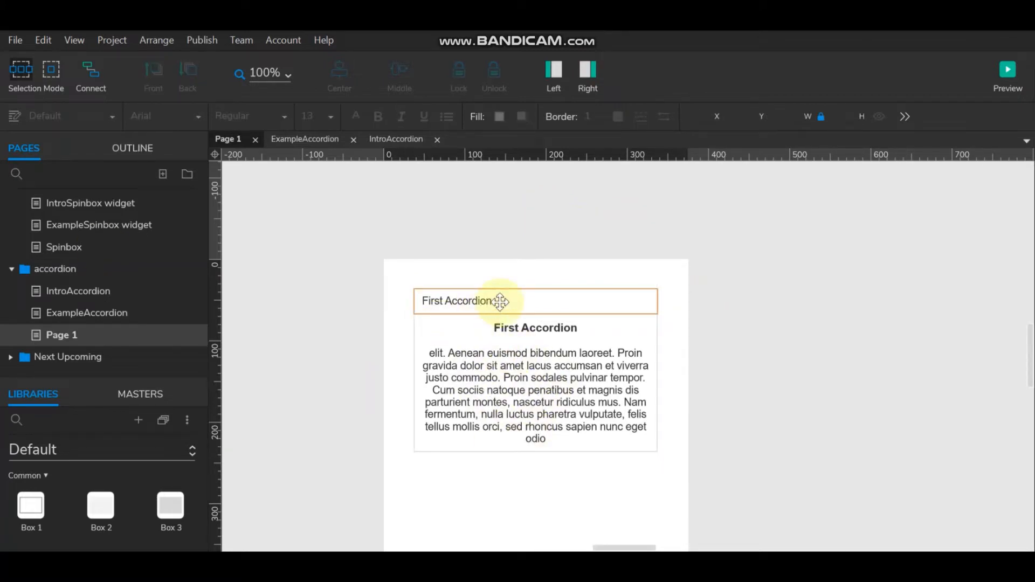
Convert the content box to a dynamic panel and name it "First Accordion_container"
click(477, 368)
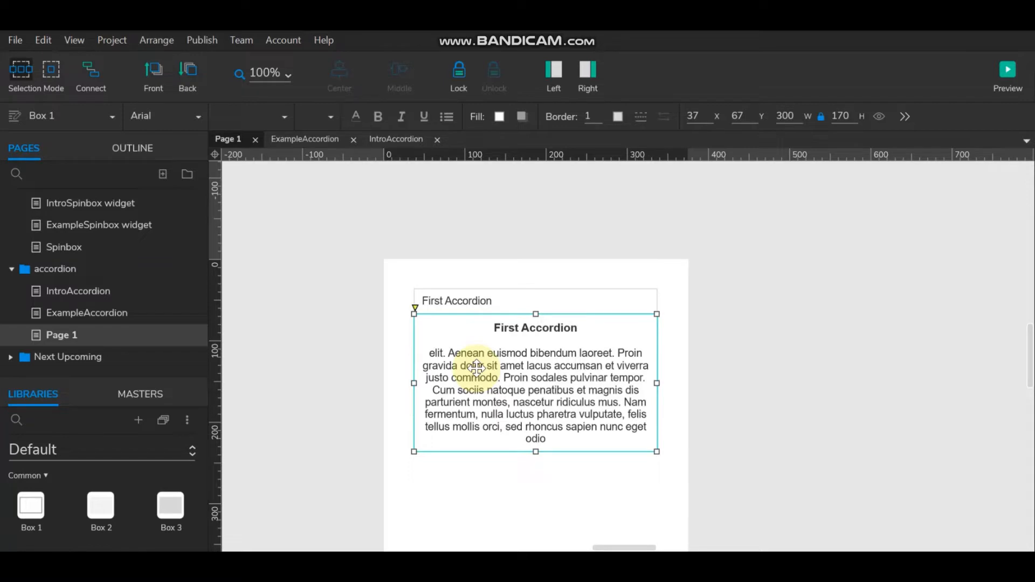
right_click(477, 368)
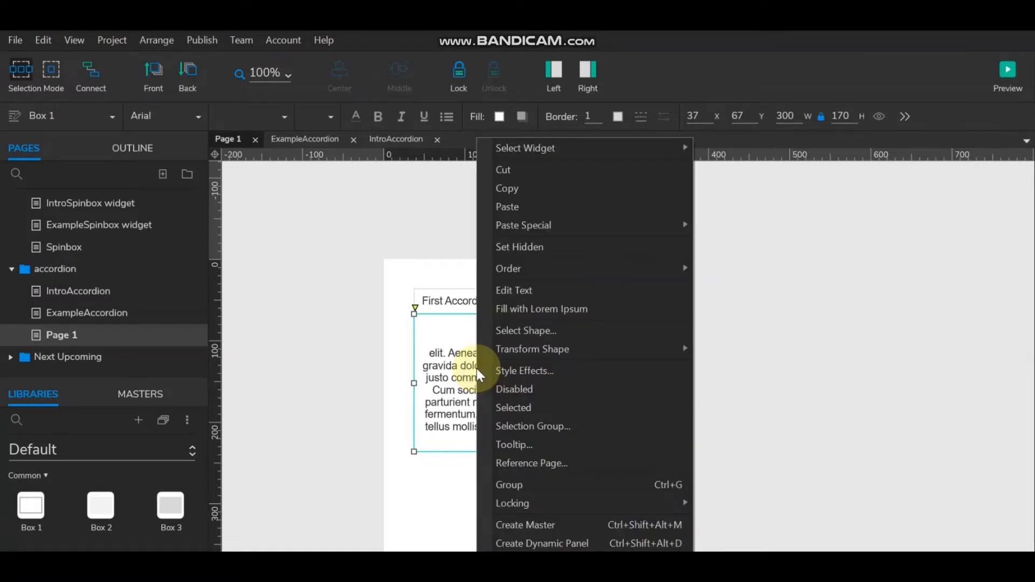
click(462, 366)
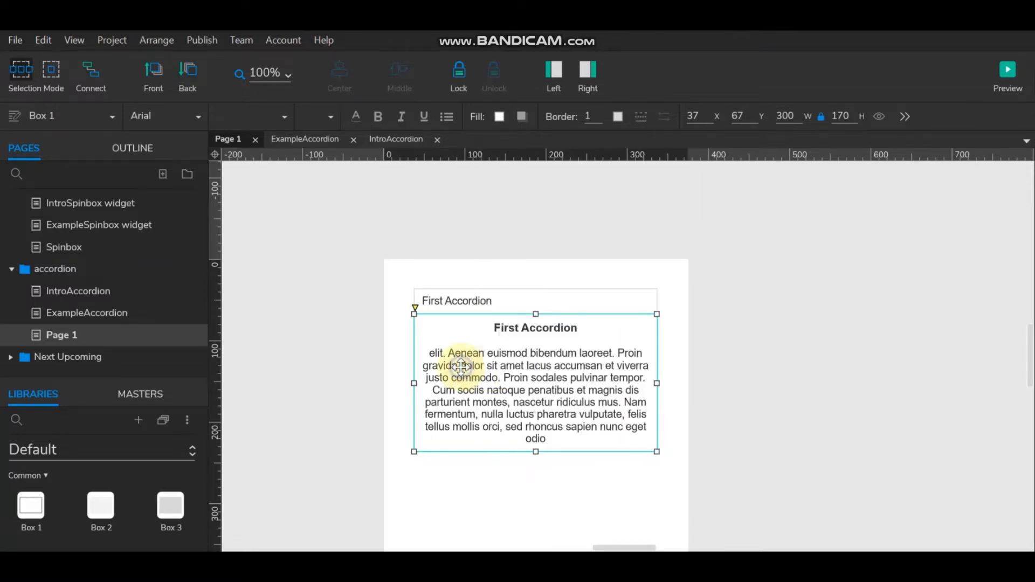
right_click(461, 367)
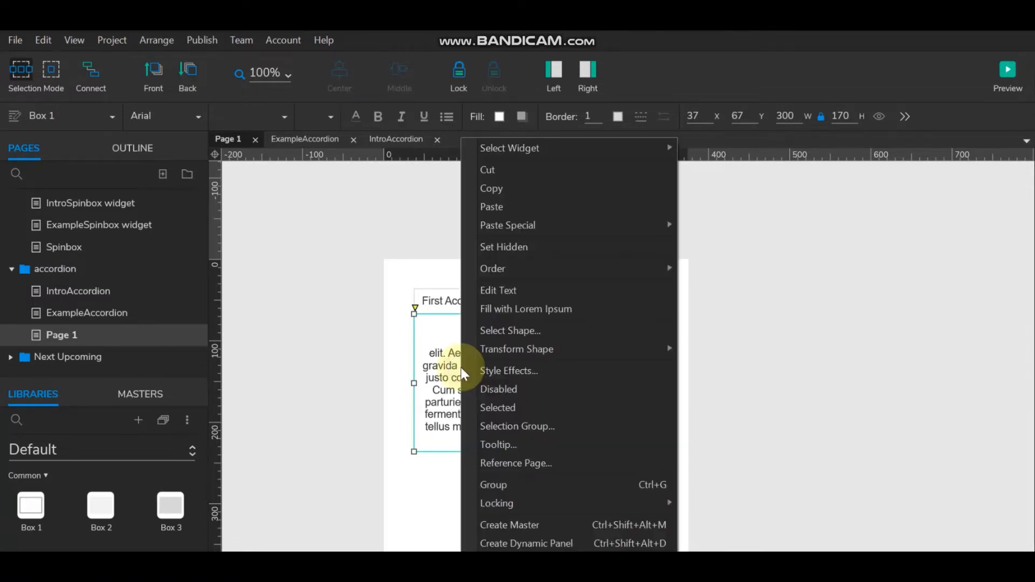
click(537, 541)
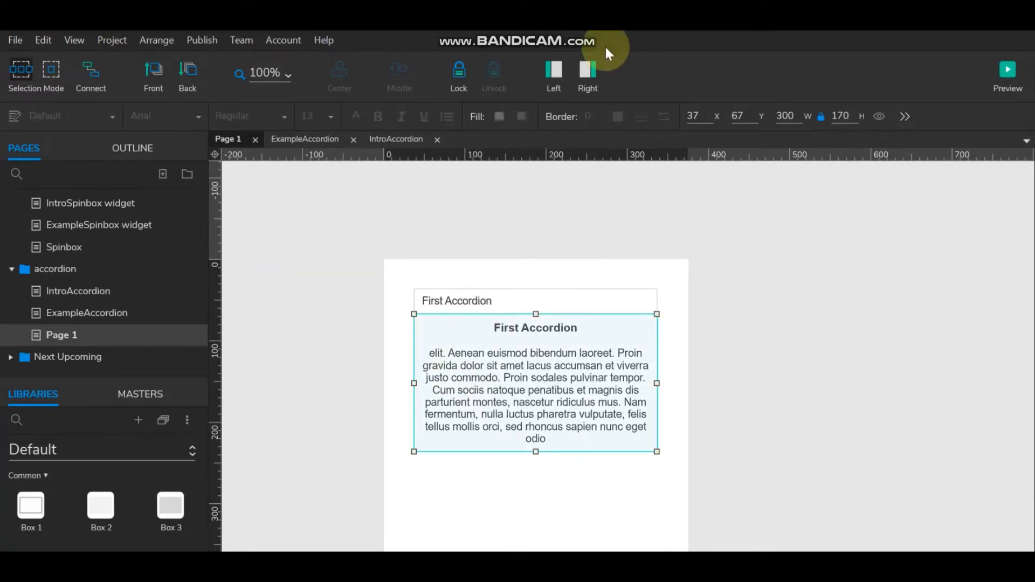
click(595, 64)
click(787, 183)
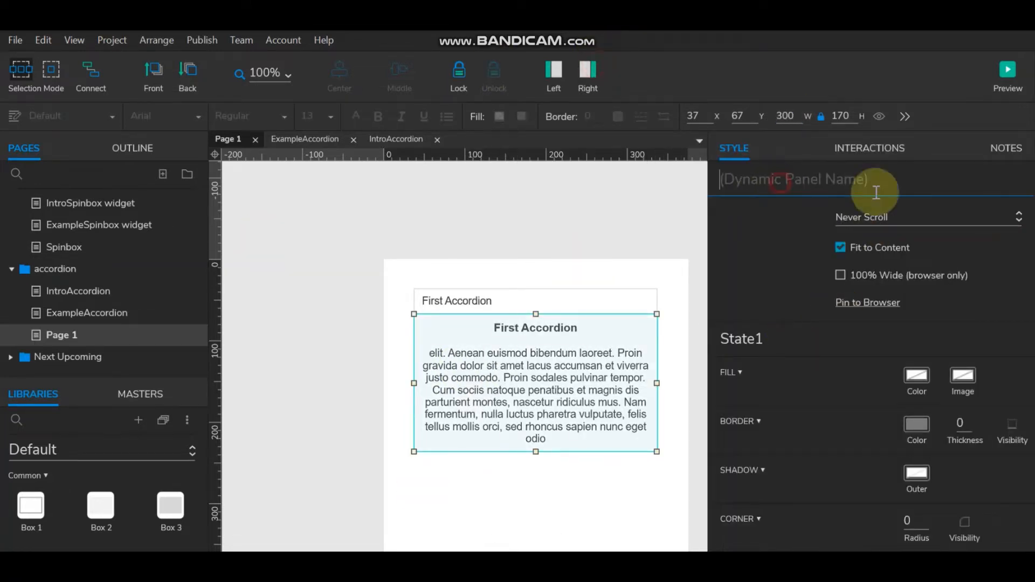
key(ctrl+v)
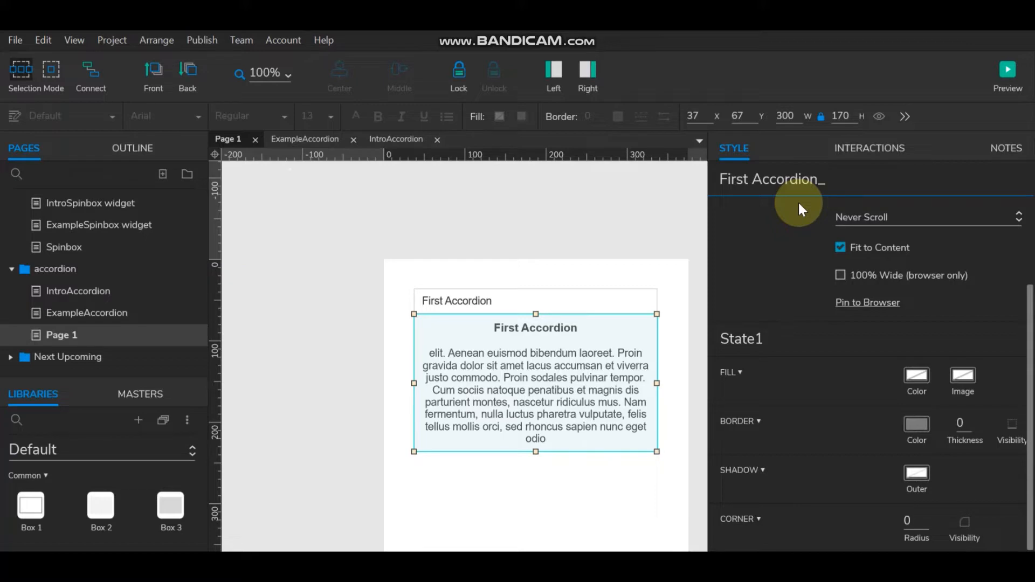
text(_container)
Convert the thin header box to a dynamic panel and name it "First Accordion_Header"
click(484, 296)
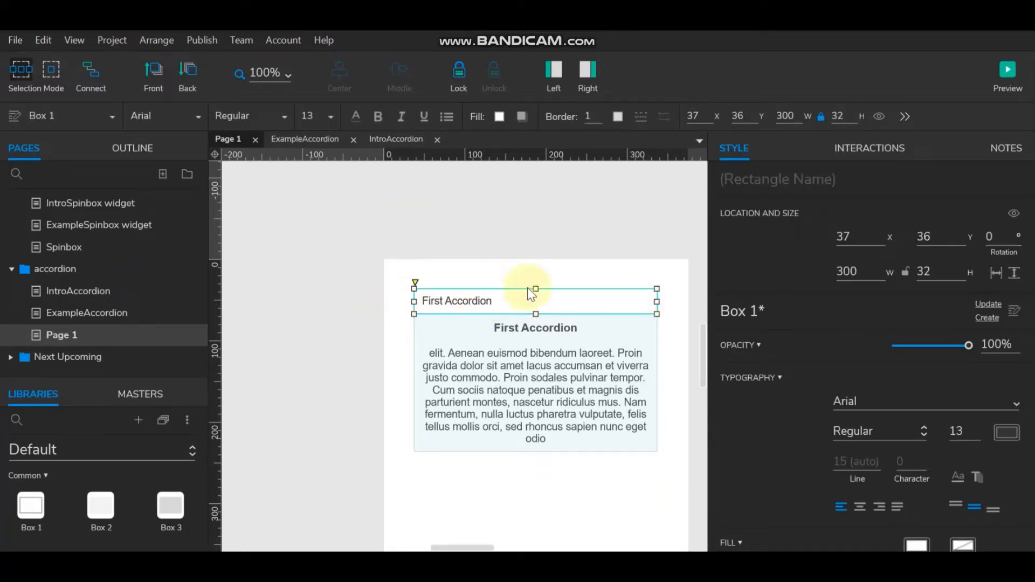
right_click(487, 299)
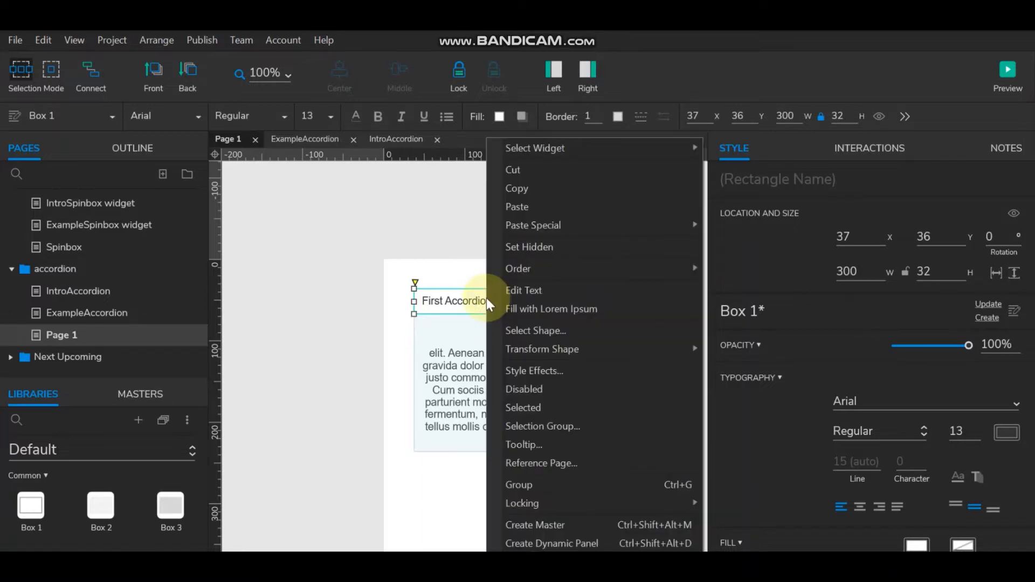
click(529, 545)
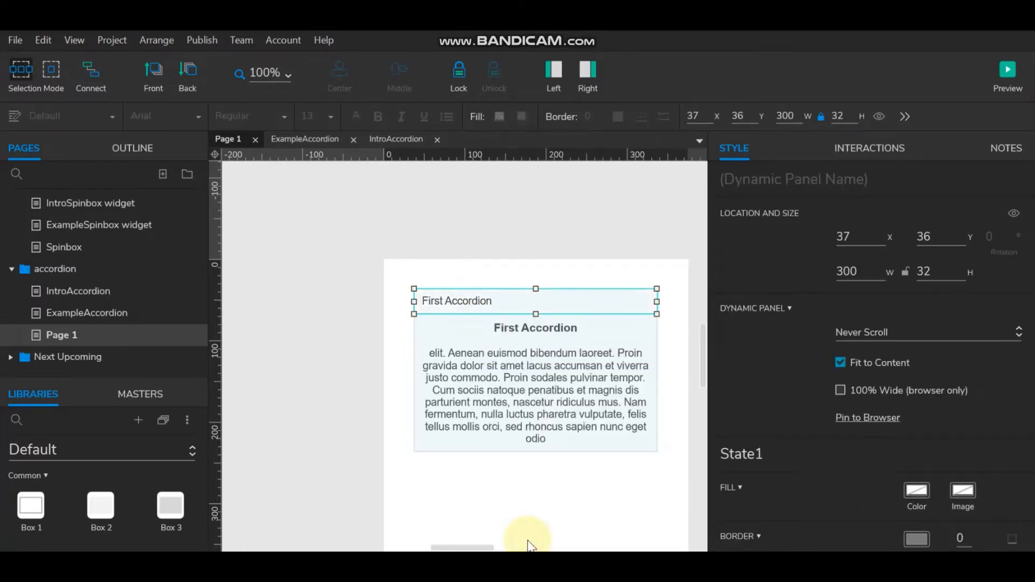
click(733, 184)
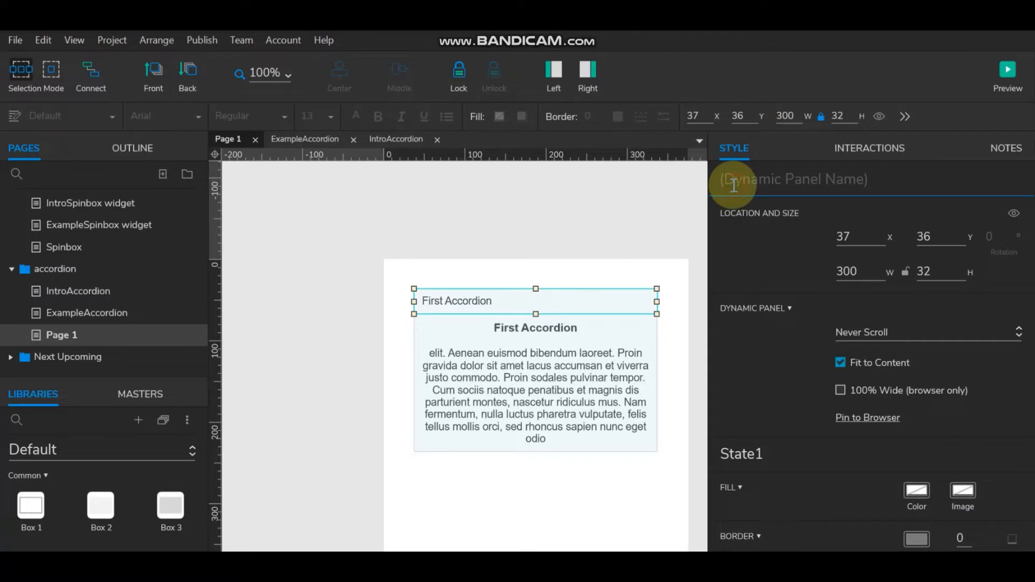
text(First Accordion)
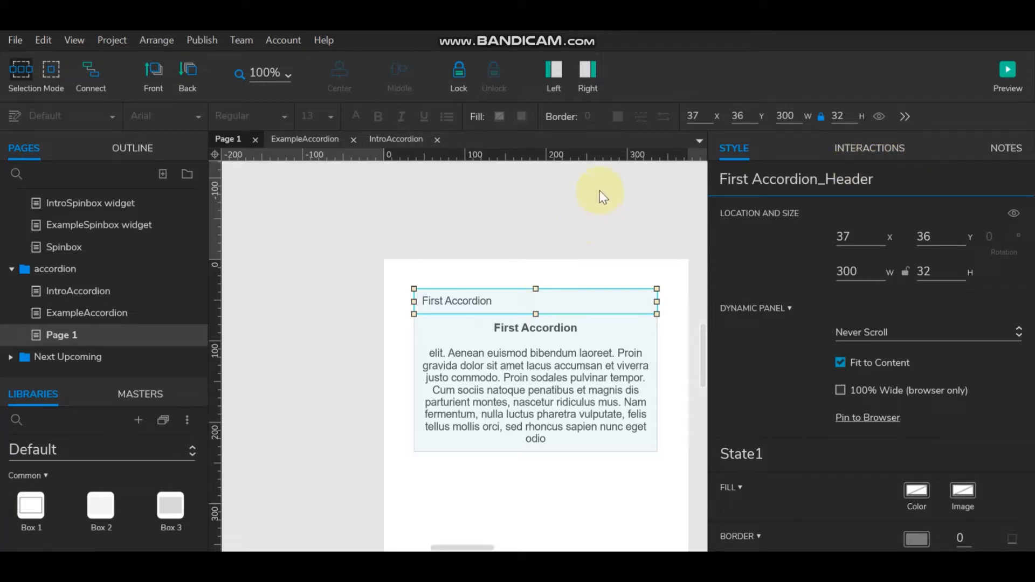
click(588, 69)
click(726, 354)
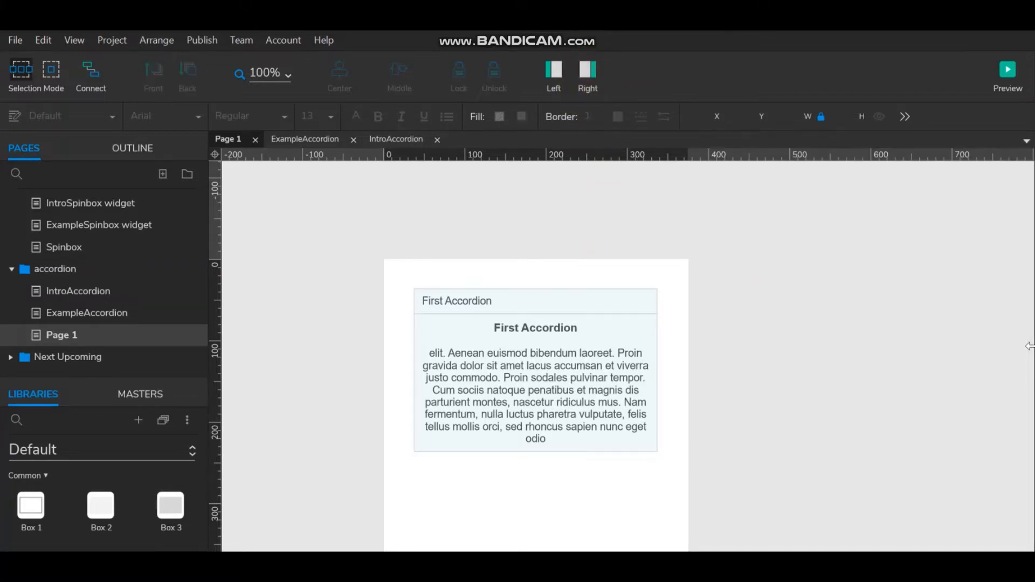
Set the First Accordion_container panel to hidden
click(584, 300)
click(571, 360)
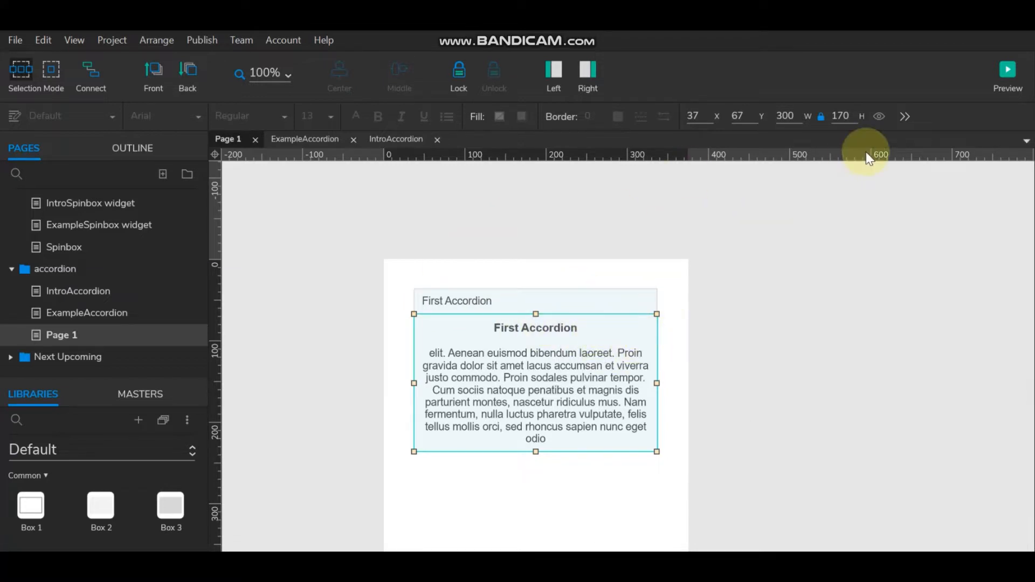
click(882, 117)
click(742, 302)
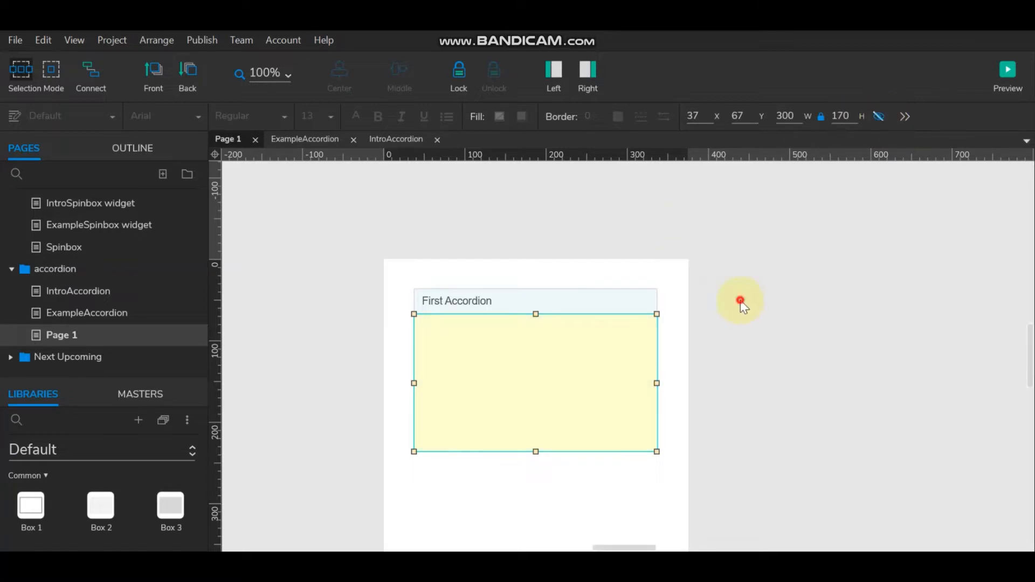
Duplicate the header and hidden container together, placing the copy directly beneath the first header at Y 67
click(557, 304)
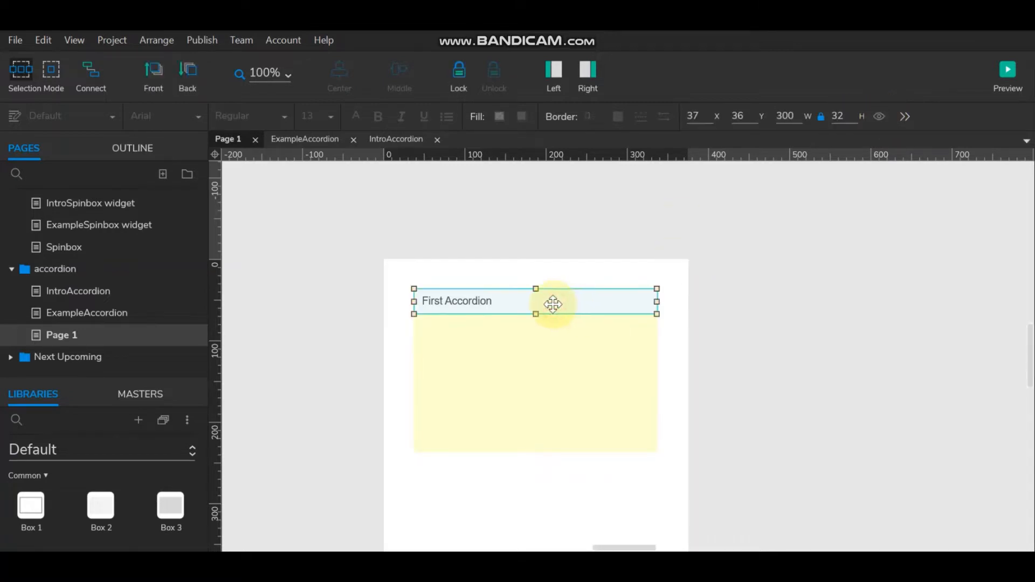
click(531, 355)
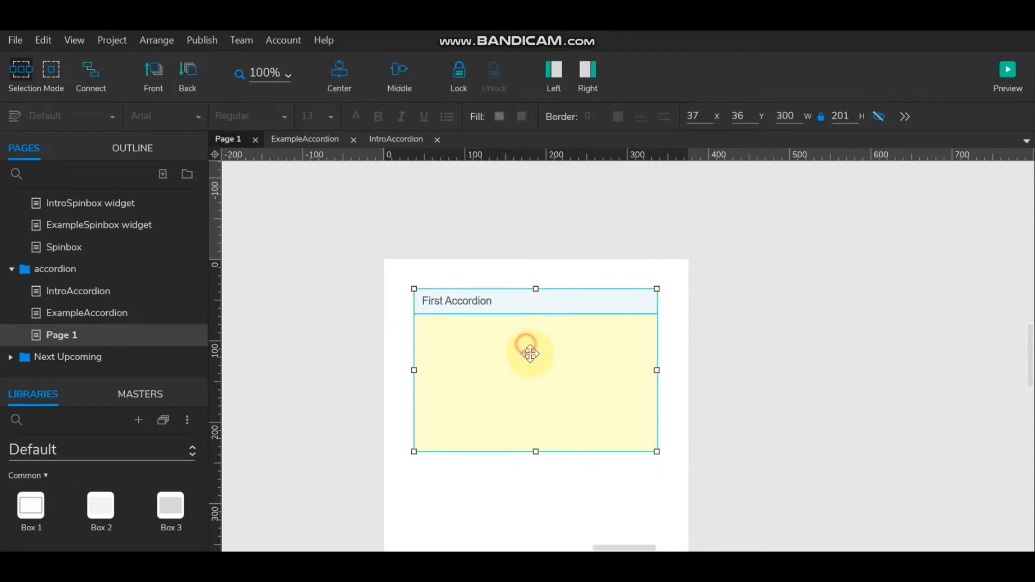
drag(524, 347, 532, 372)
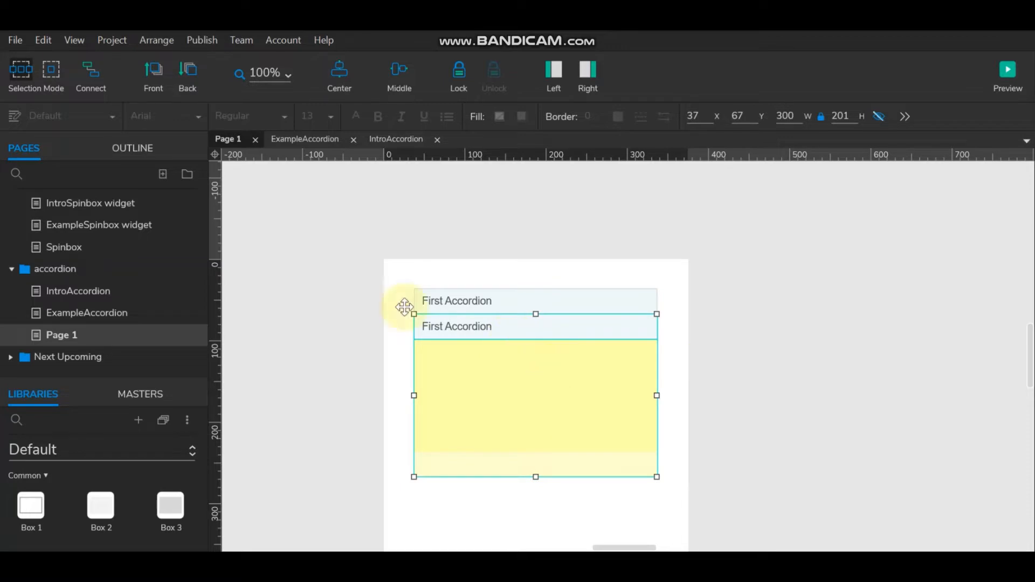
Rename the duplicated header panel as "Second Accordion_Header"
click(555, 72)
click(588, 69)
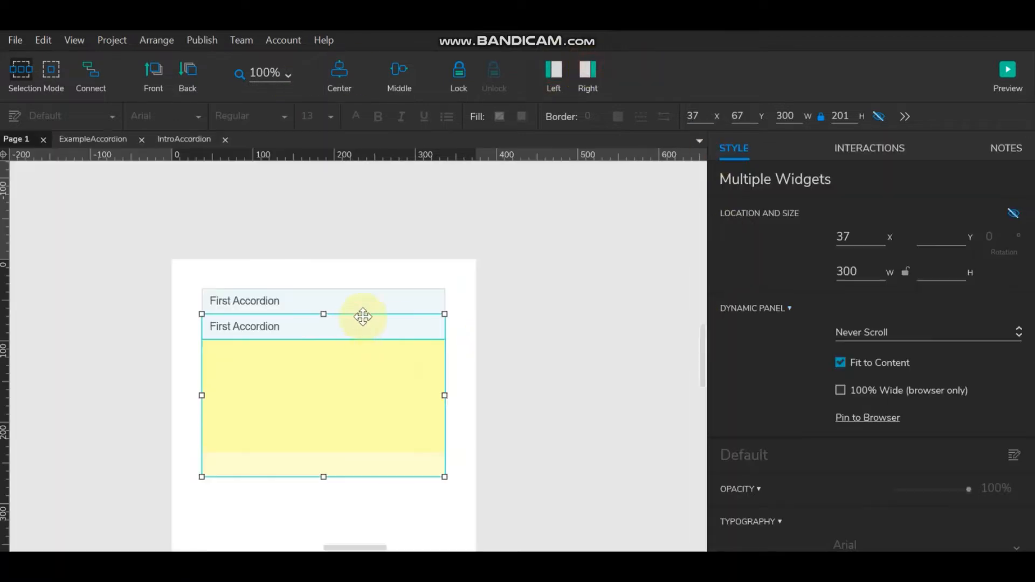
click(363, 327)
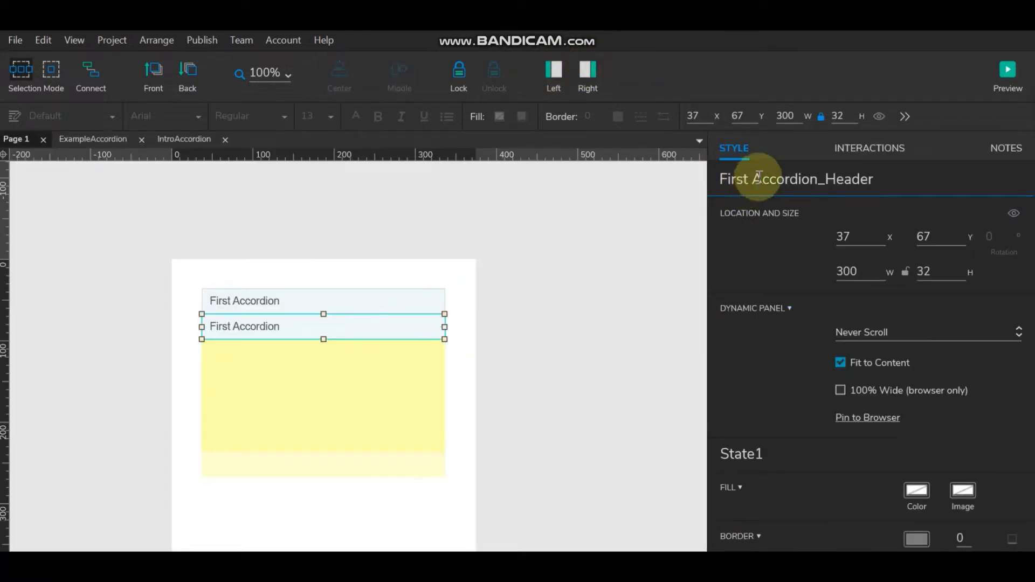
double_click(742, 181)
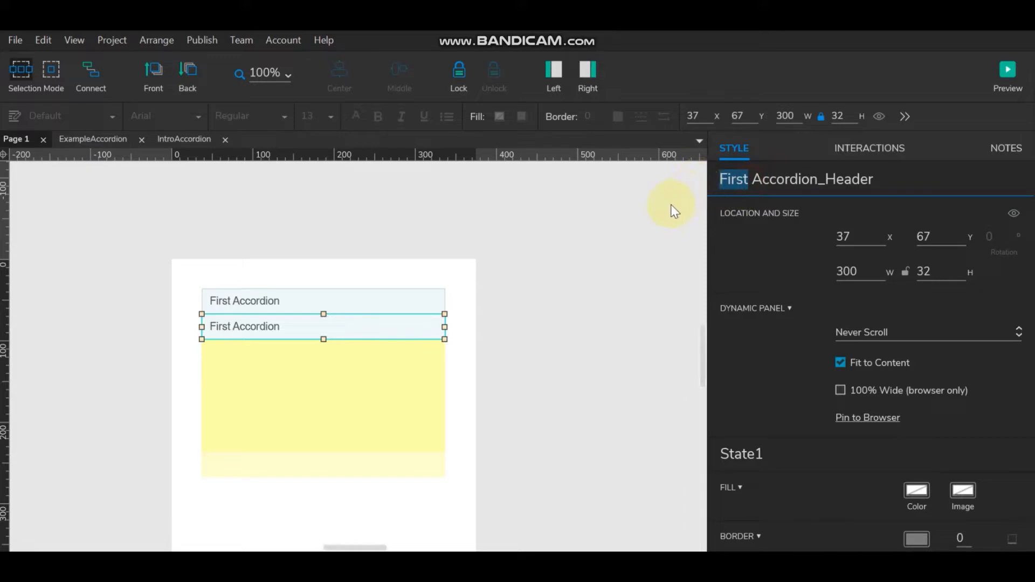
text(Second)
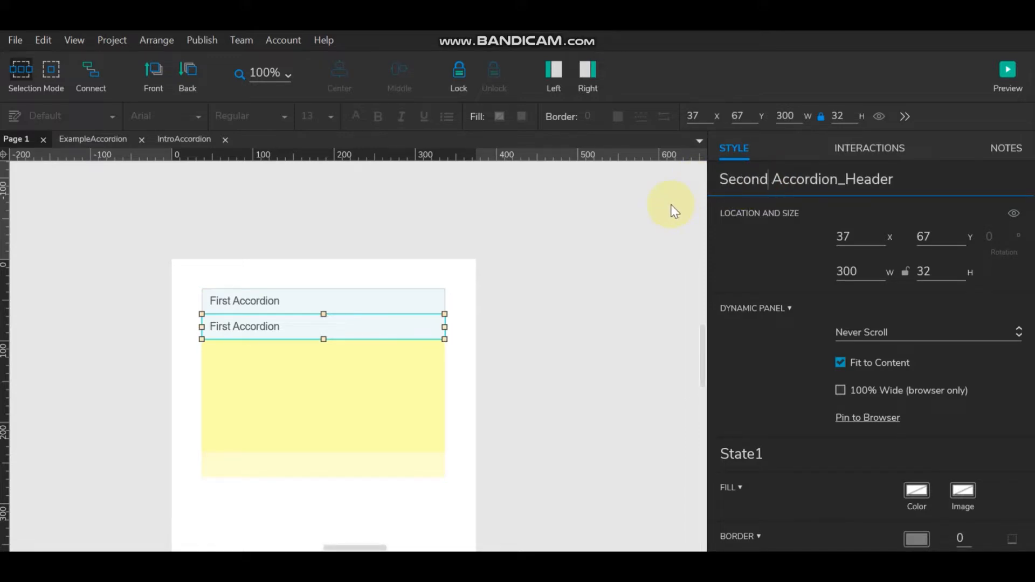
Rename the duplicated hidden container panel as "Second Accordion_container"
click(376, 381)
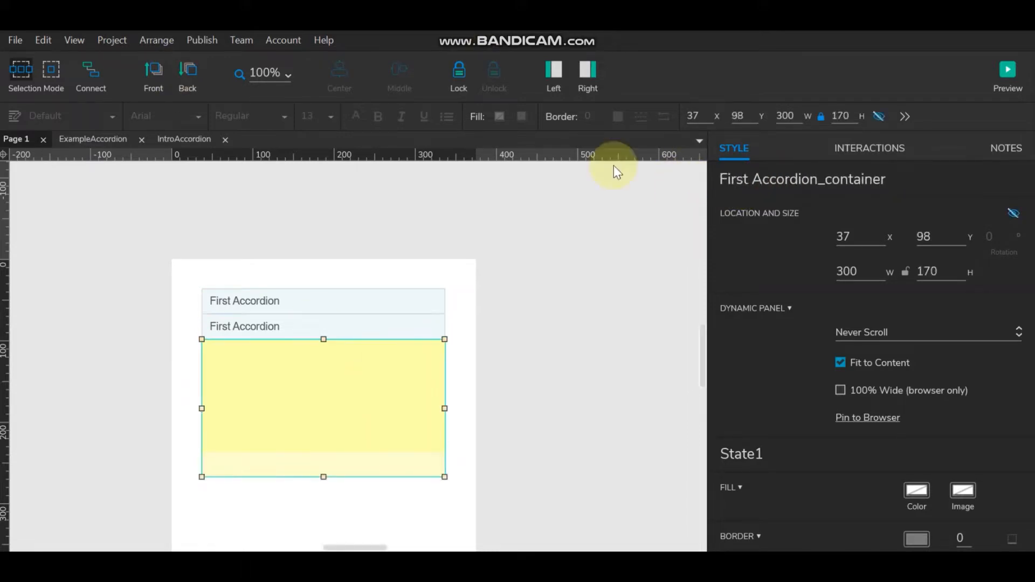
drag(746, 181, 715, 183)
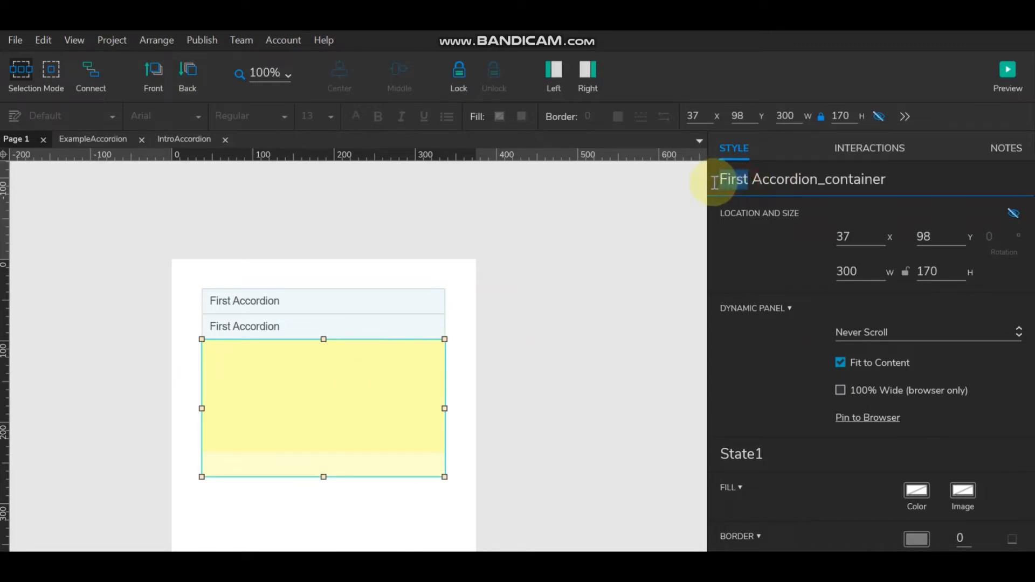
text(Secon)
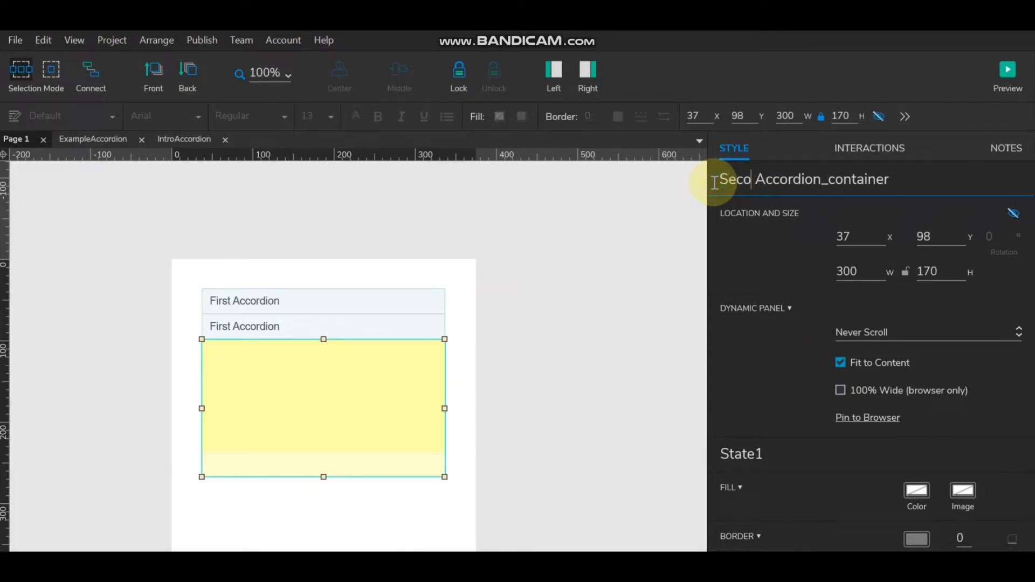
text(d)
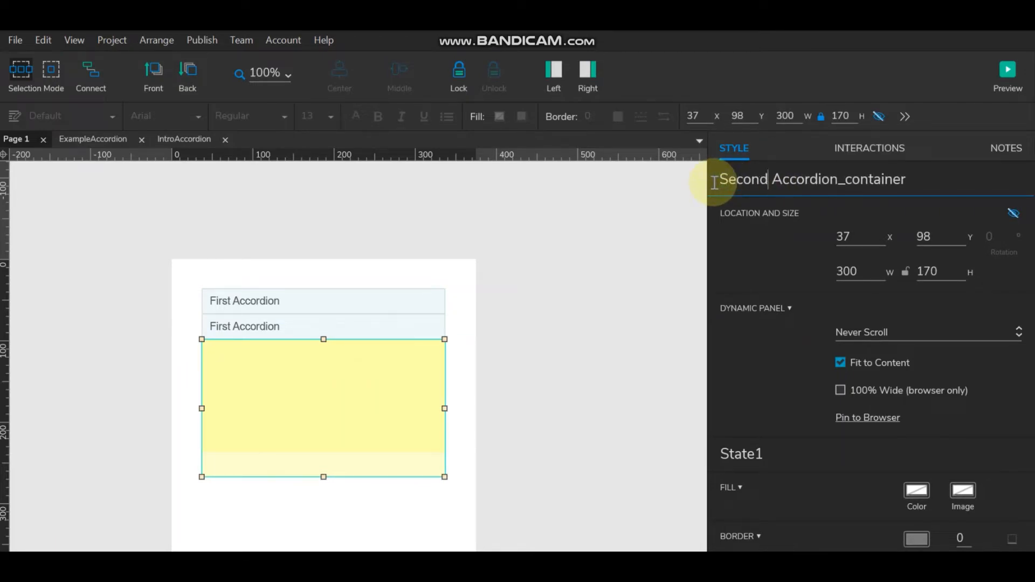
click(532, 274)
Change the text inside the second header panel to "Second Accordion" and leave the panel's editing view
double_click(253, 326)
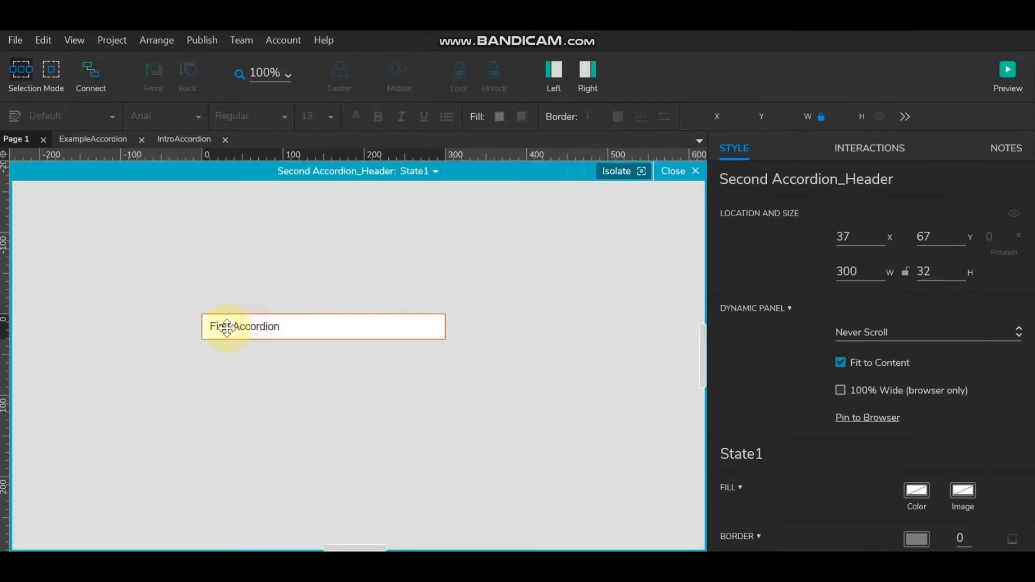
click(227, 326)
click(228, 326)
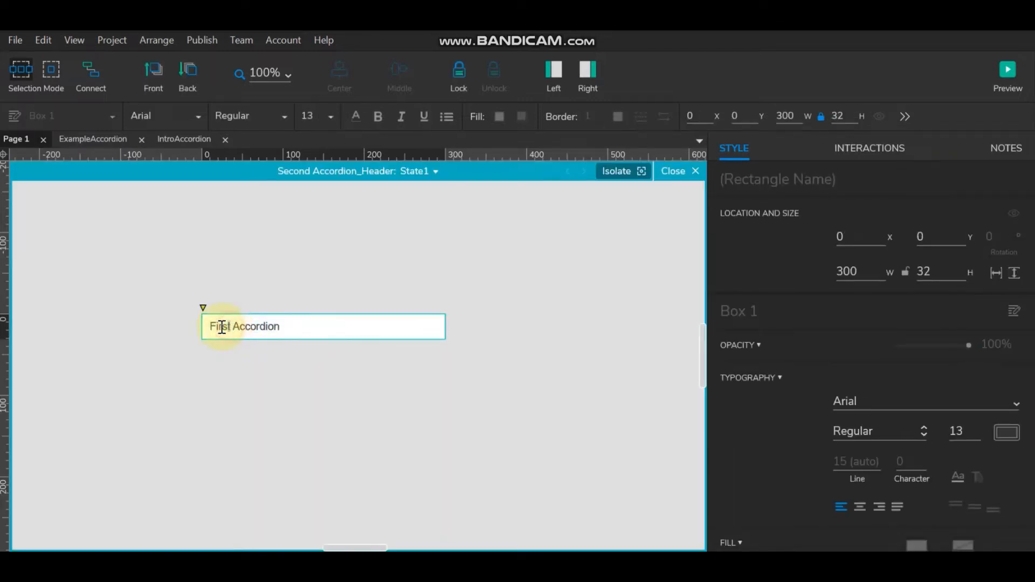
double_click(218, 326)
text(Second)
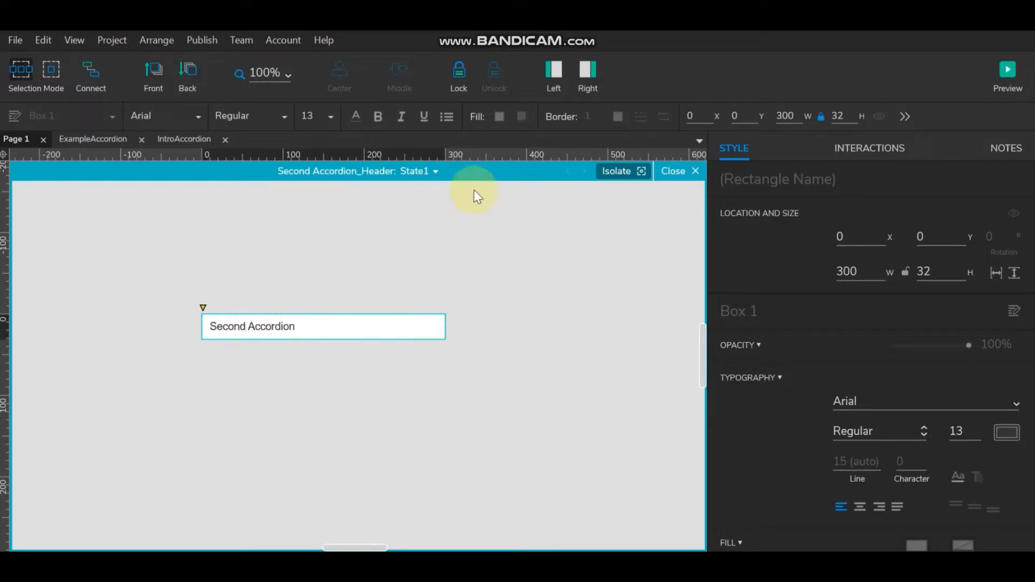
click(674, 173)
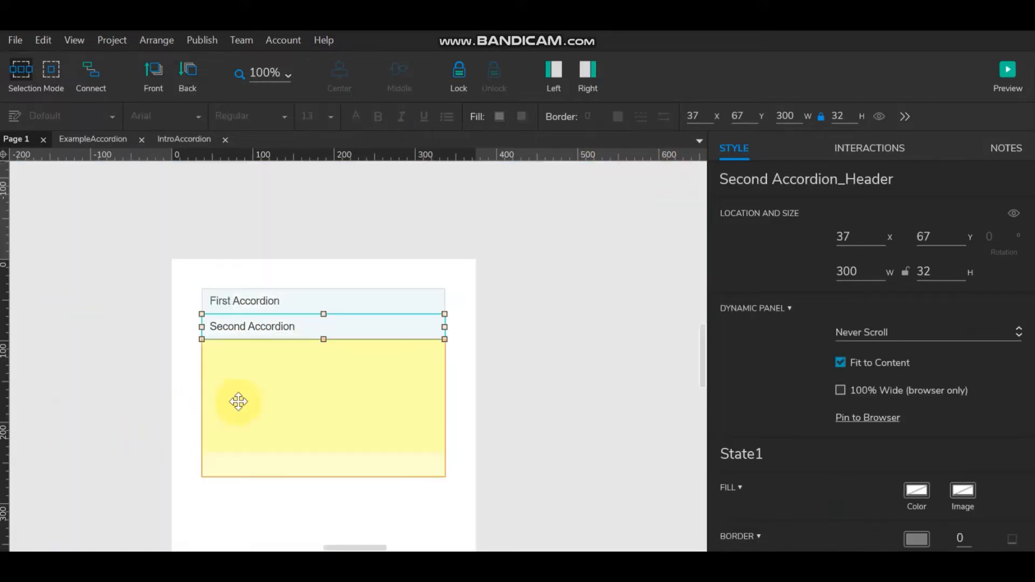
Change the bold title inside the second container panel to "Second Accordion" and leave the panel's editing view
double_click(296, 399)
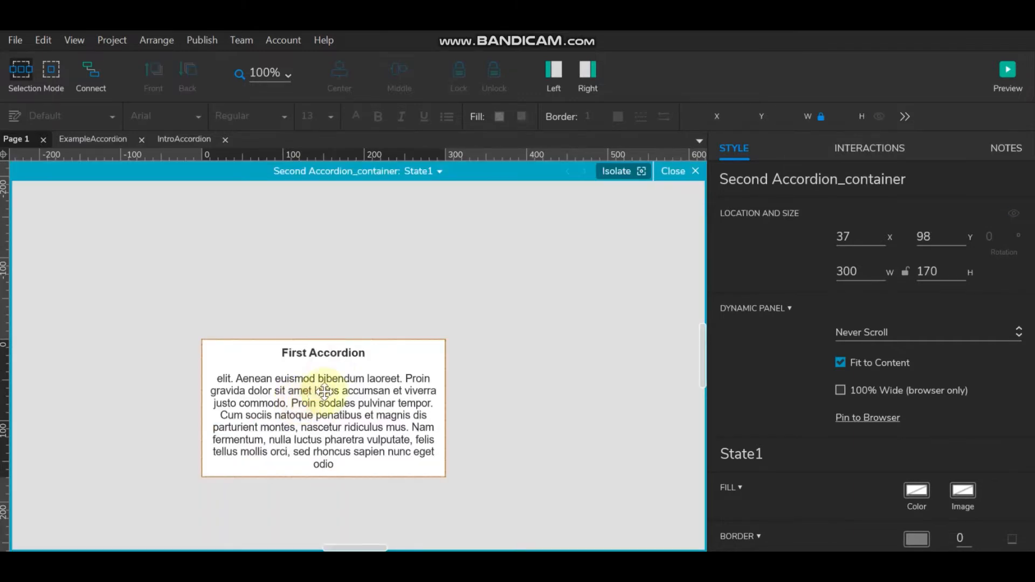
double_click(310, 357)
drag(308, 357, 282, 356)
text(Secon)
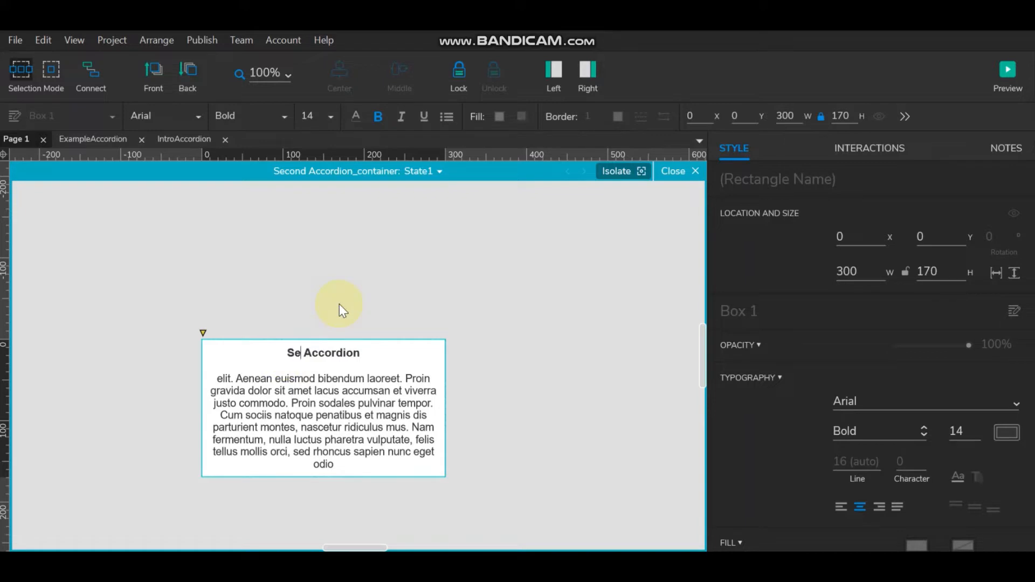
text(d)
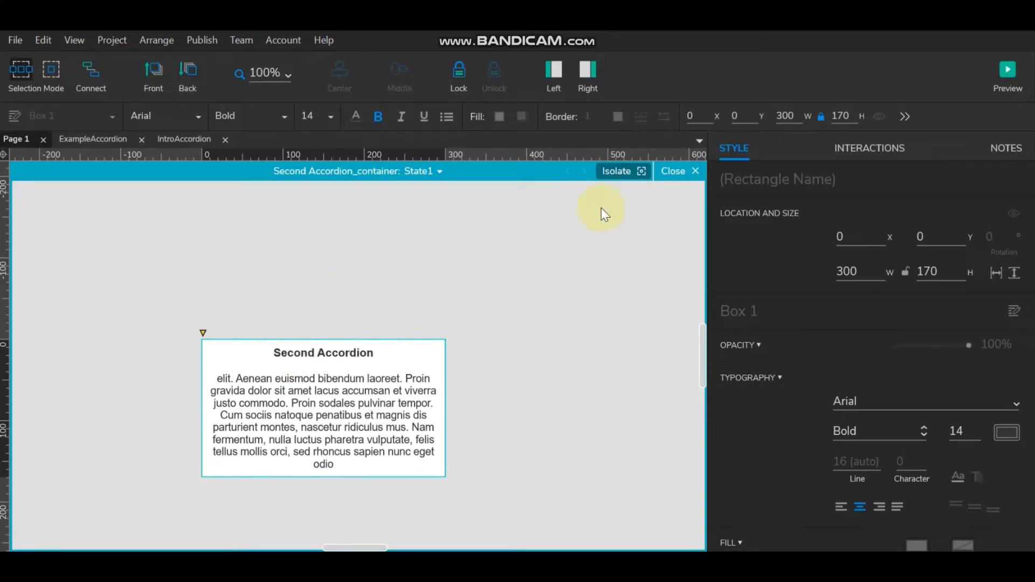
click(684, 170)
click(526, 344)
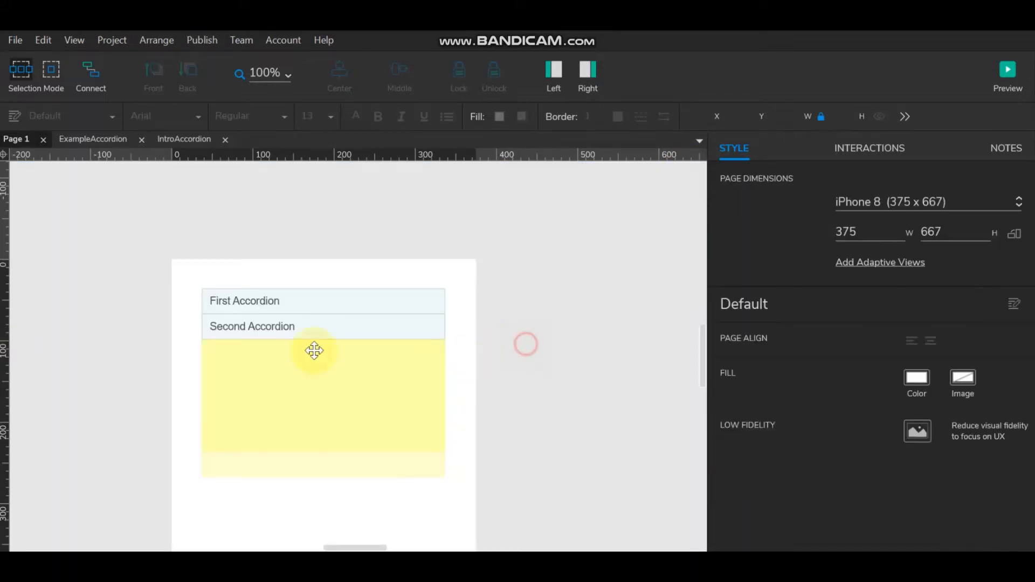
Duplicate the second accordion's header and container panels together and place the copies directly beneath the second header at Y 98
click(267, 333)
ctrl+click(273, 363)
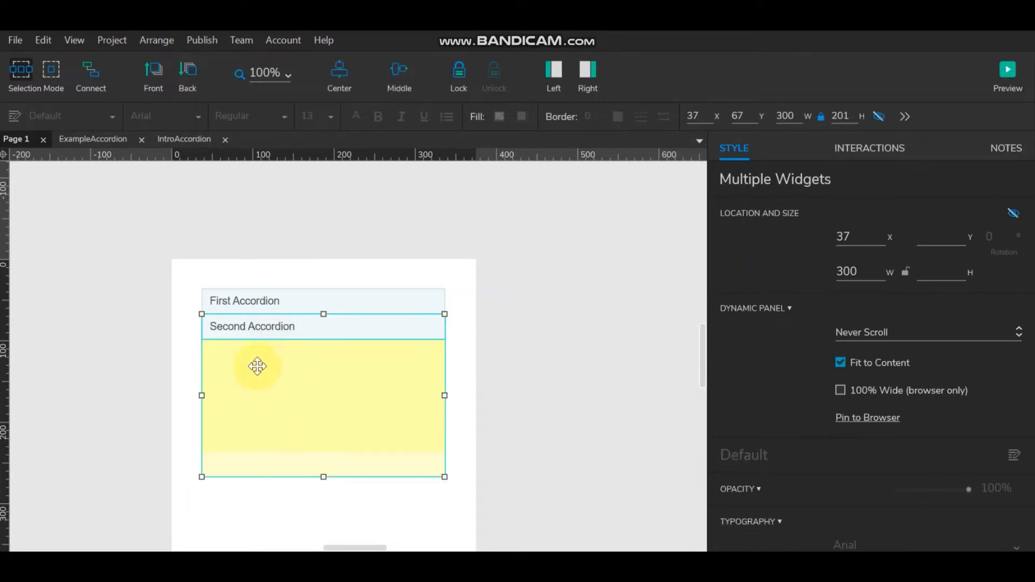
drag(257, 366, 260, 393)
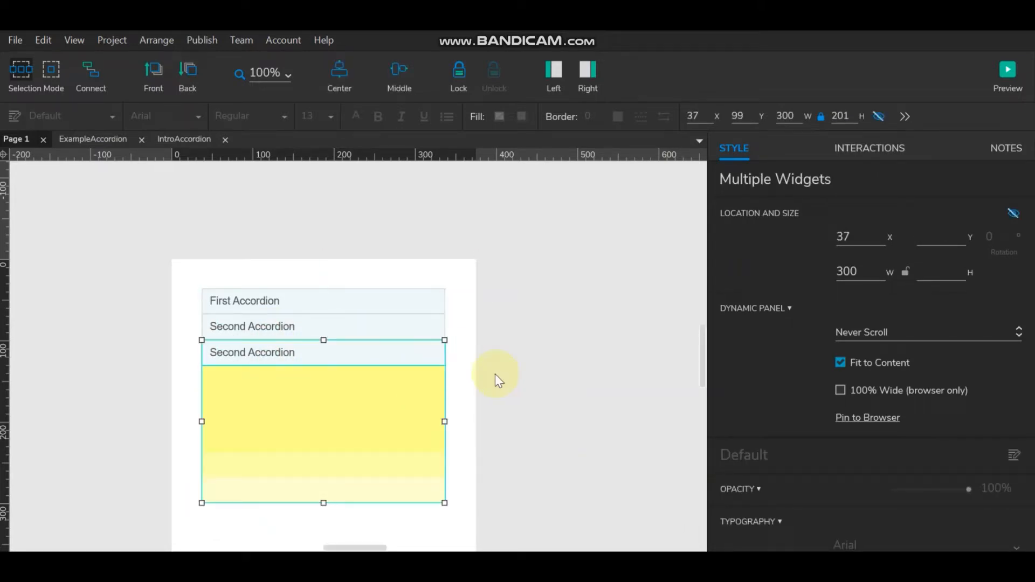
key(Up)
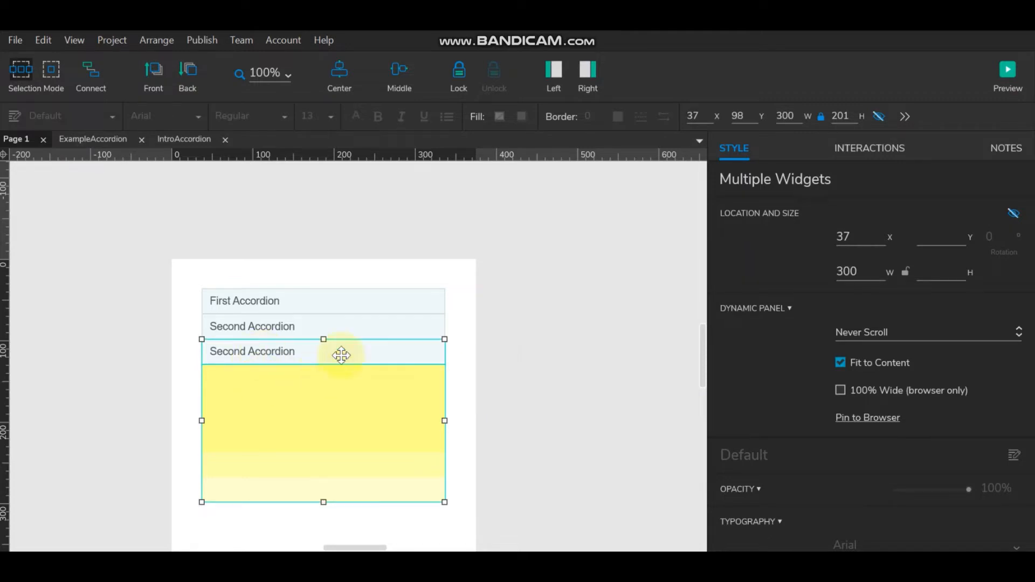
Rename the newly duplicated hidden container panel as "Third Accordion_container"
click(337, 414)
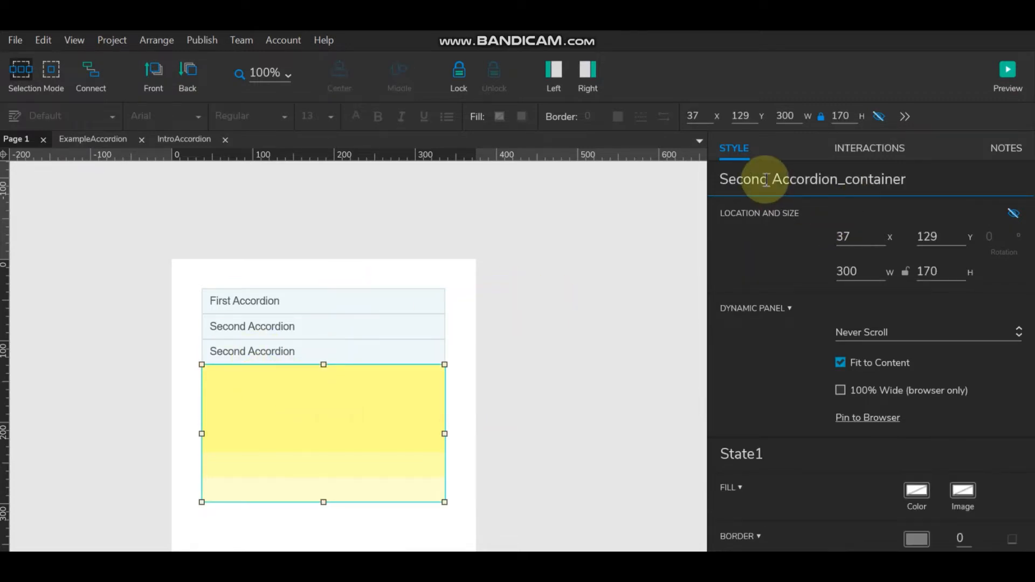
double_click(744, 179)
text(Third)
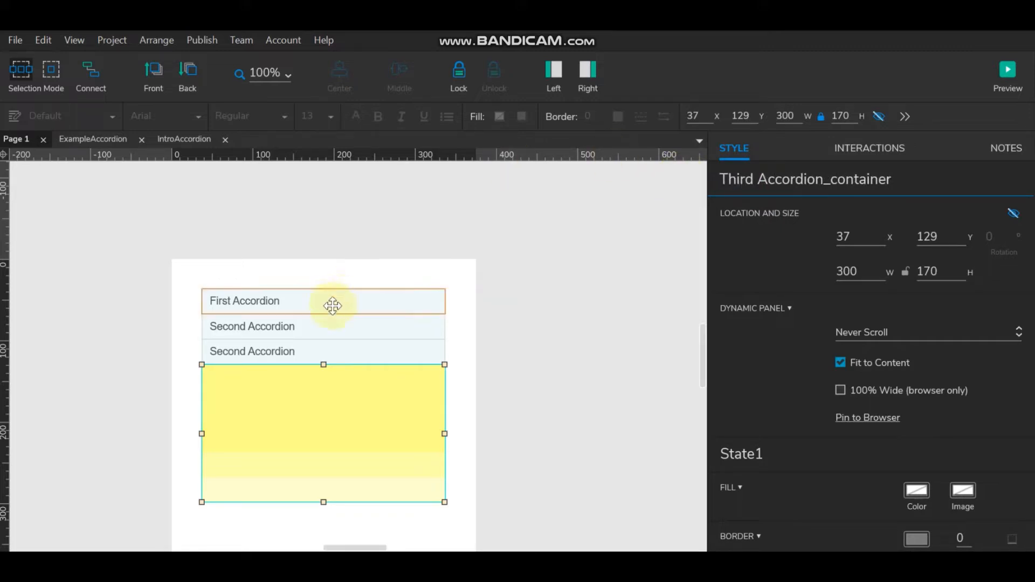
Rename the newly duplicated header panel as "Third Accordion_Header"
click(314, 356)
drag(778, 181, 697, 180)
text(Third)
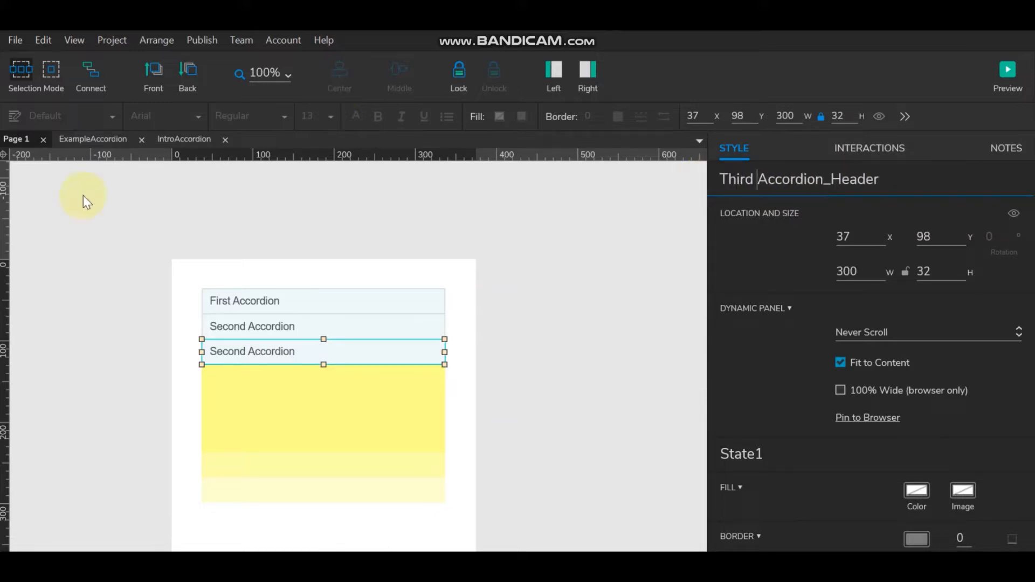
Change the text inside the third header panel to "Third Accordion" and leave the panel's editing view
double_click(361, 352)
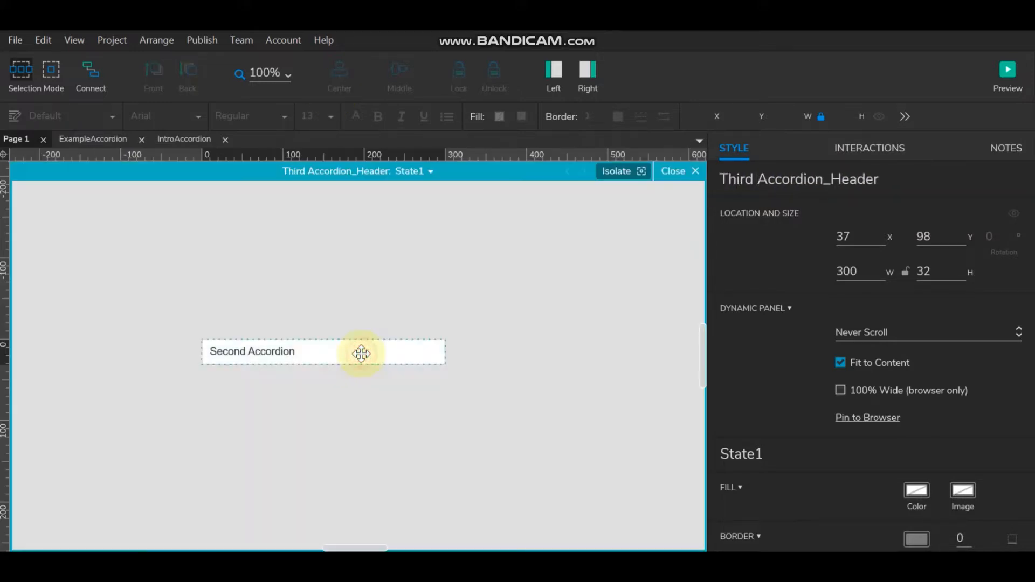
double_click(253, 348)
drag(247, 353, 208, 356)
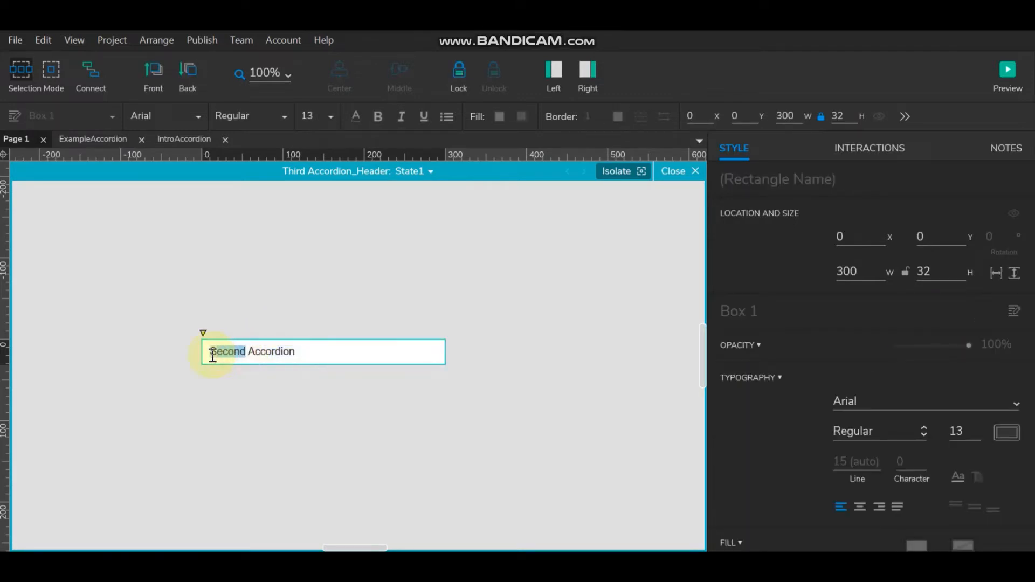
text(Third)
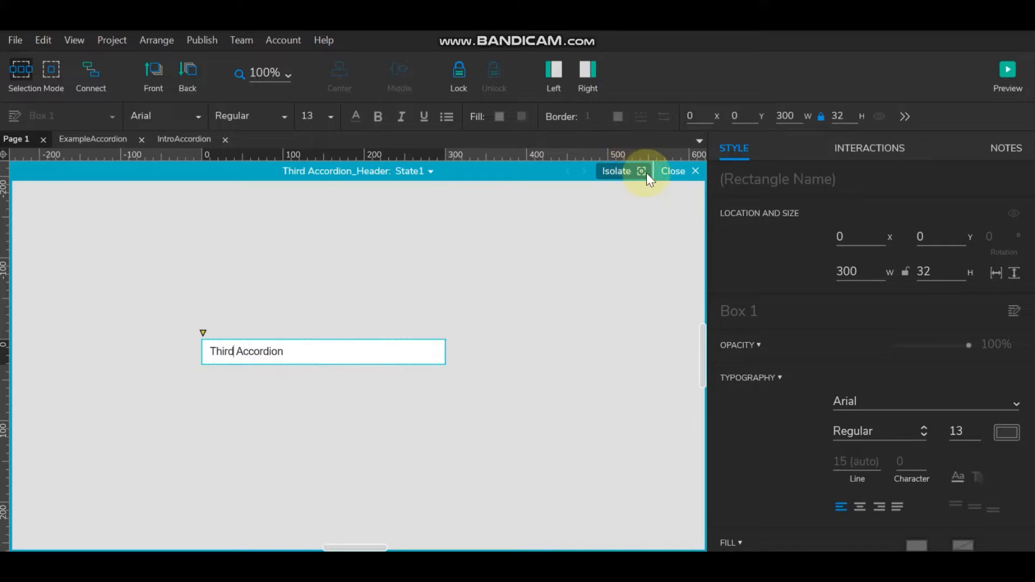
click(671, 171)
Change the bold title inside the third container panel to "Third Accordion" and leave the panel's editing view
double_click(263, 416)
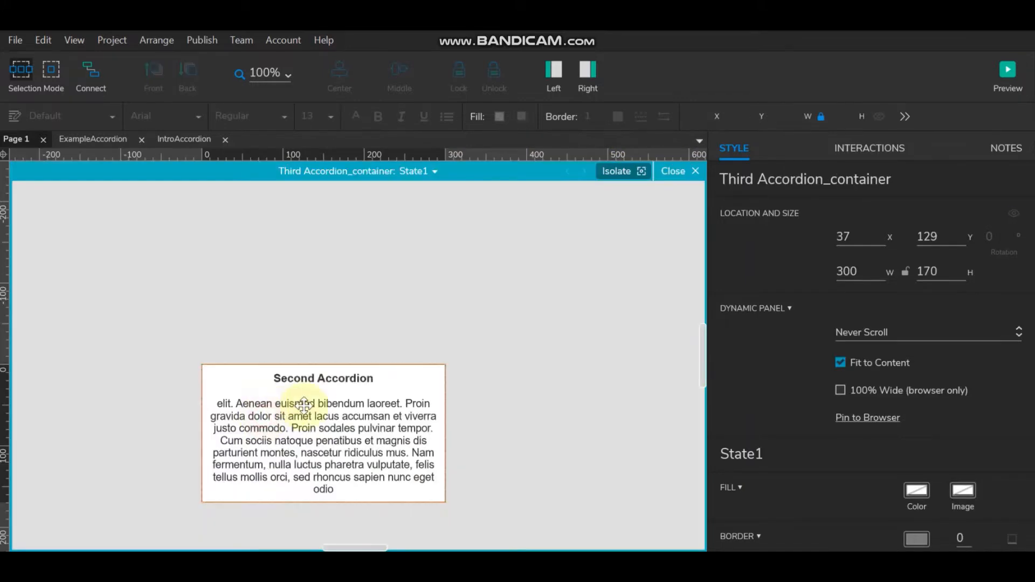
double_click(312, 382)
drag(315, 379, 272, 381)
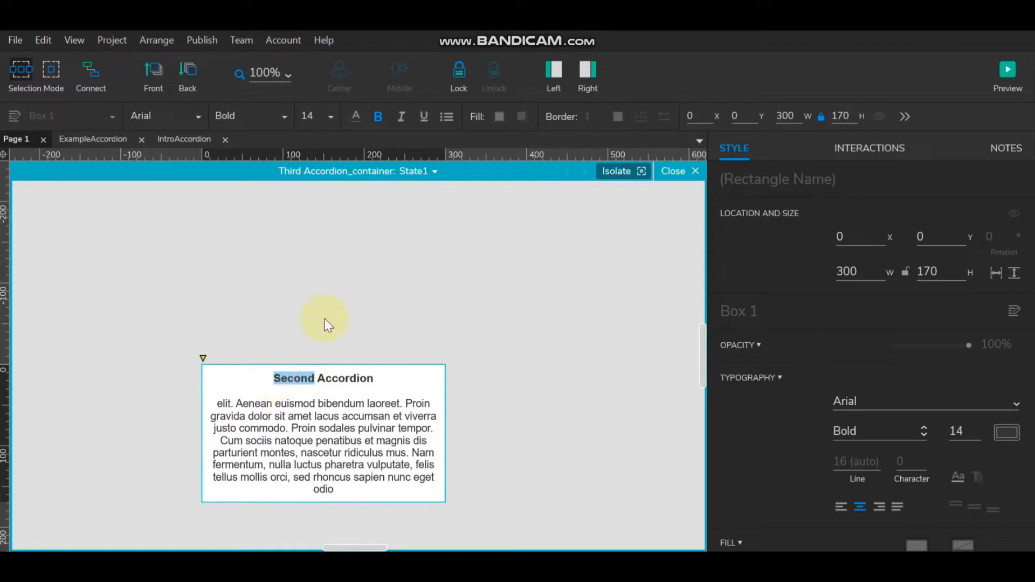
text(Third)
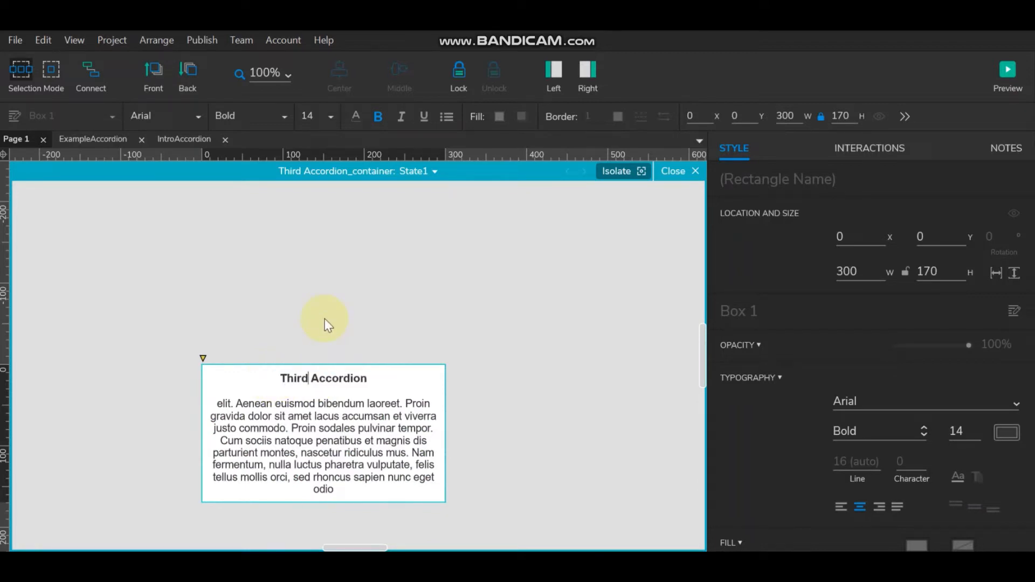
click(410, 305)
click(678, 172)
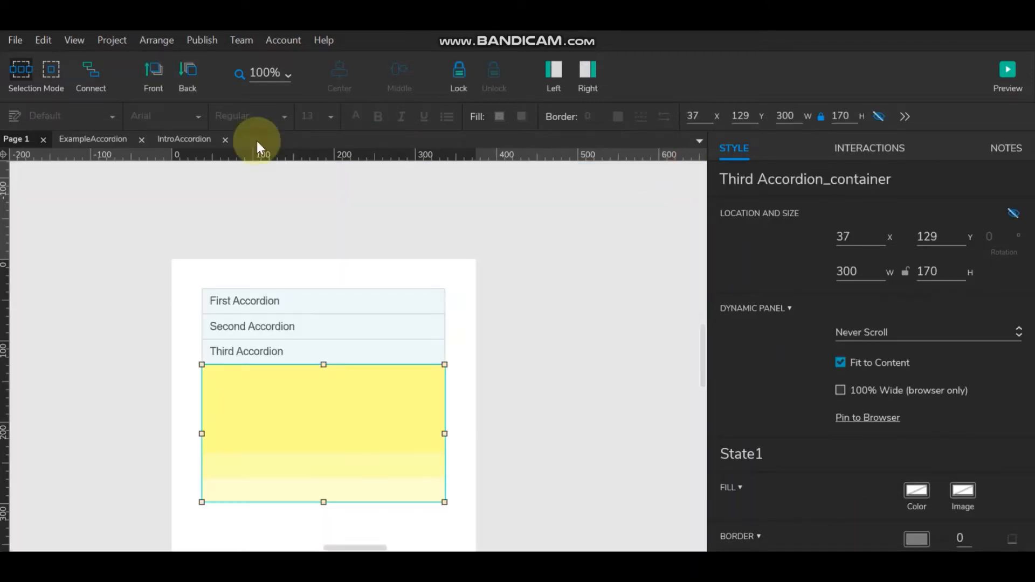
click(174, 301)
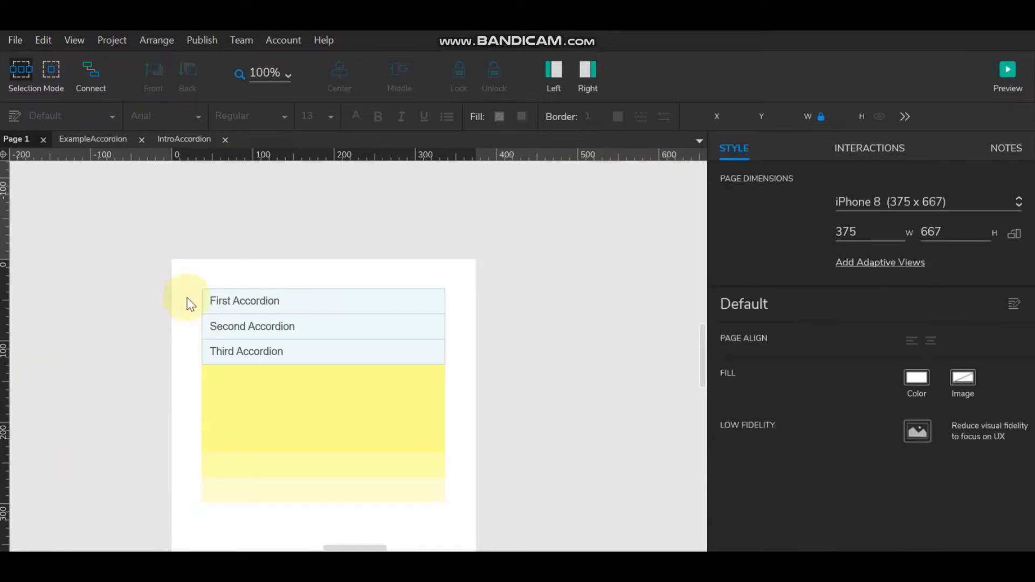
click(193, 278)
drag(193, 278, 454, 523)
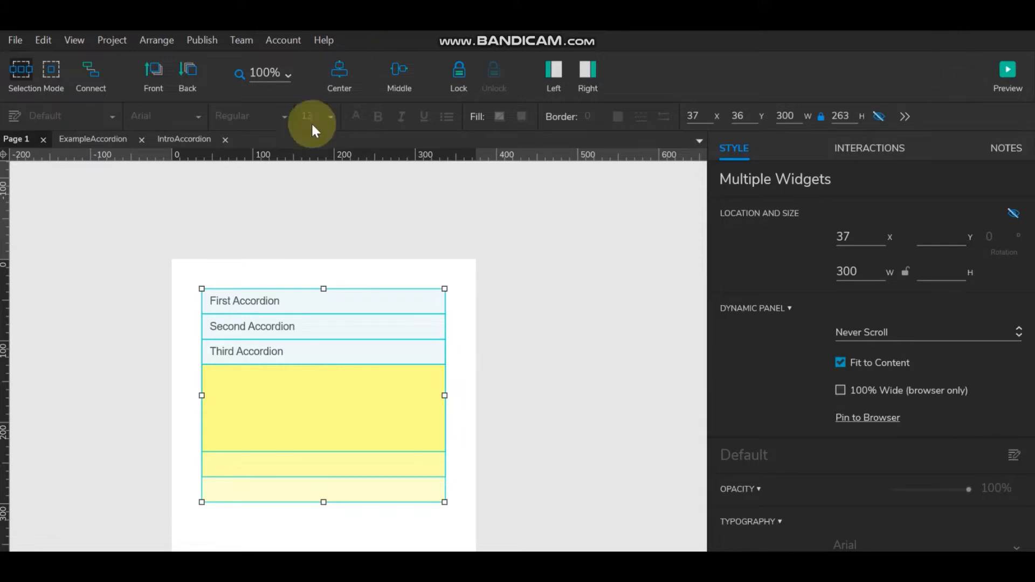
click(356, 200)
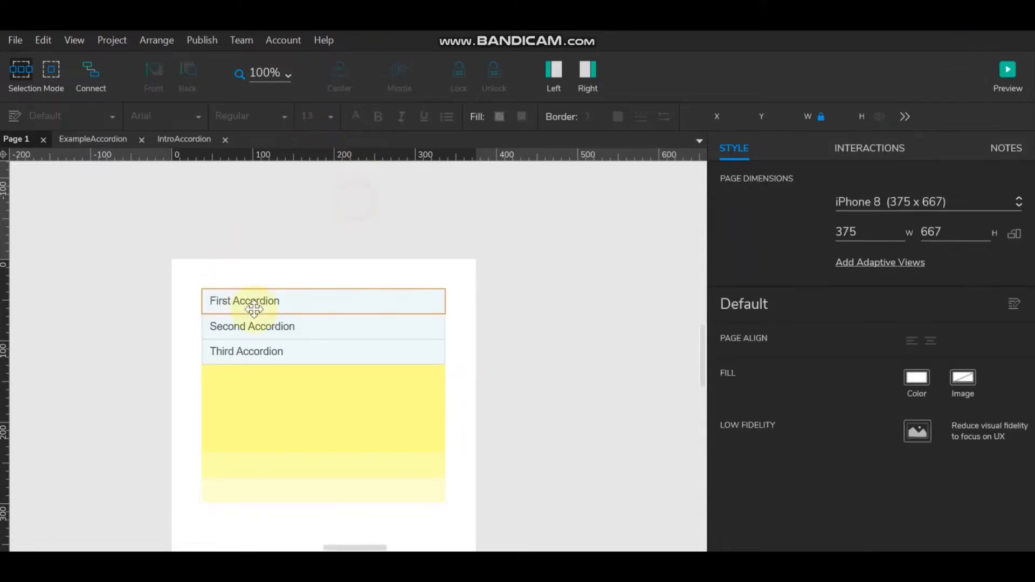
Hide the inspector pane, show the pages and libraries pane, and open the first accordion's header panel for editing
click(327, 302)
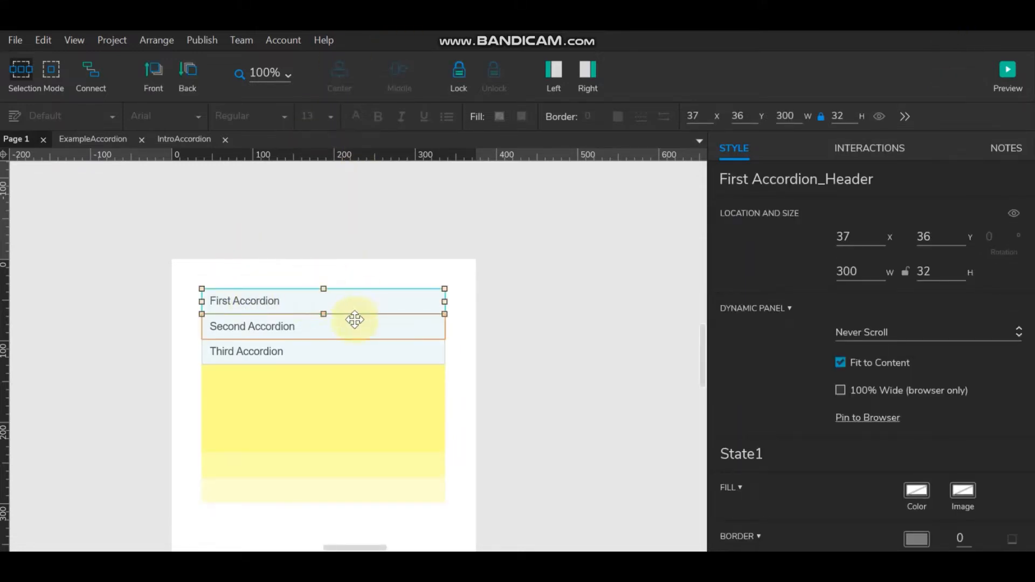
click(884, 150)
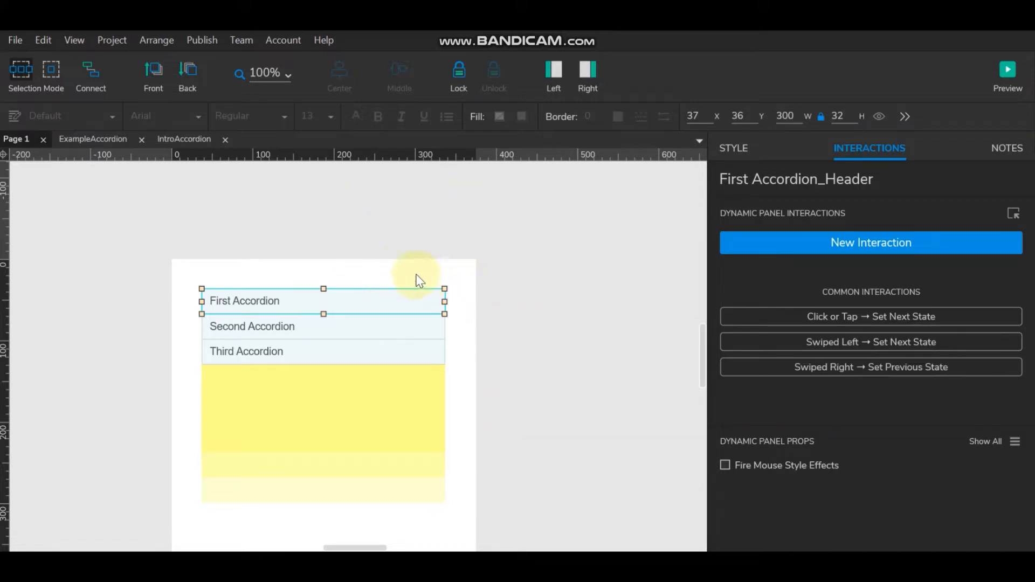
click(585, 81)
click(551, 74)
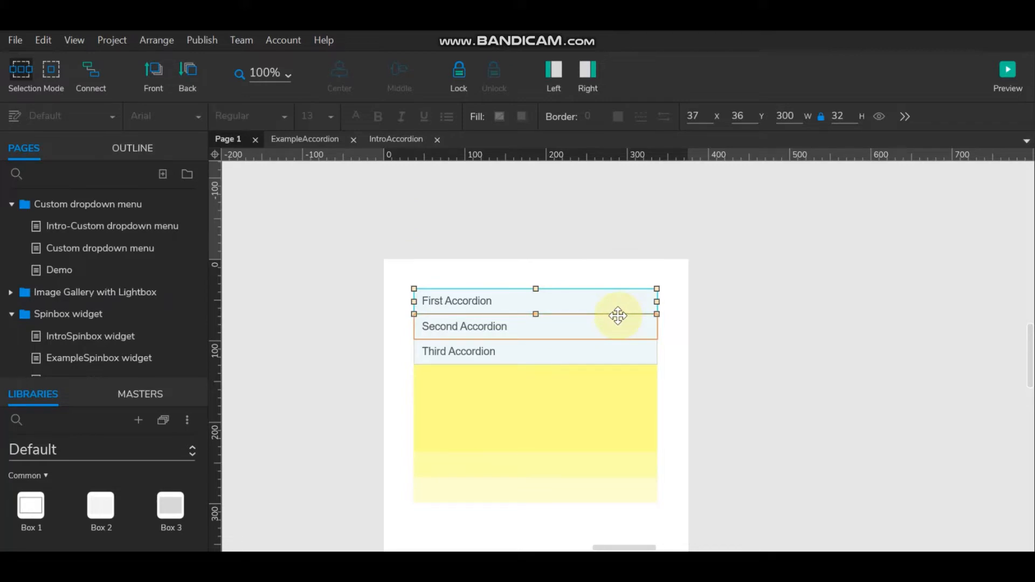
double_click(539, 302)
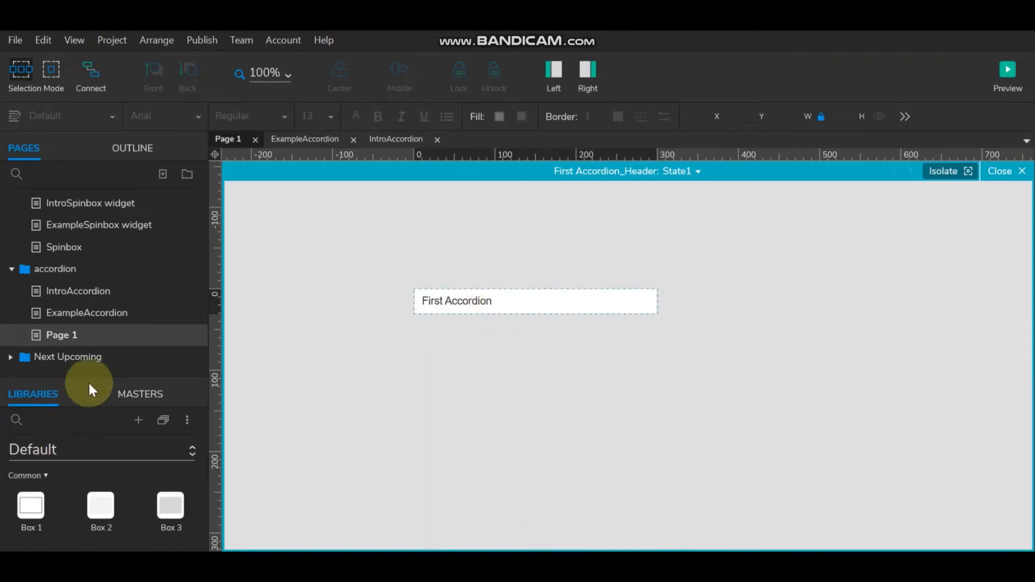
Search the Icons library for "plus" and place a Plus Circle icon below the First Accordion header box, at about X 125, Y 123
drag(88, 275, 88, 273)
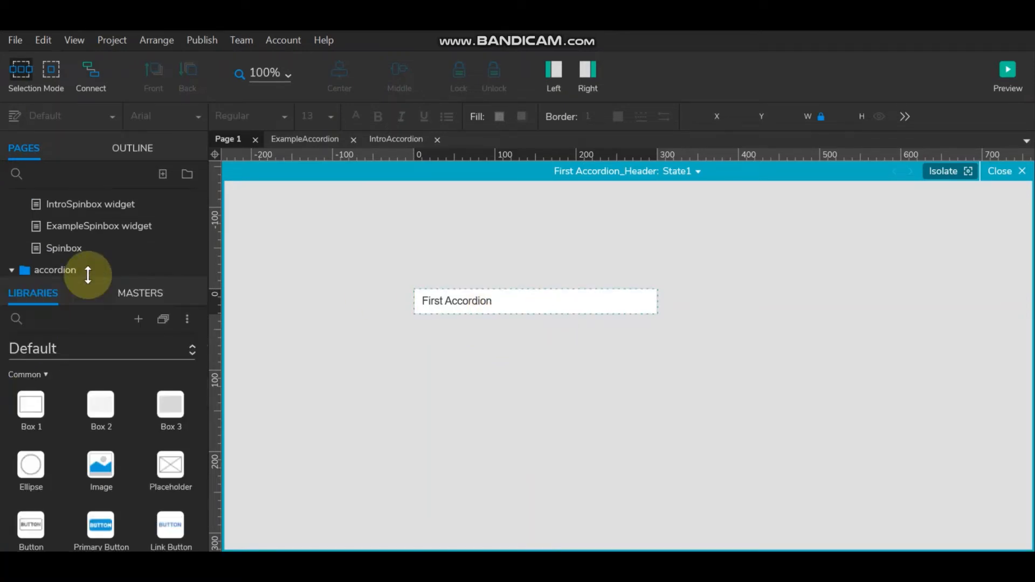
click(85, 350)
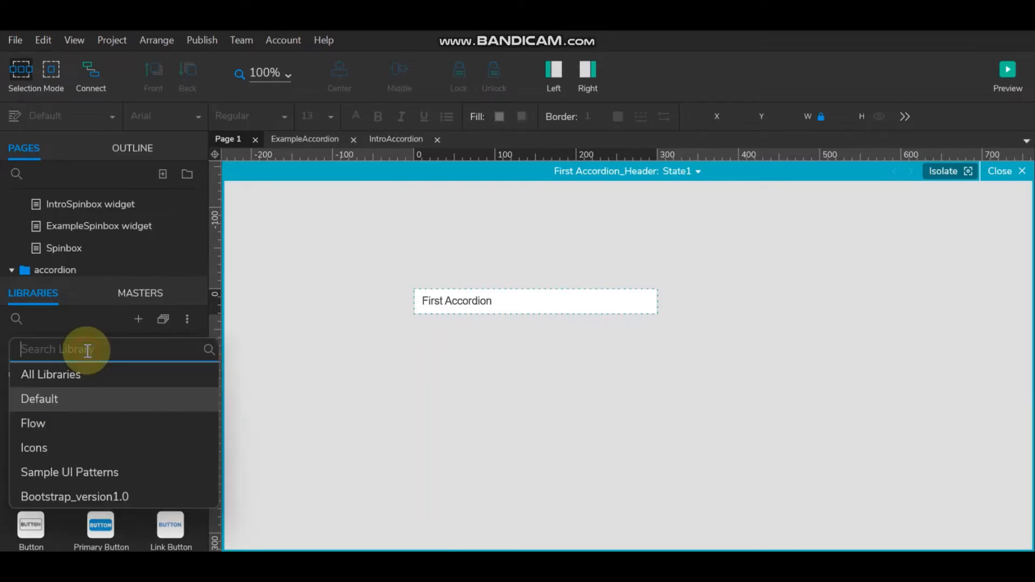
click(70, 442)
click(41, 320)
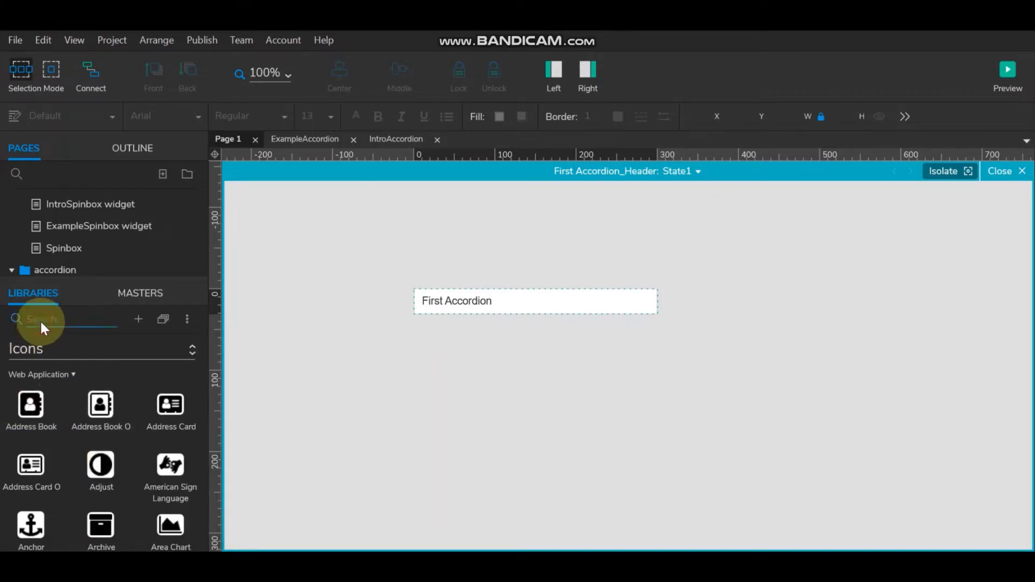
text(plus)
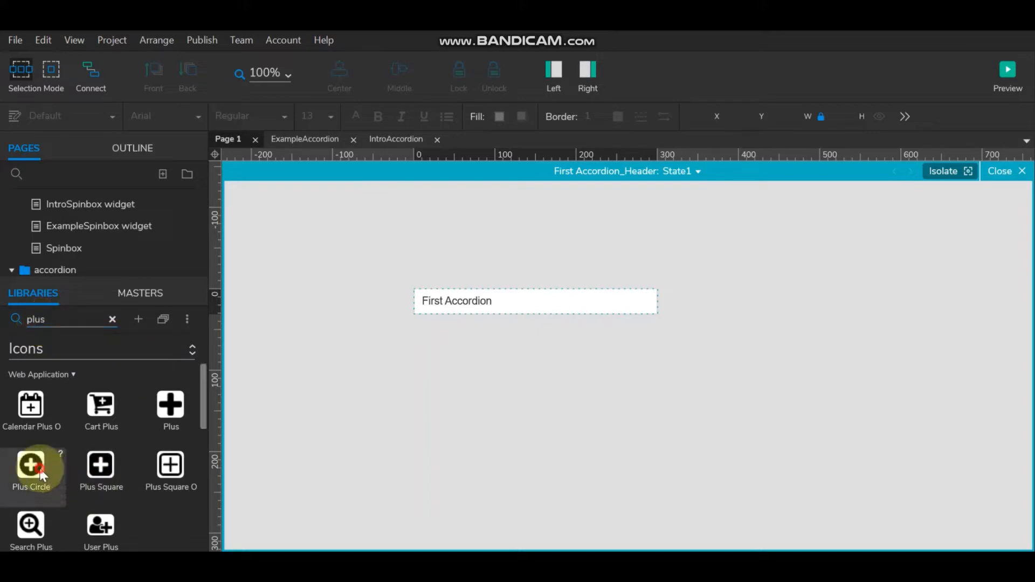
drag(31, 464, 519, 390)
Search the Icons library for "minus" and place a Minus Circle icon at about X 190, Y 168, then shrink the libraries area
drag(54, 321, 2, 329)
text(minus)
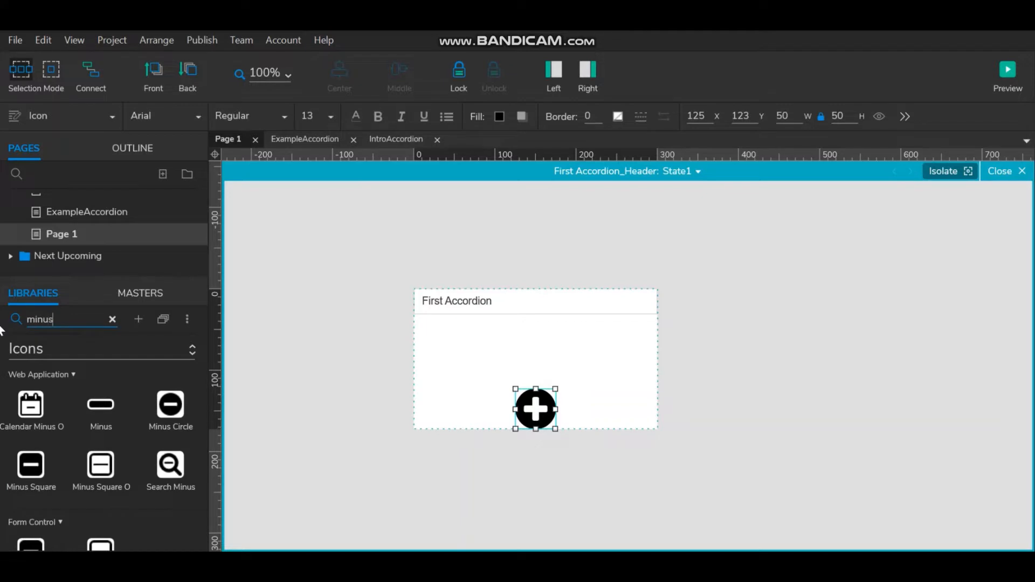
click(58, 320)
drag(171, 405, 589, 445)
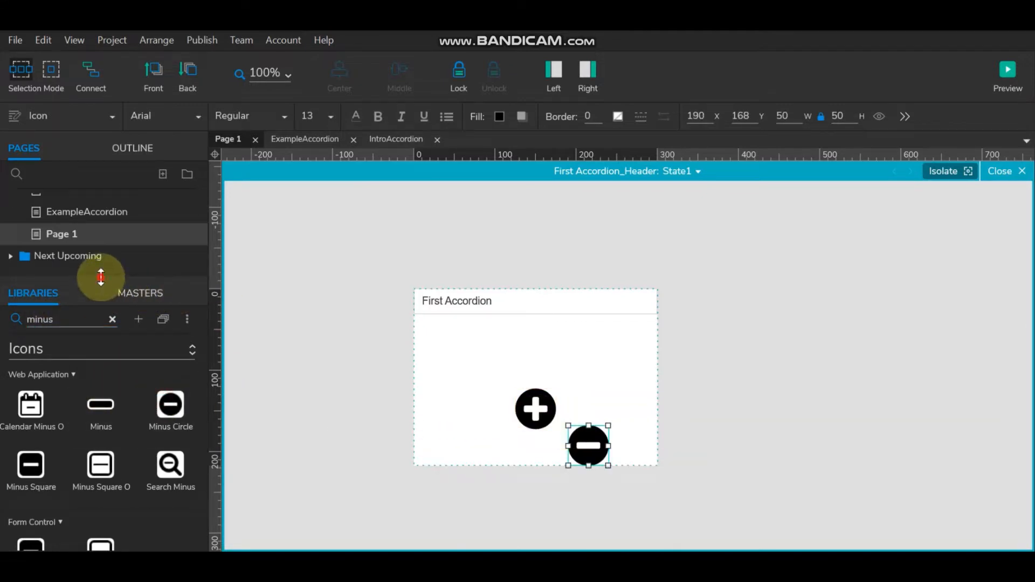
drag(92, 277, 89, 389)
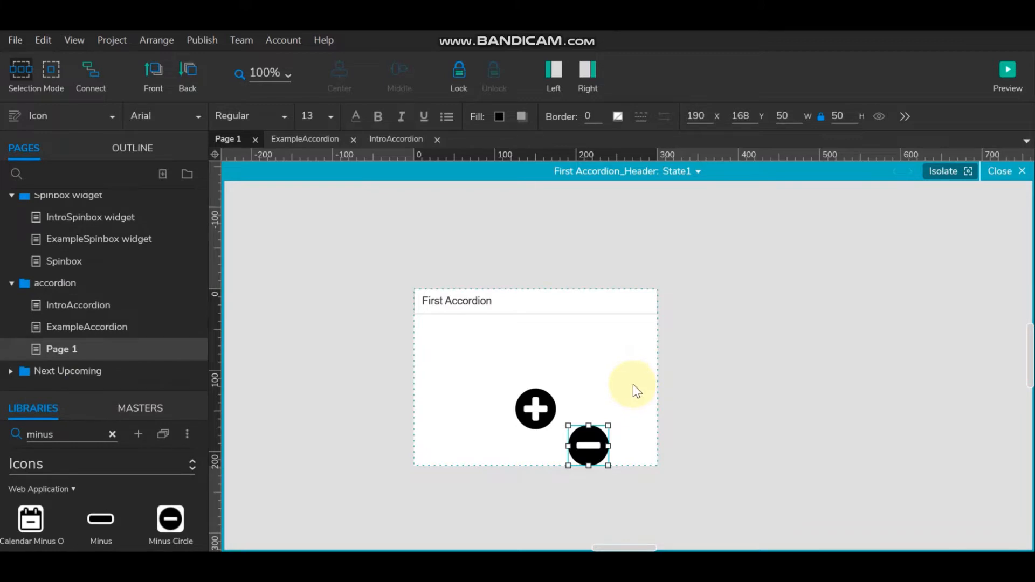
Resize the plus icon to 17 by 17 with its proportions locked
click(534, 408)
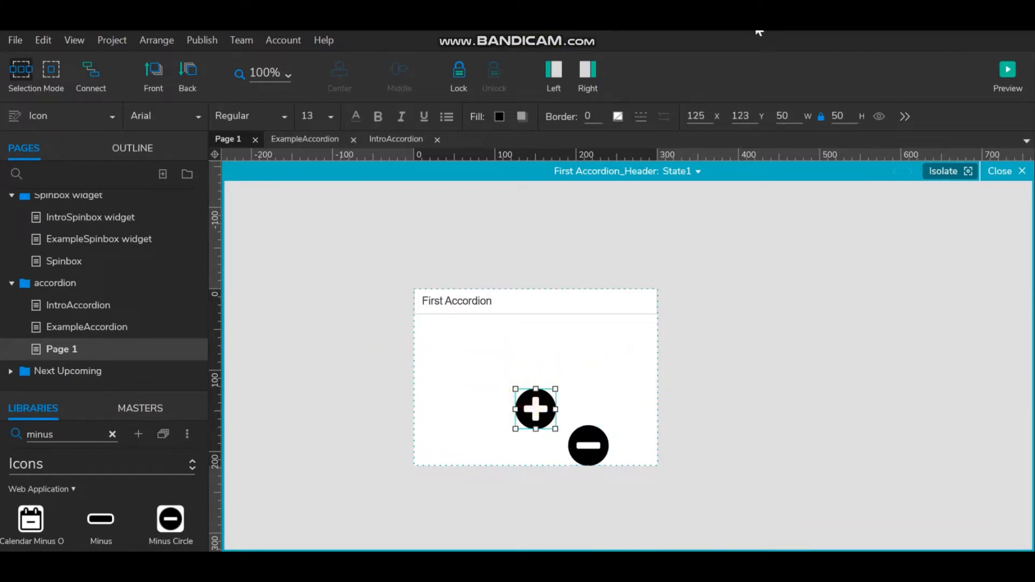
click(785, 116)
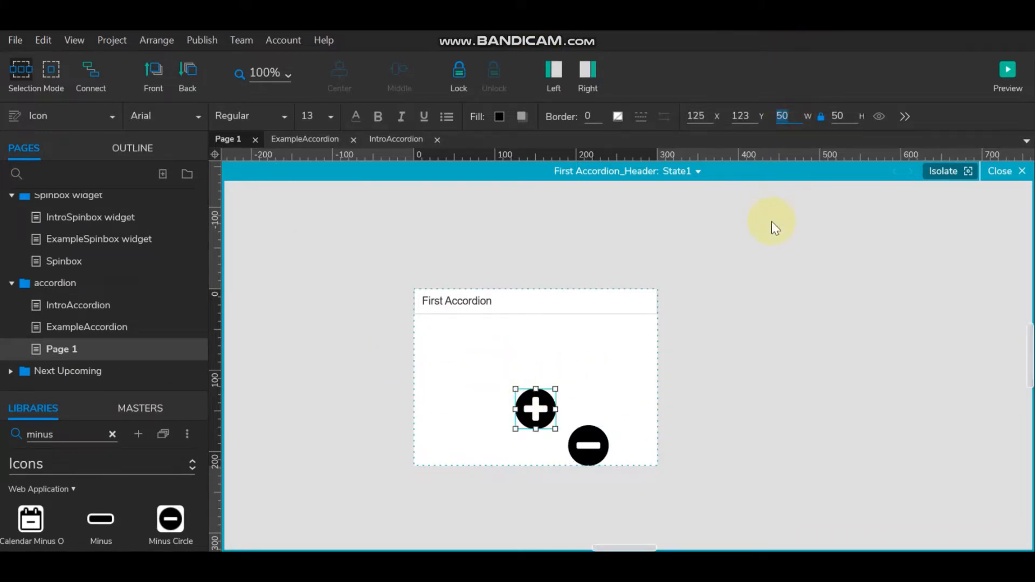
text(17)
key(Tab)
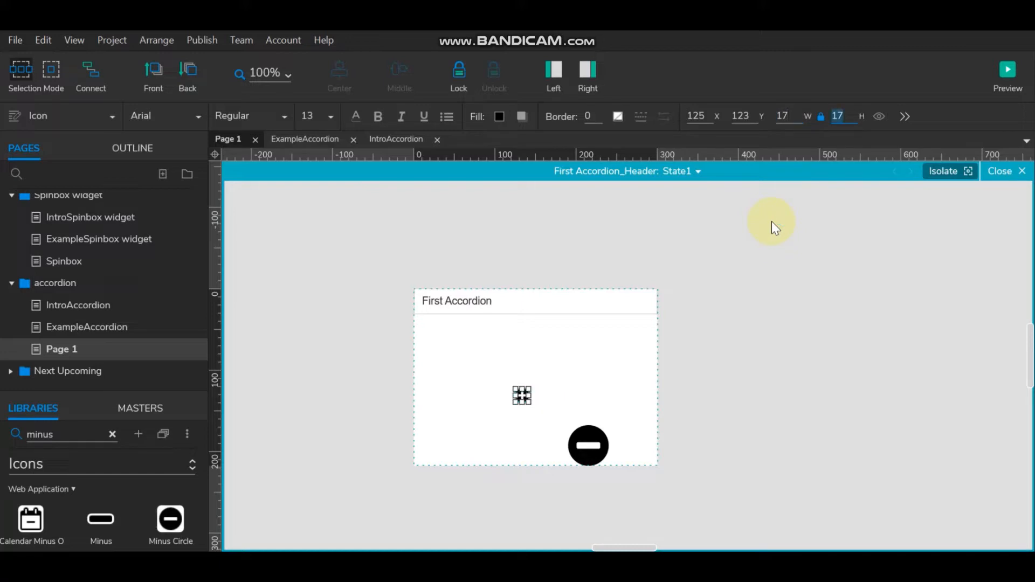
Move the plus icon to the right end of the First Accordion header box, at X 270 and Y 10
drag(522, 396, 639, 309)
click(709, 113)
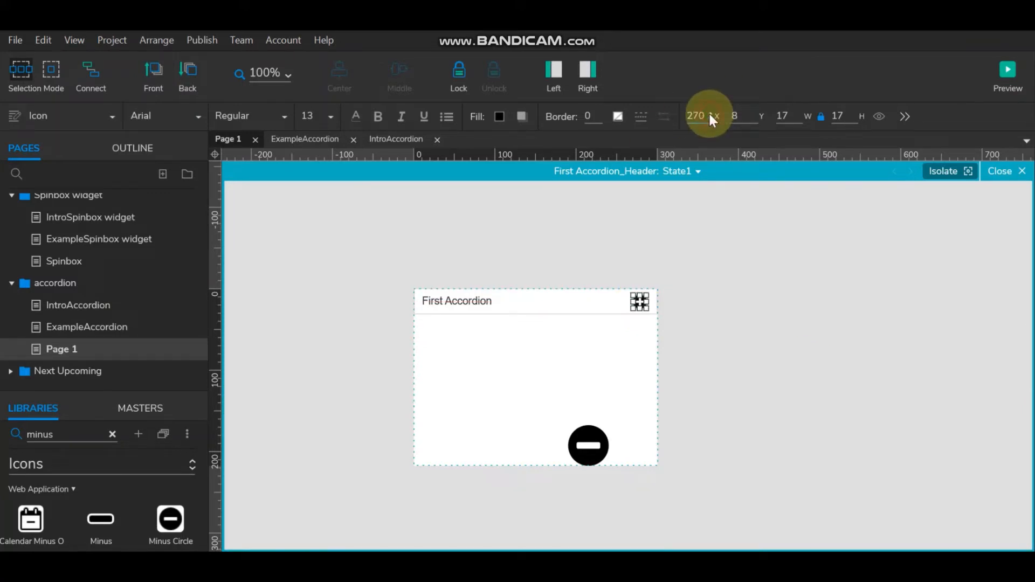
double_click(745, 117)
text(10)
key(Return)
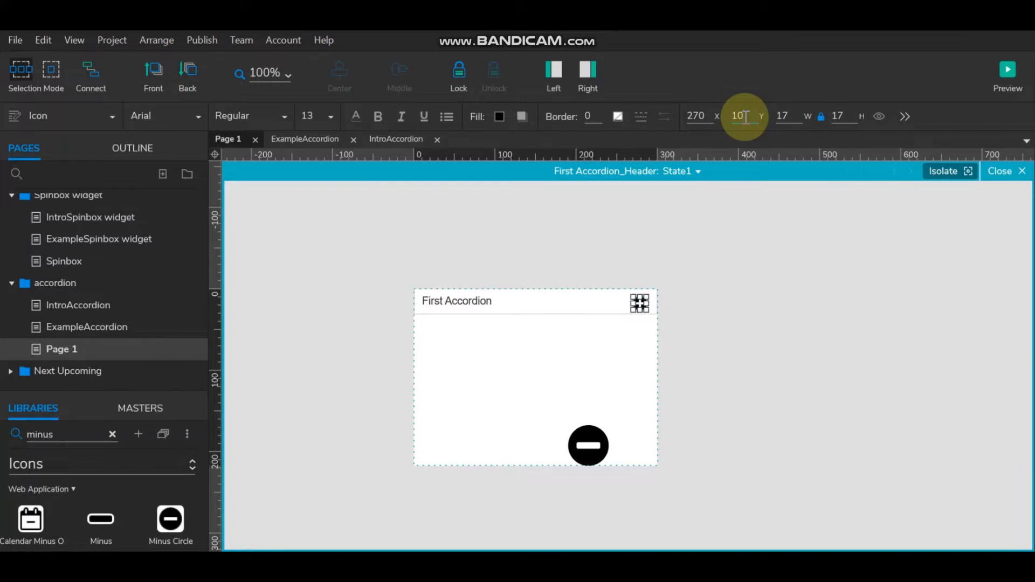
click(670, 409)
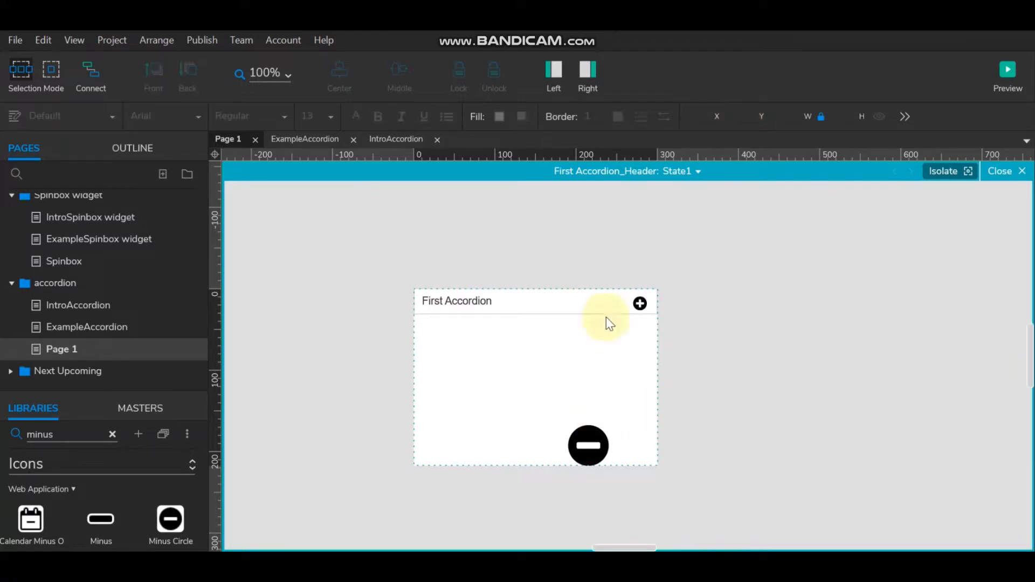
Resize the minus icon to 17 by 17 and cut it from the First Accordion header's state
click(639, 303)
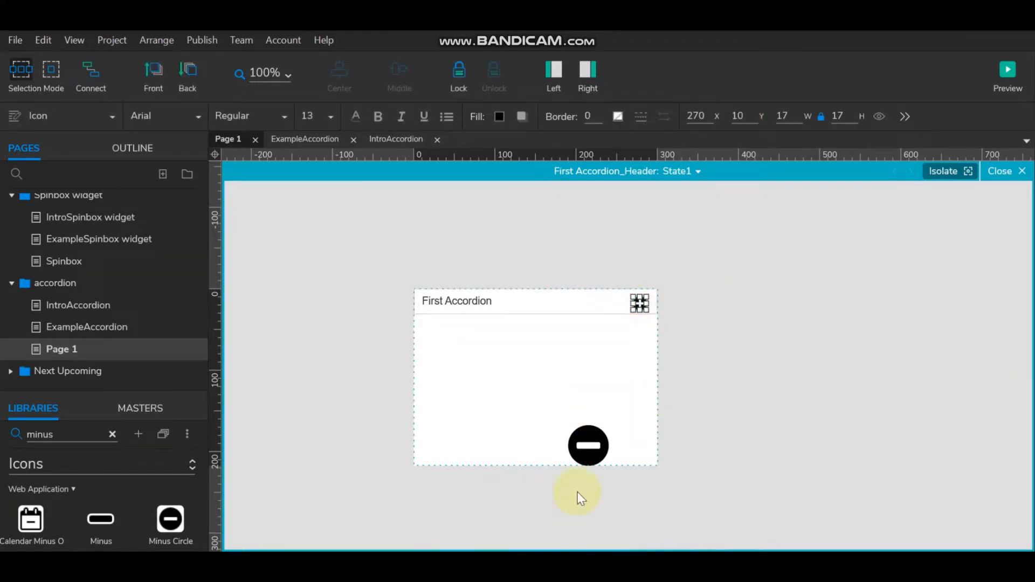
click(592, 442)
click(785, 117)
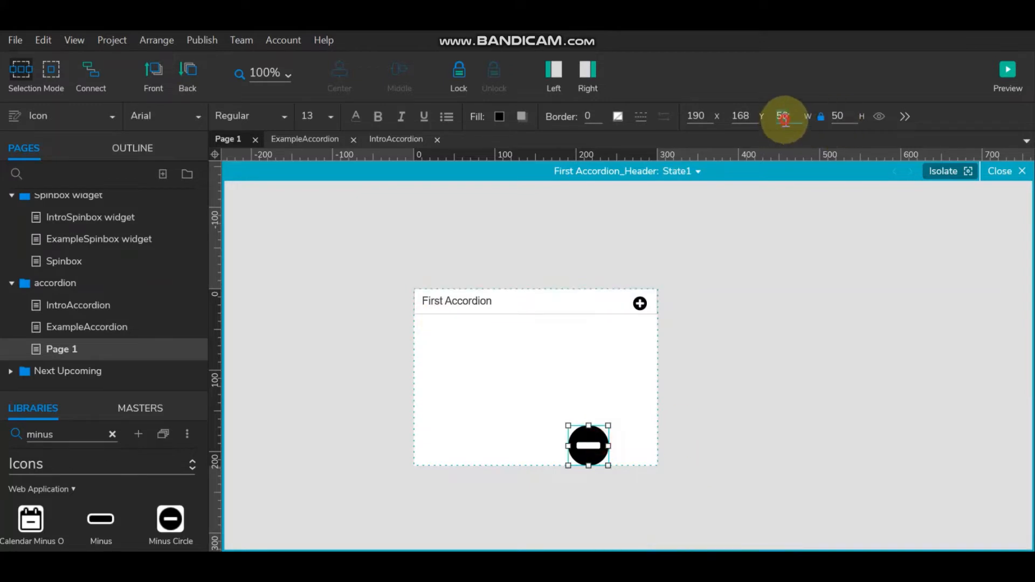
text(17)
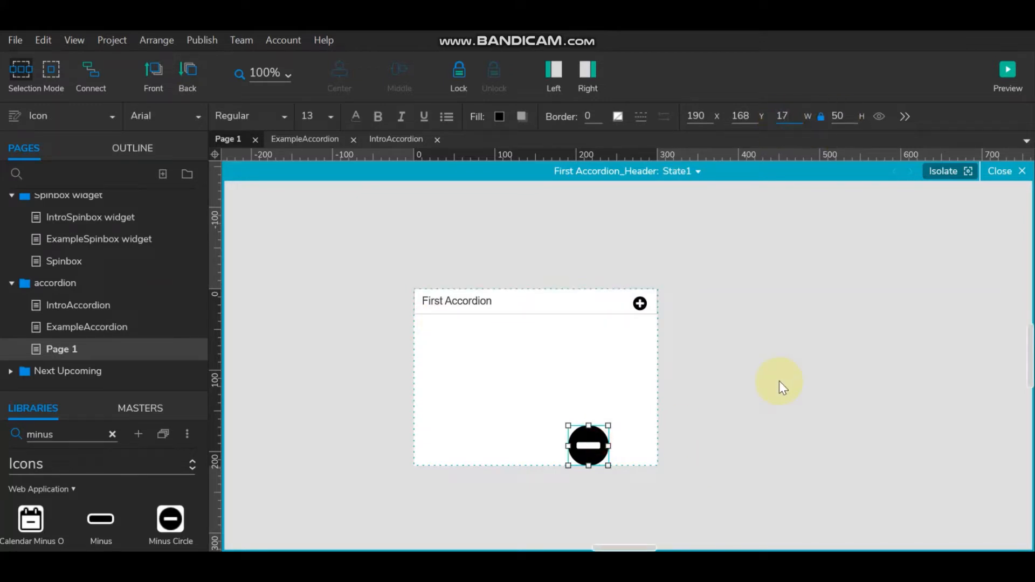
key(Tab)
click(775, 486)
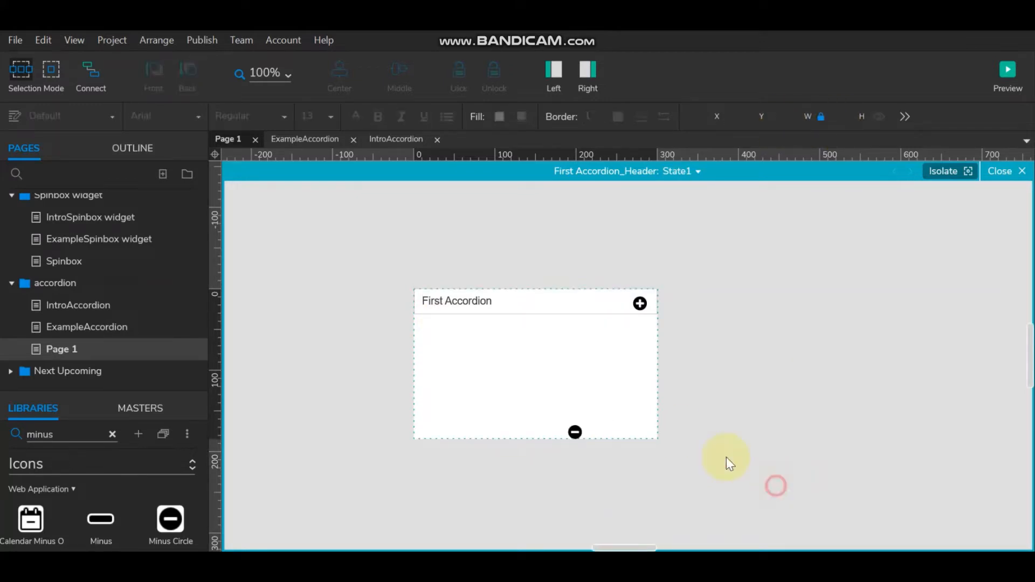
click(574, 430)
key(Delete)
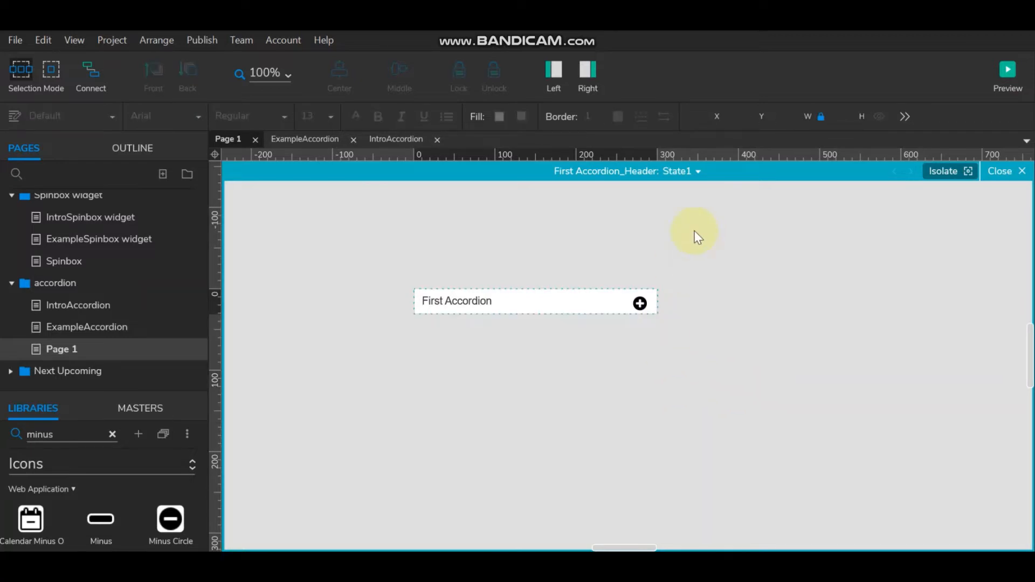
Duplicate the First Accordion header's state and name the original Plus and the copy Minus
click(695, 169)
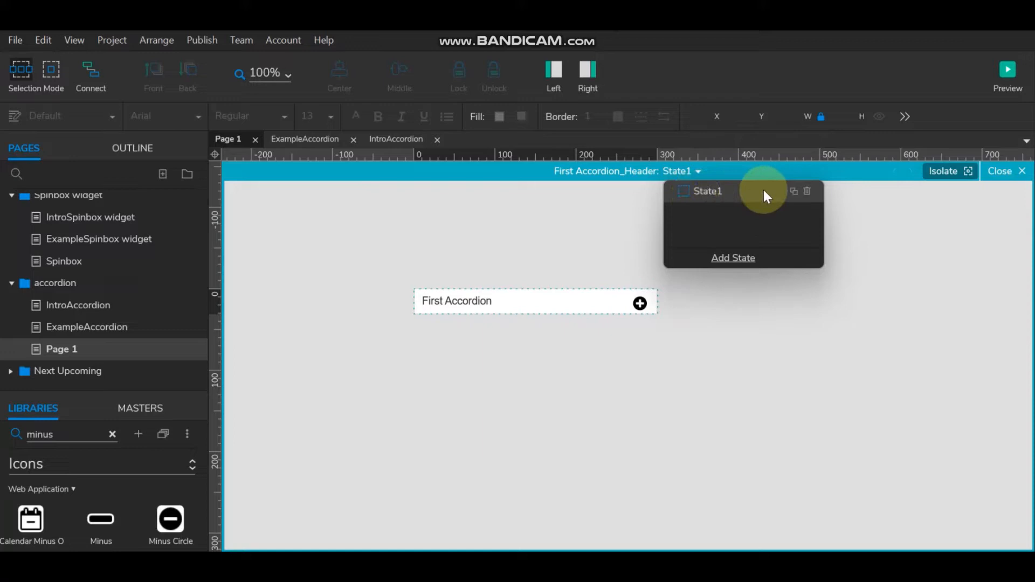
click(794, 191)
click(711, 192)
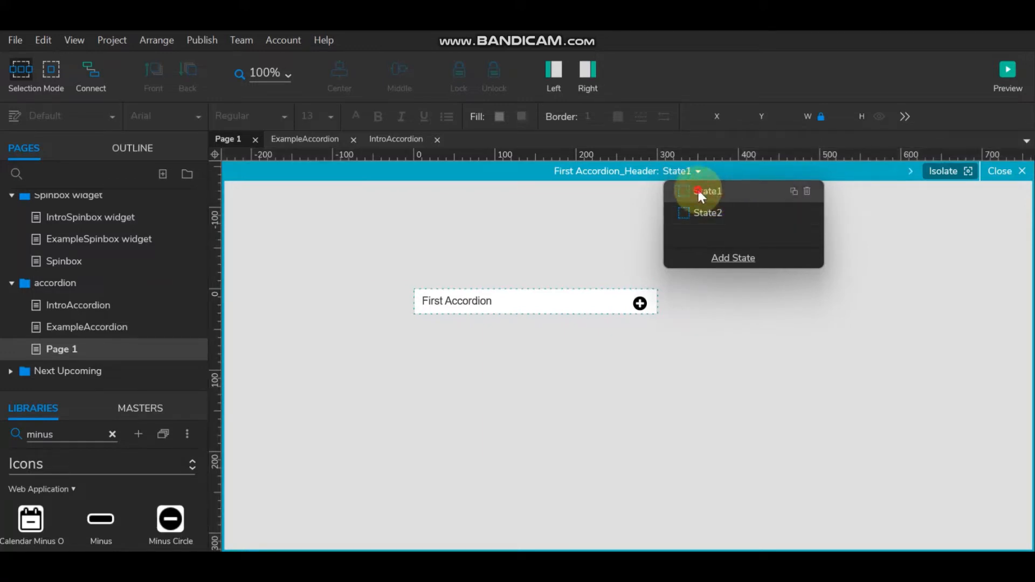
click(686, 191)
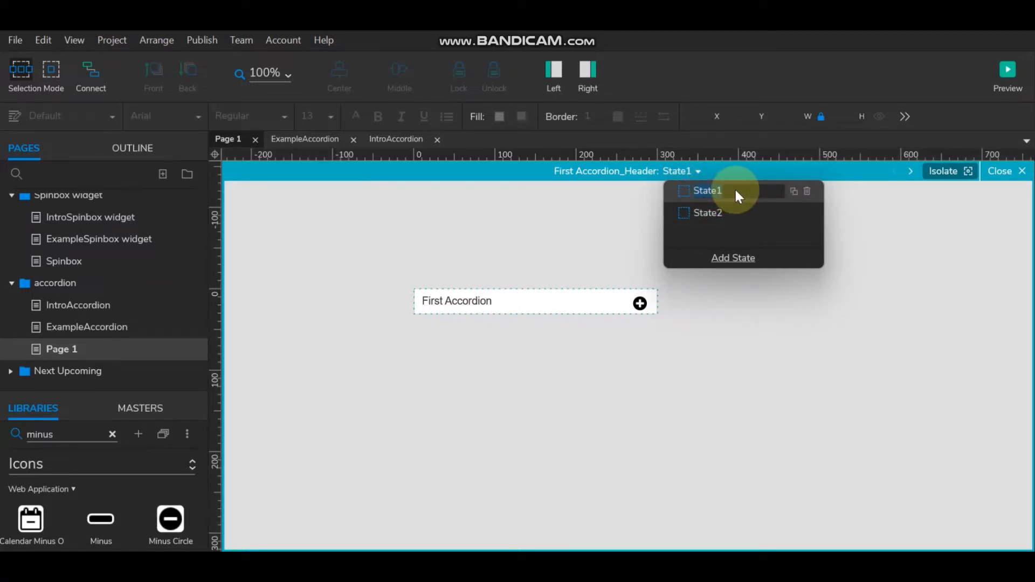
text(Plus)
click(718, 216)
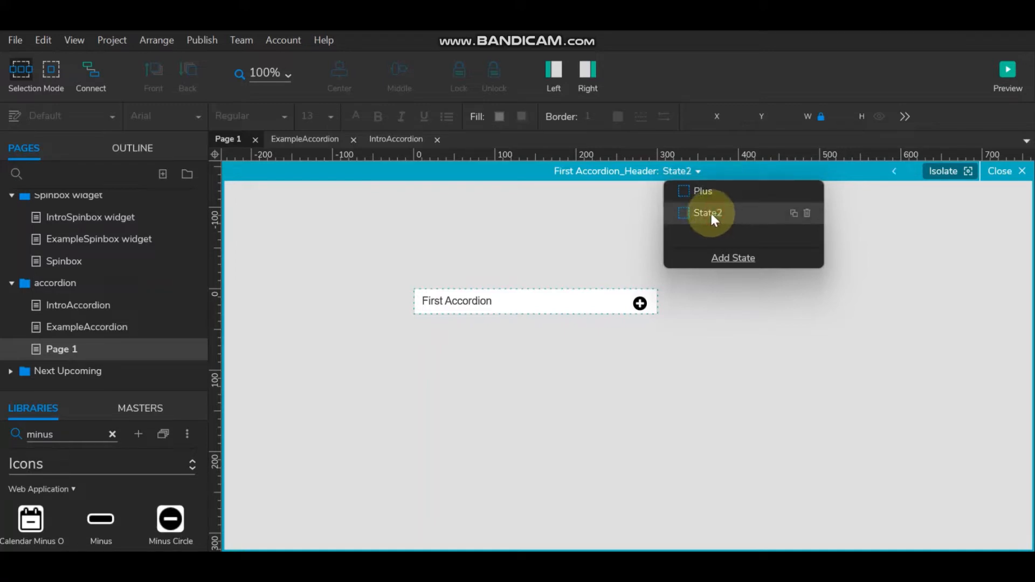
click(711, 212)
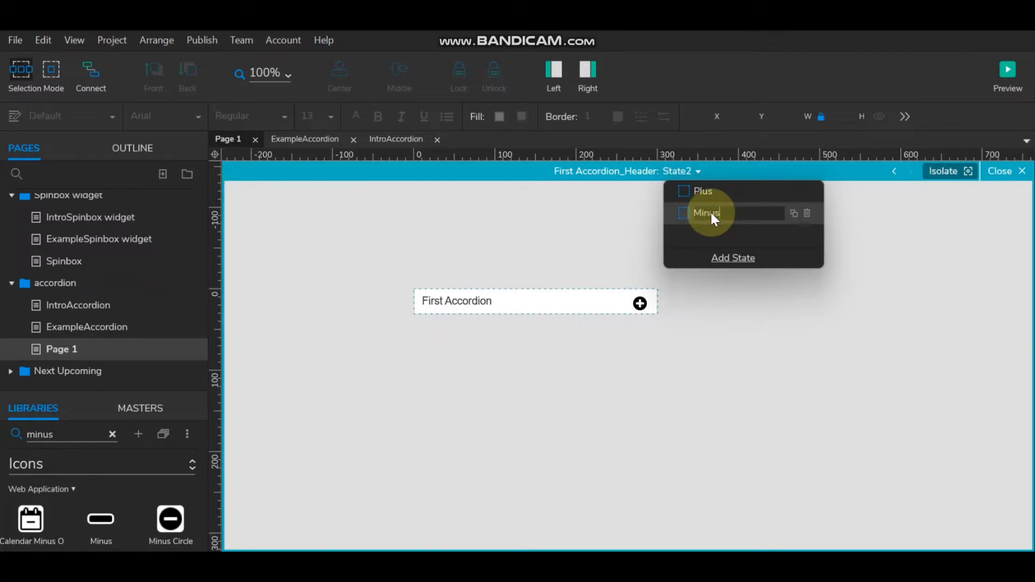
click(681, 331)
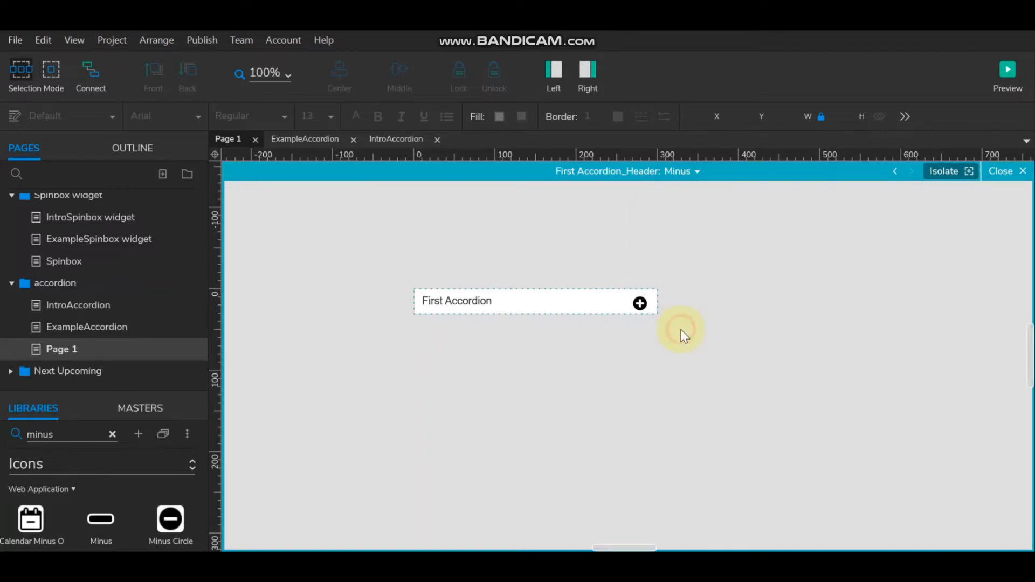
Replace the plus icon in the First Accordion header's Minus state with the cut minus icon
click(643, 304)
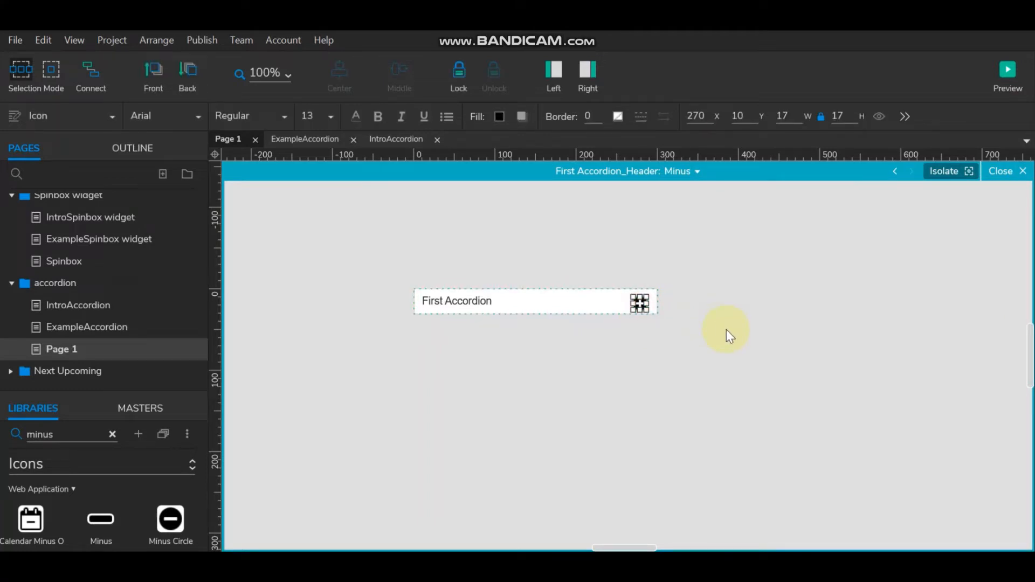
key(Delete)
key(ctrl+v)
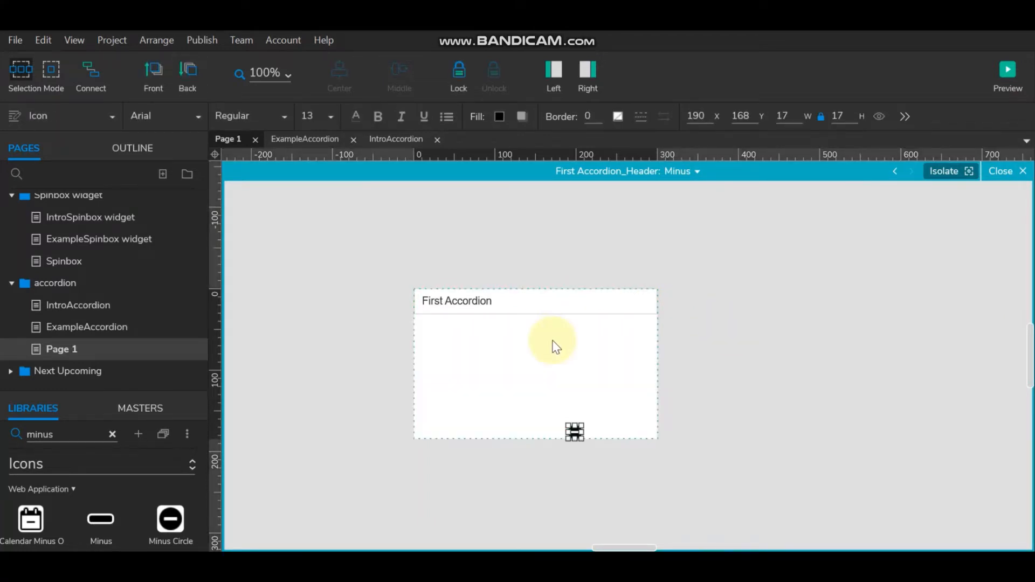
Move the pasted minus icon to X 270, Y 10 and close the First Accordion header panel
click(704, 116)
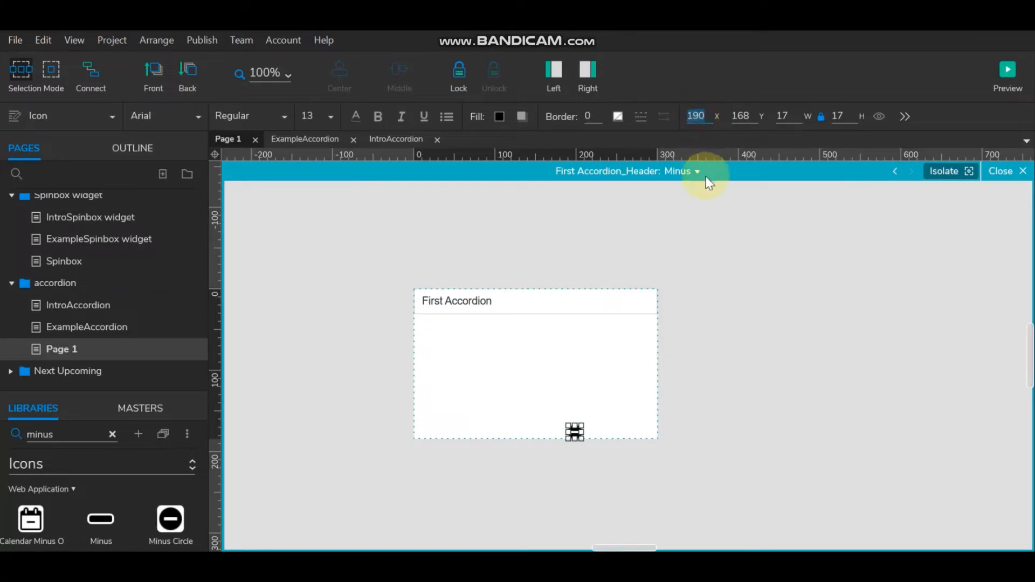
text(270)
key(Tab)
text(10)
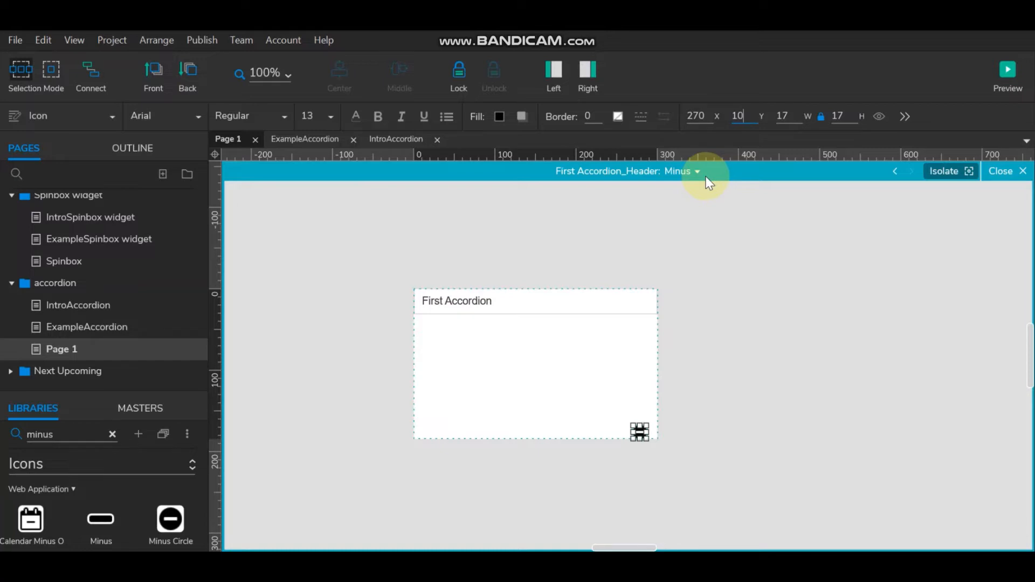
key(Return)
click(713, 306)
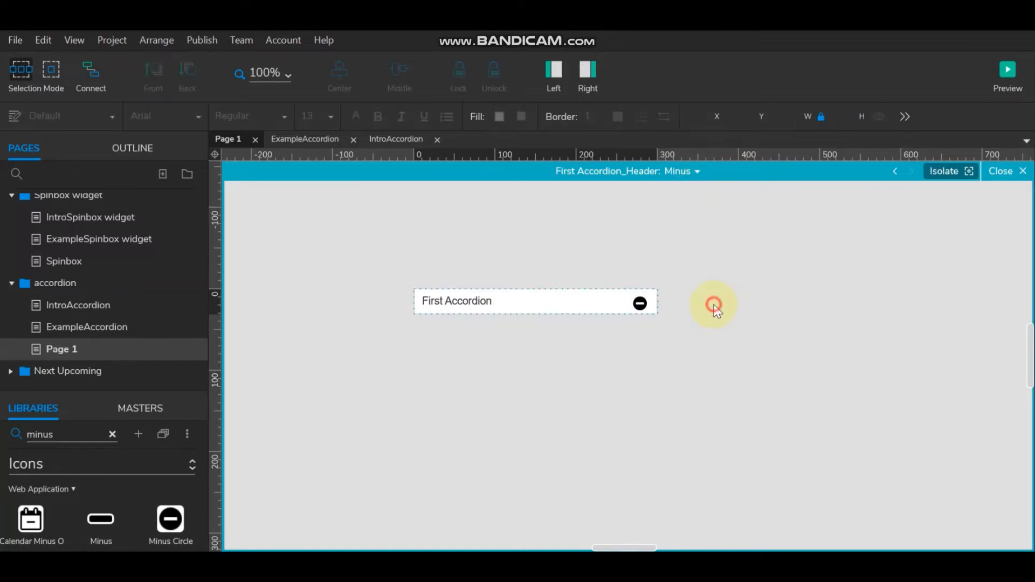
click(1022, 171)
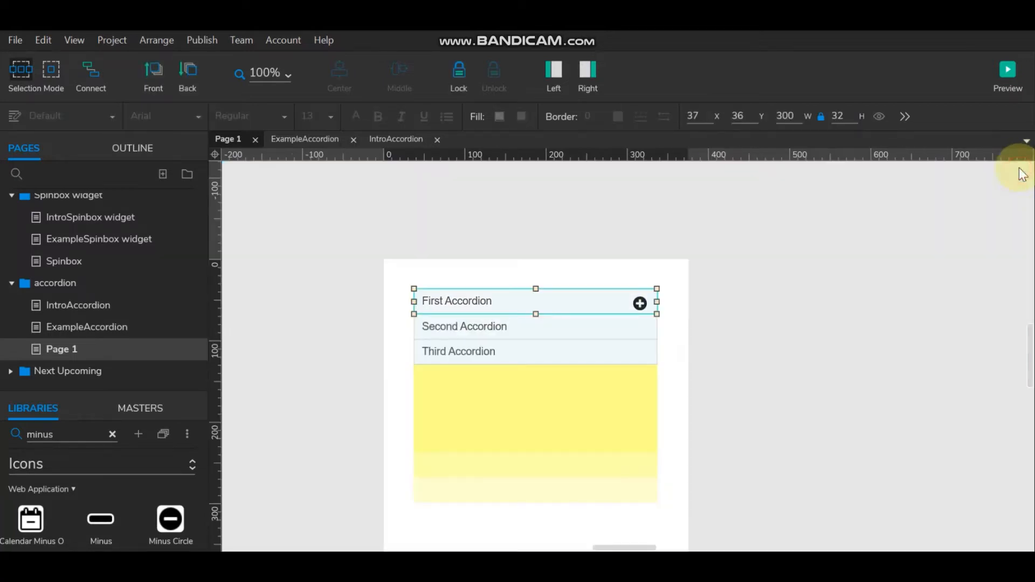
In the Second Accordion header, place a Minus Circle icon at about X 188, Y 132 and a Plus Circle icon at about X -62, Y 151
double_click(504, 326)
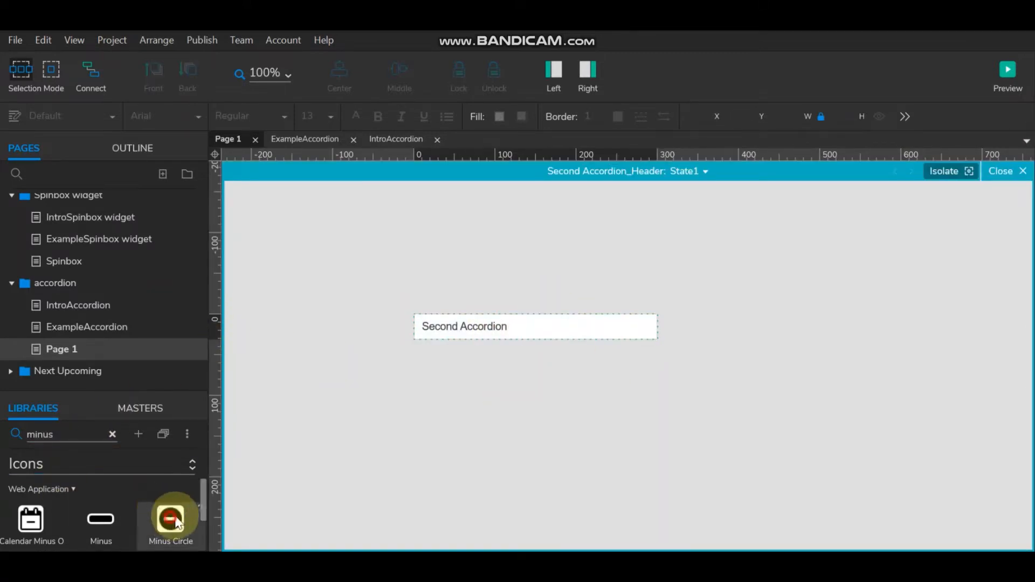
drag(161, 512, 587, 441)
double_click(60, 436)
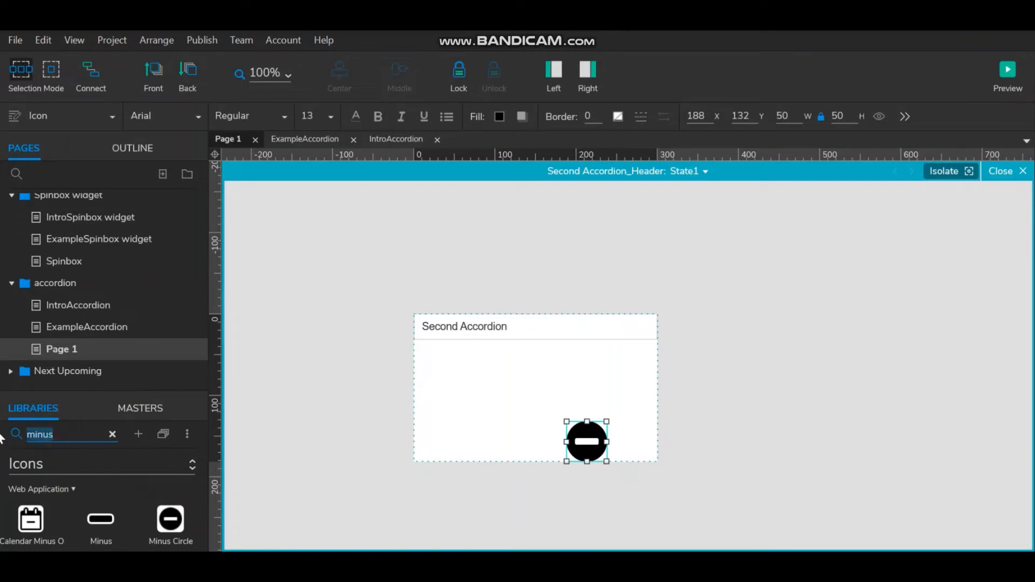
text(plus)
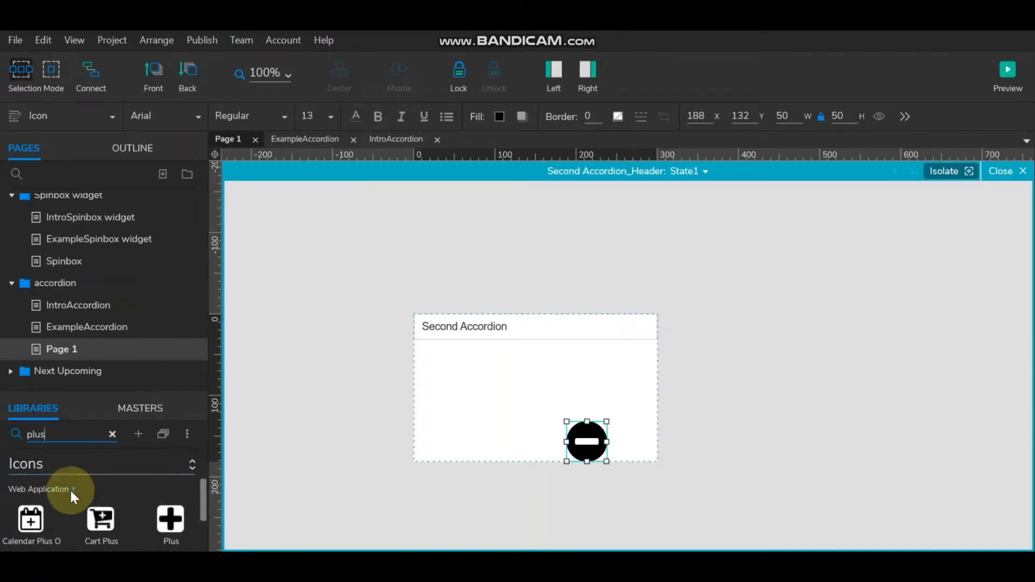
scroll(70, 492, down, 2)
drag(30, 486, 377, 453)
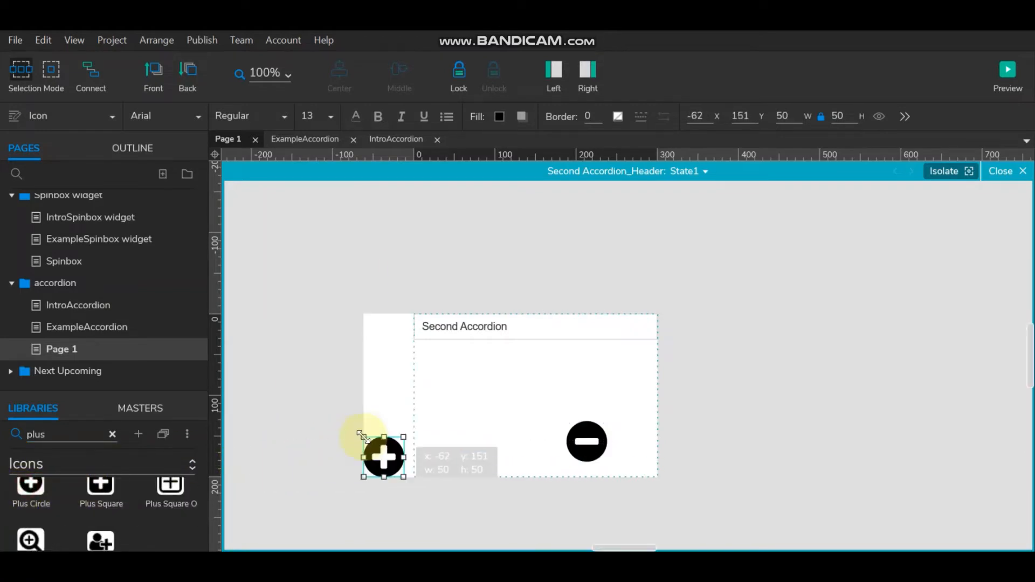
Resize the Second Accordion header's plus icon to 17 by 17
click(781, 116)
text(17)
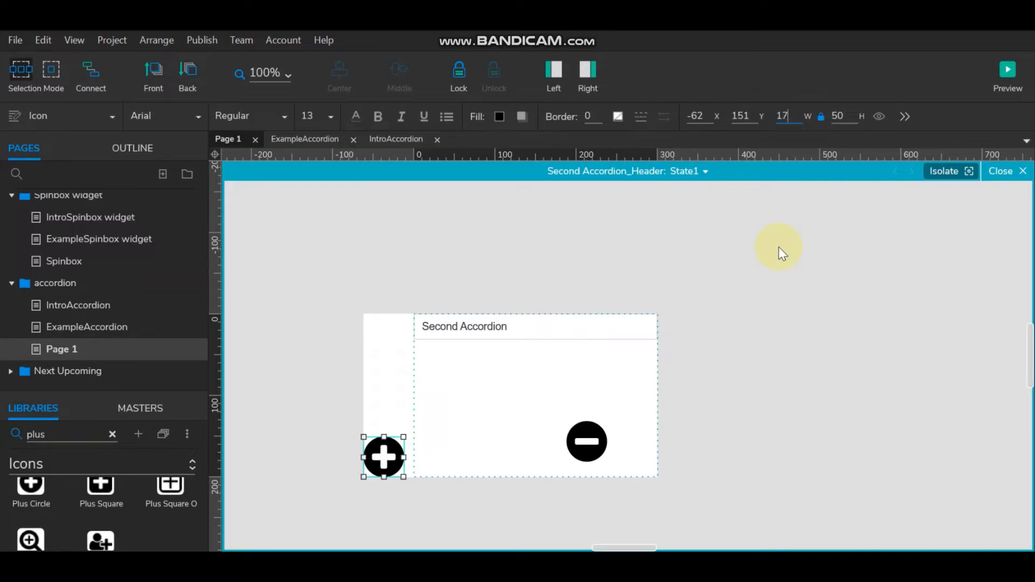
key(Return)
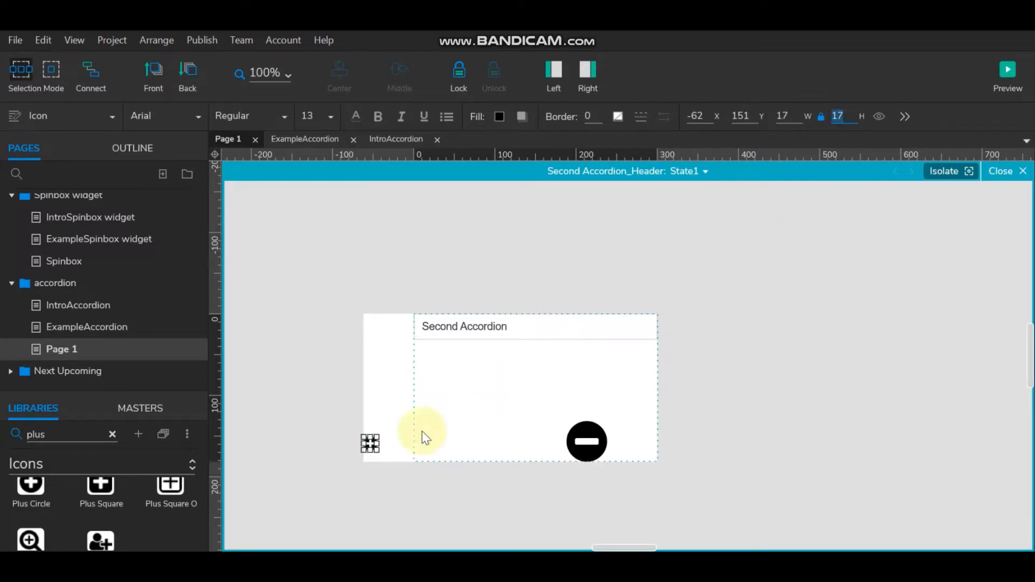
click(354, 450)
Move the plus icon to the right end of the Second Accordion header box, at X 270 and Y 10
click(370, 444)
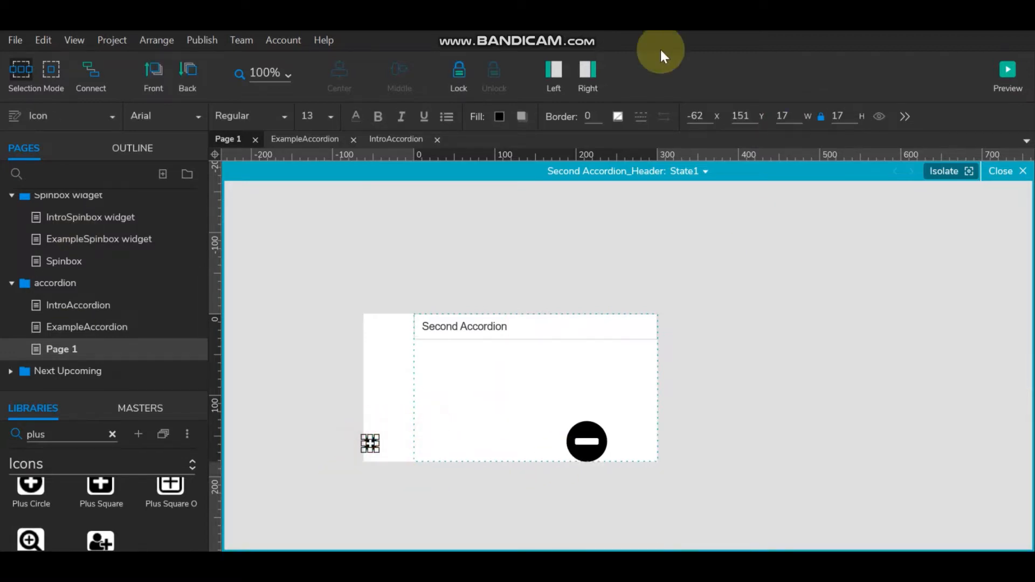
text(270)
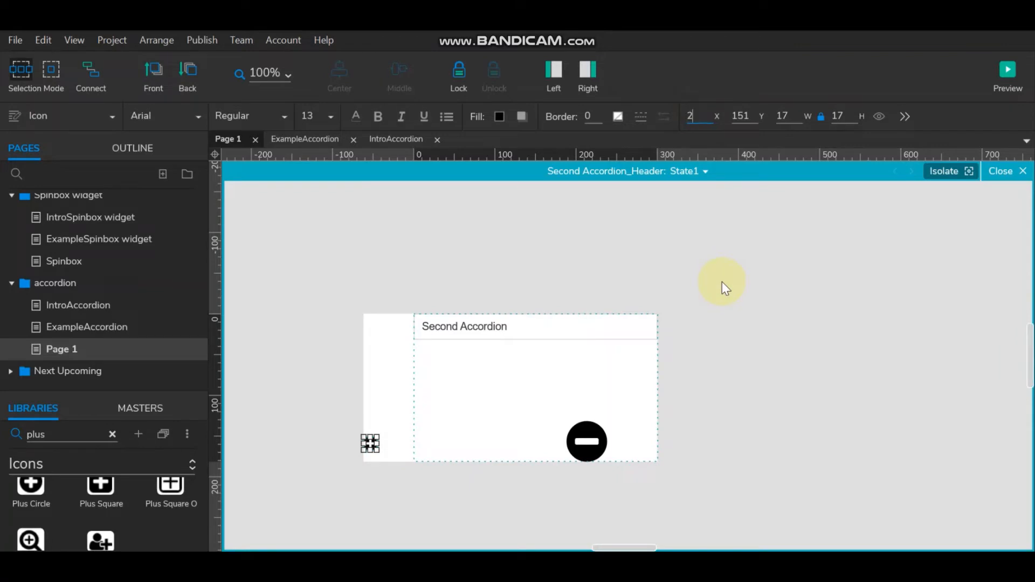
key(Tab)
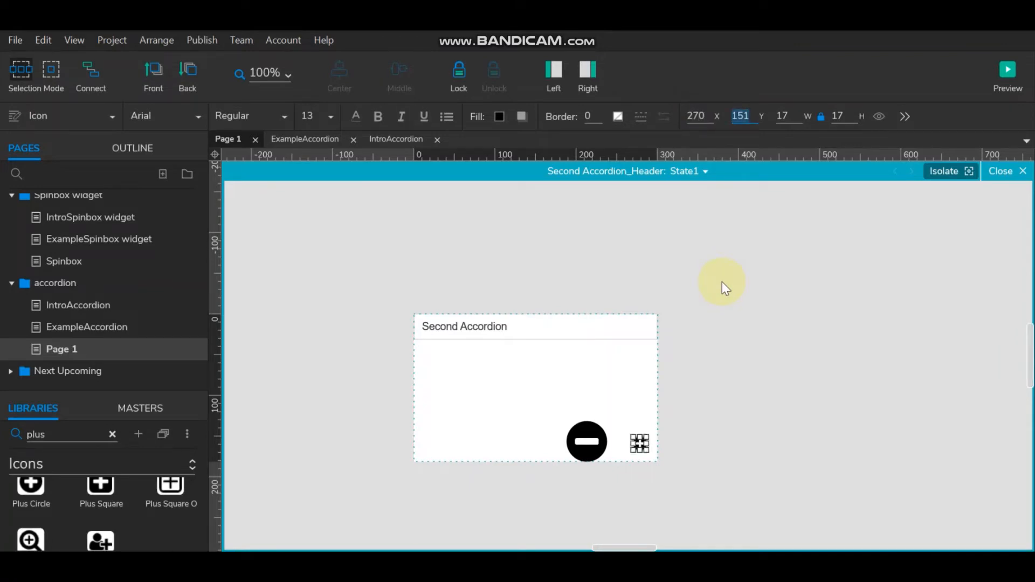
text(10)
key(Return)
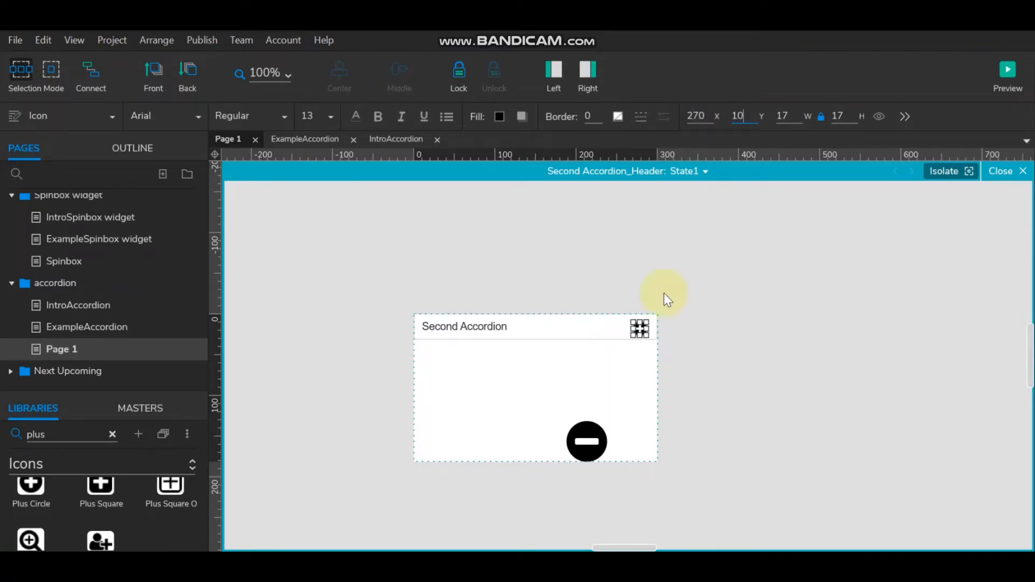
Resize the Second Accordion header's minus icon to 17 by 17 and cut it from the state
click(587, 440)
click(786, 117)
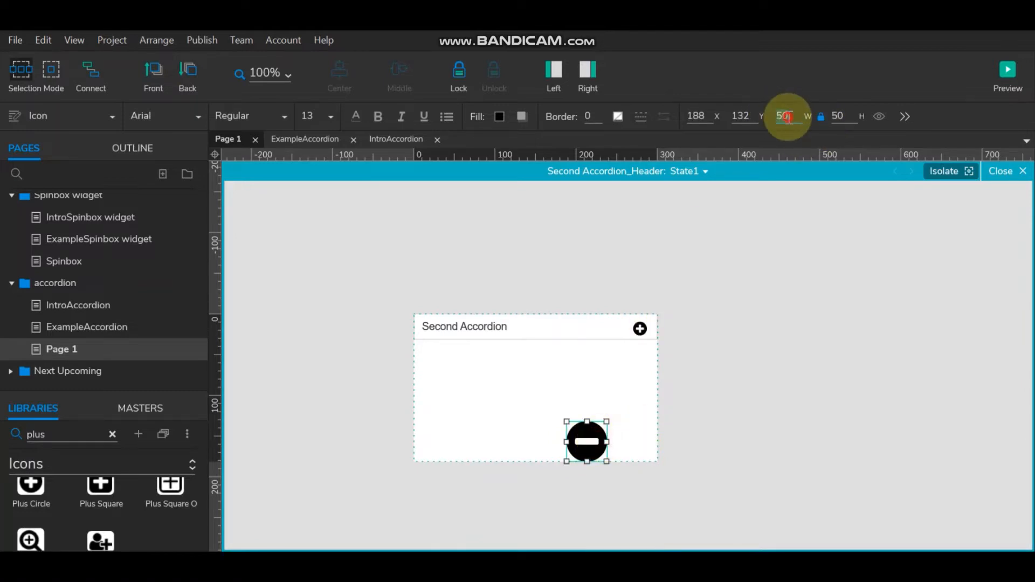
text(1)
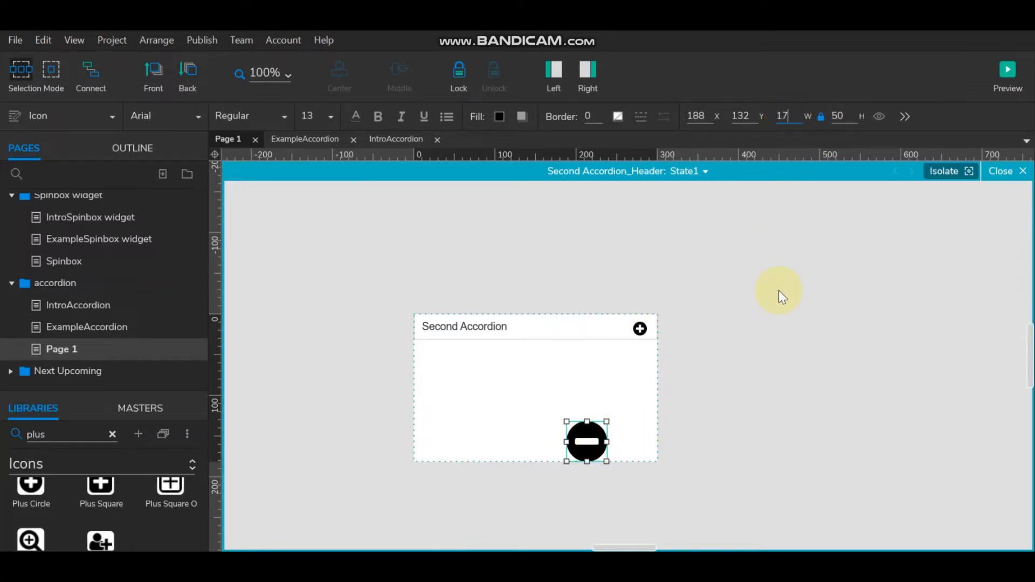
text(7)
key(Return)
click(686, 415)
click(573, 428)
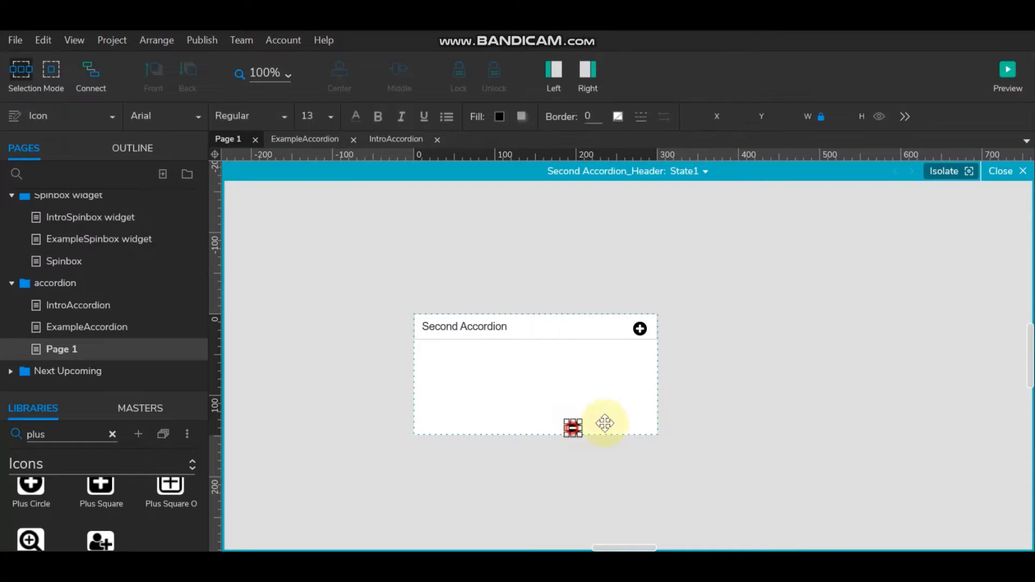
key(Delete)
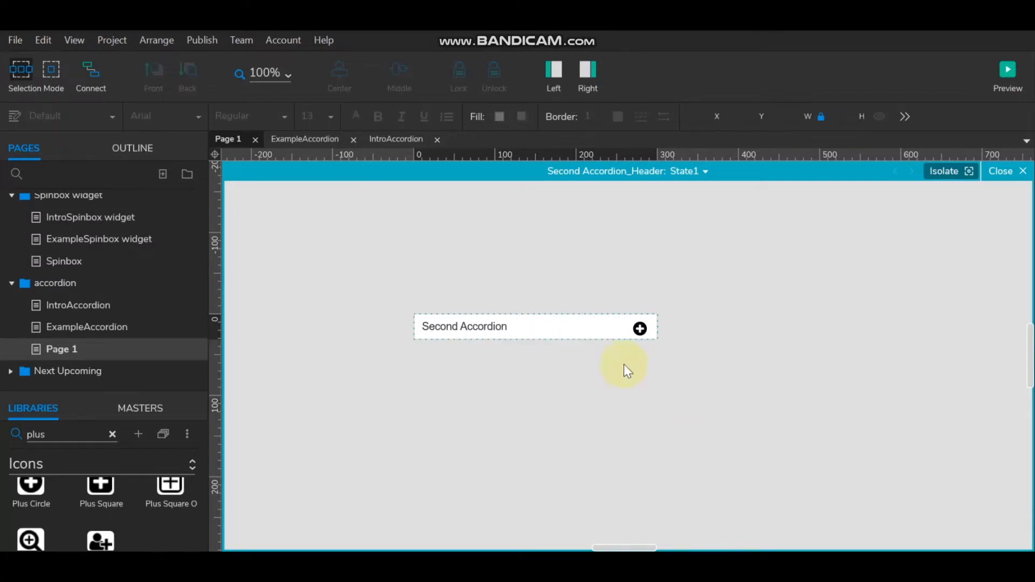
Rename the Second Accordion header's state to Plus, duplicate it as Minus, and show the Minus state
click(705, 172)
double_click(723, 192)
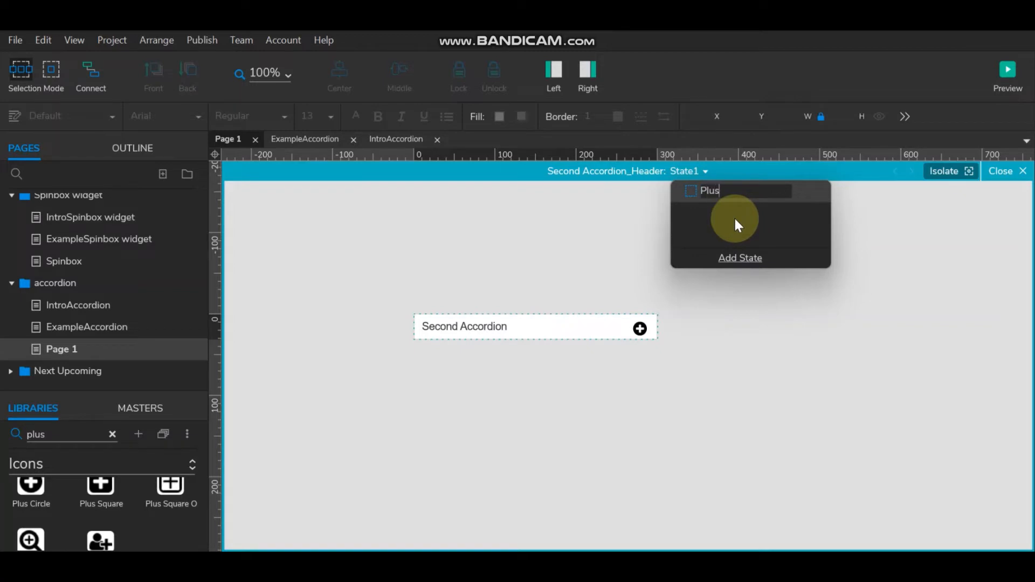
click(802, 192)
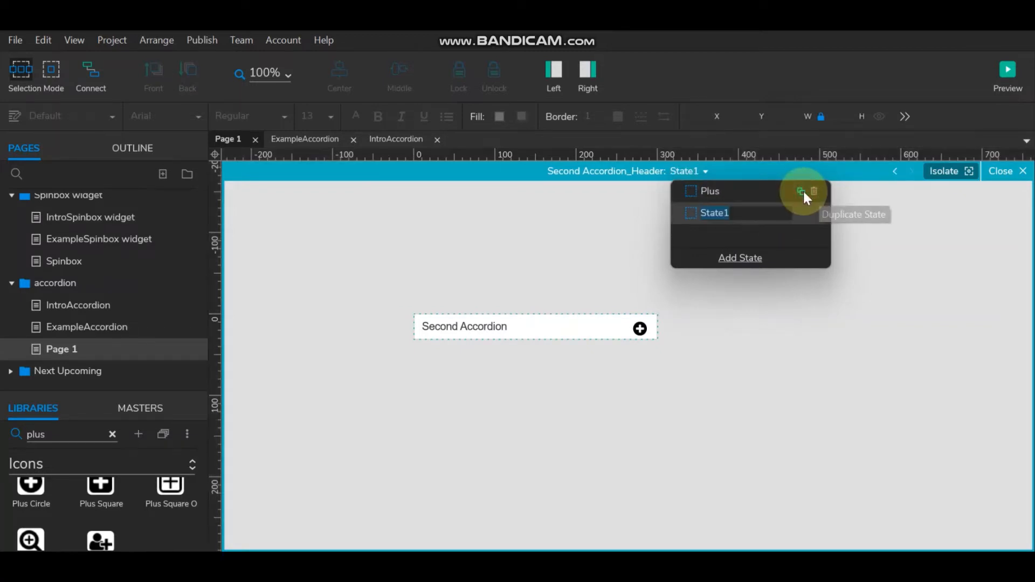
text(Minus)
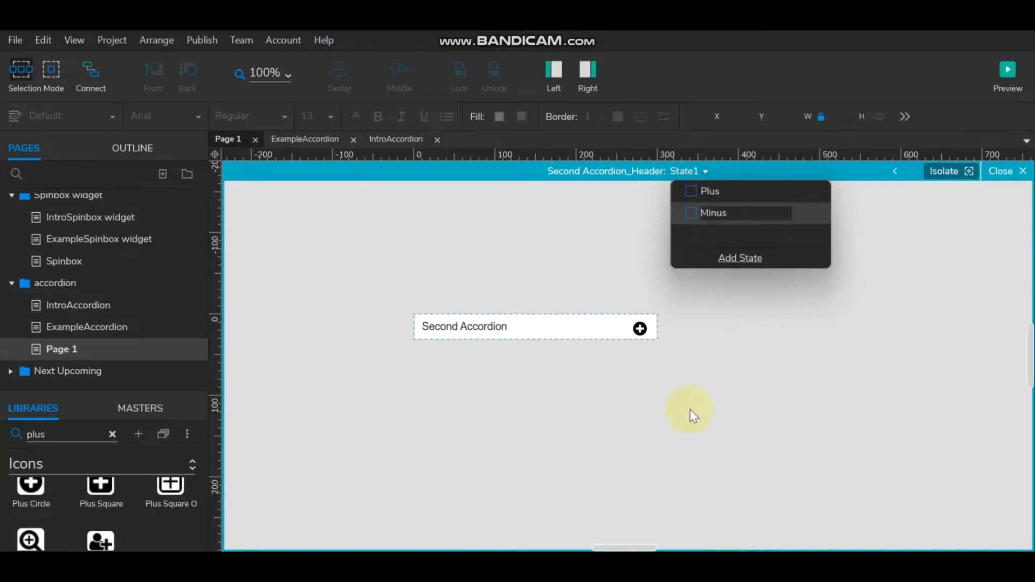
click(720, 391)
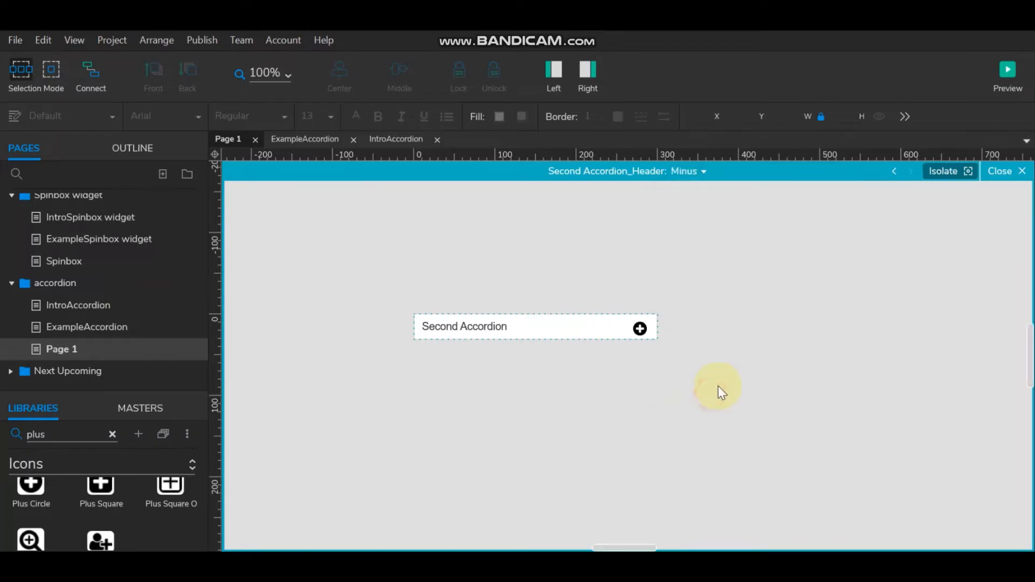
Replace the plus icon in the Second Accordion header's Minus state with the previously cut minus icon
click(640, 328)
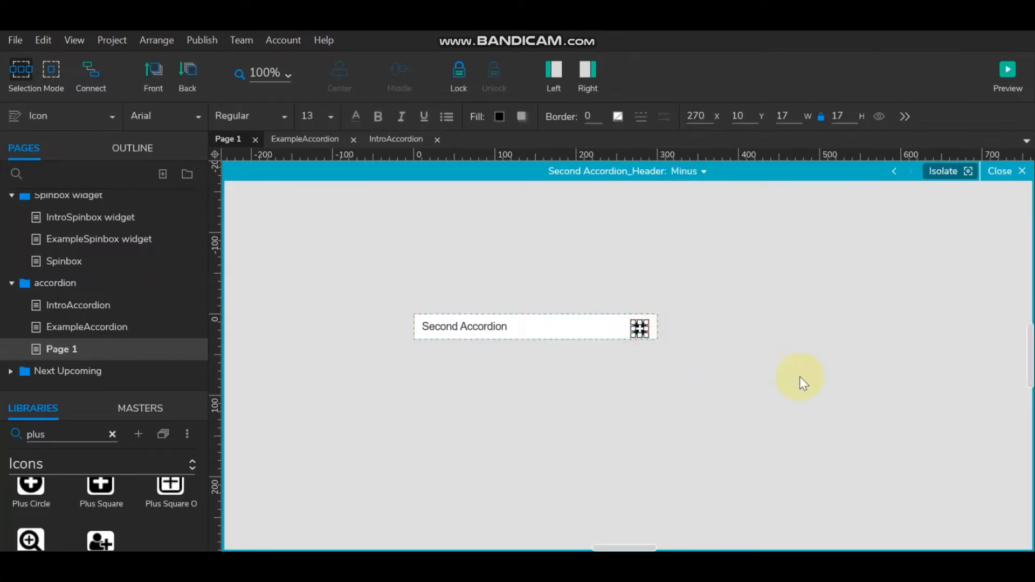
key(Delete)
key(ctrl+v)
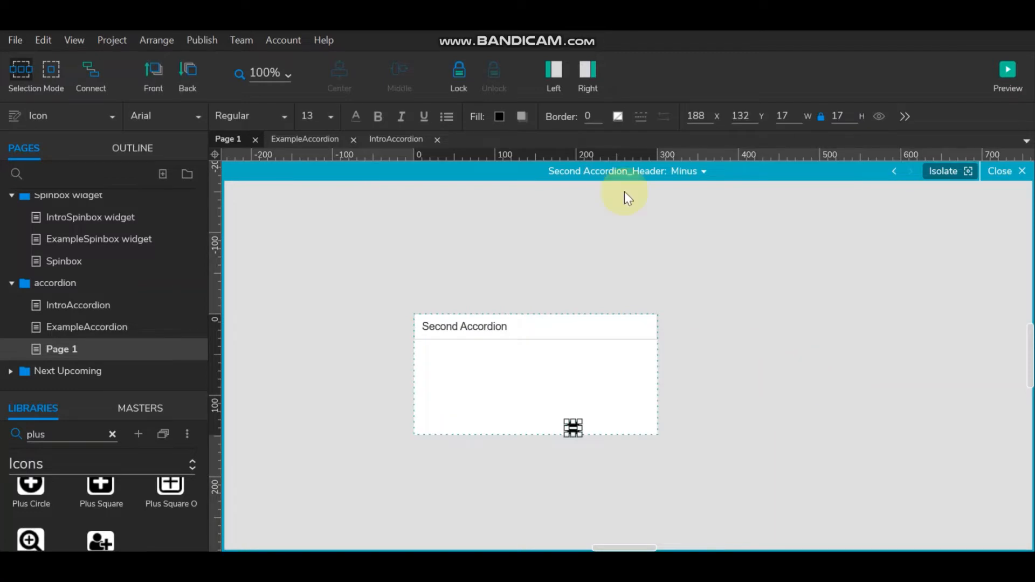
Position the Second Accordion header's minus icon at X 270 and Y 10, and close the header panel's editing view
click(695, 114)
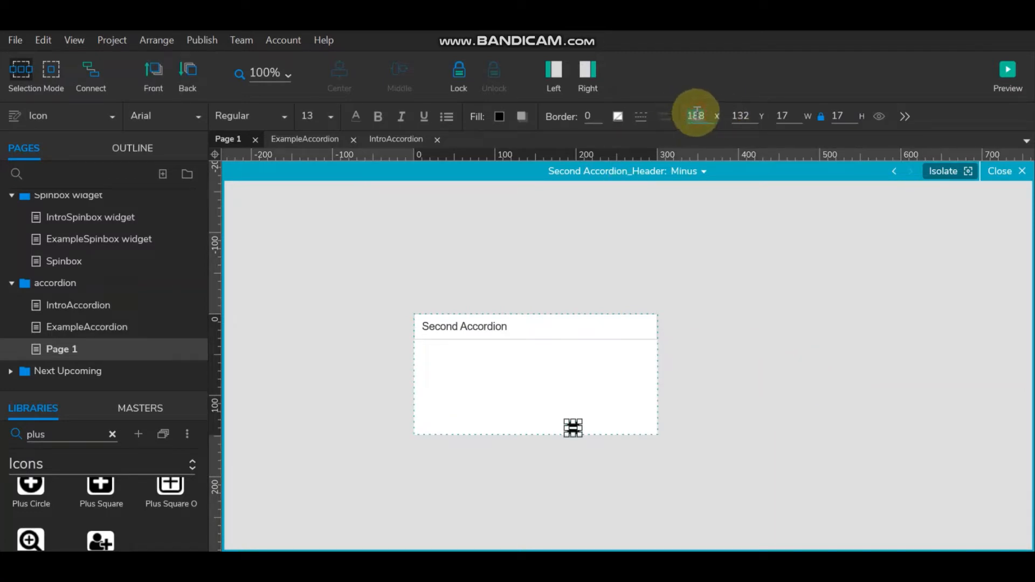
text(220)
key(Tab)
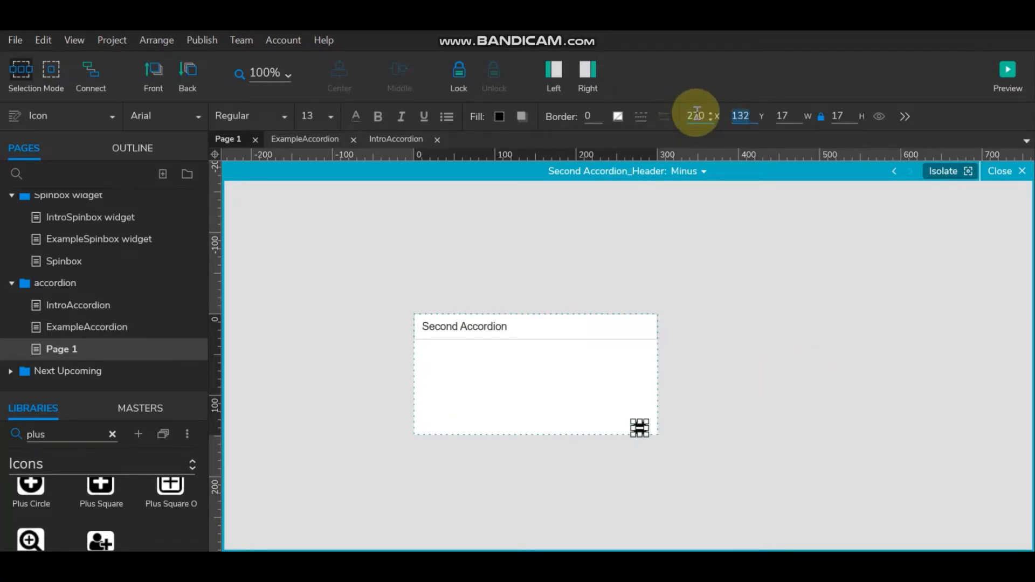
text(10)
key(Return)
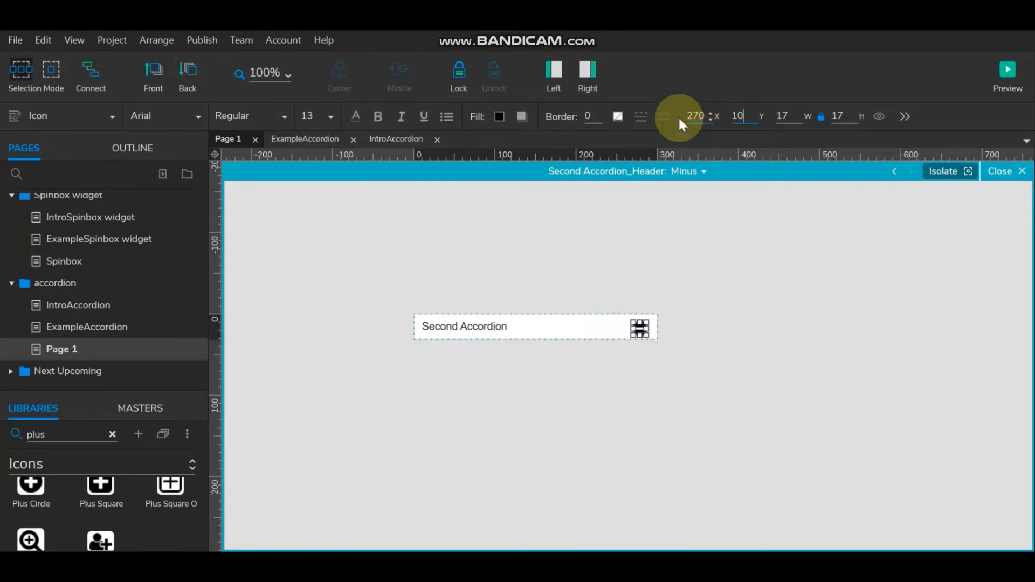
click(1022, 171)
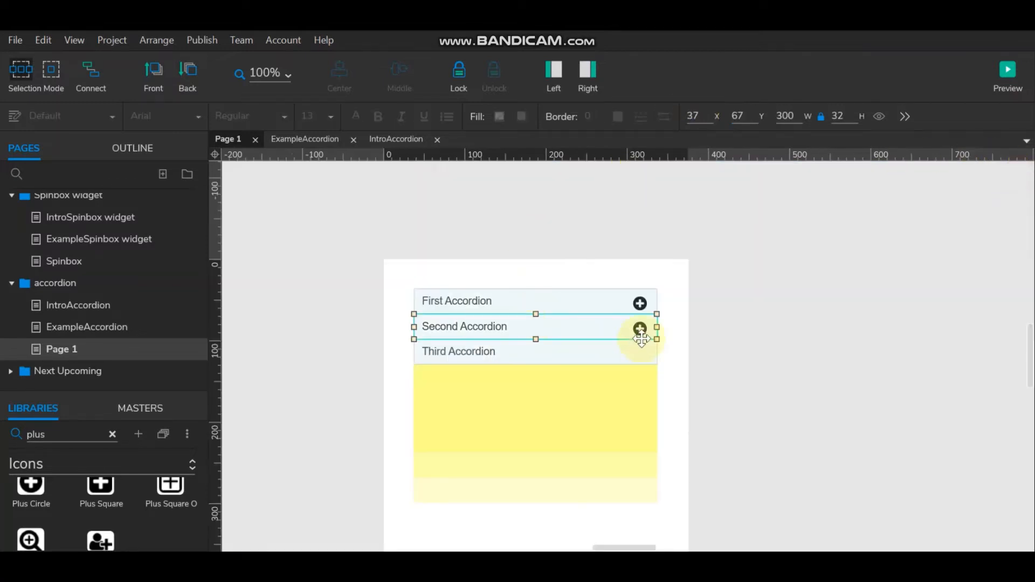
Add a Plus Circle icon to the Third Accordion header's state and resize it to 17 by 17
double_click(589, 349)
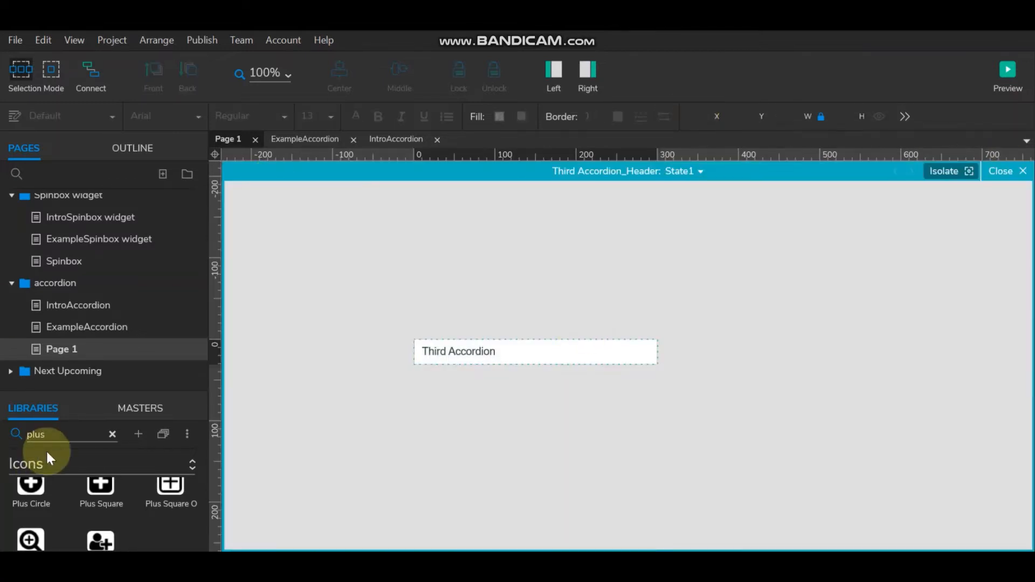
drag(30, 489, 456, 467)
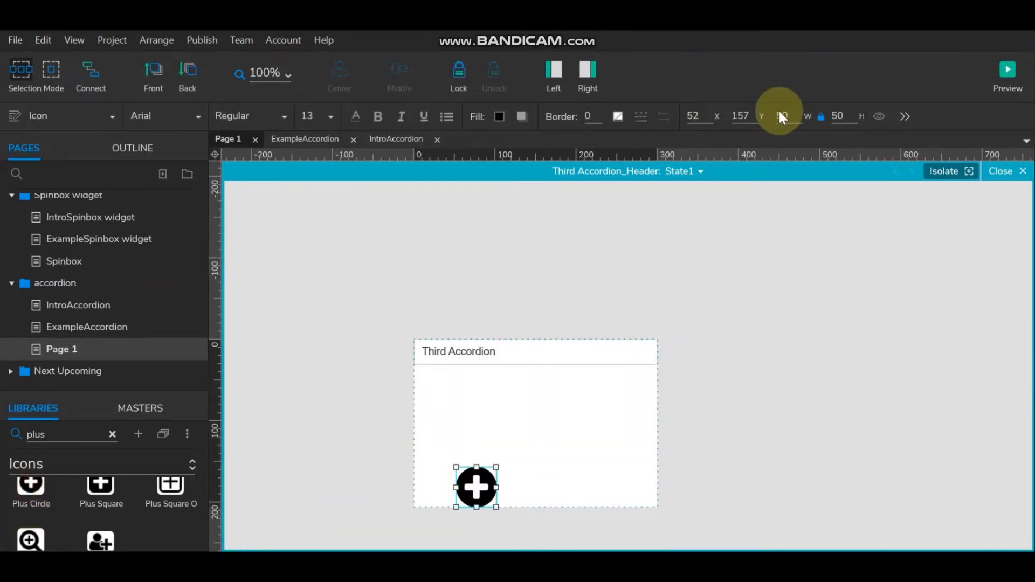
text(17)
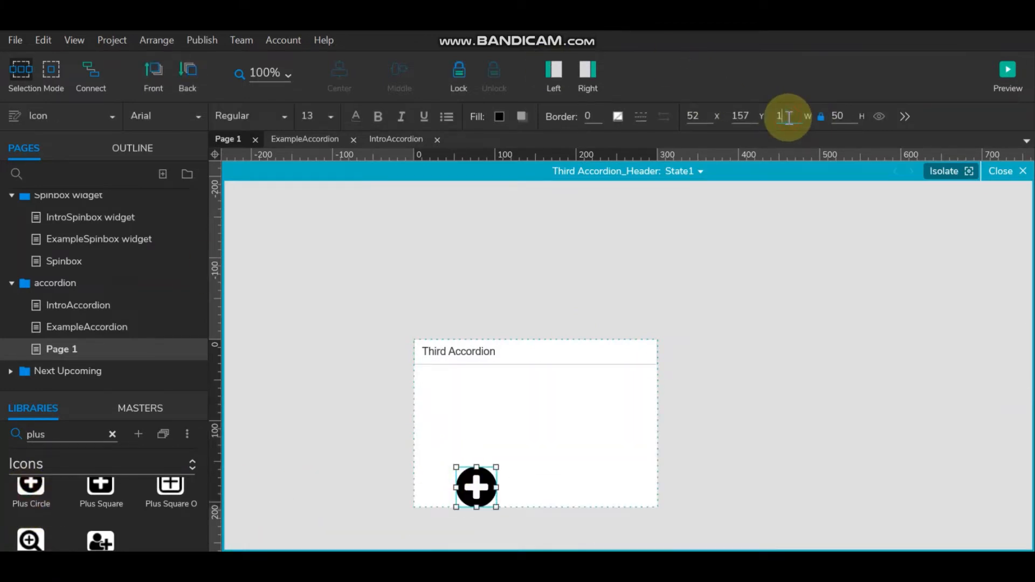
key(Tab)
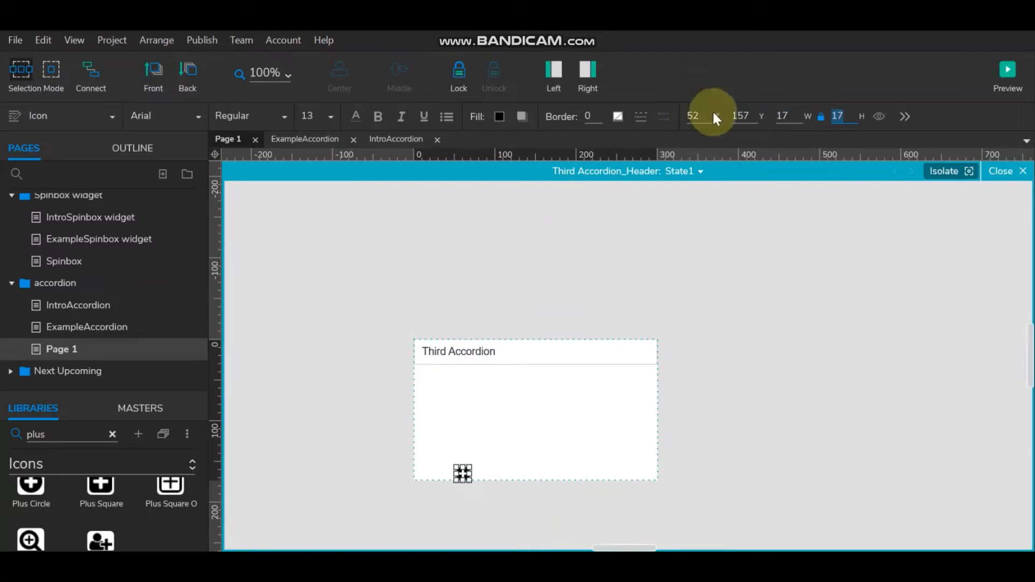
Move the plus icon to X 270 and Y 10 in the Third Accordion header
click(701, 117)
text(270)
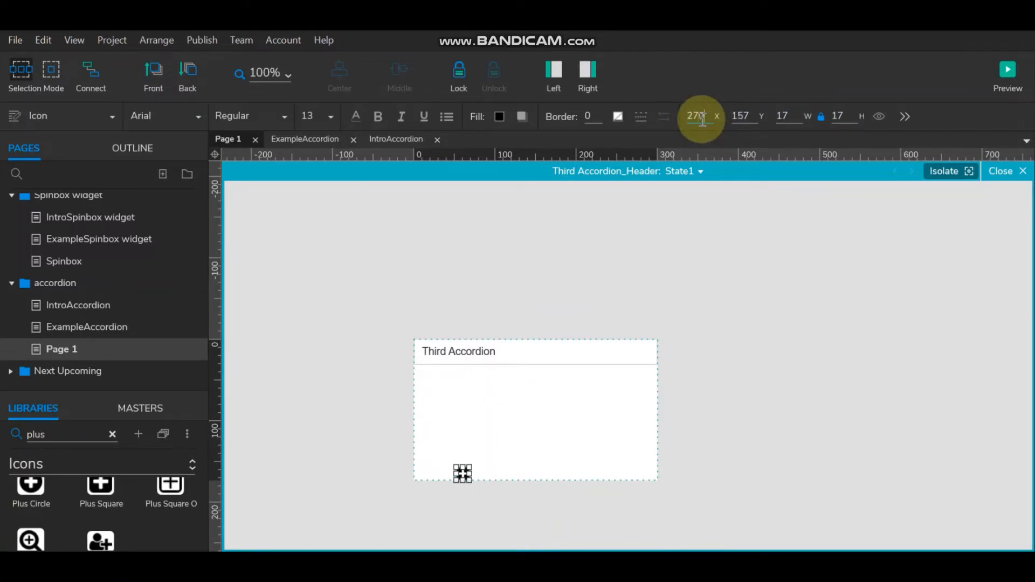
key(Tab)
text(10)
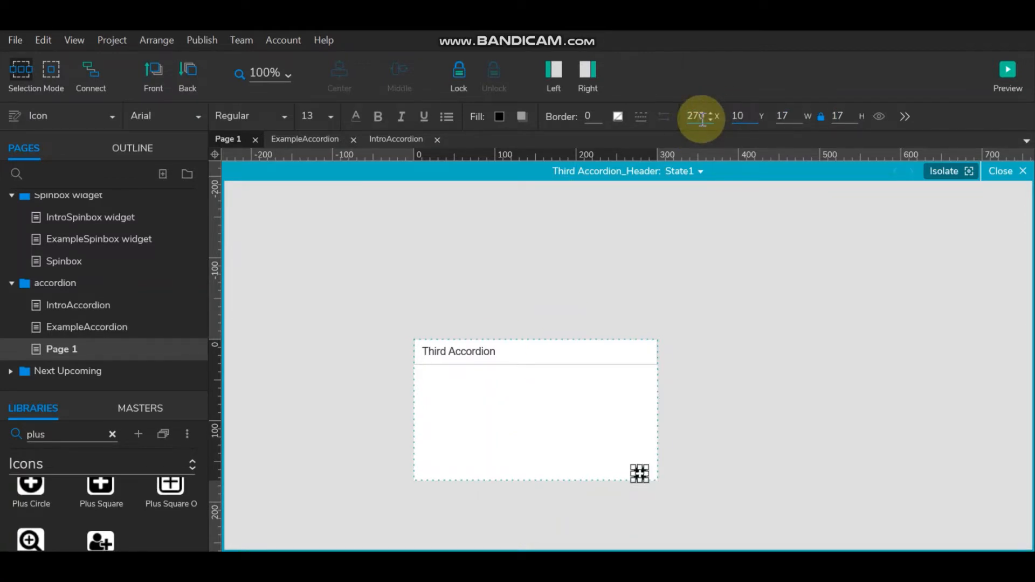
key(Return)
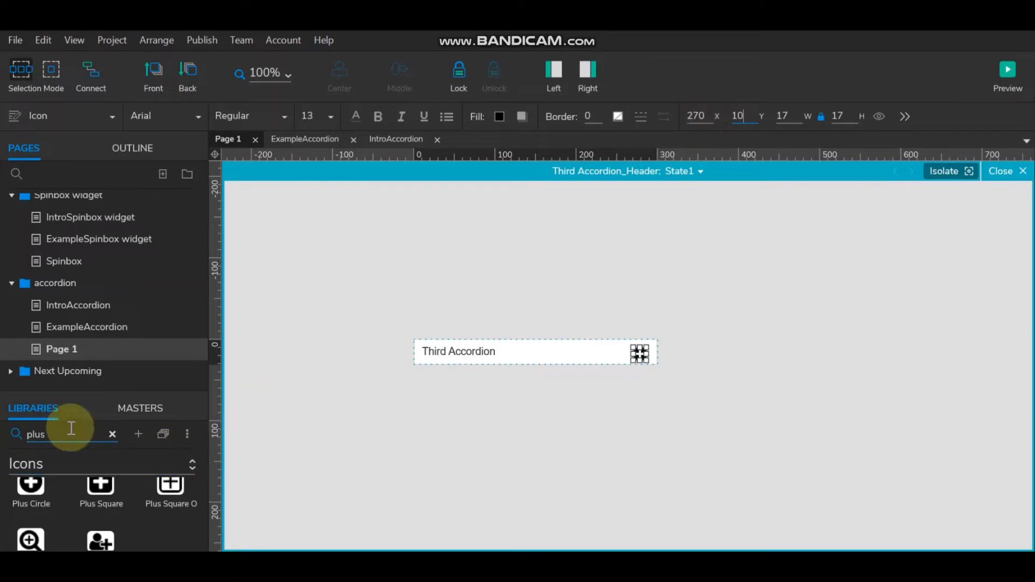
Search the icon library for minus and find the Minus Circle icon
drag(71, 428, 6, 430)
text(minus)
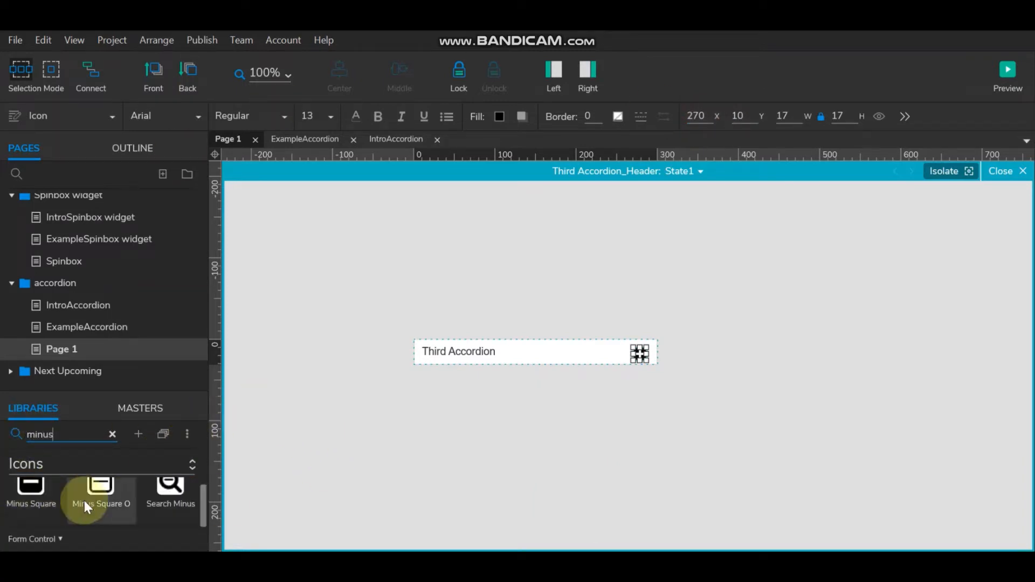
scroll(84, 499, up, 2)
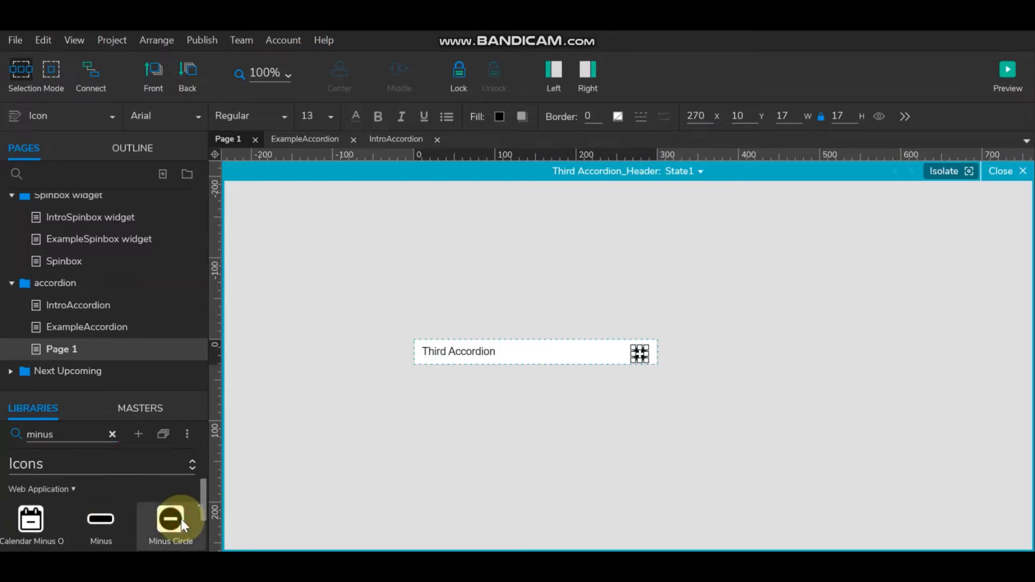
Rename the Third Accordion header's state to Plus, duplicate it as Minus, and show the Minus state
click(692, 171)
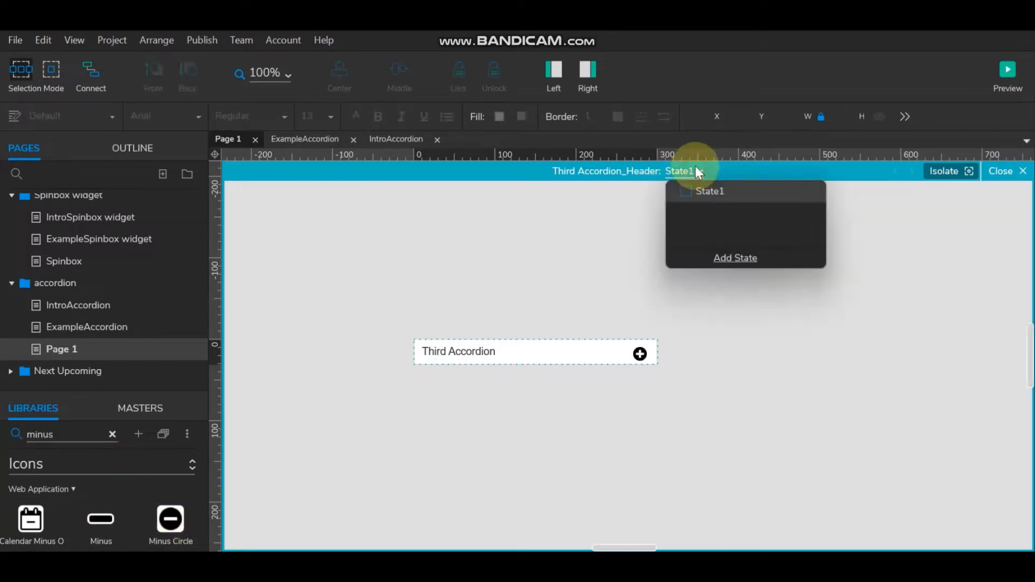
click(723, 190)
text(Plus)
key(Return)
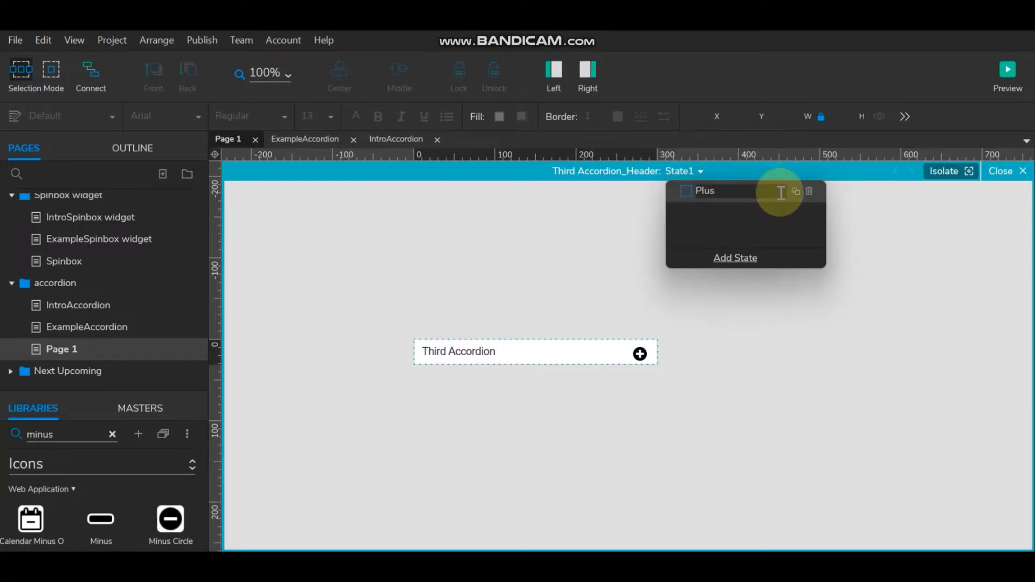
click(796, 192)
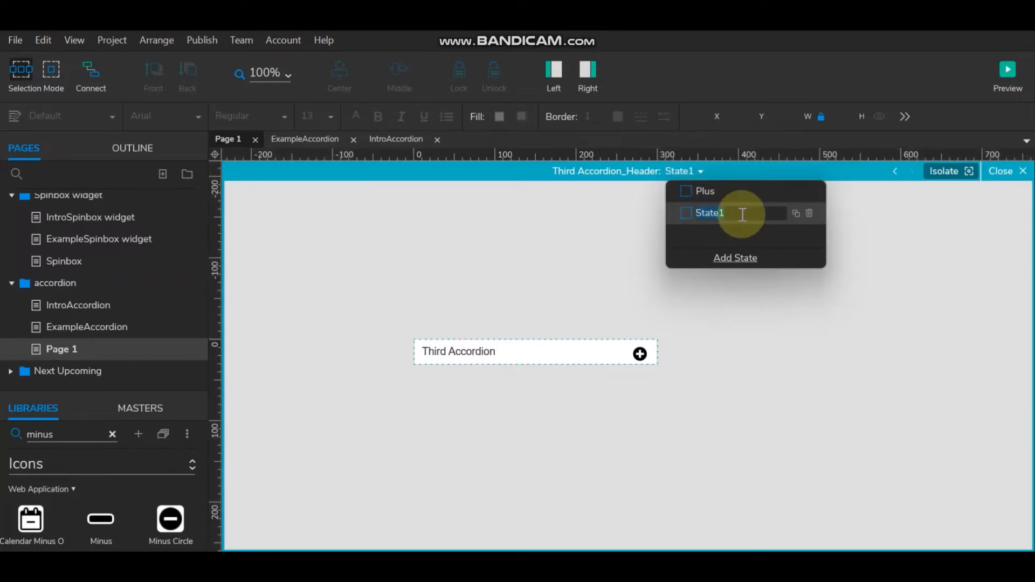
text(Minus)
click(652, 390)
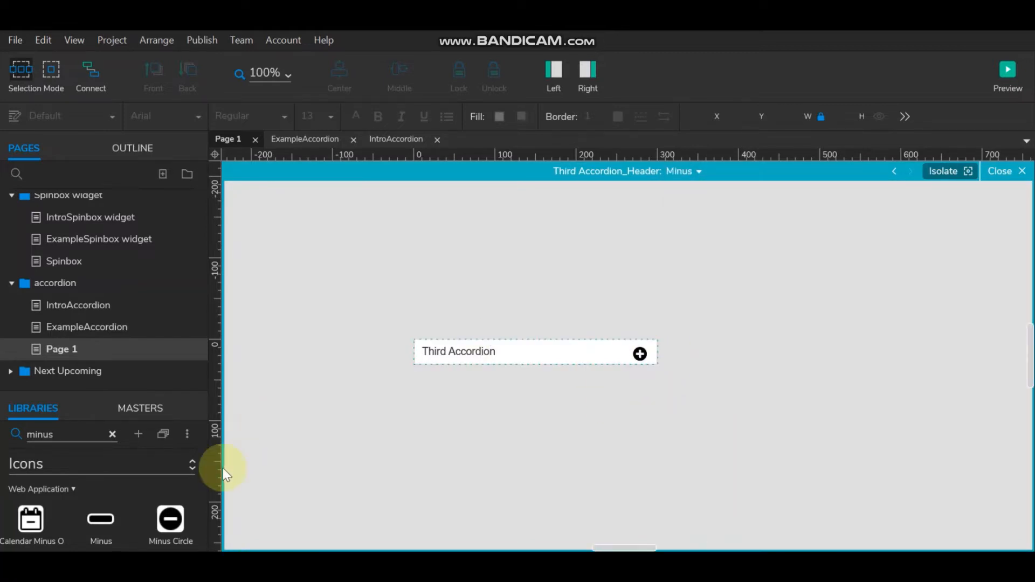
Add a Minus Circle icon to the Third Accordion header's Minus state and delete the plus icon there
drag(170, 531, 459, 441)
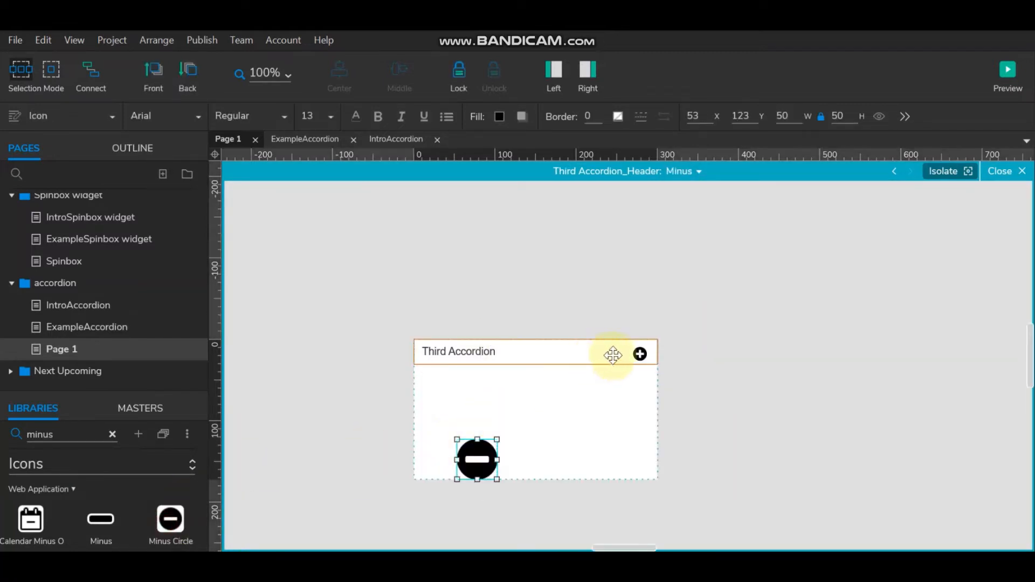
click(638, 353)
key(Delete)
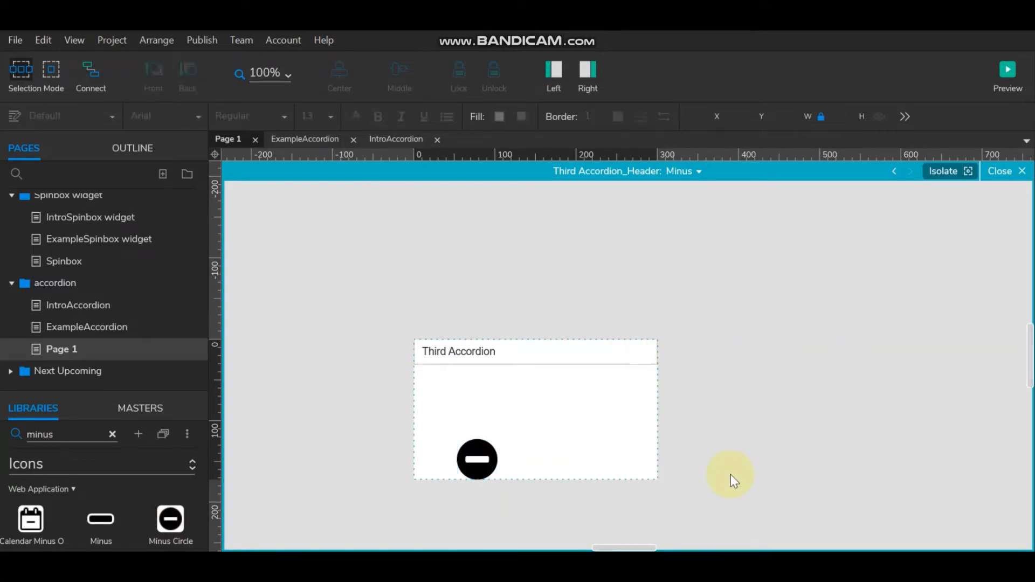
Move the Third Accordion header's minus icon to X 270 and Y 10
click(464, 473)
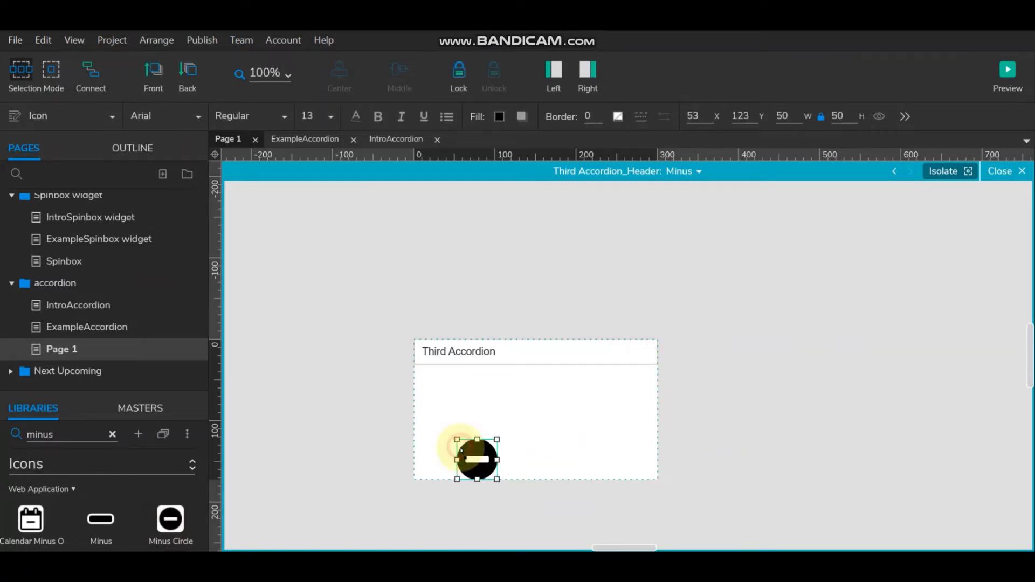
click(693, 114)
text(270)
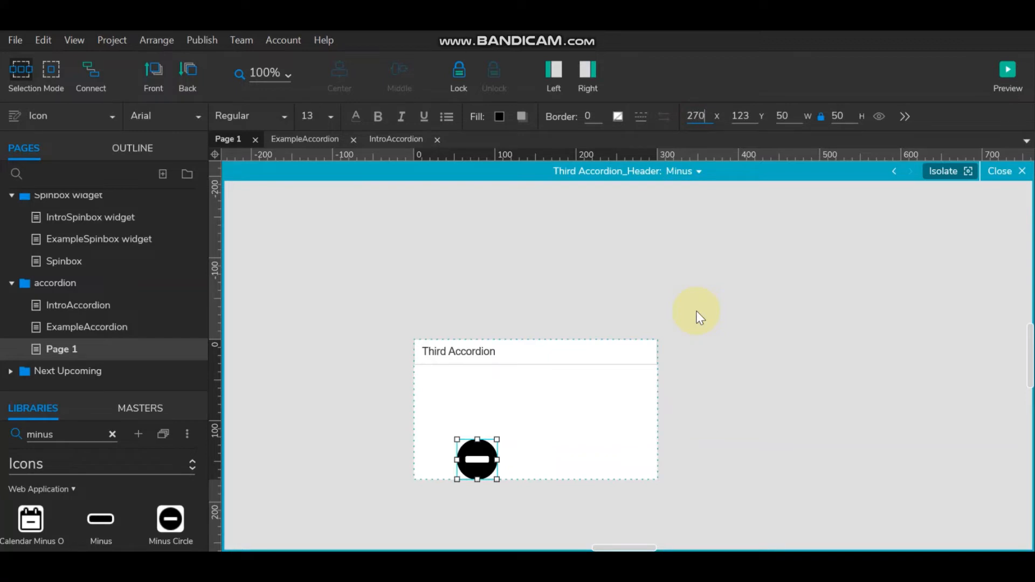
key(Tab)
text(10)
key(Return)
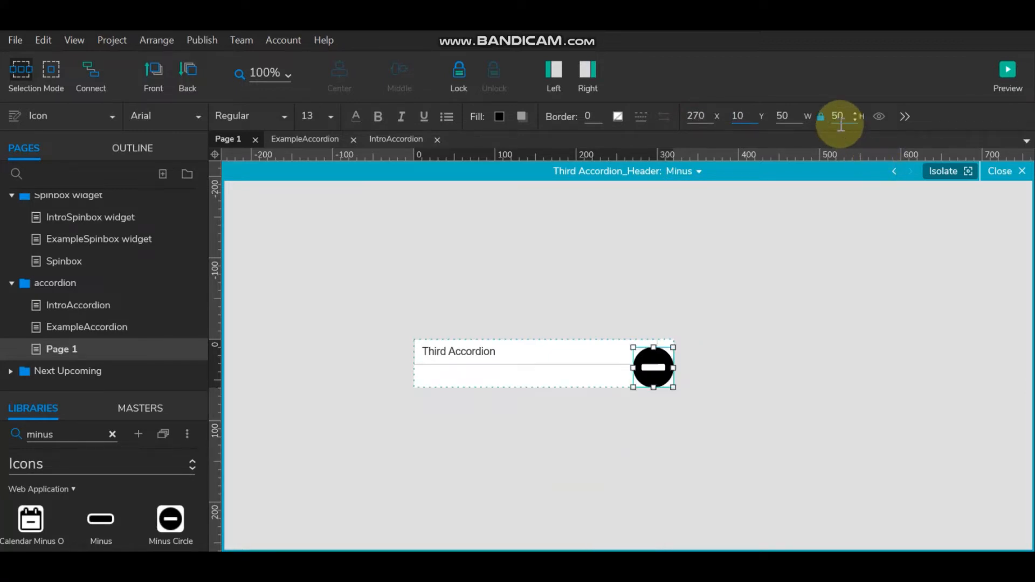
Resize the Third Accordion header's minus icon to 17 by 17 and close the header panel's editing view
click(789, 117)
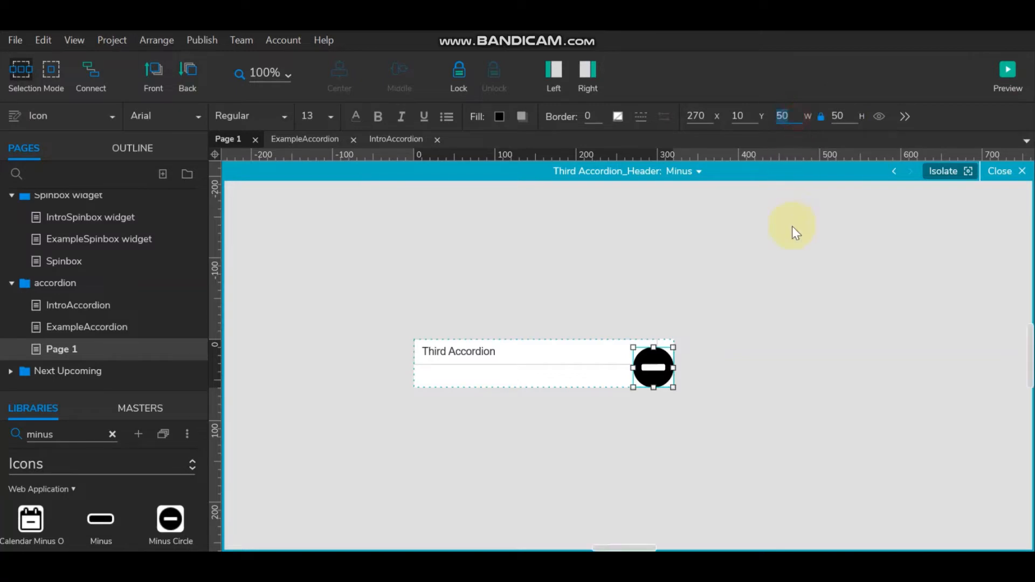
text(17)
key(Tab)
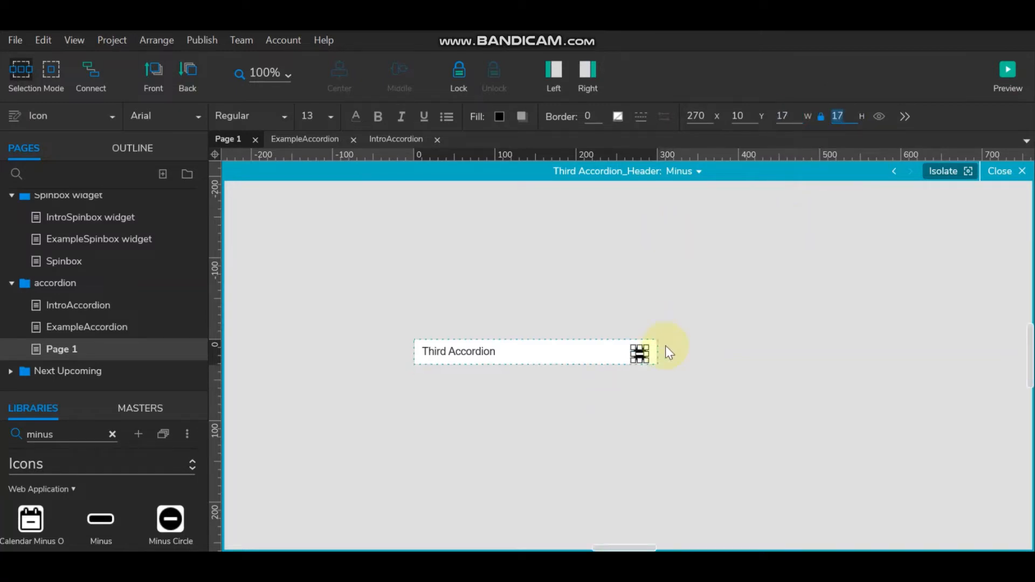
click(695, 352)
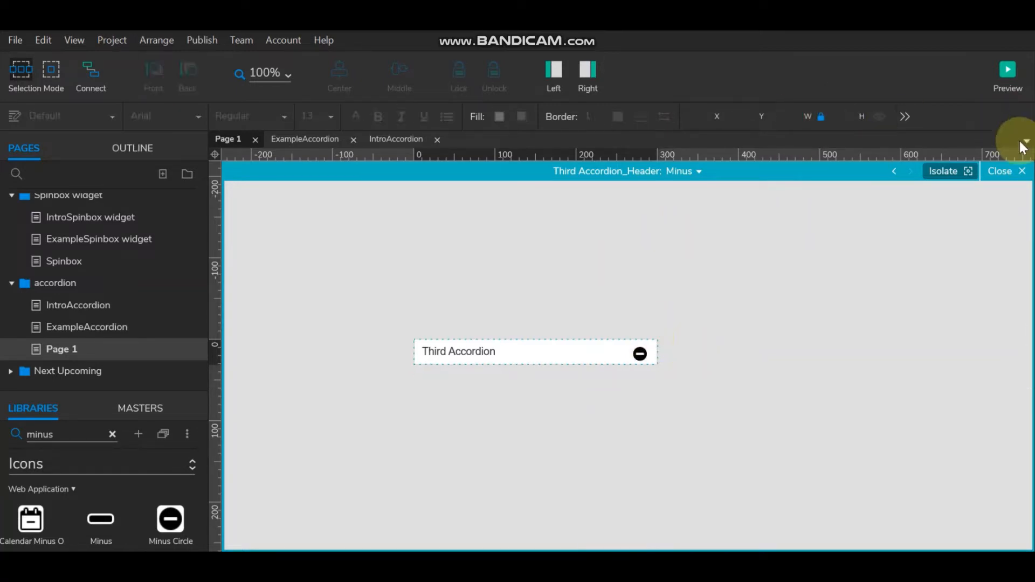
click(1012, 172)
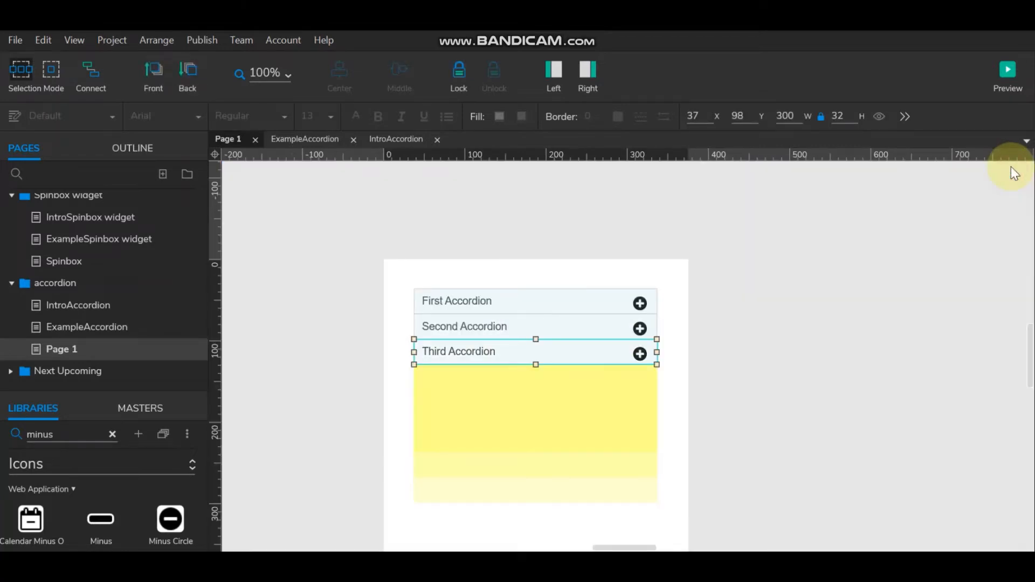
click(773, 296)
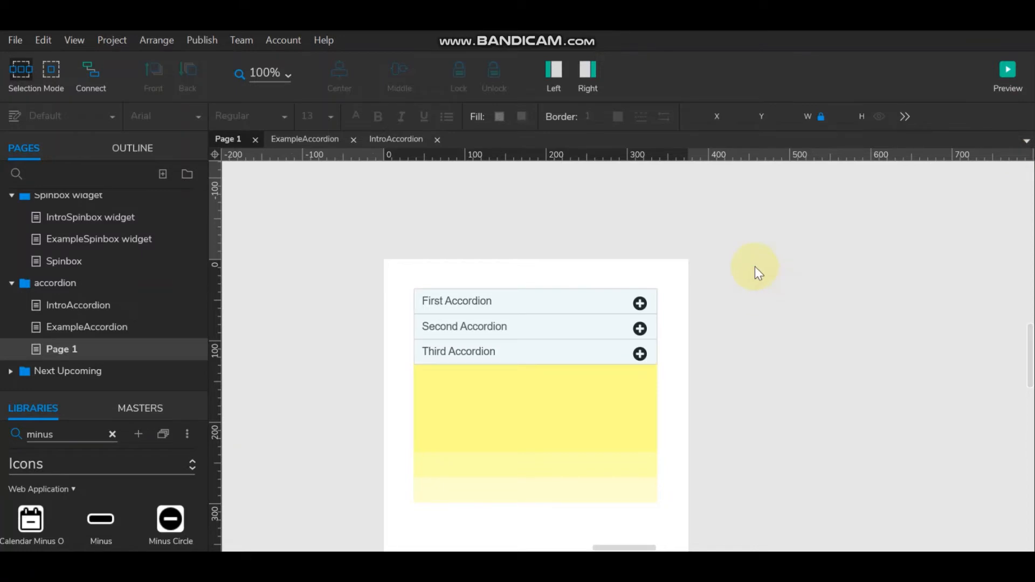
Open the First Accordion header's Plus state for editing, select its rectangle, and display the rectangle's interaction settings
click(530, 293)
double_click(516, 297)
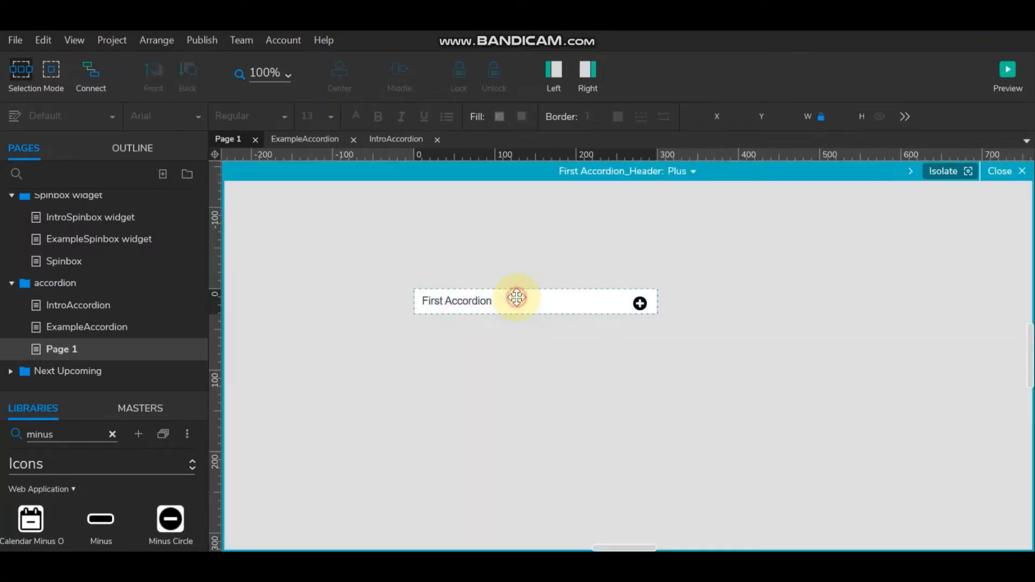
click(458, 298)
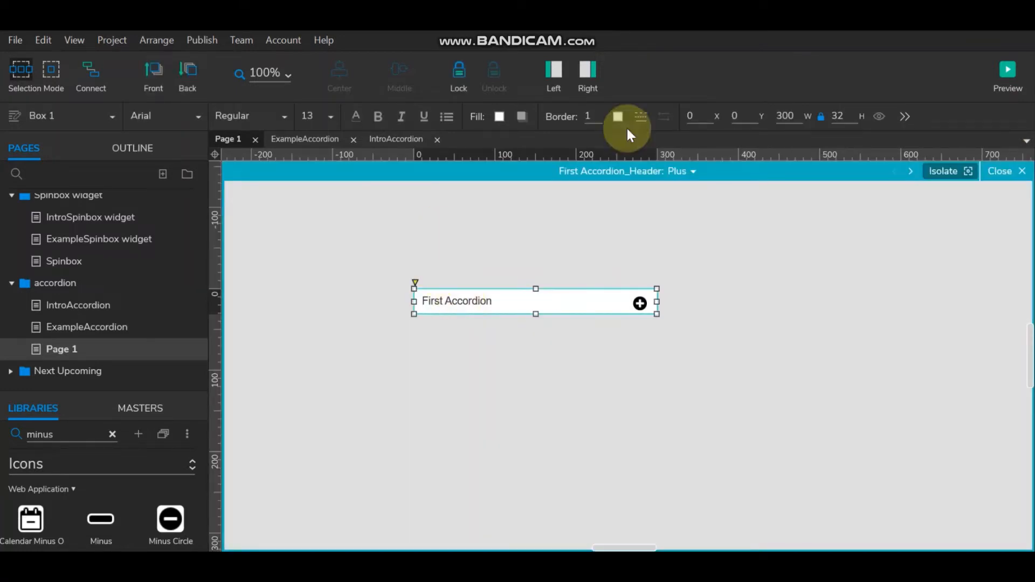
click(559, 73)
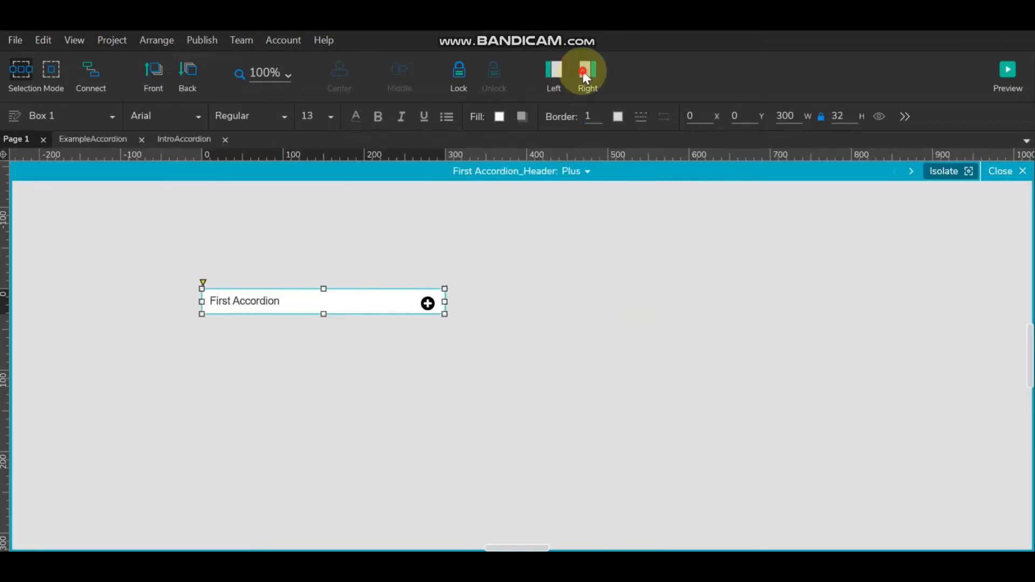
click(585, 71)
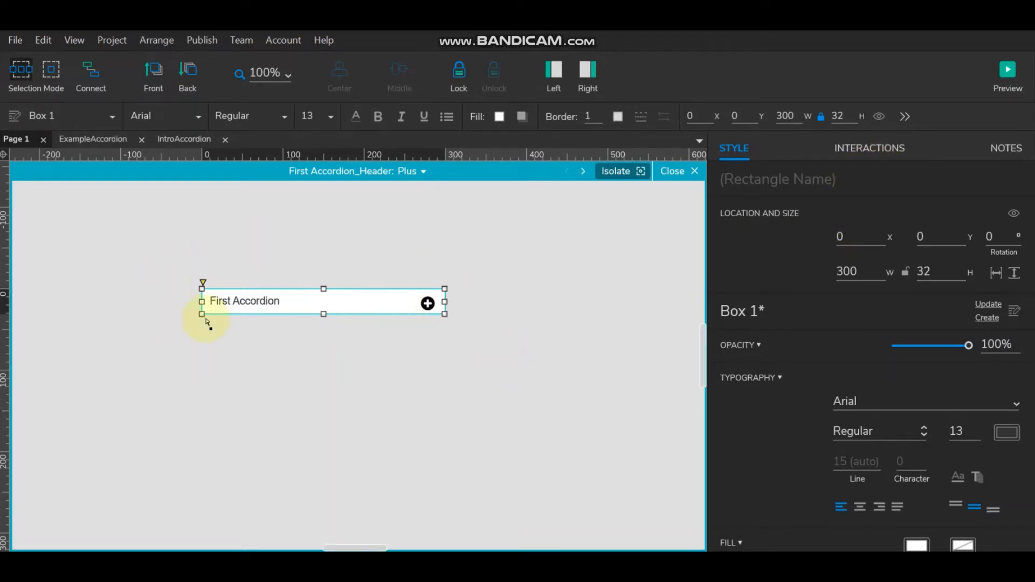
click(895, 150)
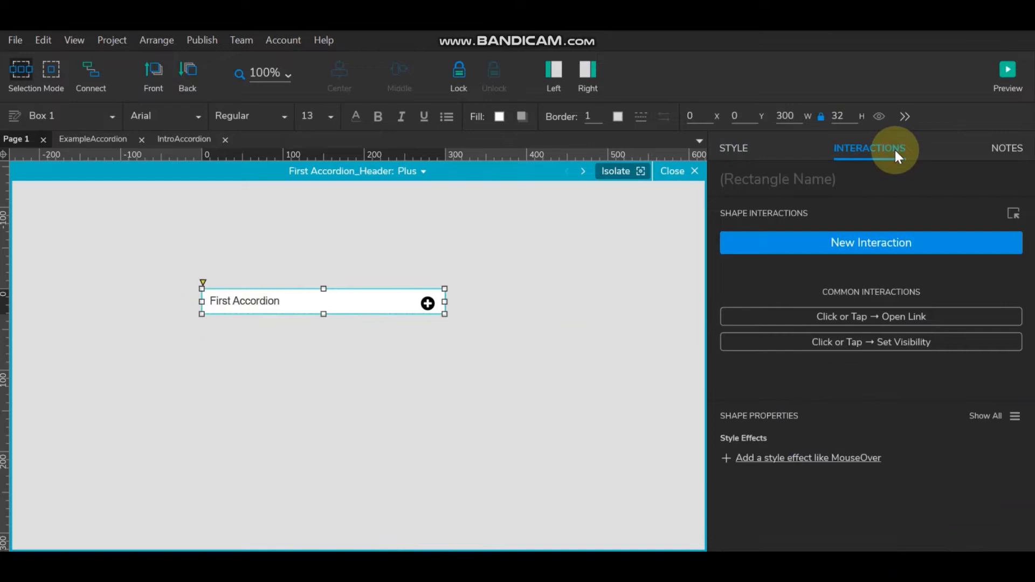
Add a Click or Tap interaction to the Plus state's rectangle with a Show/Hide action that shows First Accordion_container
click(867, 243)
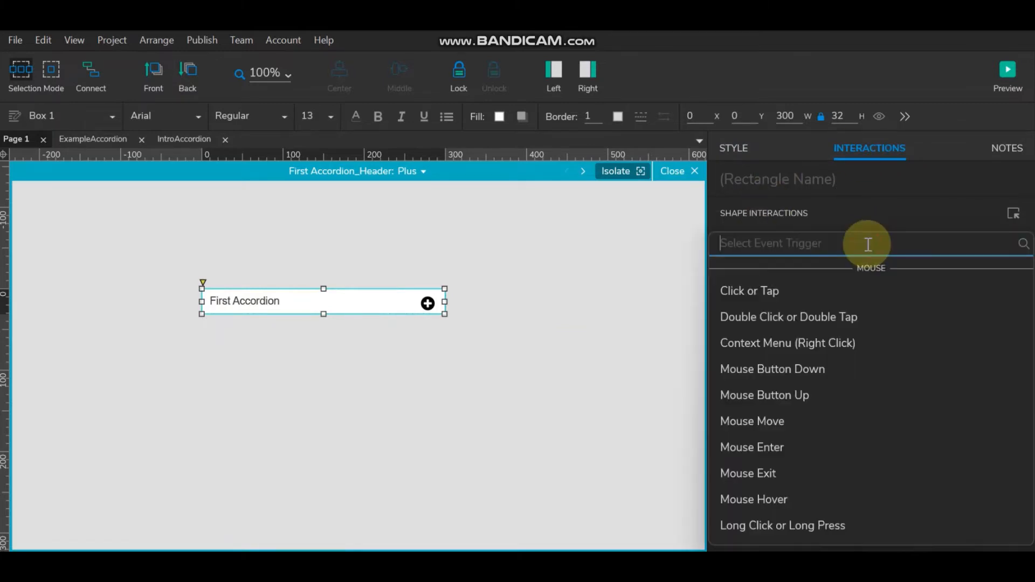
click(776, 298)
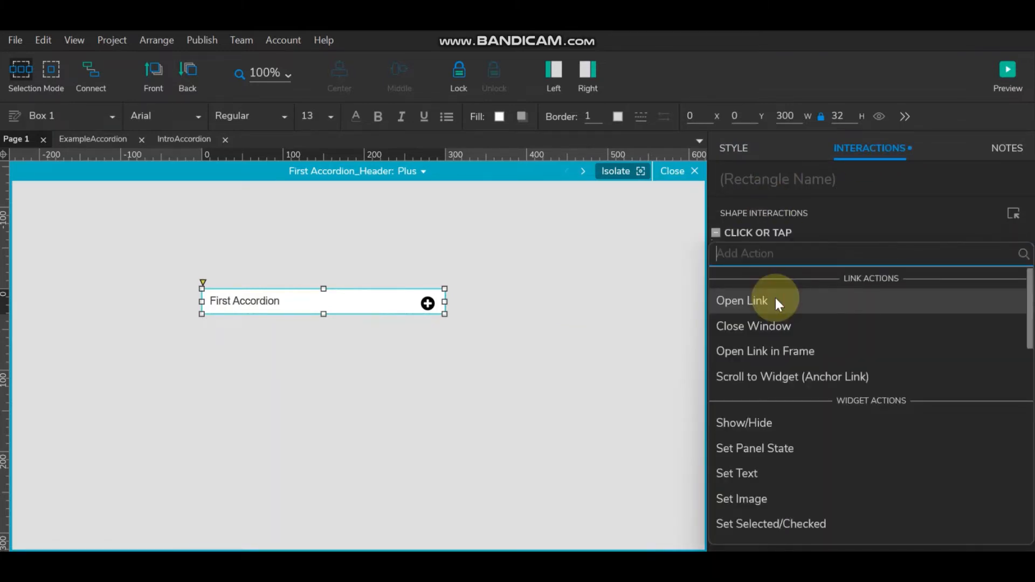
click(772, 426)
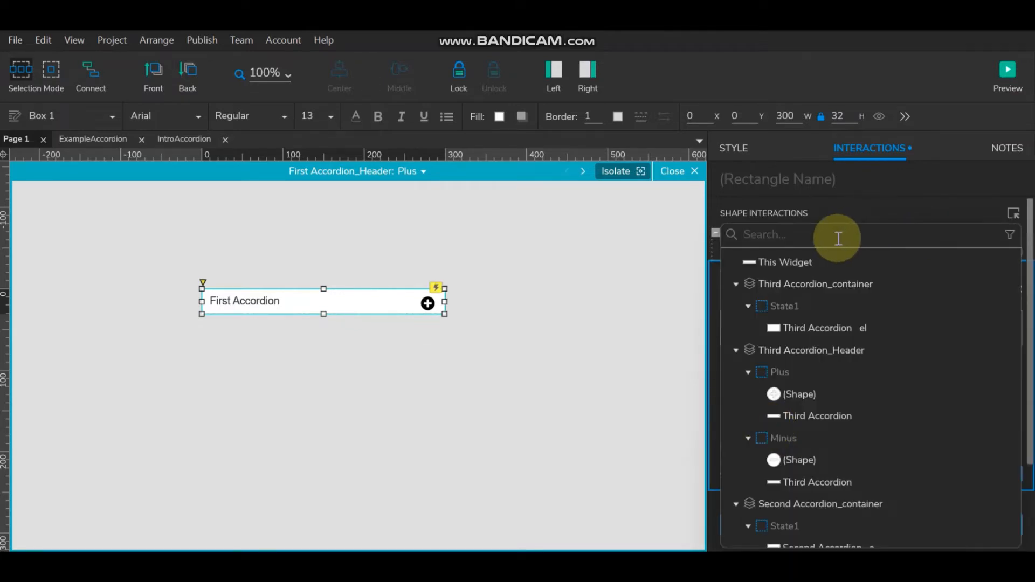
text(First)
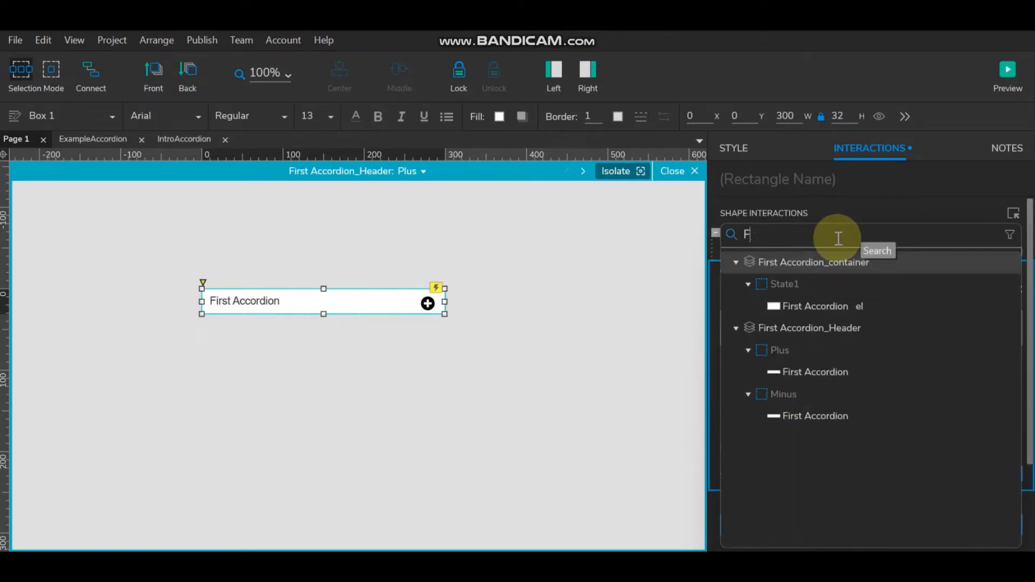
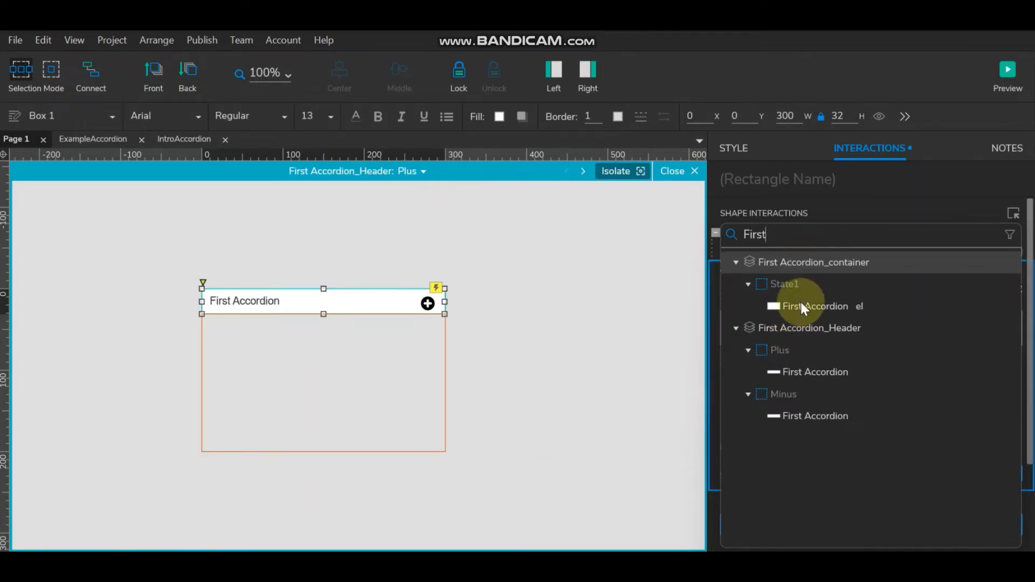
click(795, 260)
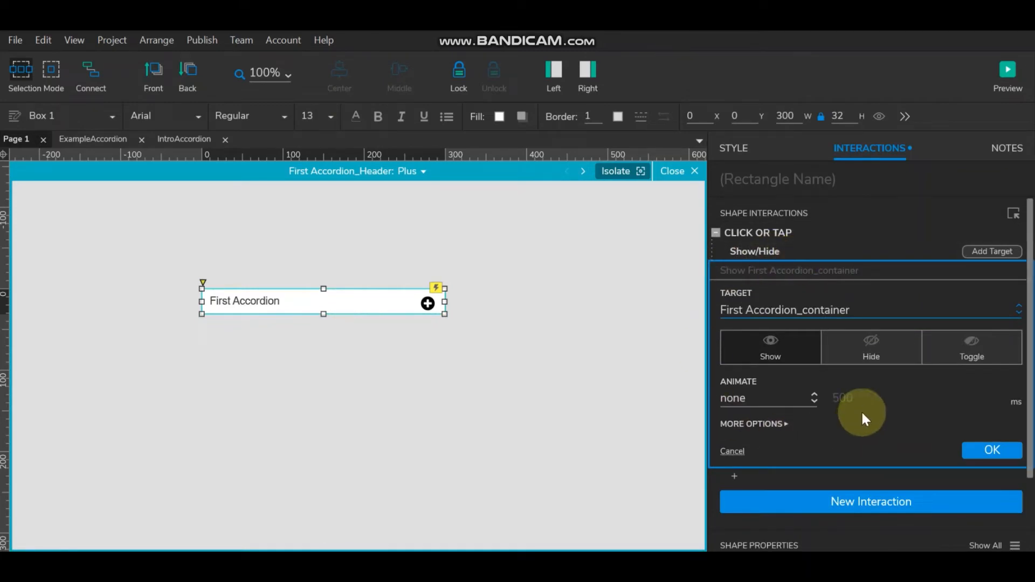
Set the Show First Accordion_container action to push widgets below and confirm it
scroll(881, 384, down, 2)
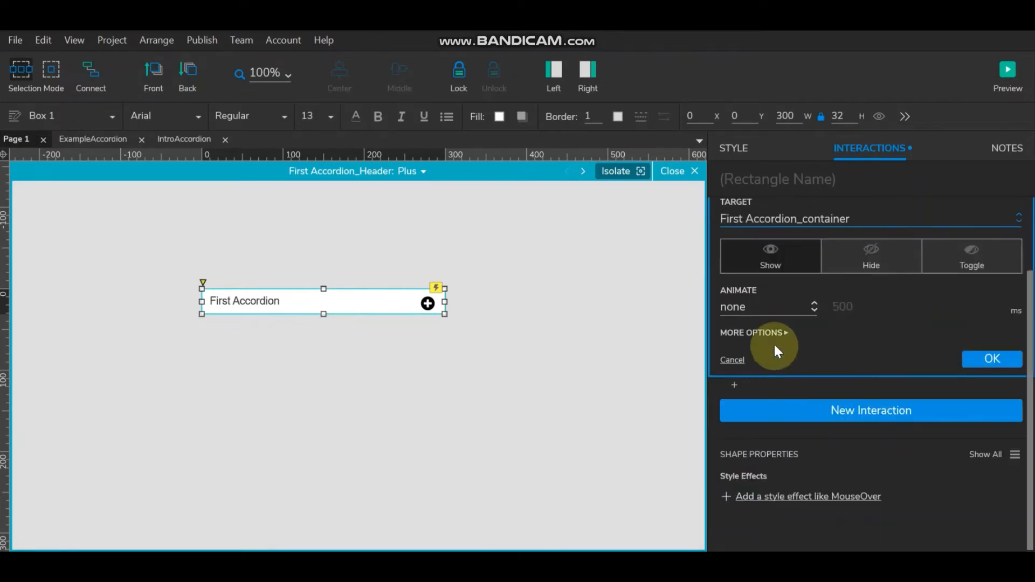
scroll(874, 331, up, 2)
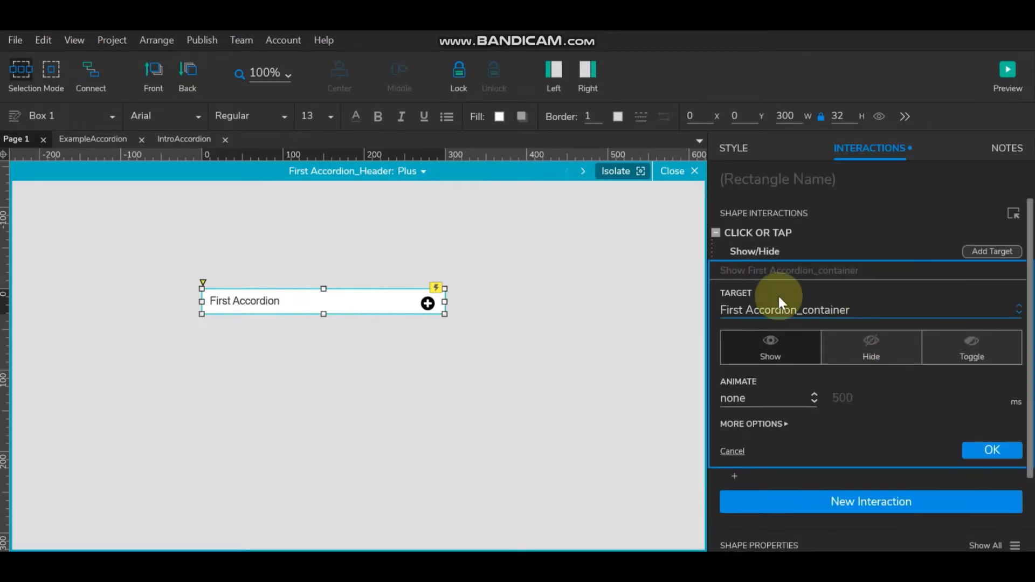
double_click(760, 235)
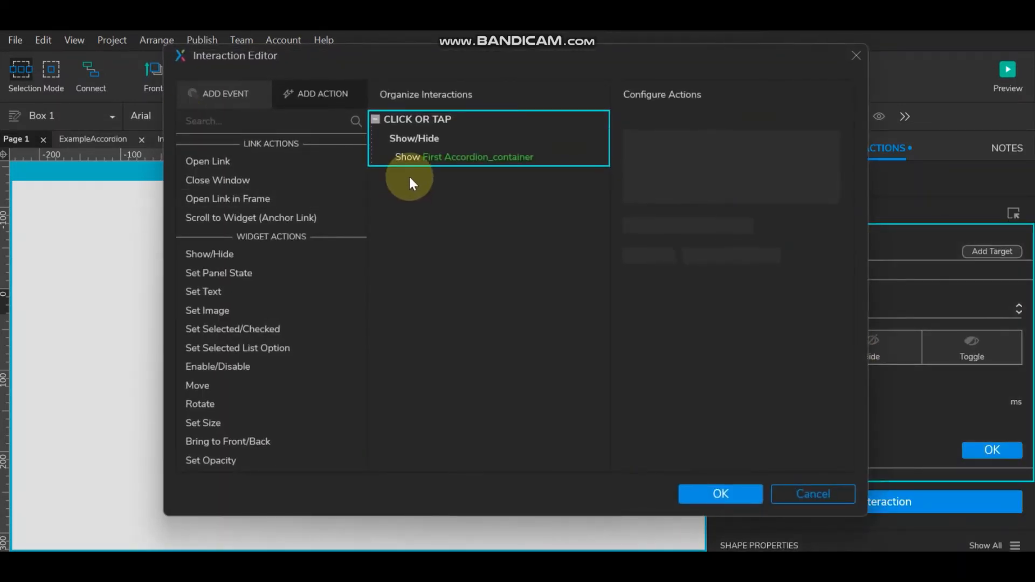
click(412, 157)
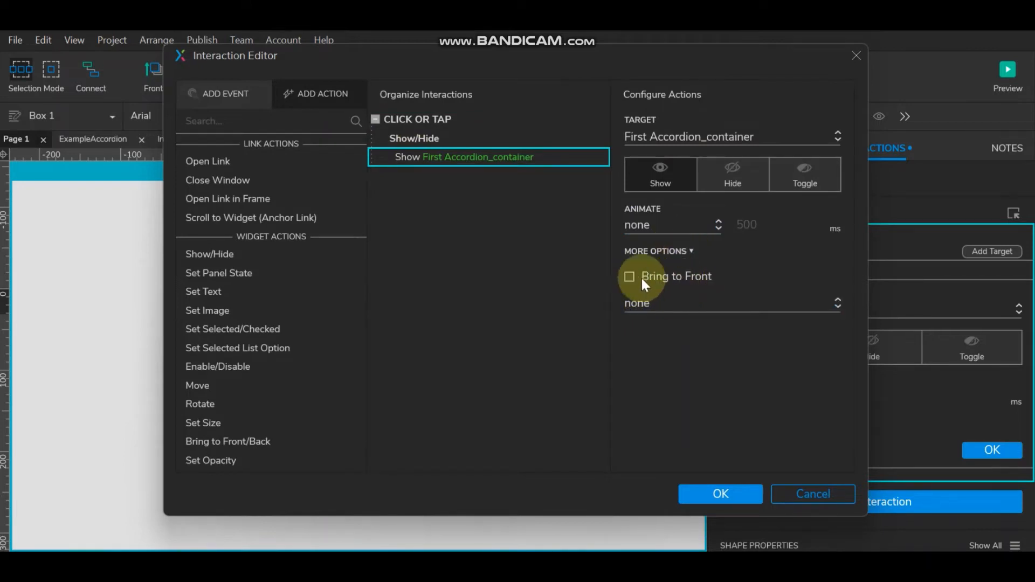
click(680, 304)
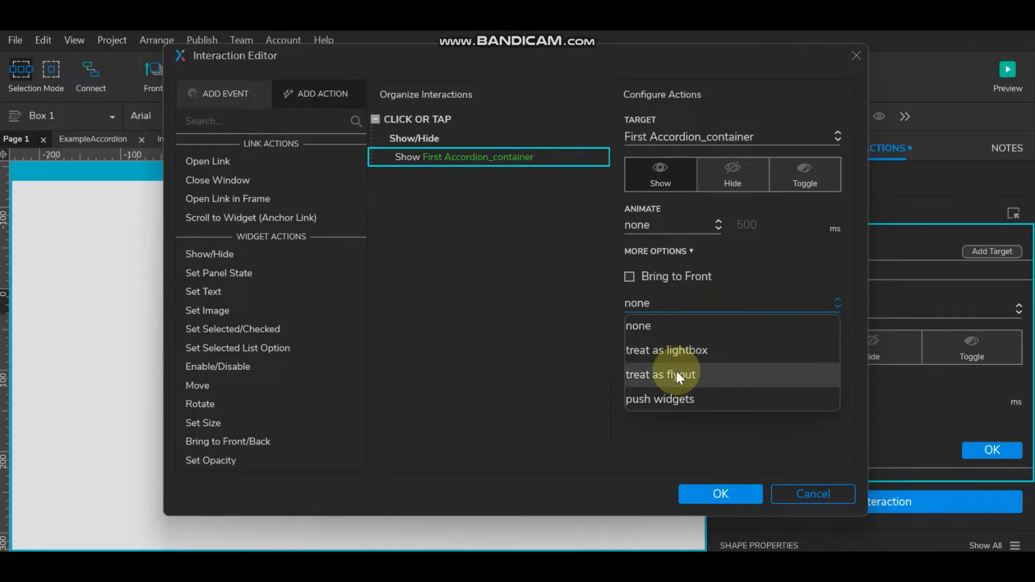
click(675, 398)
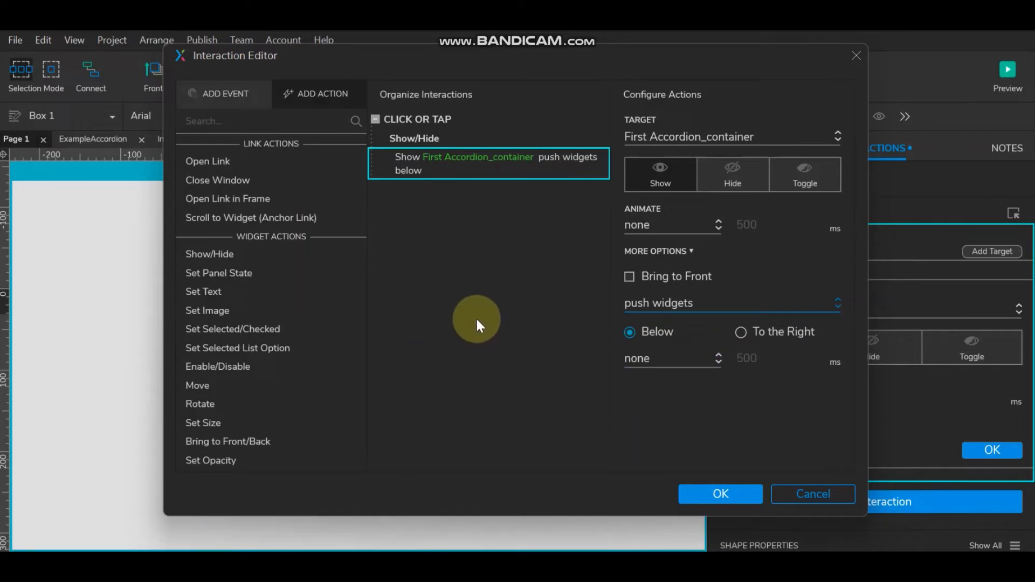
click(711, 492)
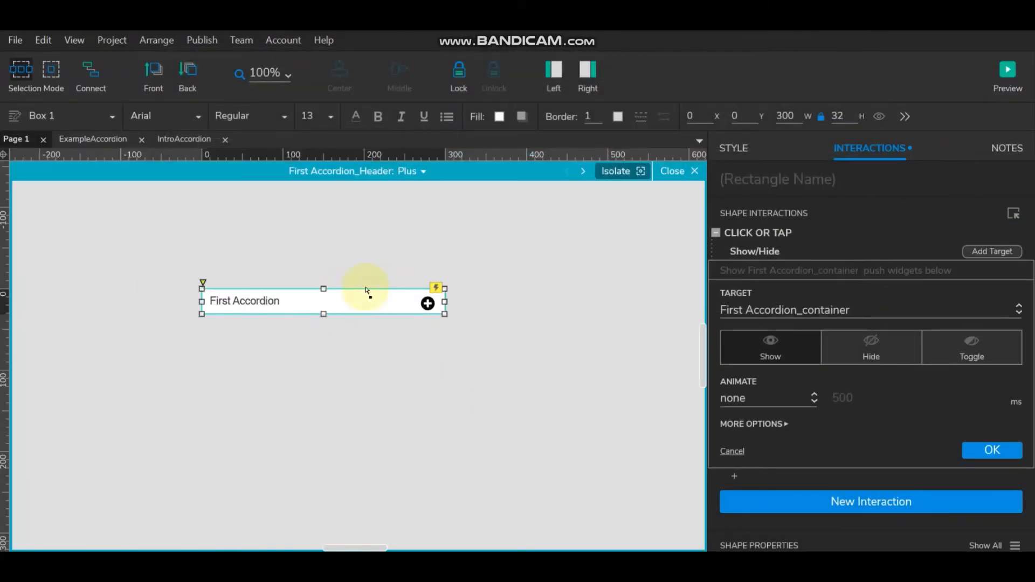
click(965, 441)
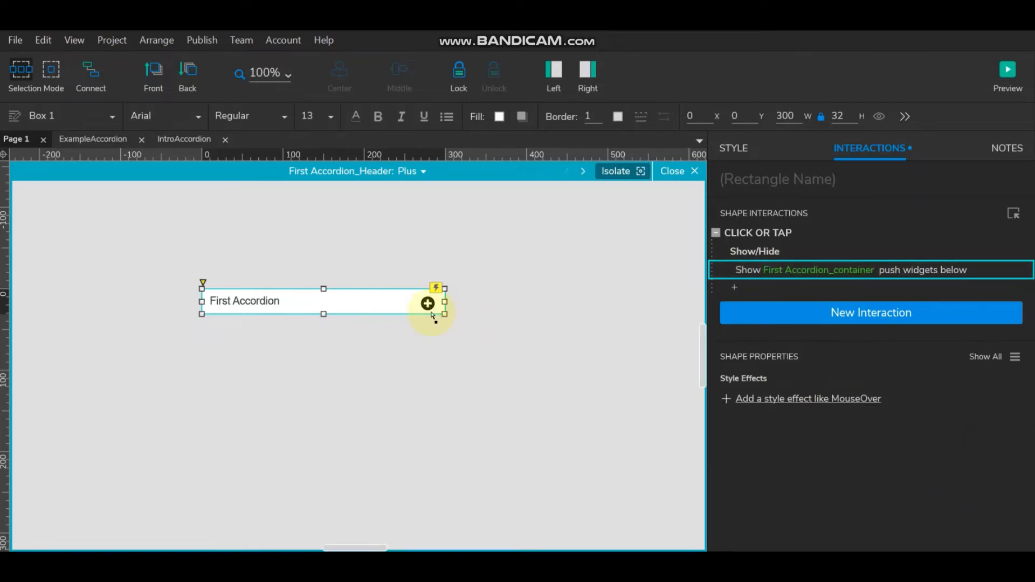
Add a Set Panel State action to the Plus rectangle's Click or Tap event that switches First Accordion_Header to Minus
click(424, 172)
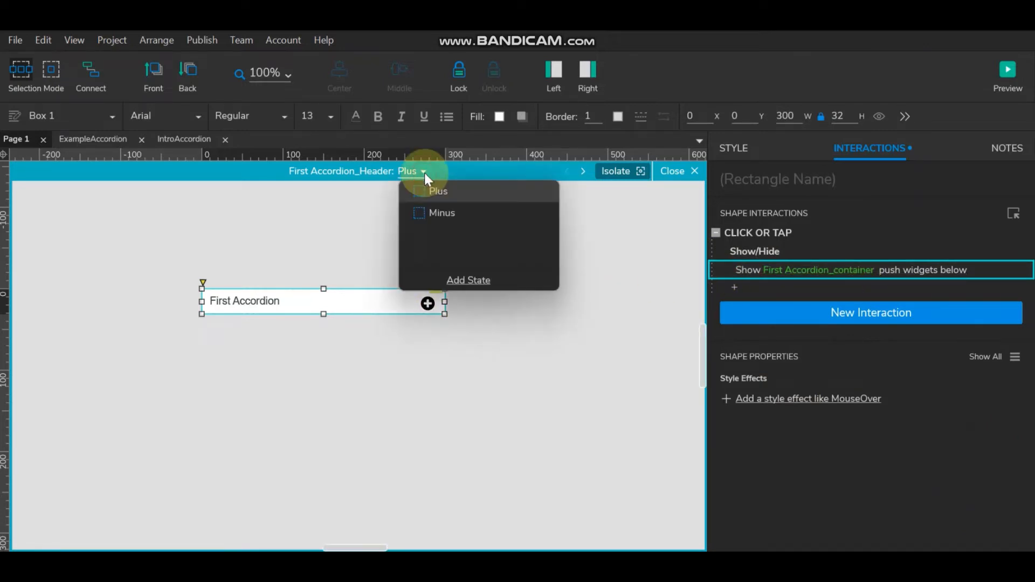
click(364, 209)
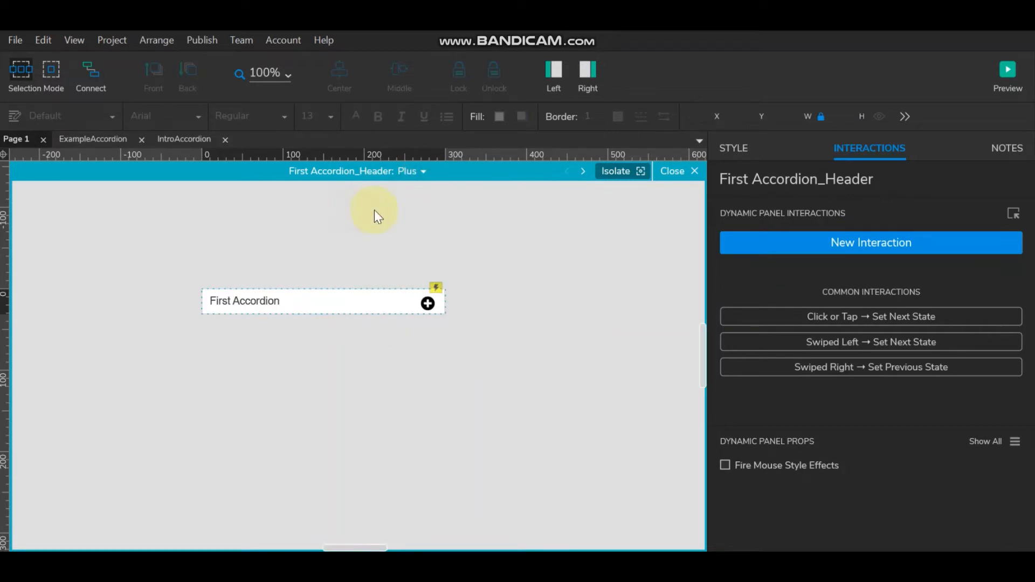
click(365, 303)
click(364, 302)
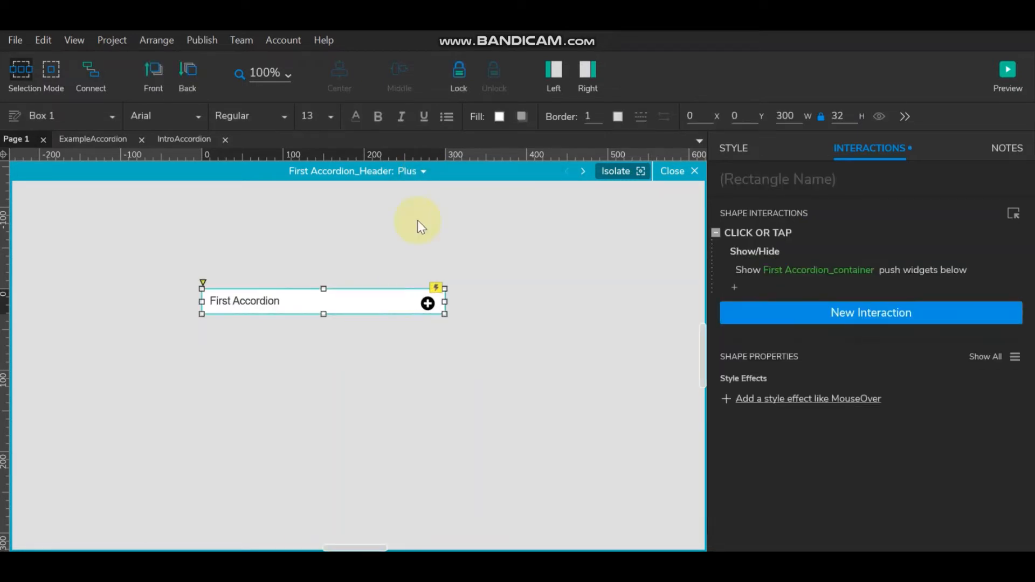
click(762, 234)
double_click(762, 234)
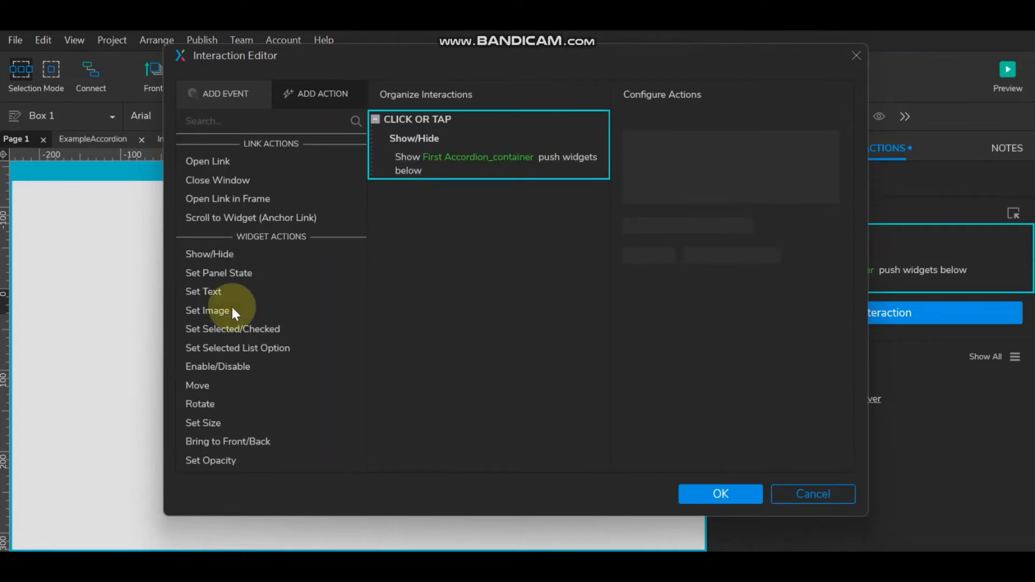
click(230, 271)
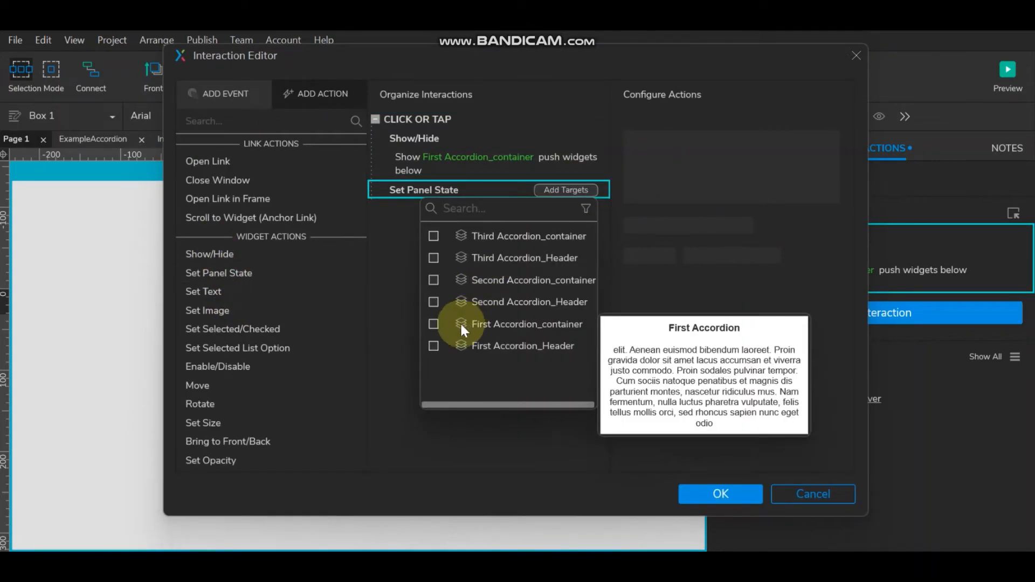
click(434, 345)
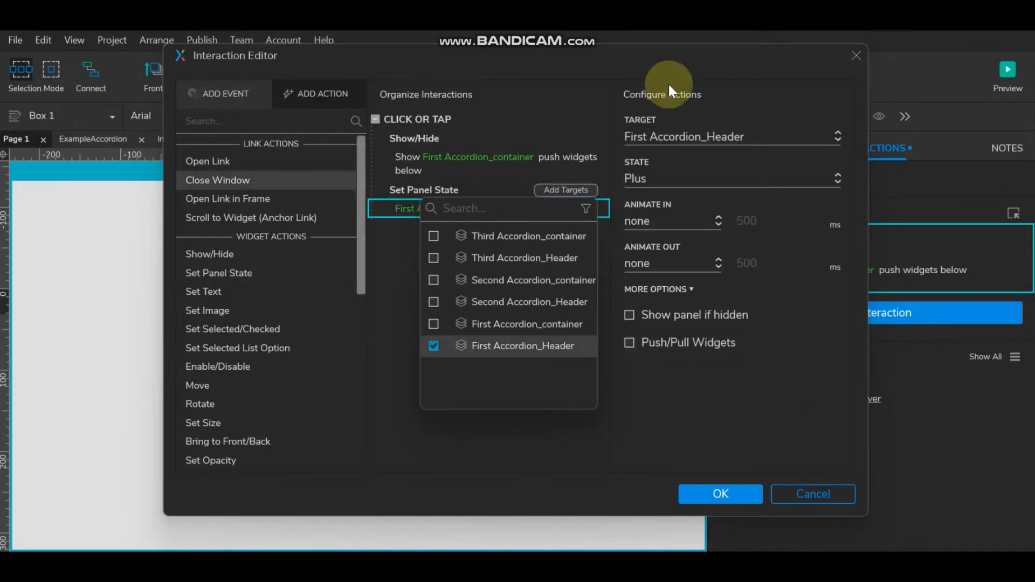
click(687, 180)
click(687, 180)
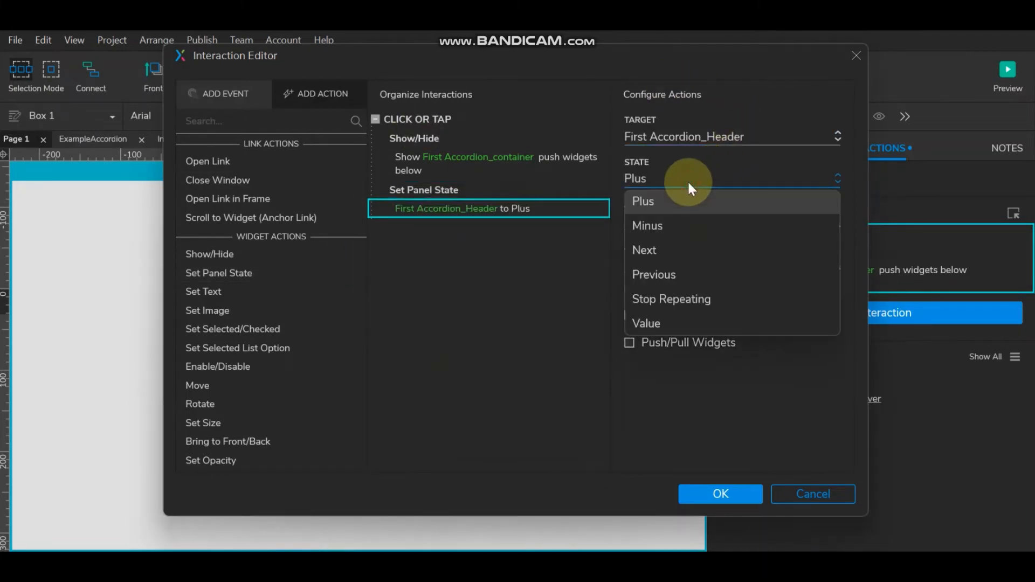
click(683, 220)
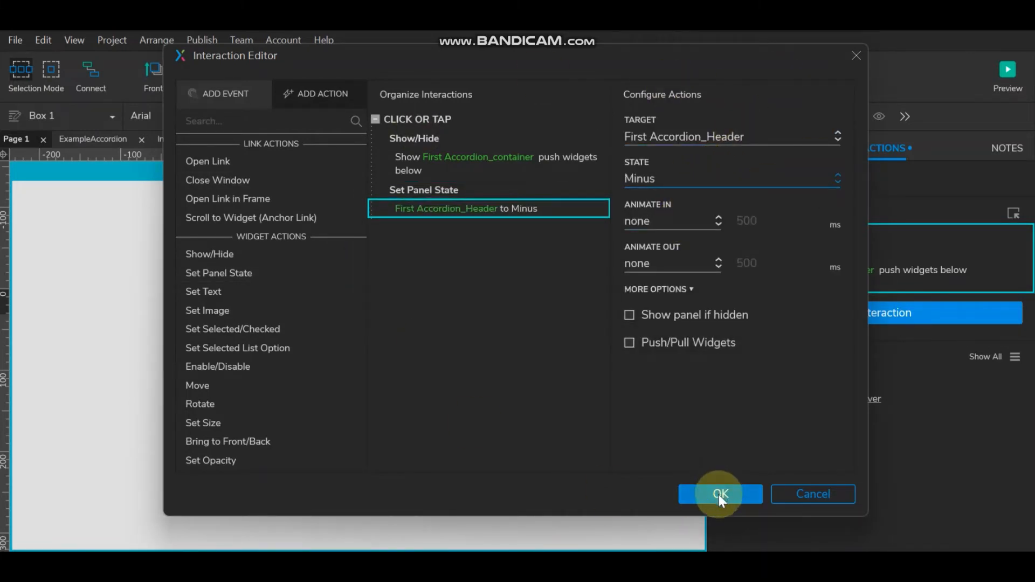
click(720, 495)
Copy the Click or Tap interaction from the First Accordion header's Plus rectangle to the rectangle in its Minus state
click(414, 173)
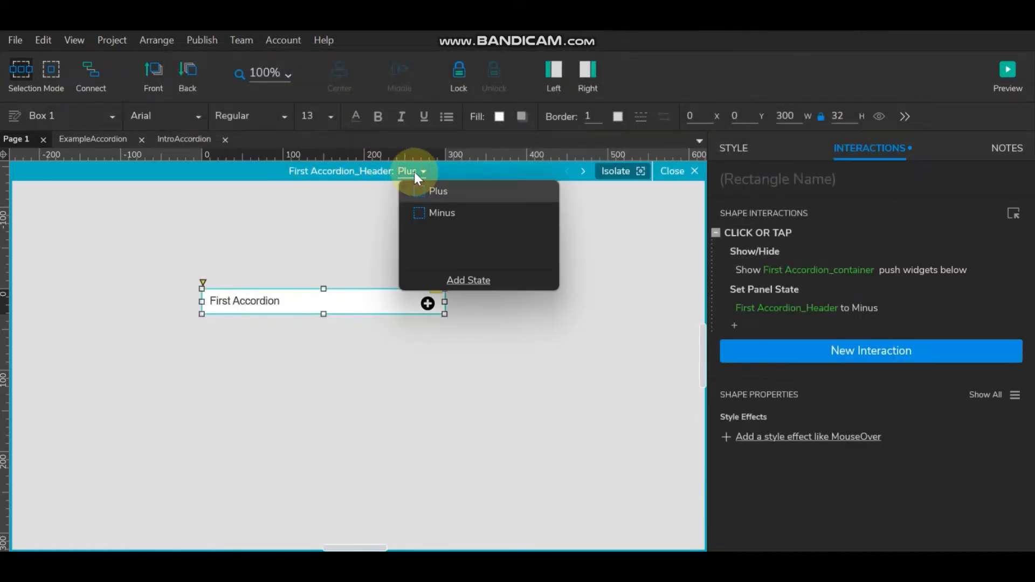
click(435, 213)
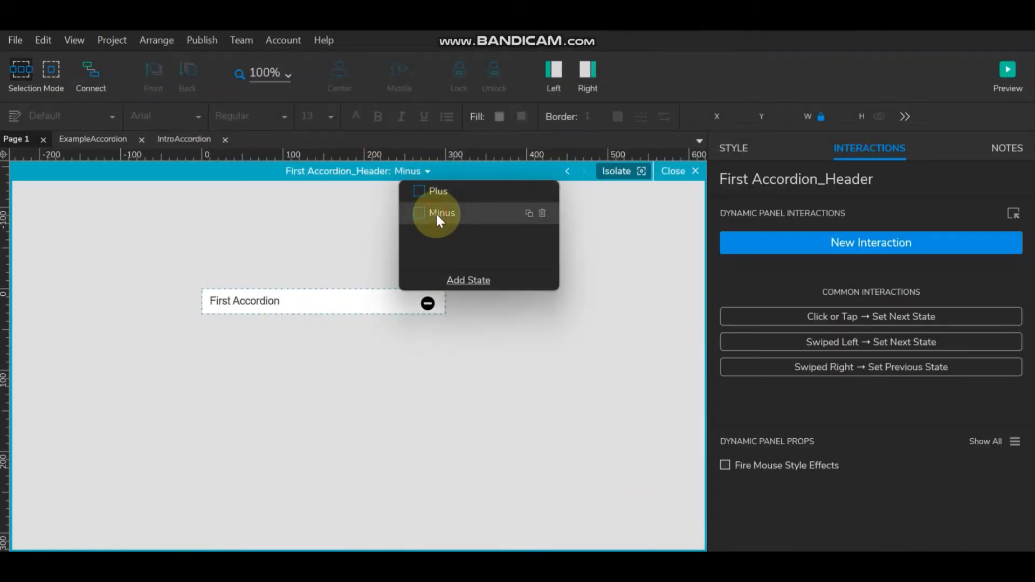
click(311, 296)
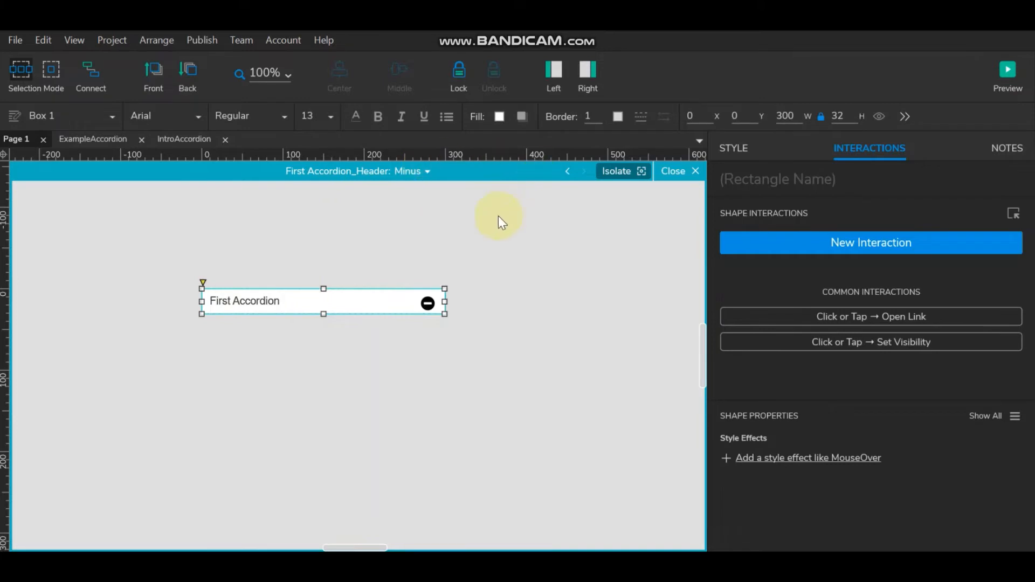
click(416, 171)
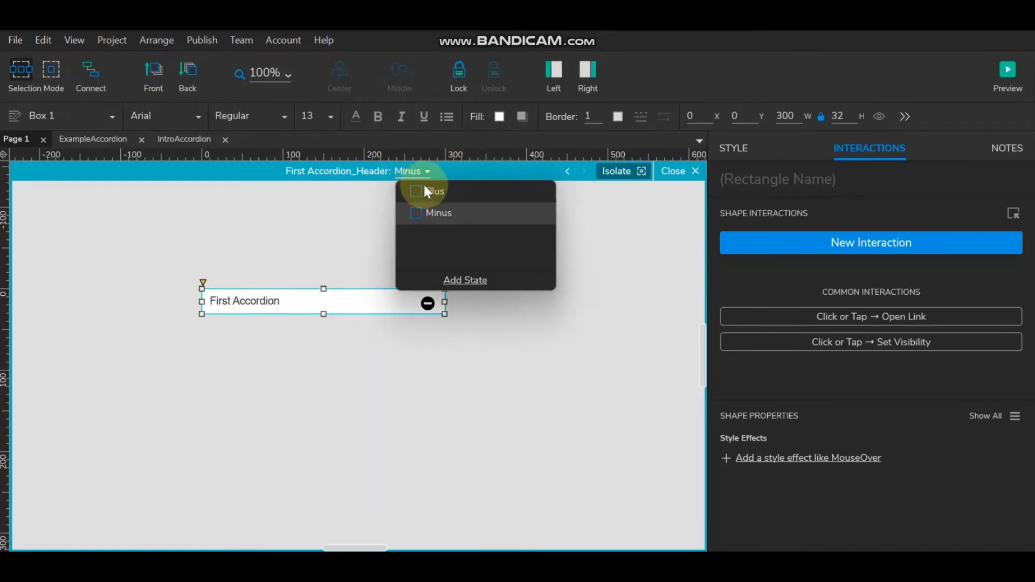
click(431, 193)
click(241, 301)
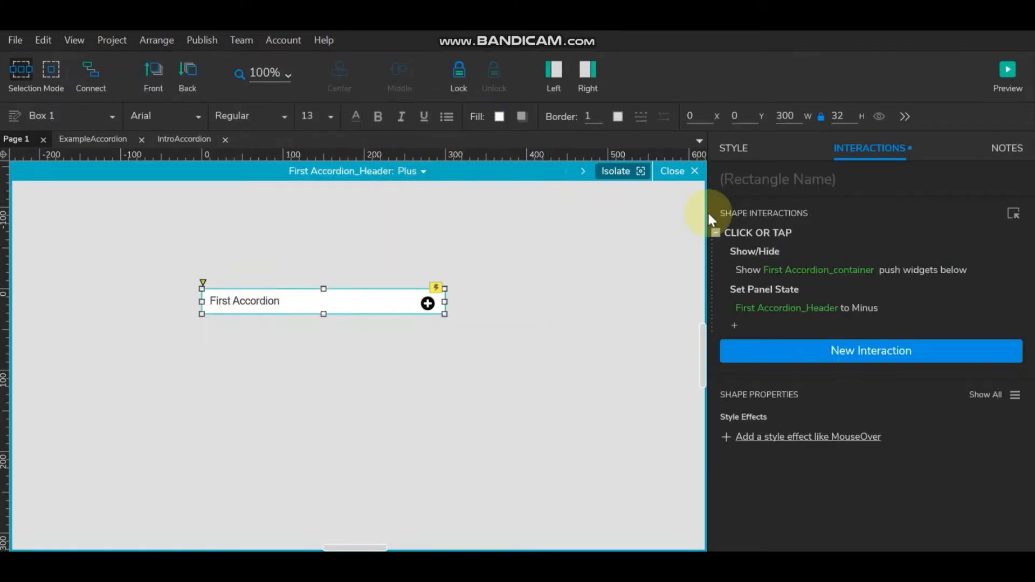
click(768, 231)
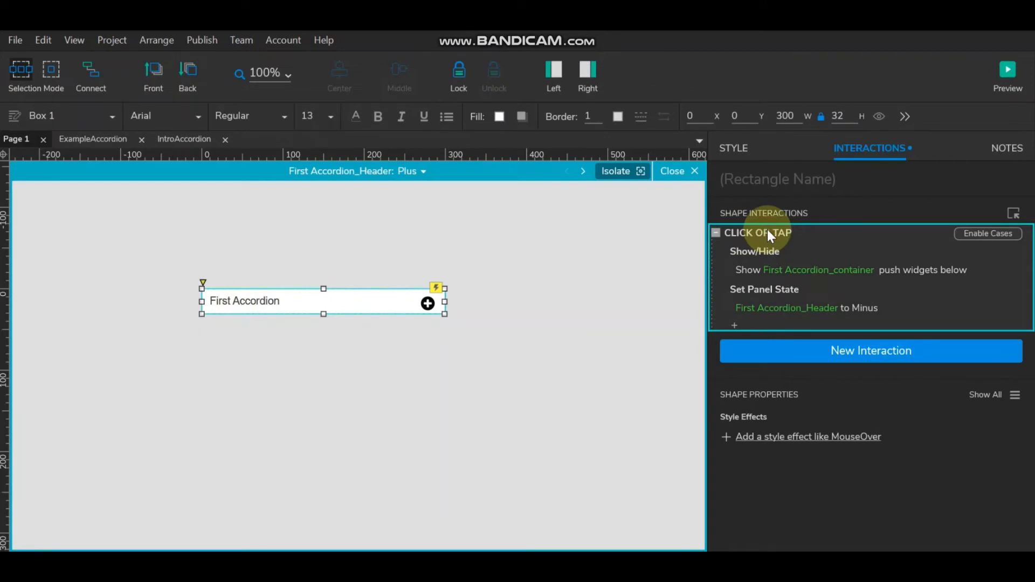
click(413, 171)
click(435, 204)
click(327, 304)
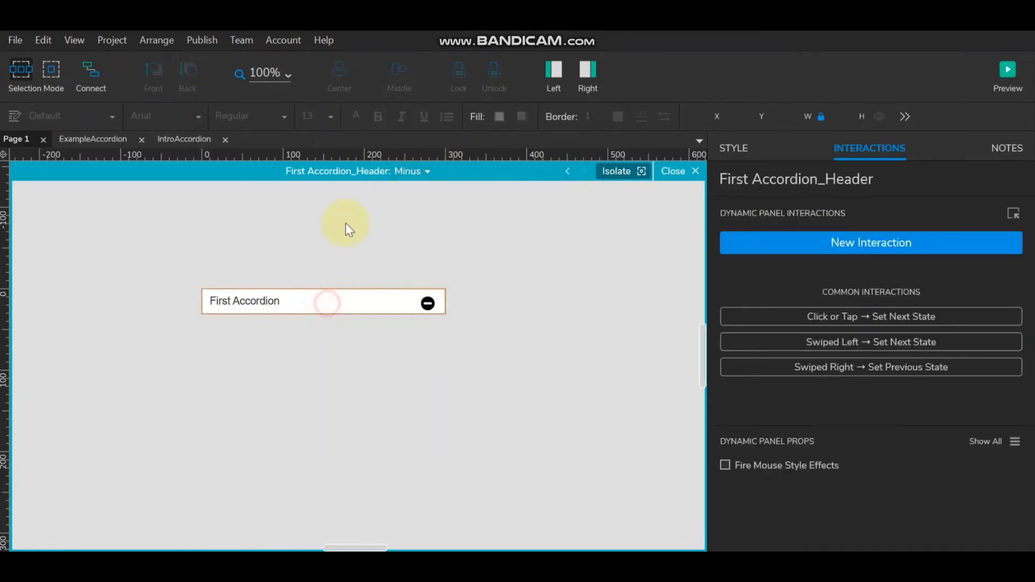
click(965, 196)
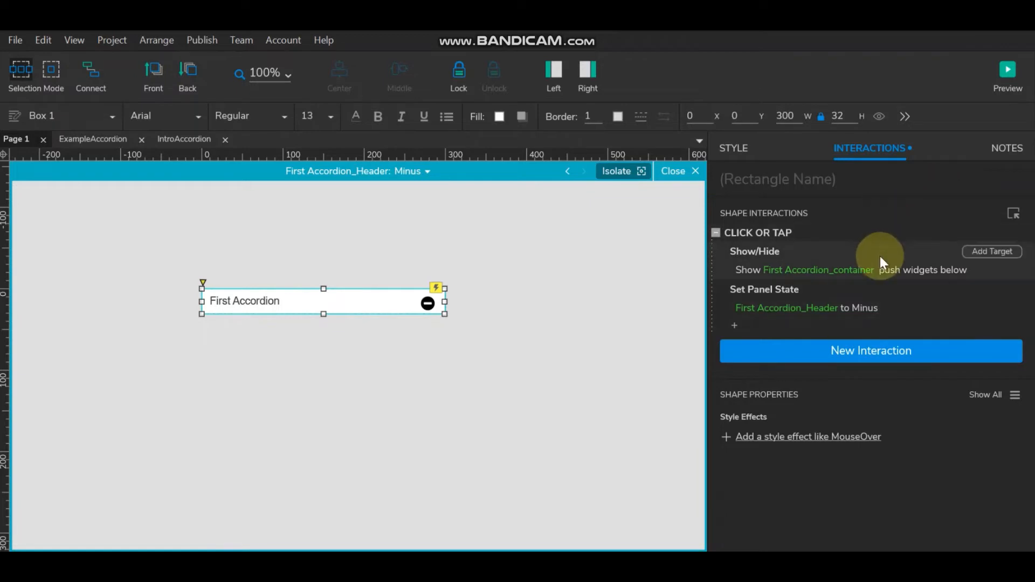
Change the Show/Hide action on the Minus state's rectangle to hide First Accordion_container and pull widgets below
click(826, 267)
double_click(767, 231)
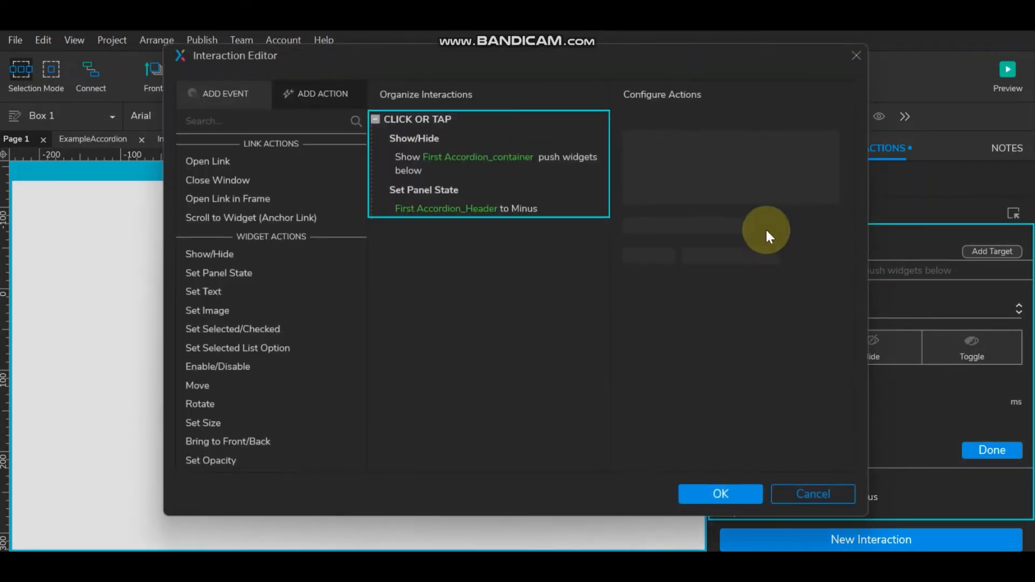
click(436, 155)
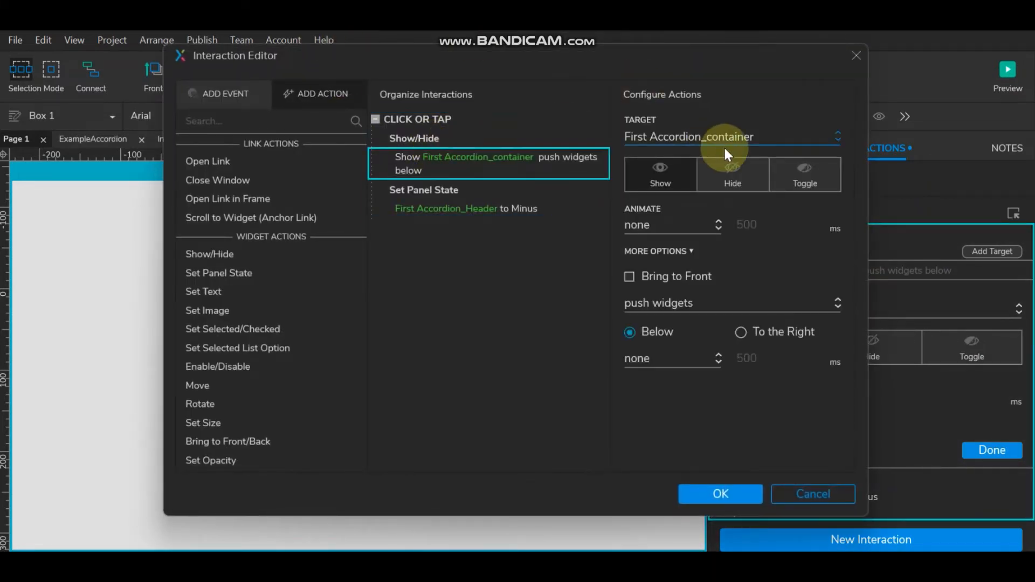
click(739, 177)
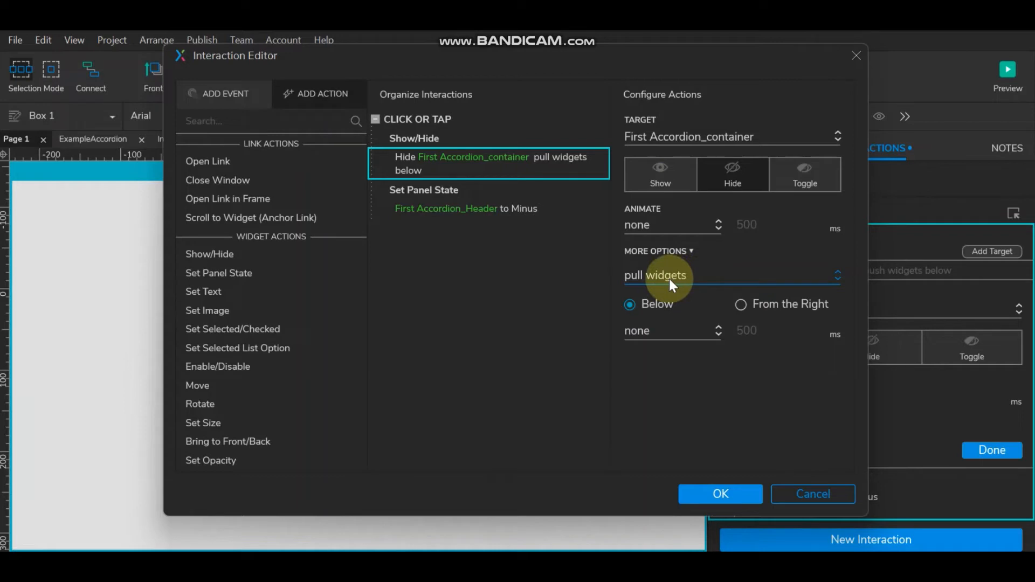
Set the Minus rectangle's Set Panel State action to switch First Accordion_Header to Plus and confirm the interaction edits
click(448, 206)
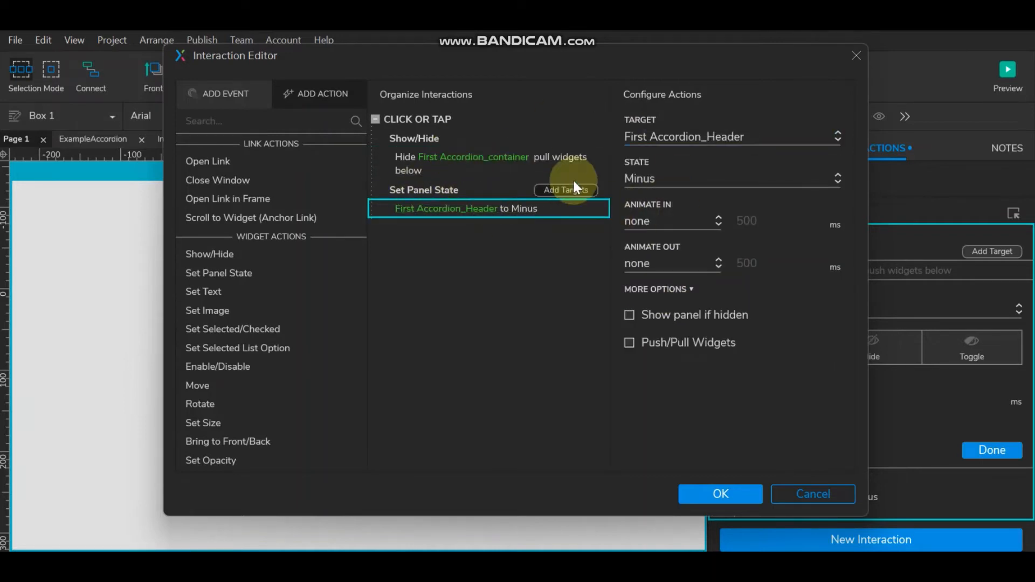
click(677, 179)
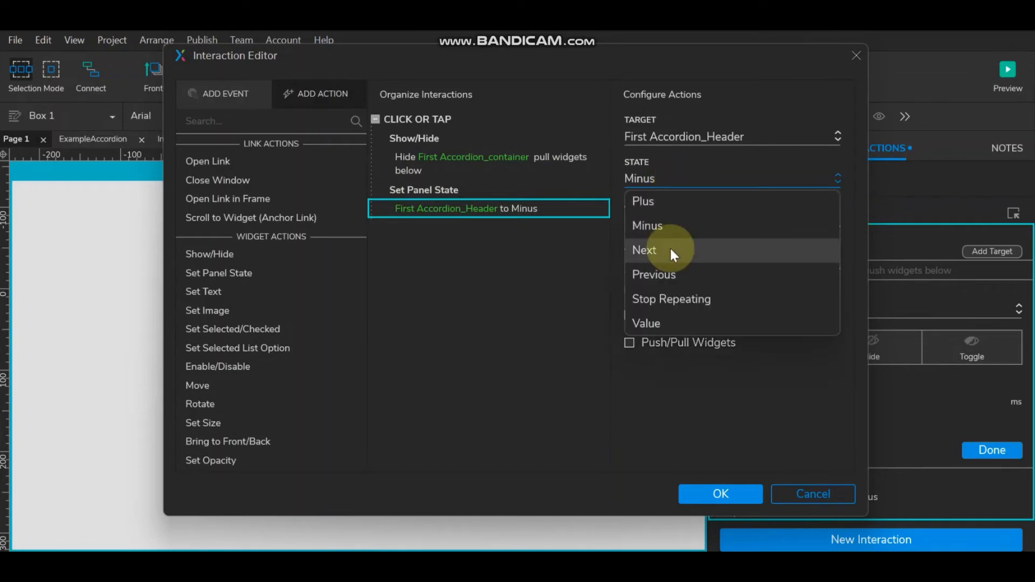
click(671, 202)
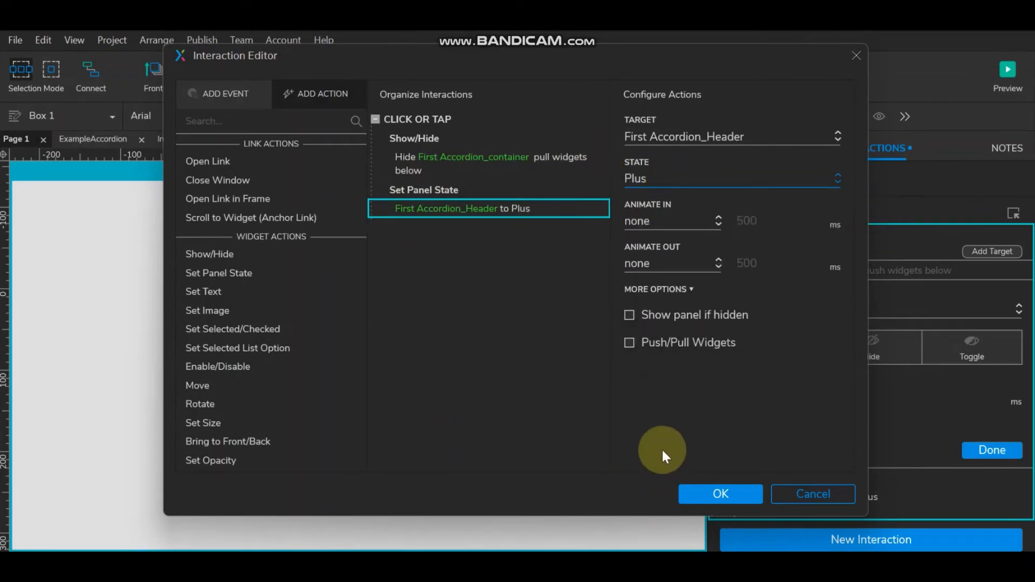
click(727, 493)
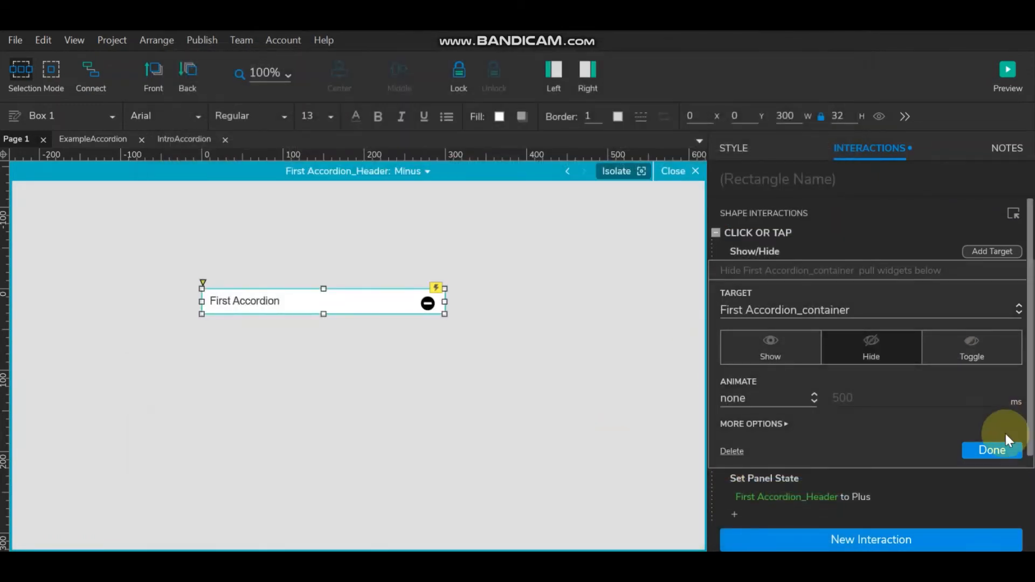
Confirm the hide action in the First Accordion header's Minus state, switch back to its Plus state and close the panel editing
click(1000, 447)
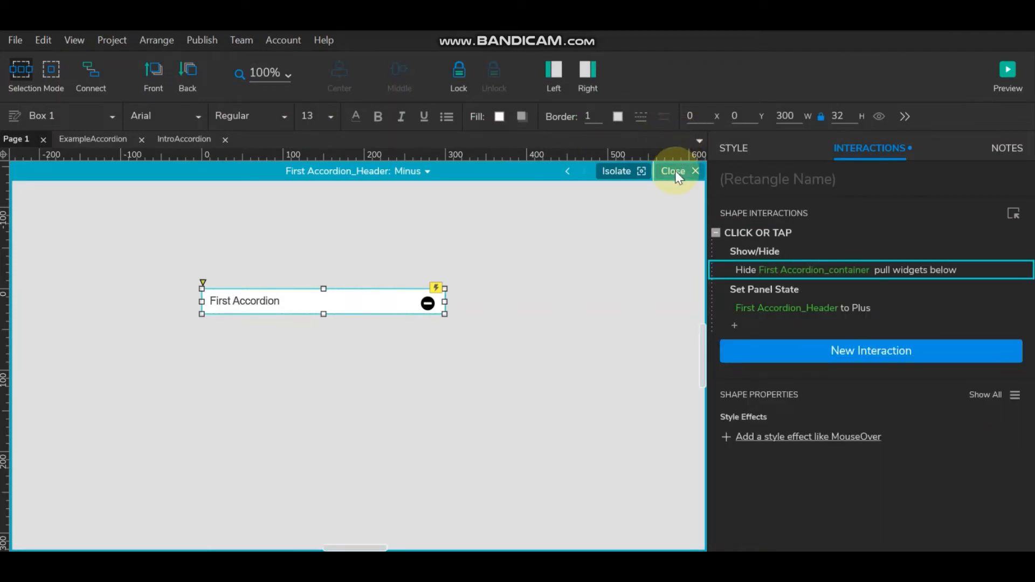
click(427, 172)
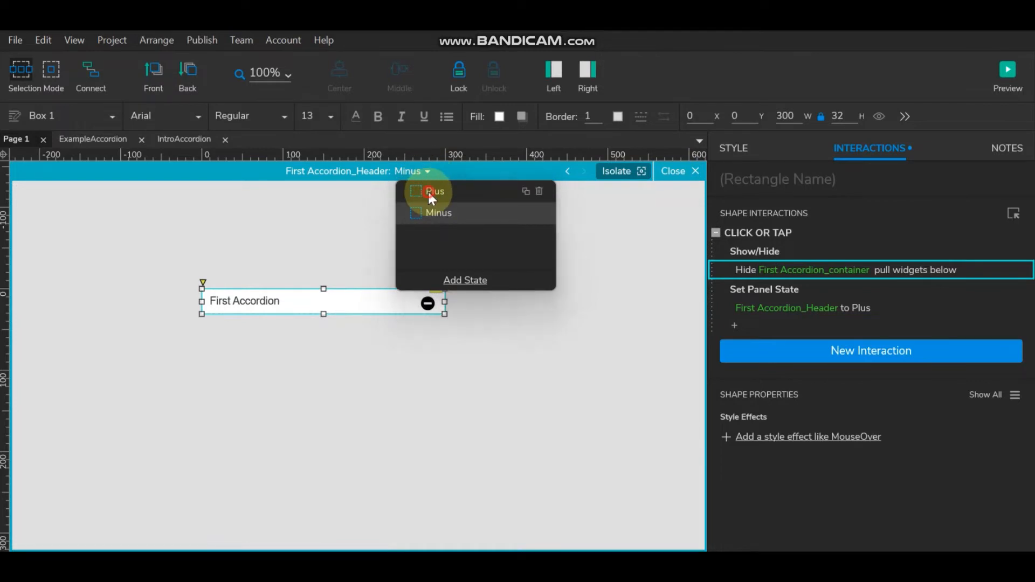
click(429, 192)
click(677, 171)
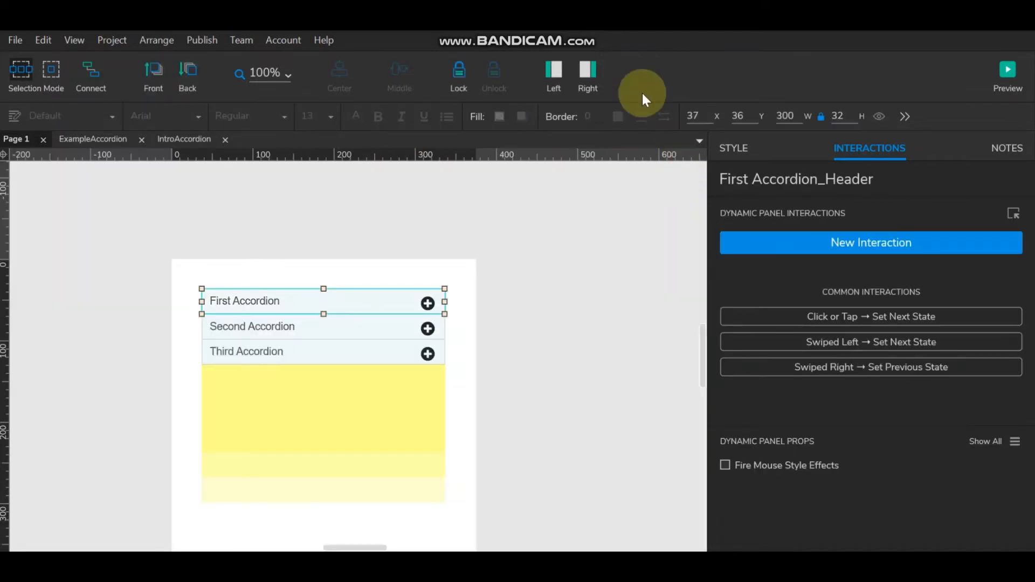
click(488, 324)
Add a Click or Tap interaction with a Show/Hide action to the rectangle in Second Accordion_Header's Plus state
click(324, 335)
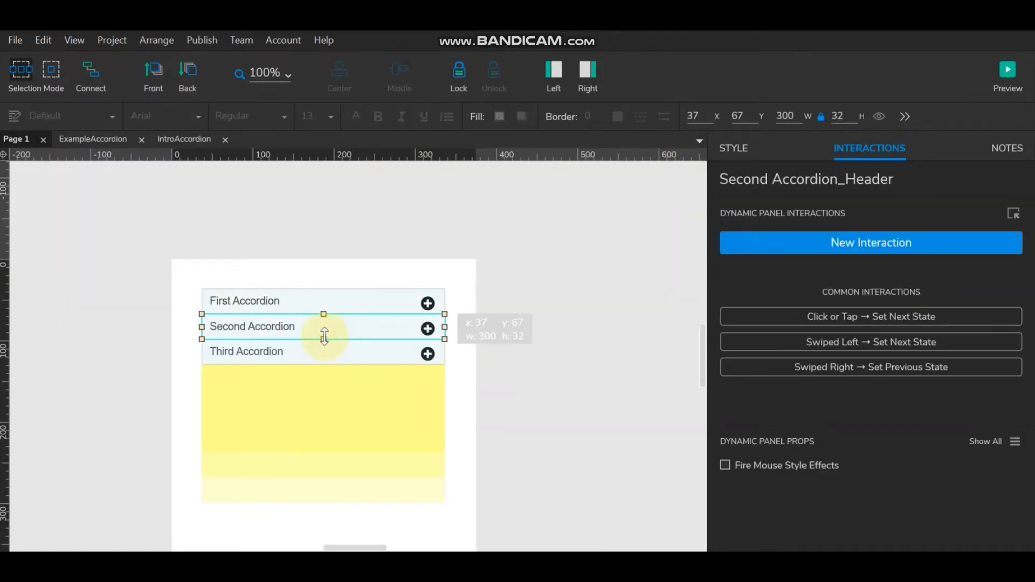
double_click(318, 326)
click(280, 322)
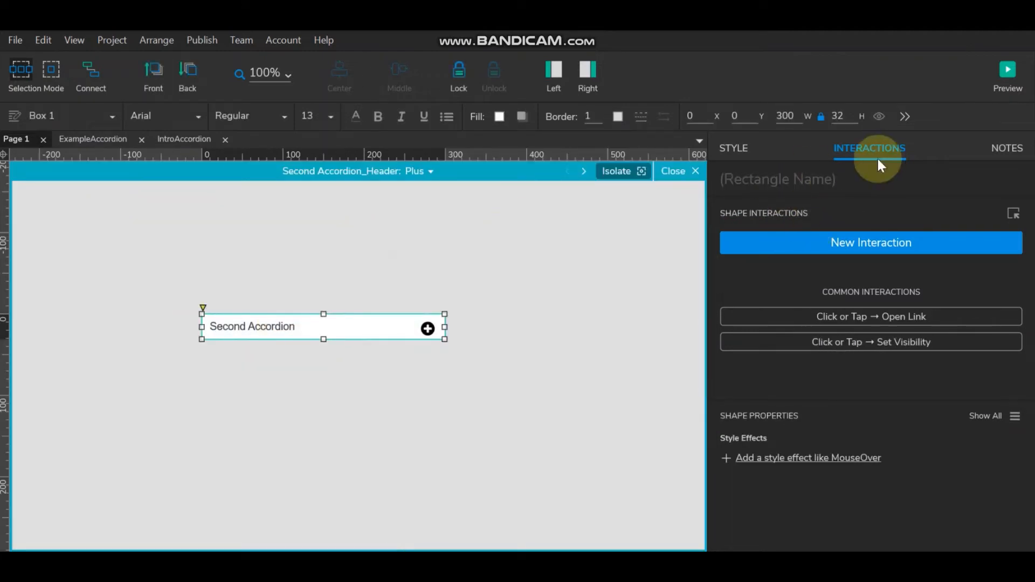
click(865, 248)
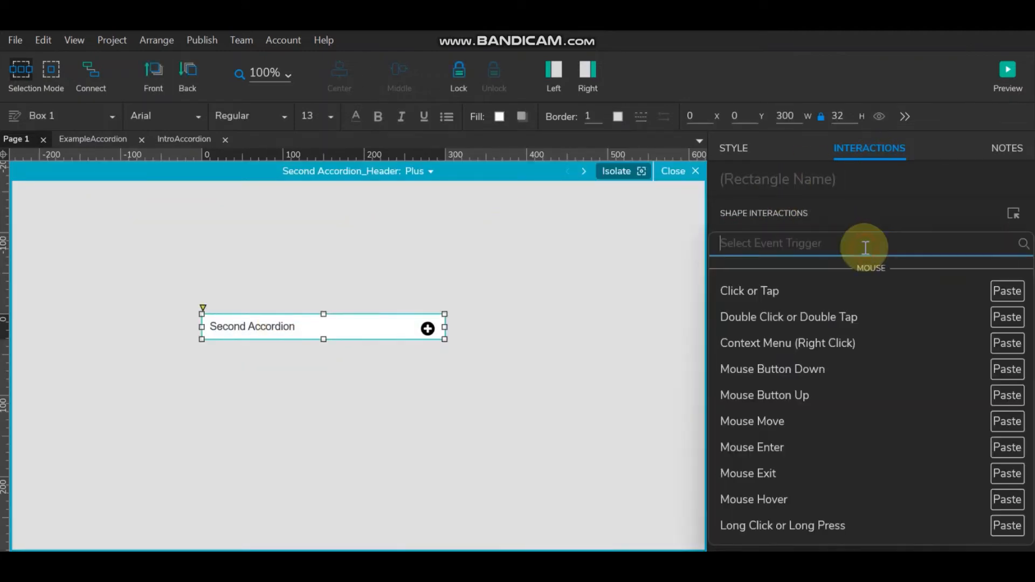
click(764, 290)
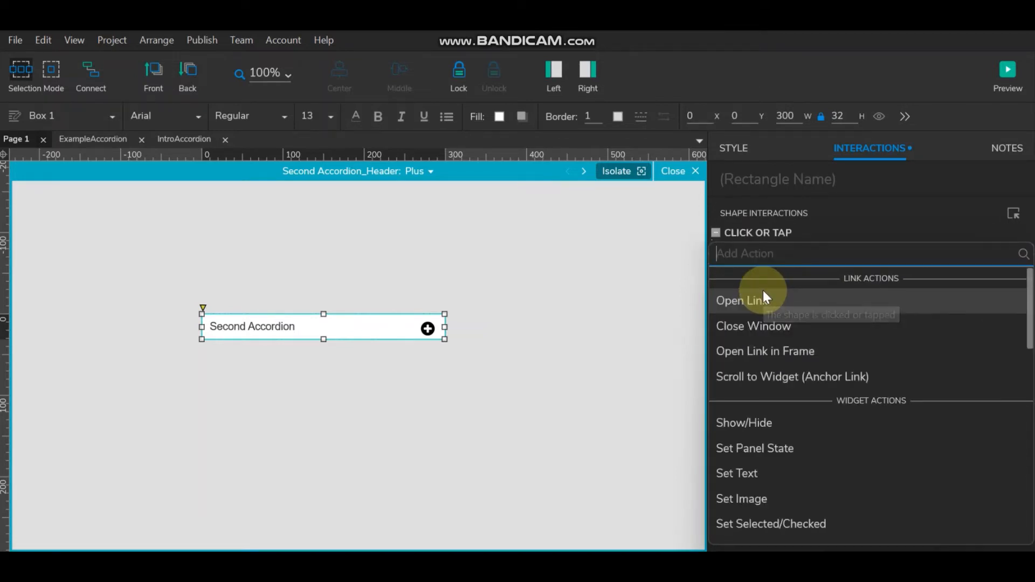
click(750, 423)
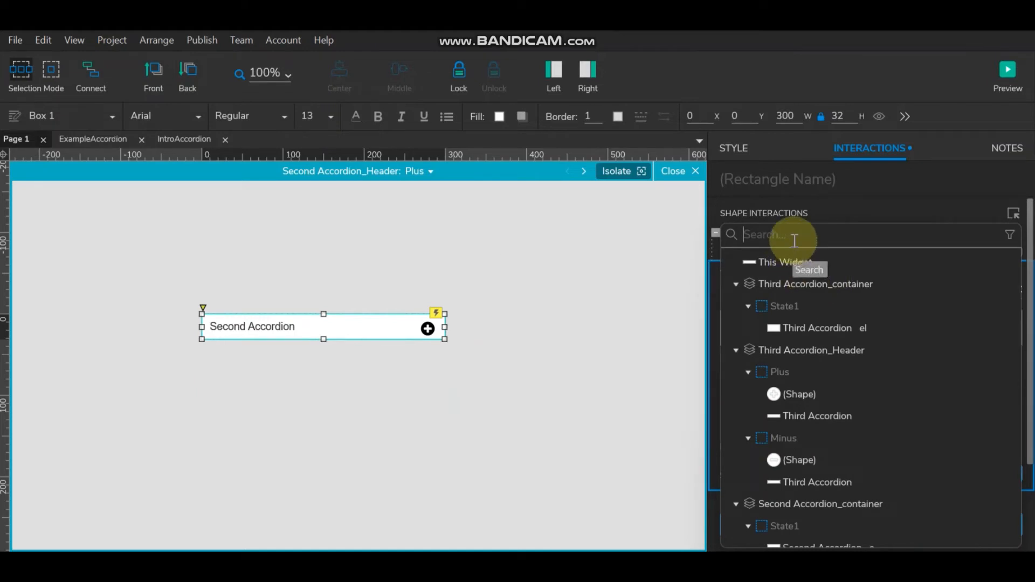
In the Interaction Editor, set the Show/Hide action to show Second Accordion_container and push widgets below
click(778, 210)
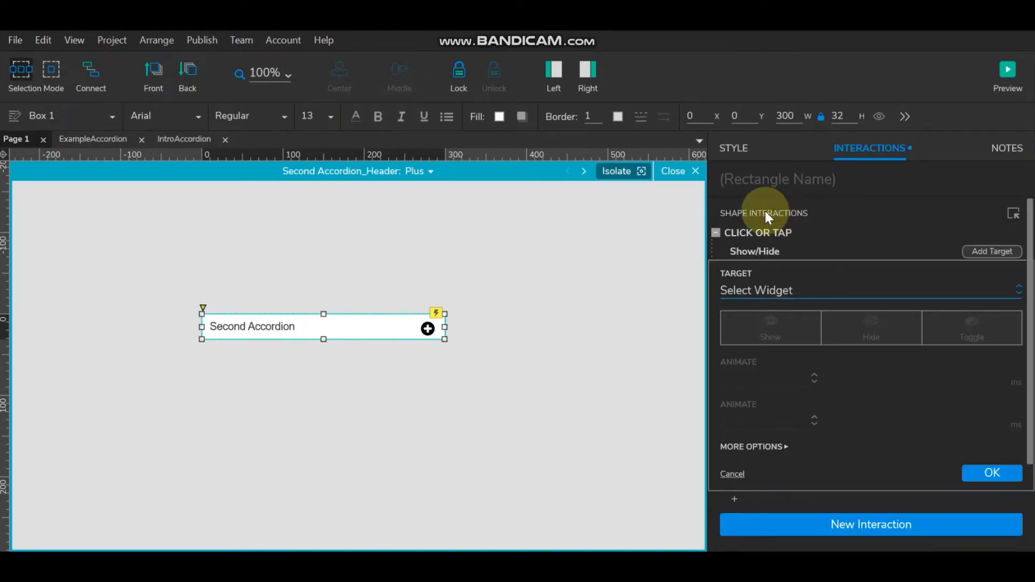
double_click(762, 229)
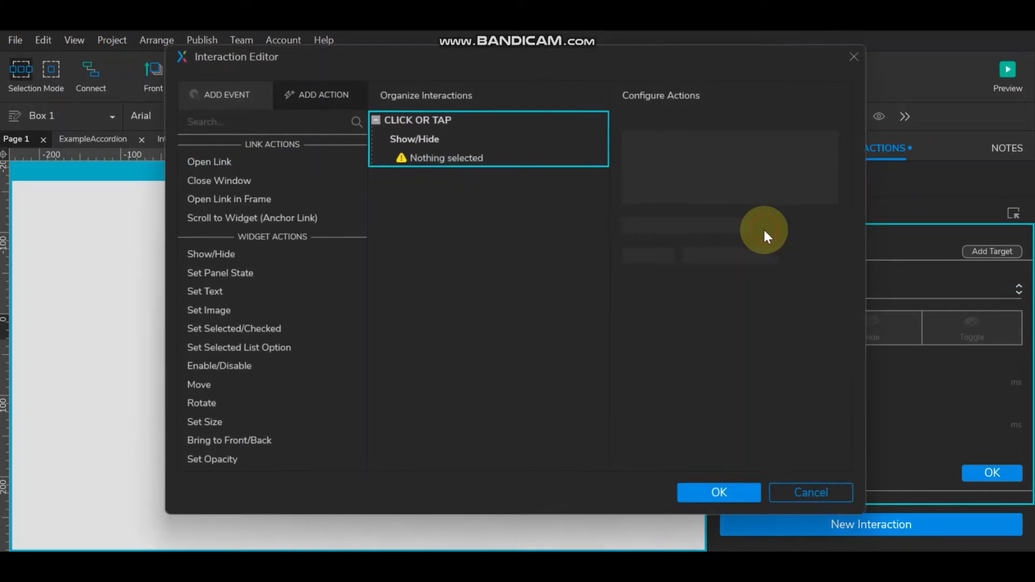
click(452, 155)
click(720, 140)
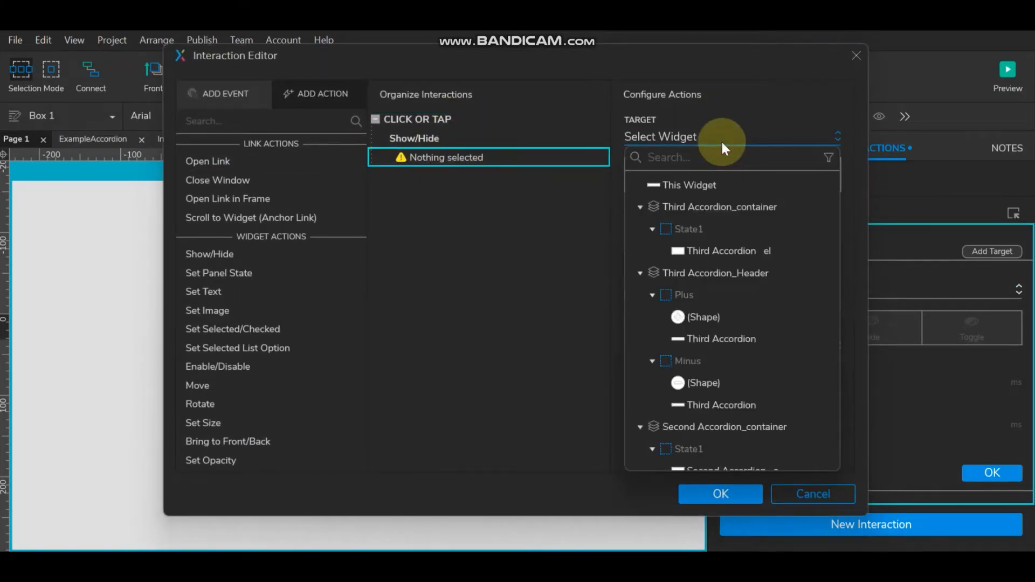
text(second)
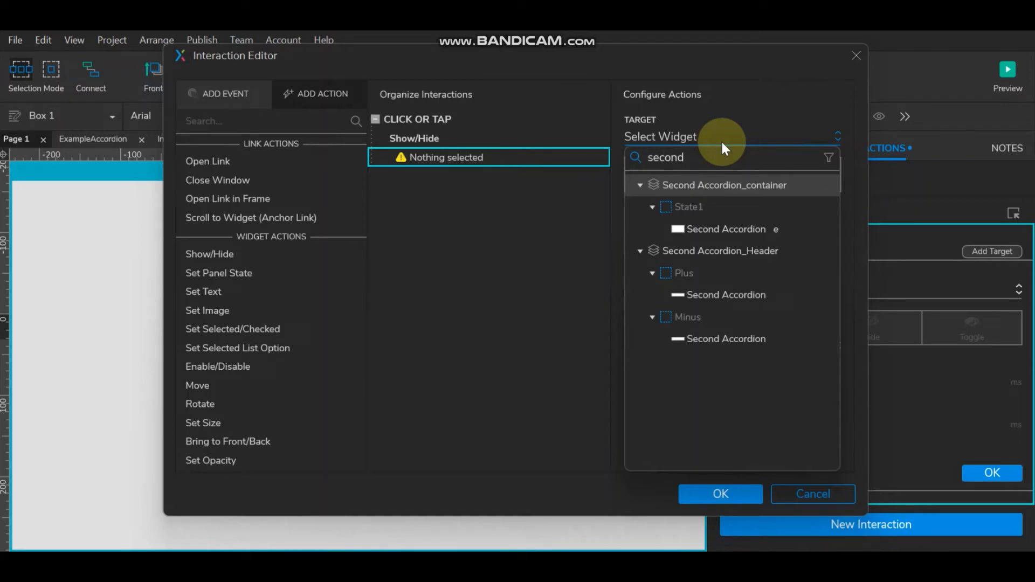
mouse_move(722, 227)
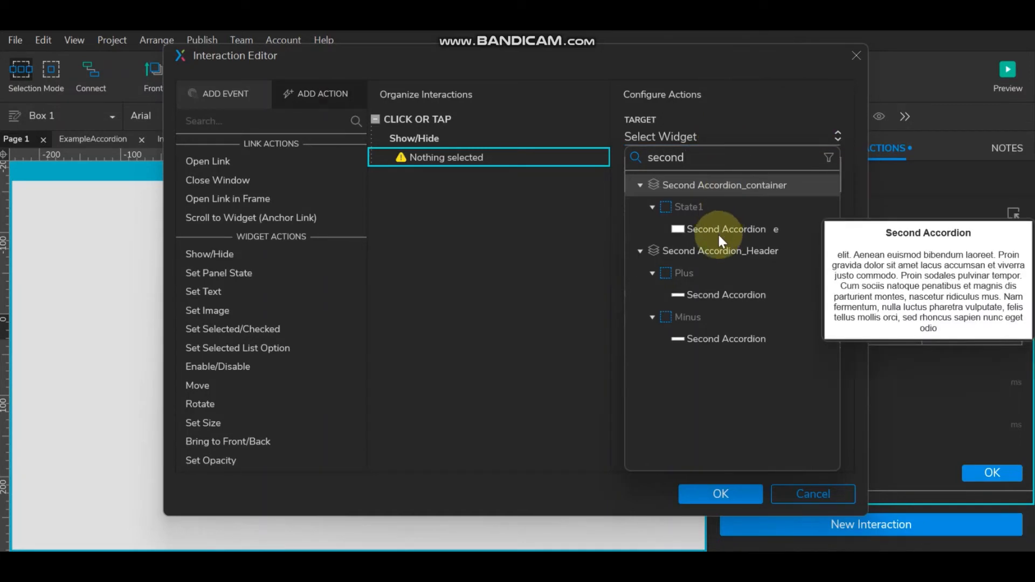
click(720, 186)
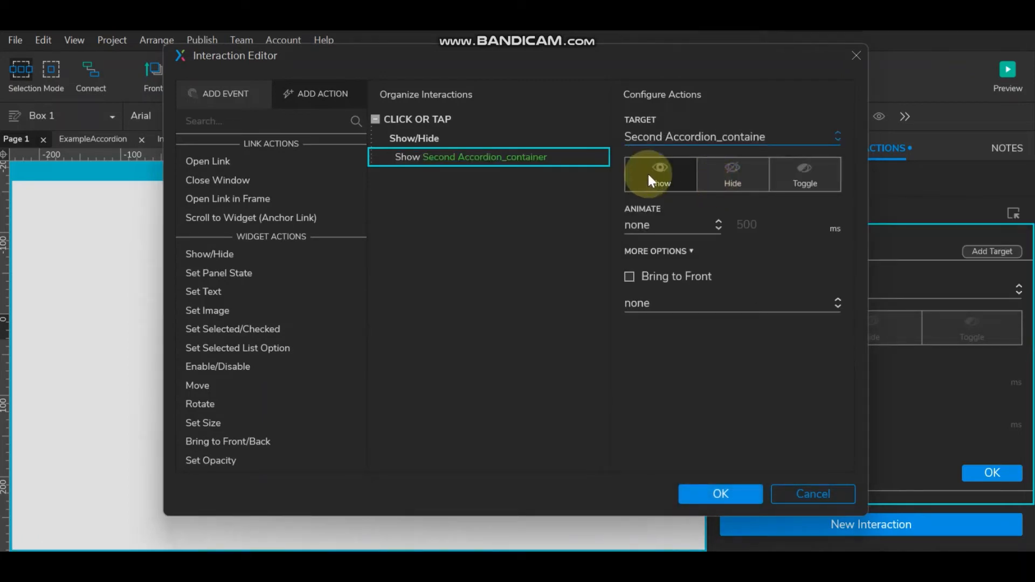
click(683, 306)
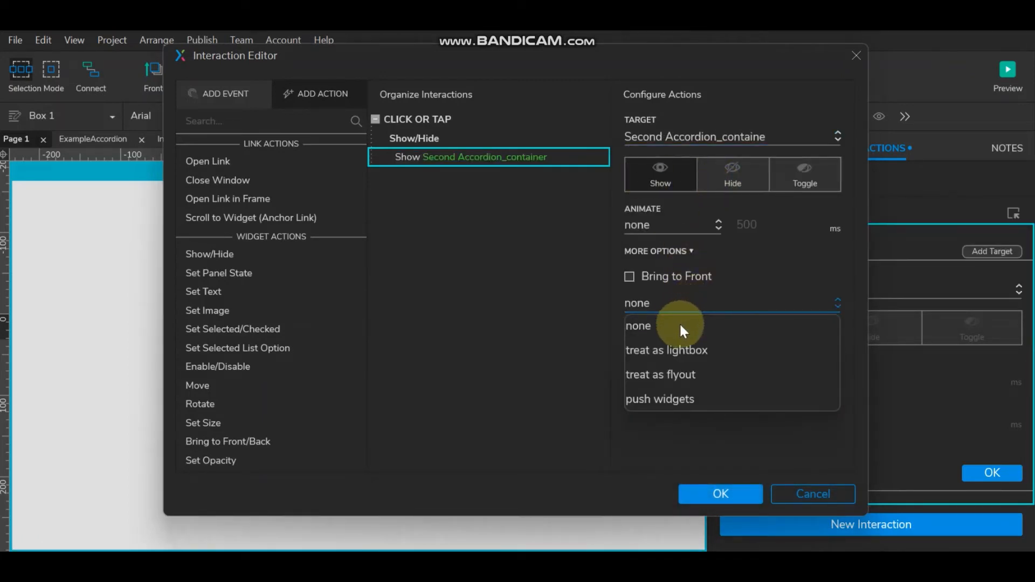
click(672, 400)
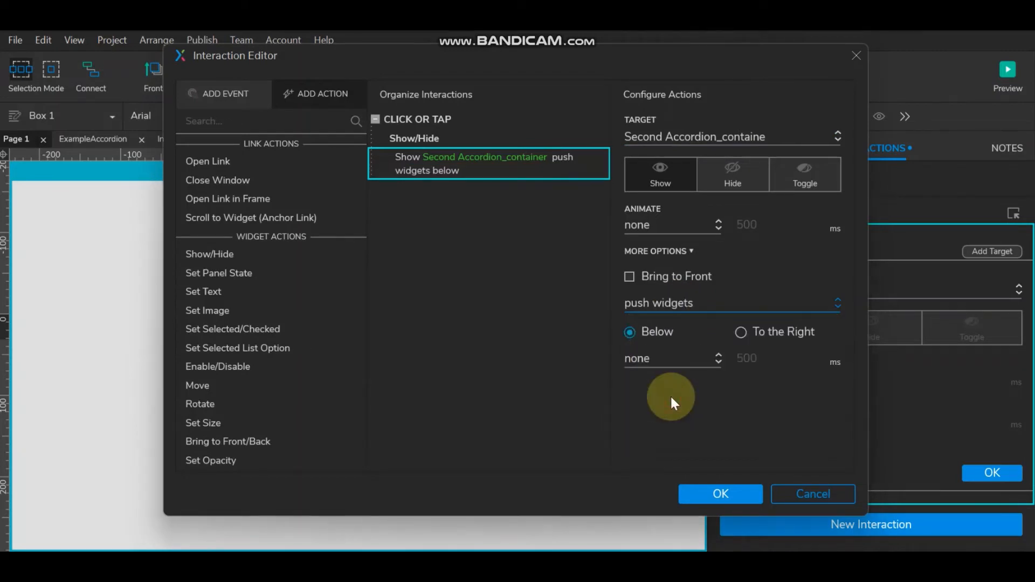
Add a Set Panel State action that switches Second Accordion_Header to Minus, and accept the interaction
click(209, 273)
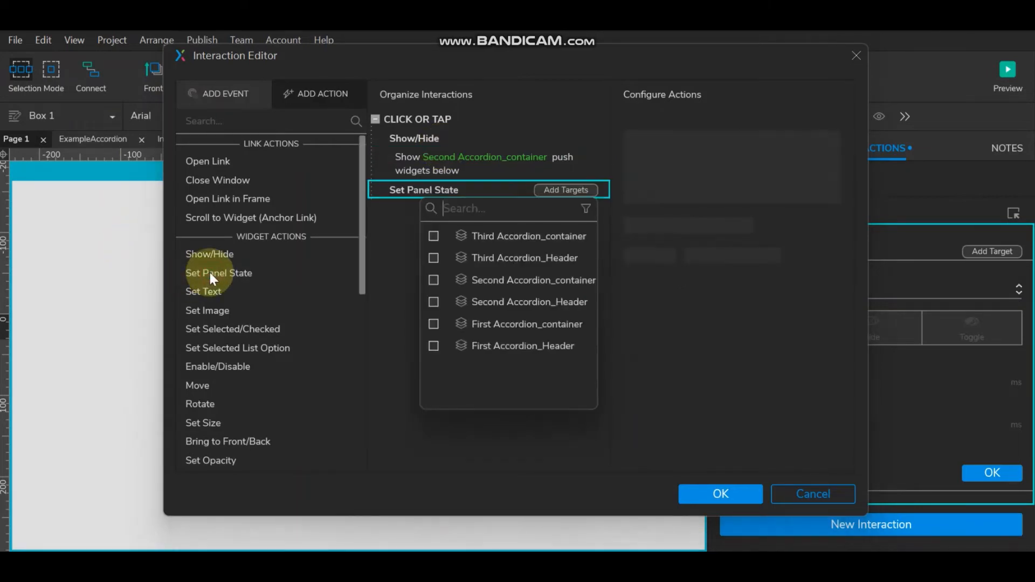
mouse_move(577, 298)
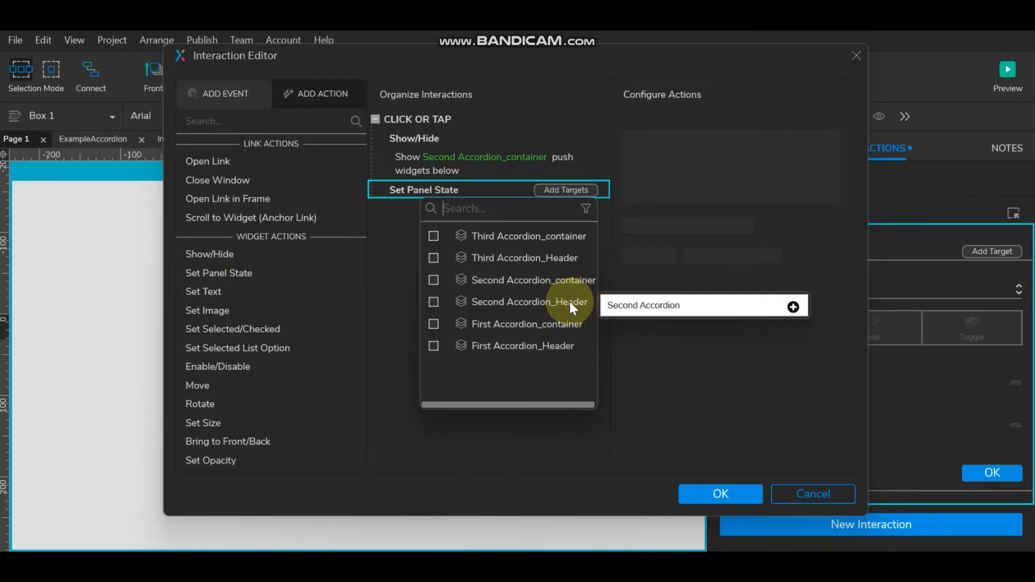
click(433, 301)
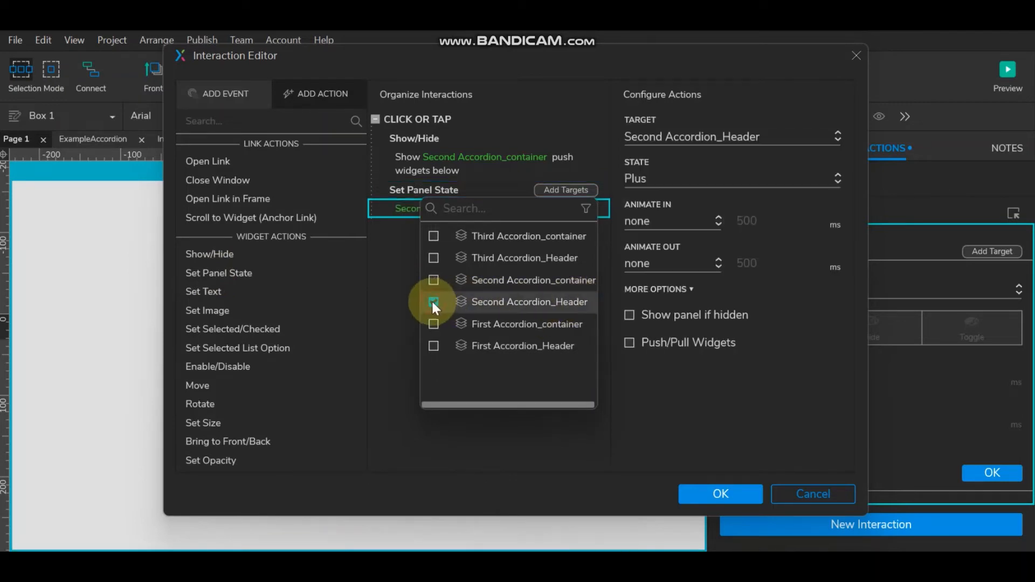
click(723, 177)
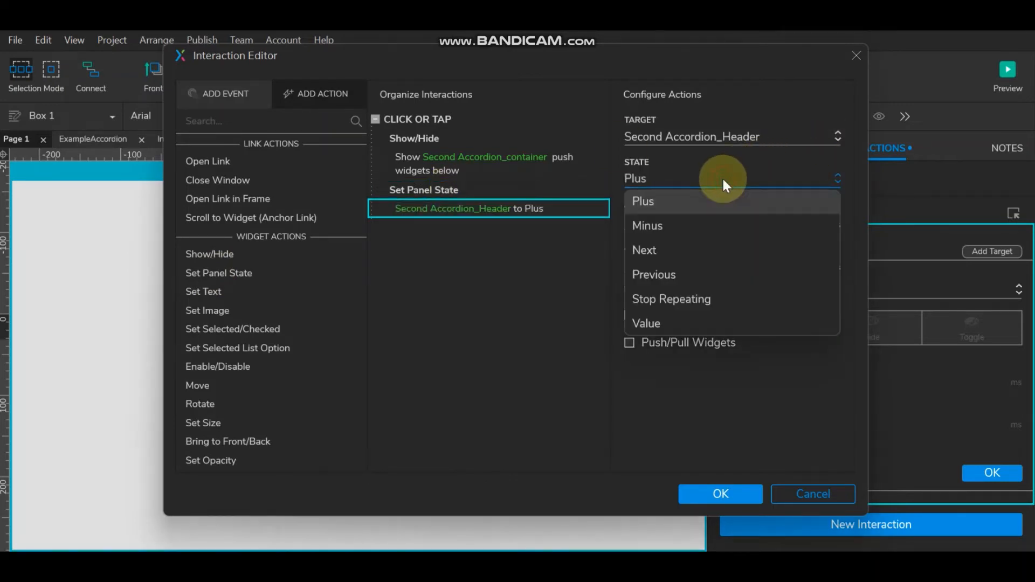
click(717, 221)
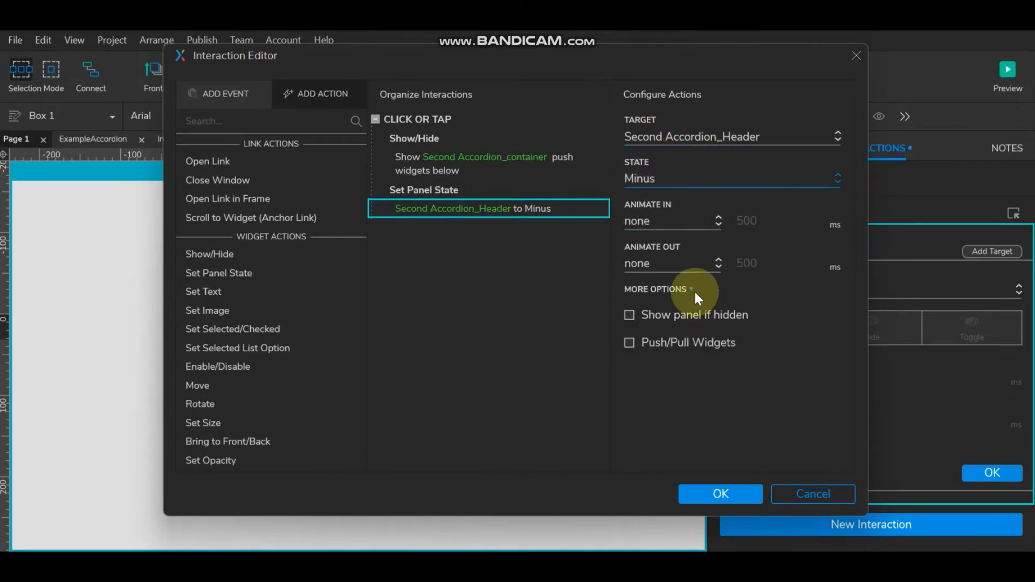
click(725, 493)
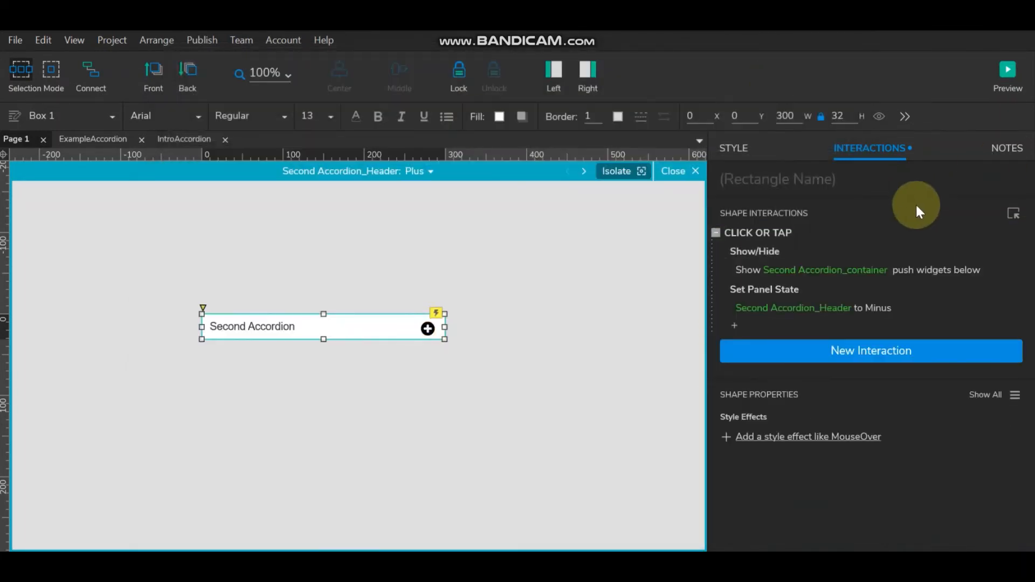
Copy the Click or Tap interaction from the Plus state to the Second Accordion rectangle in the Minus state
click(786, 227)
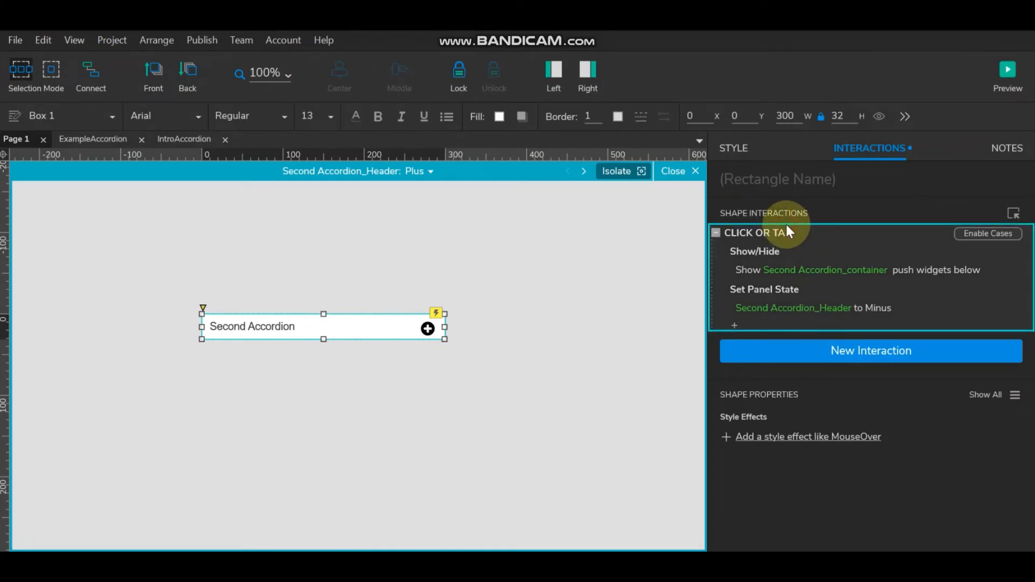
click(431, 171)
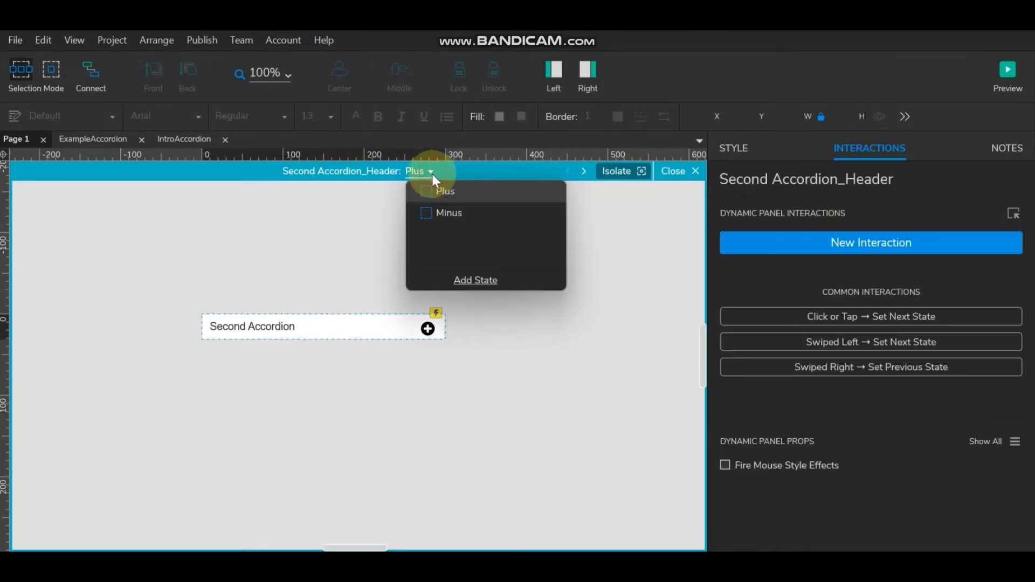
click(452, 214)
click(275, 328)
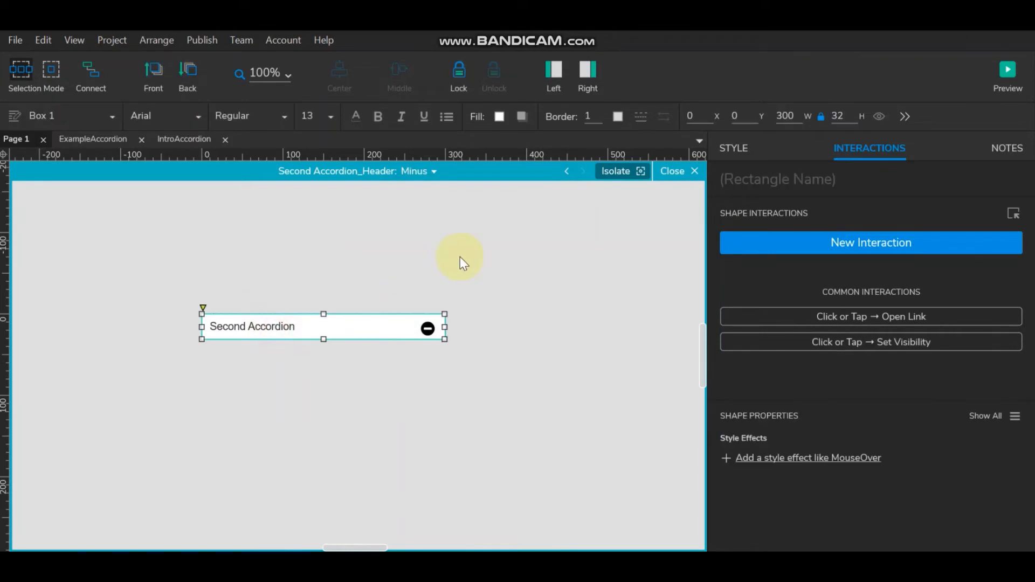
key(ctrl+v)
Change the copied interaction to hide Second Accordion_container and set Second Accordion_Header to Plus, and close the panel editing
click(779, 269)
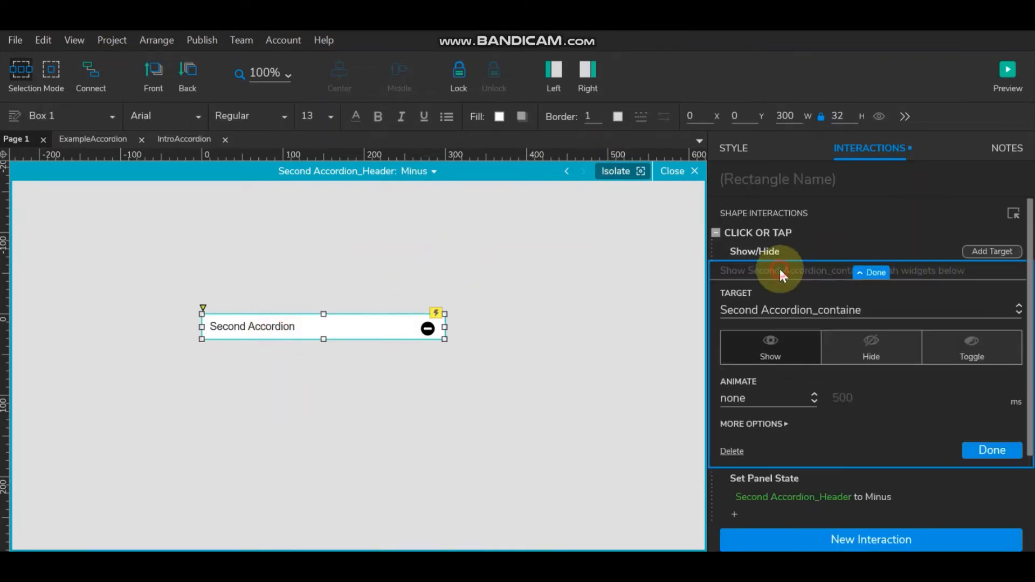
click(871, 351)
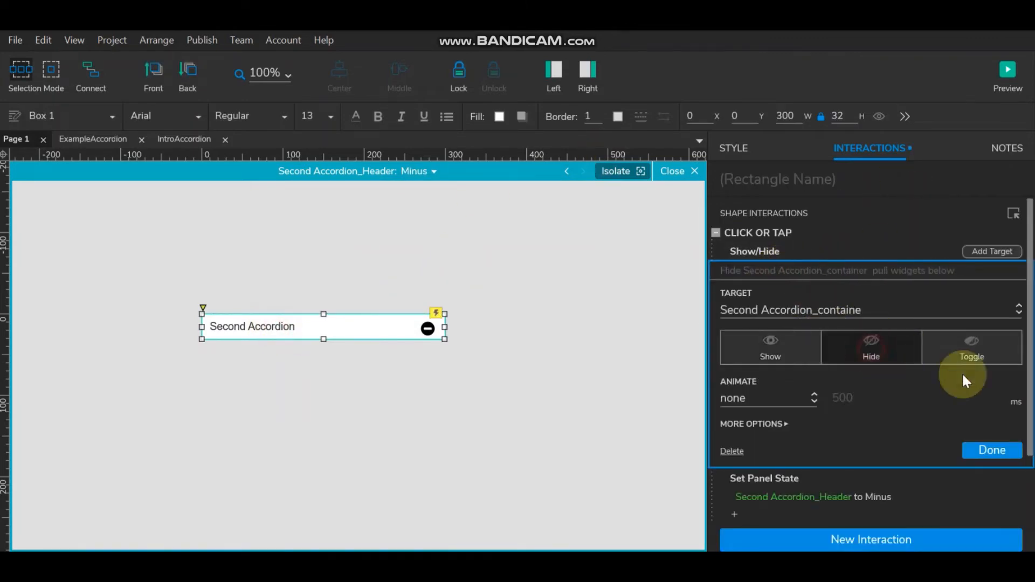
click(990, 451)
click(800, 310)
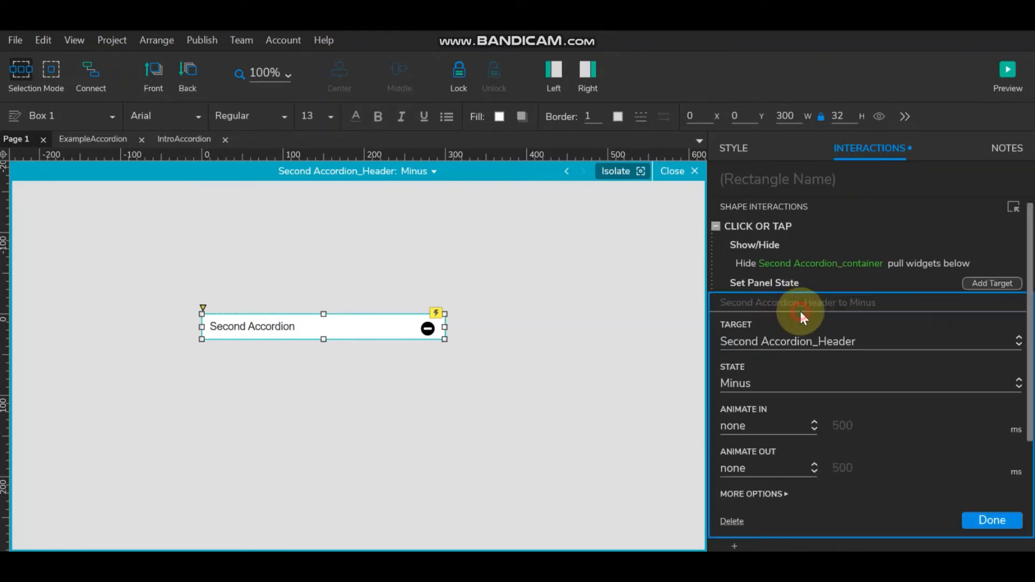
click(784, 381)
click(784, 403)
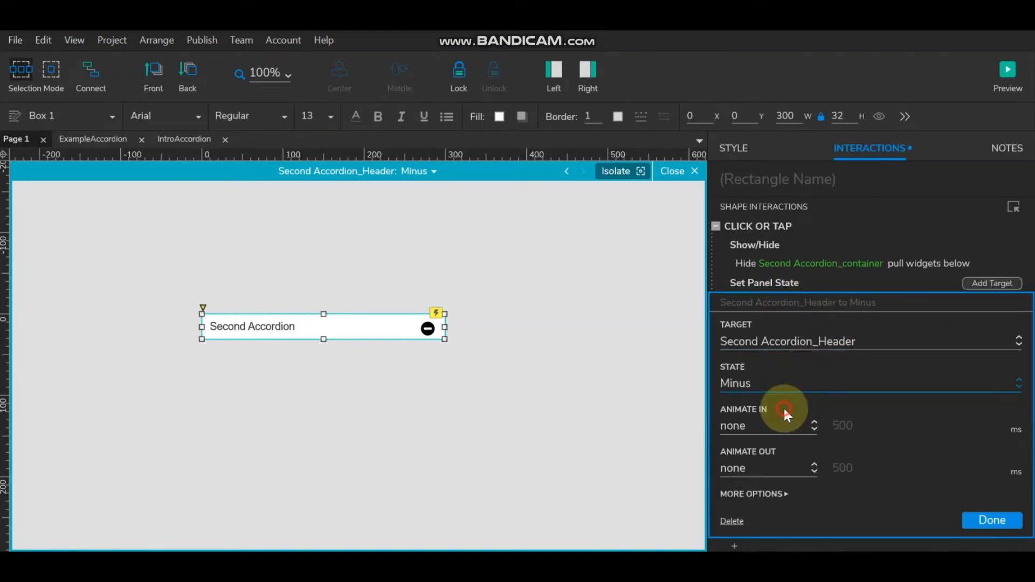
click(1019, 522)
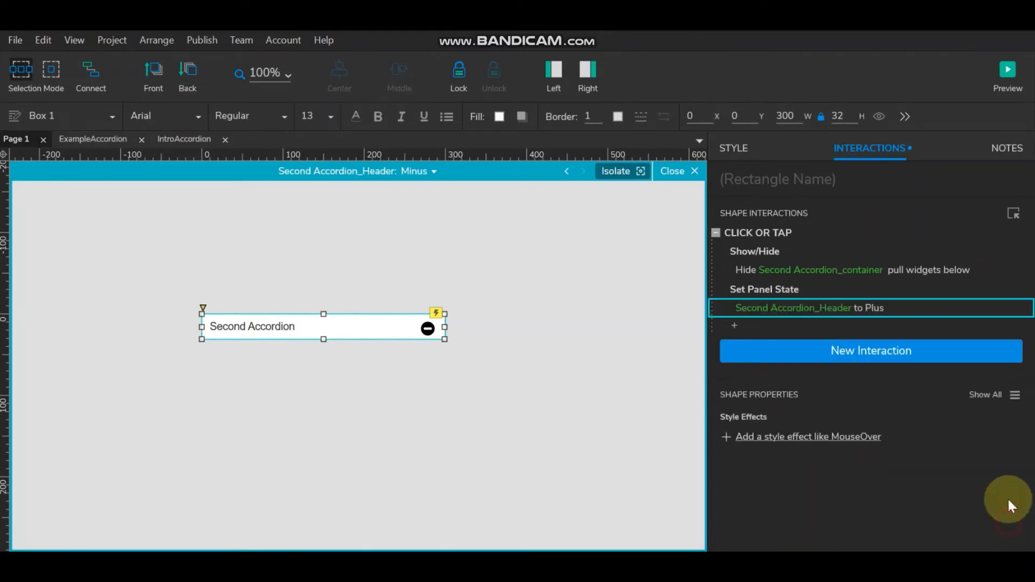
click(673, 171)
Open the Plus state of Third Accordion_Header and give its rectangle a Click or Tap interaction that shows Third Accordion_container
double_click(331, 348)
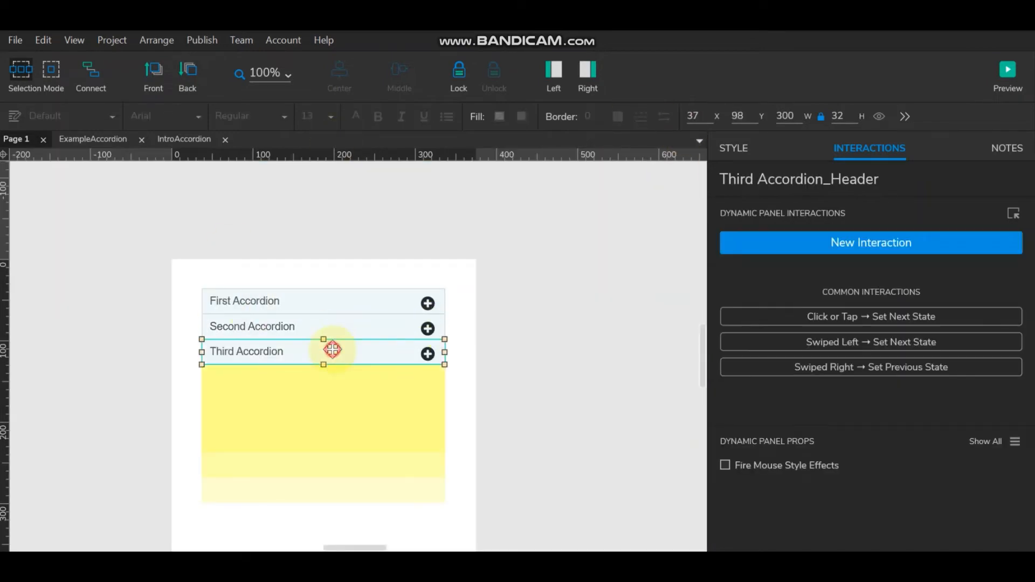
click(274, 354)
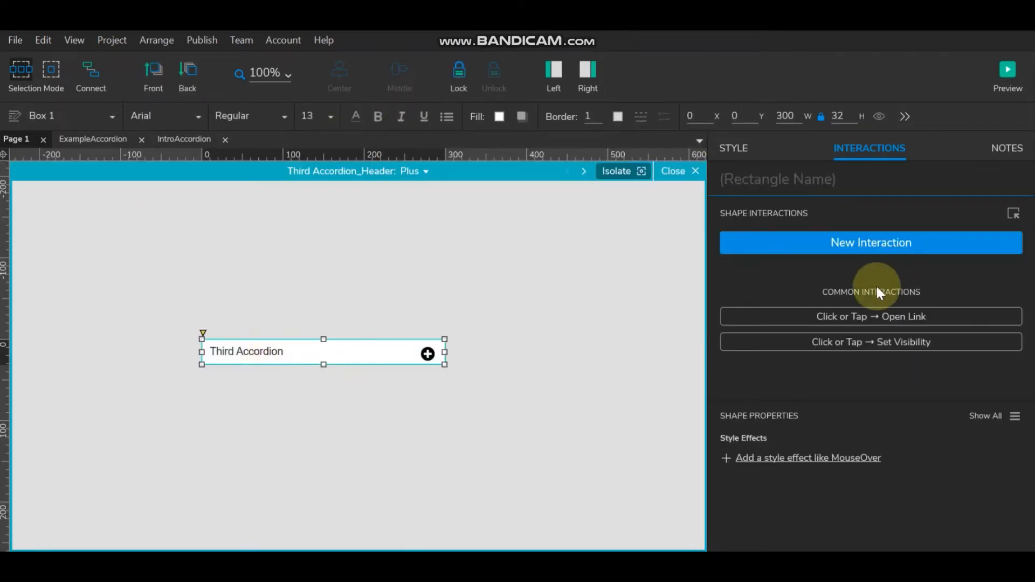
click(867, 240)
click(779, 293)
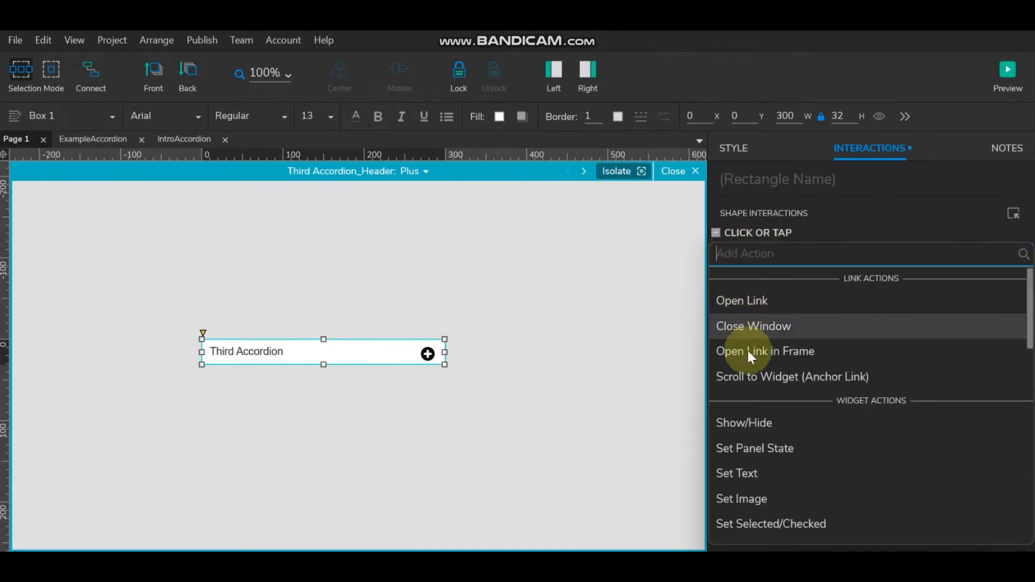
click(751, 425)
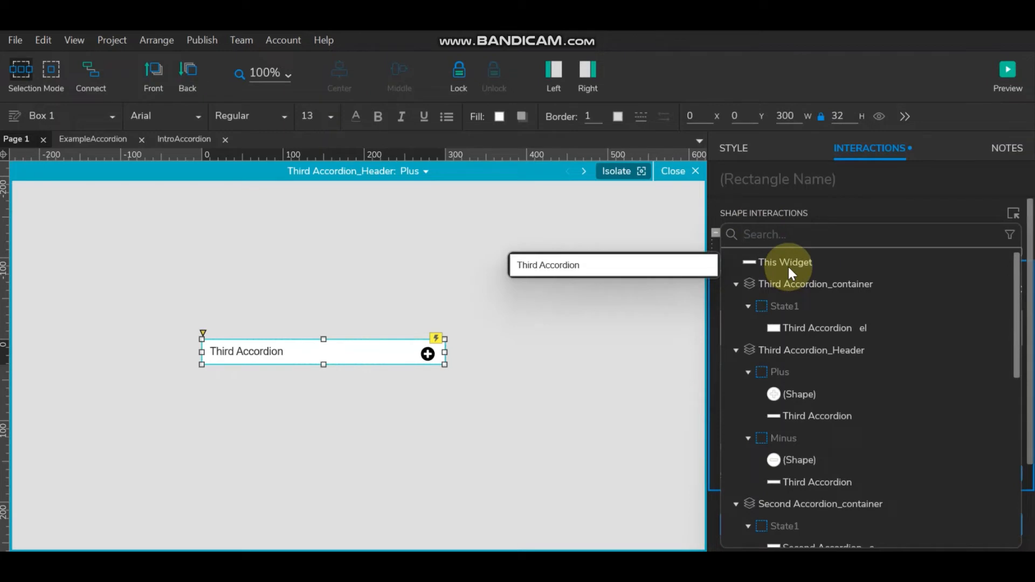
text(thi)
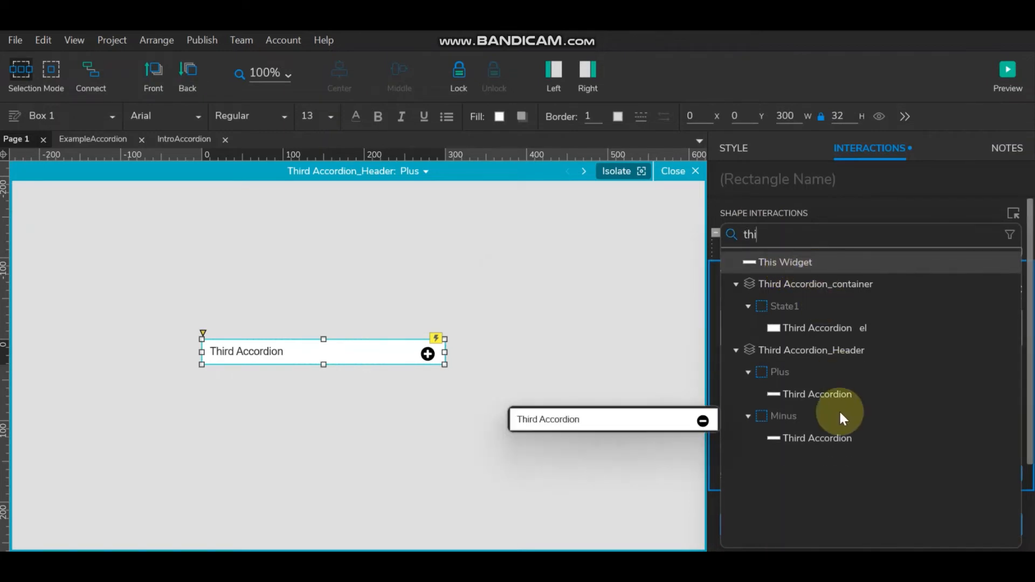
click(813, 283)
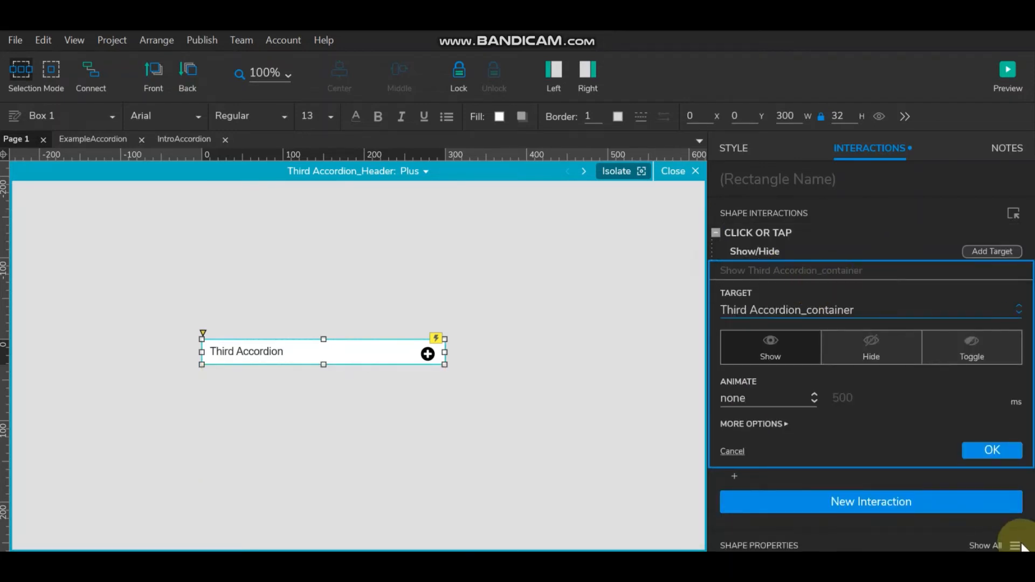
click(1001, 449)
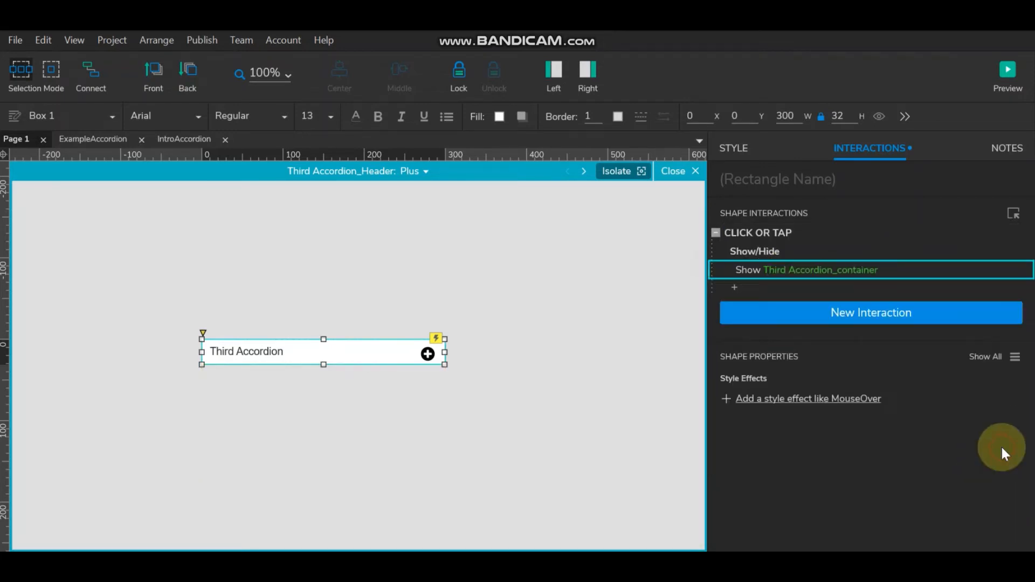
Set the Show action for Third Accordion_container to push widgets below
click(781, 269)
scroll(813, 434, down, 2)
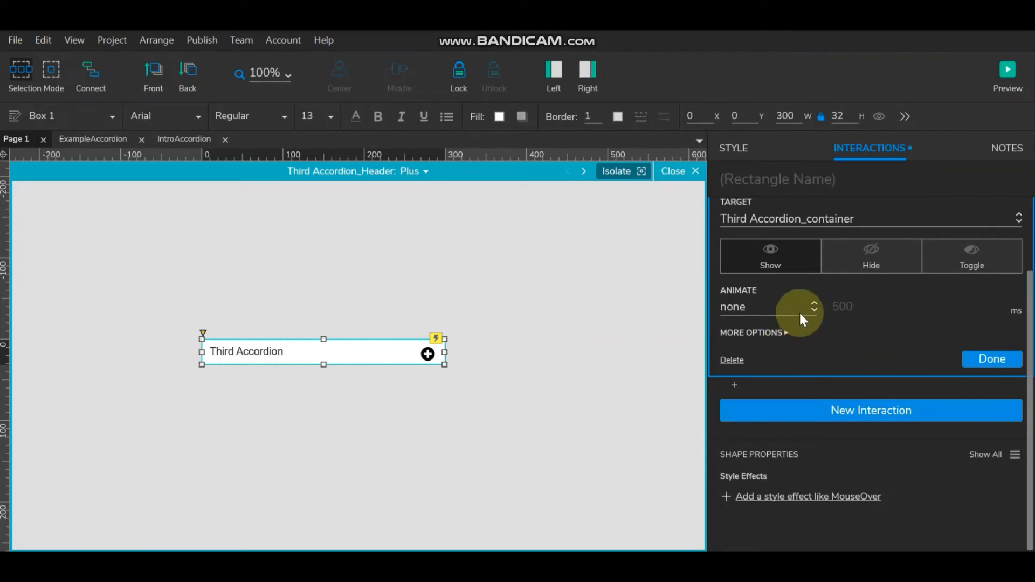
click(786, 333)
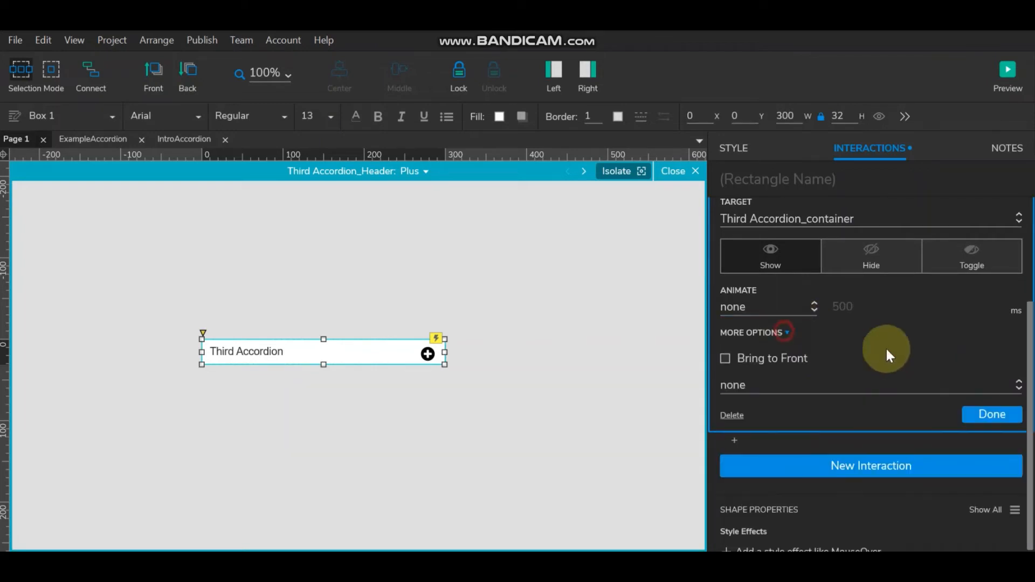
click(812, 386)
click(797, 479)
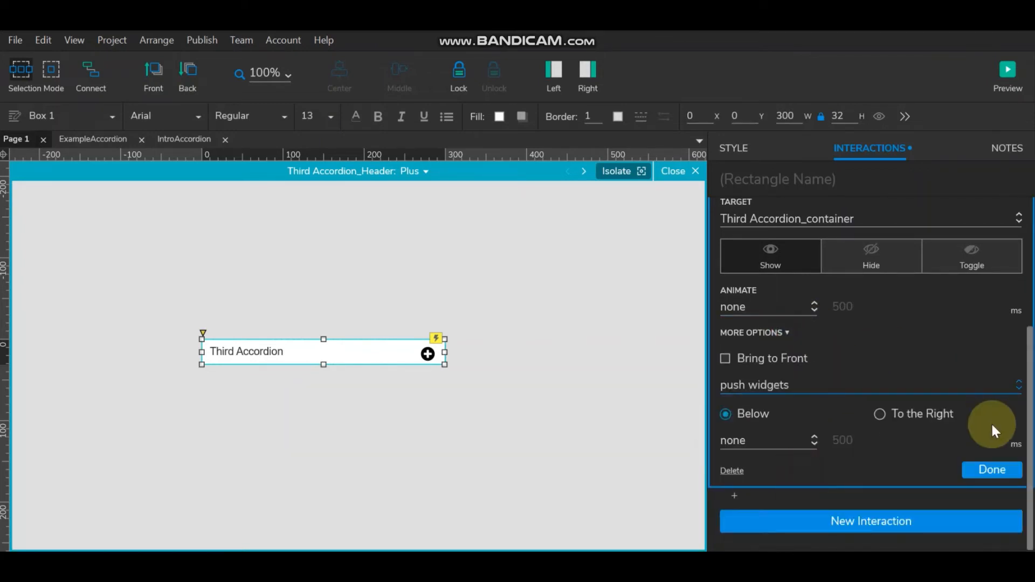
click(983, 470)
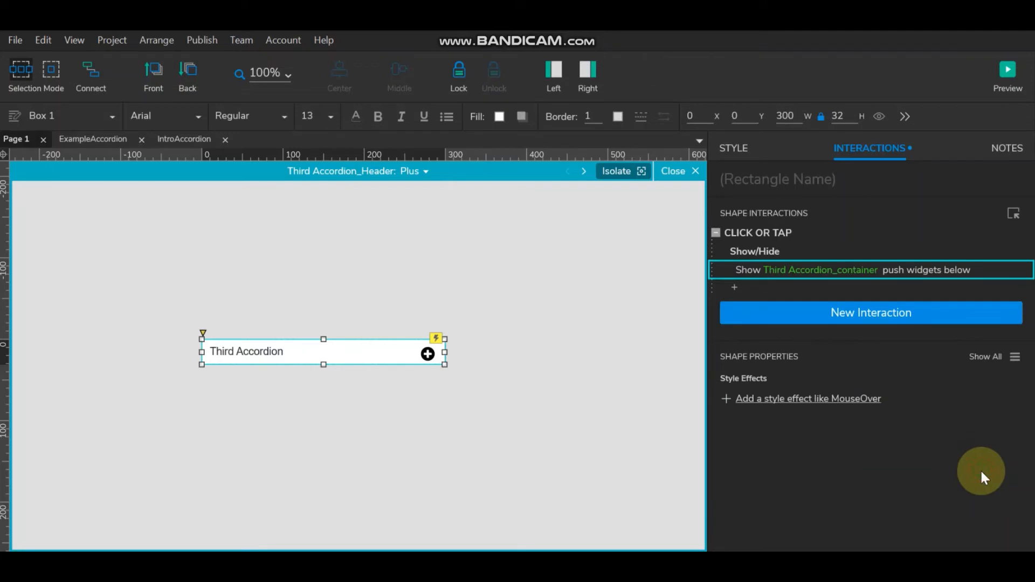
In the Interaction Editor, add a Set Panel State action that switches Third Accordion_Header to Minus, and accept it
double_click(753, 232)
click(240, 273)
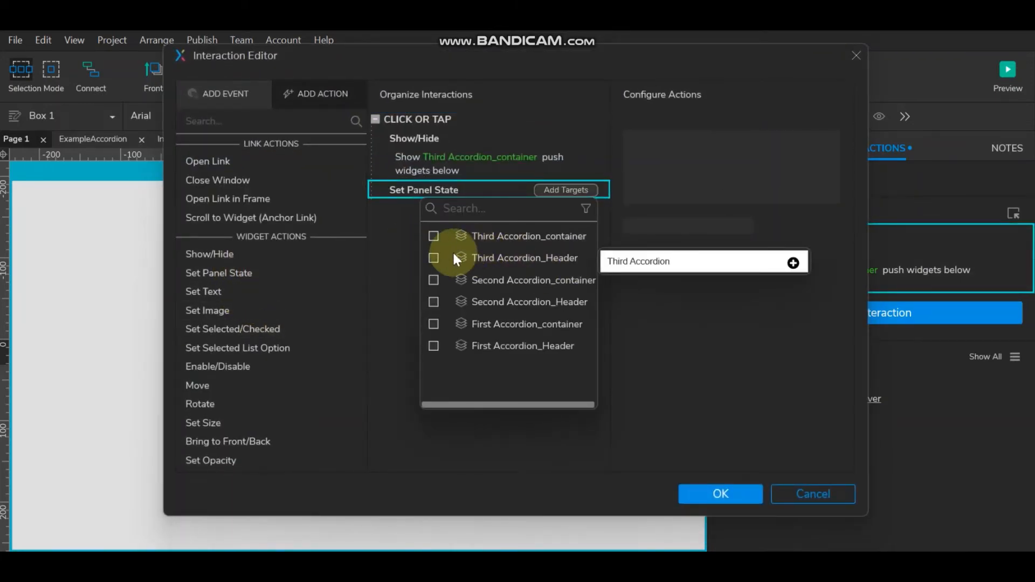
click(432, 258)
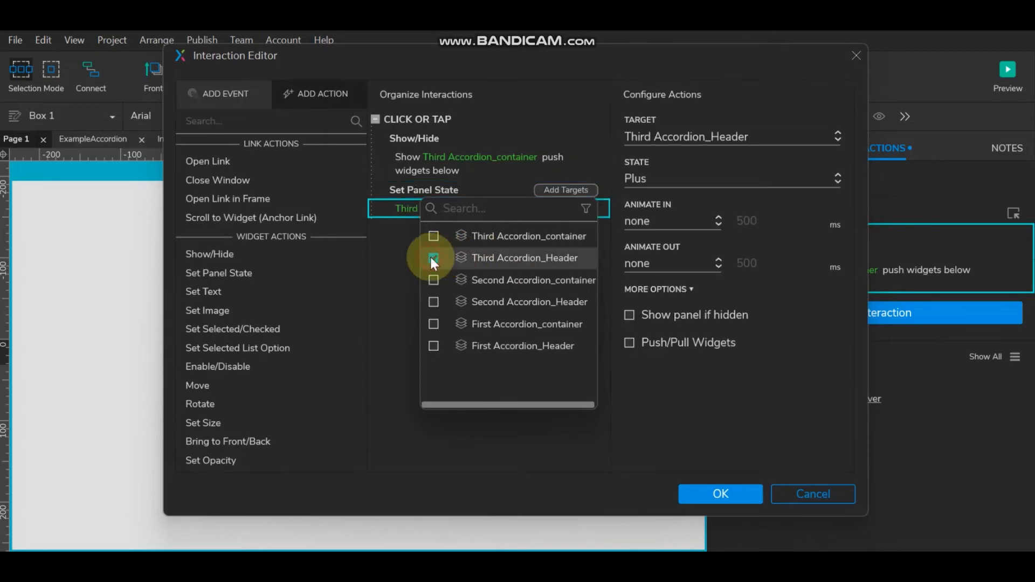
click(677, 180)
click(659, 227)
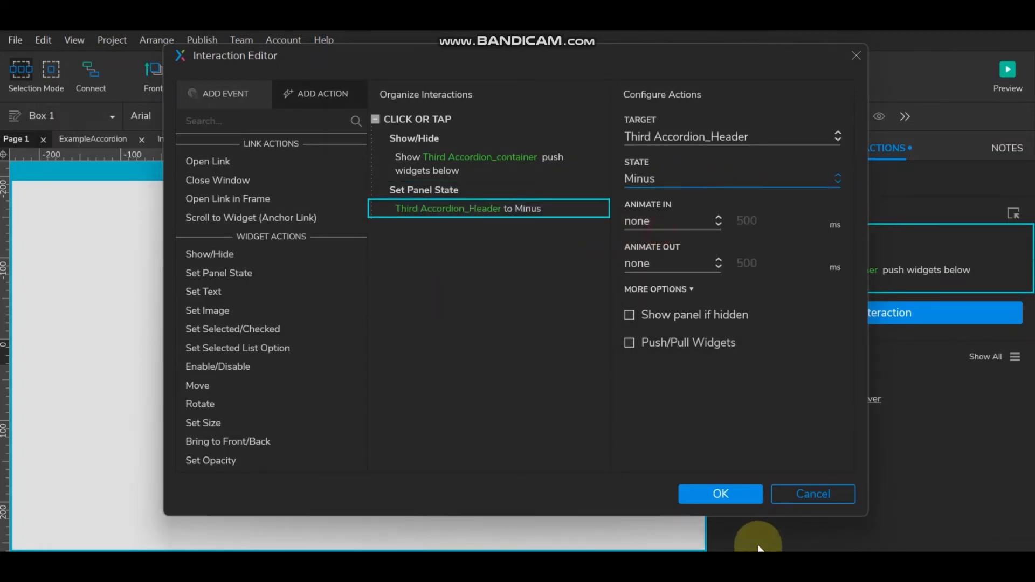
click(726, 490)
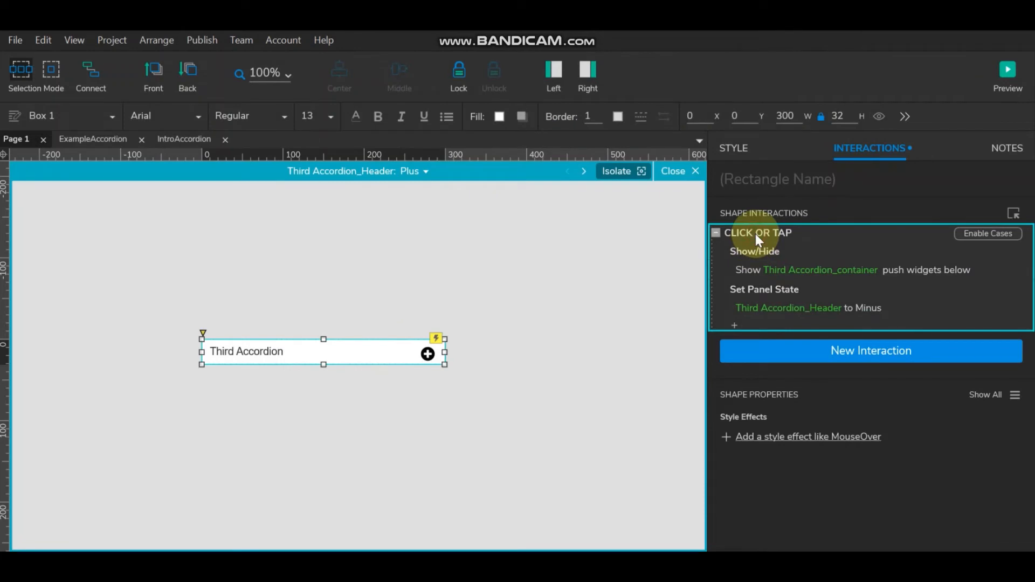
Copy the Click or Tap interaction from the Plus state to the Third Accordion rectangle in the Minus state
click(423, 183)
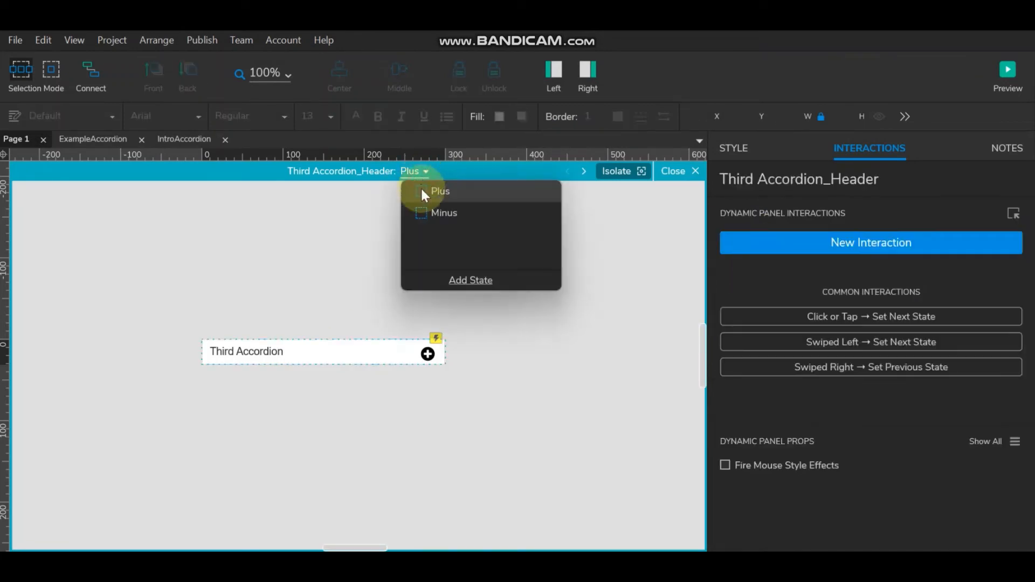
click(431, 212)
click(275, 354)
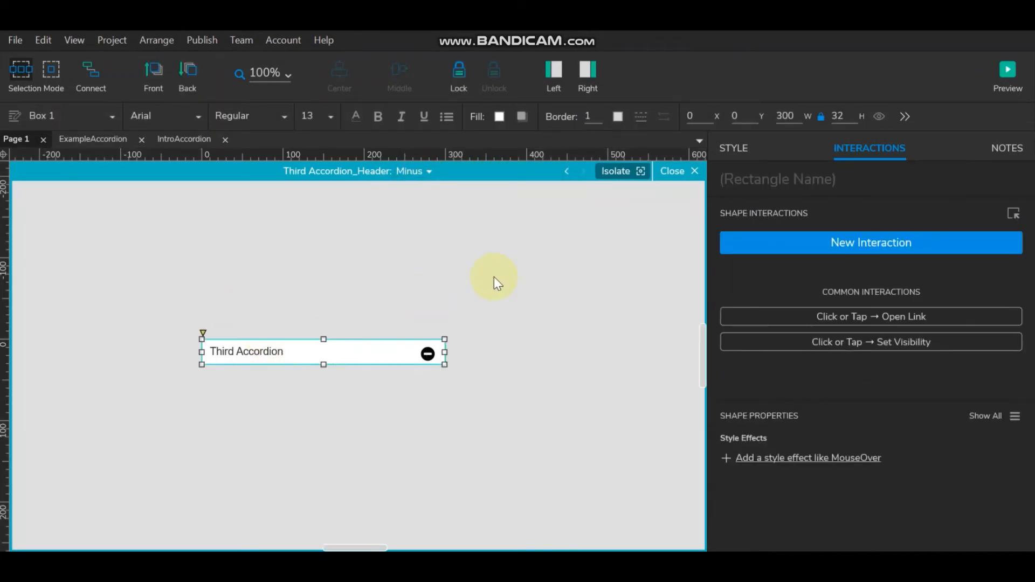
key(ctrl+v)
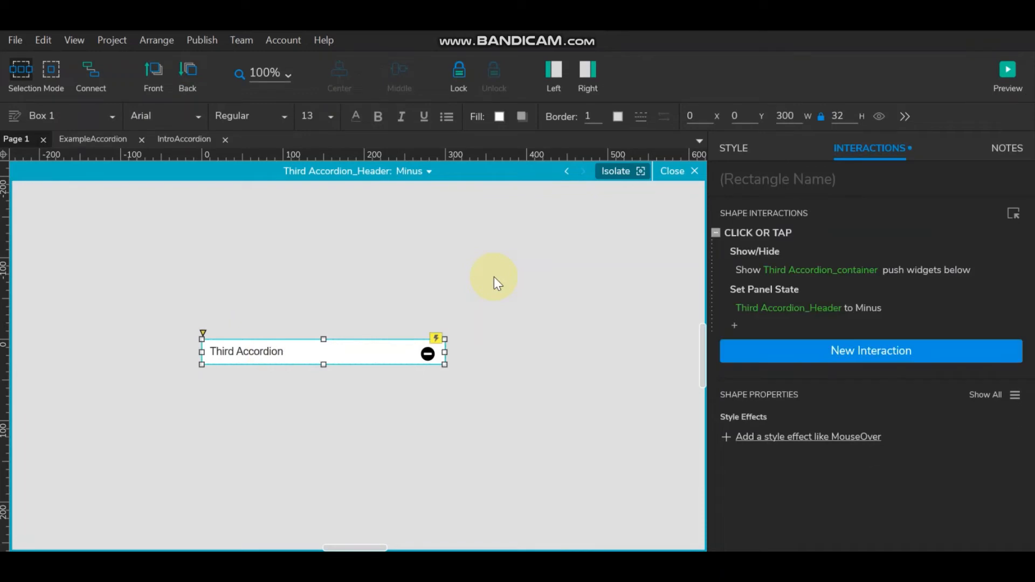
Change the copied interaction to hide Third Accordion_container and set Third Accordion_Header to Plus
click(836, 270)
click(881, 351)
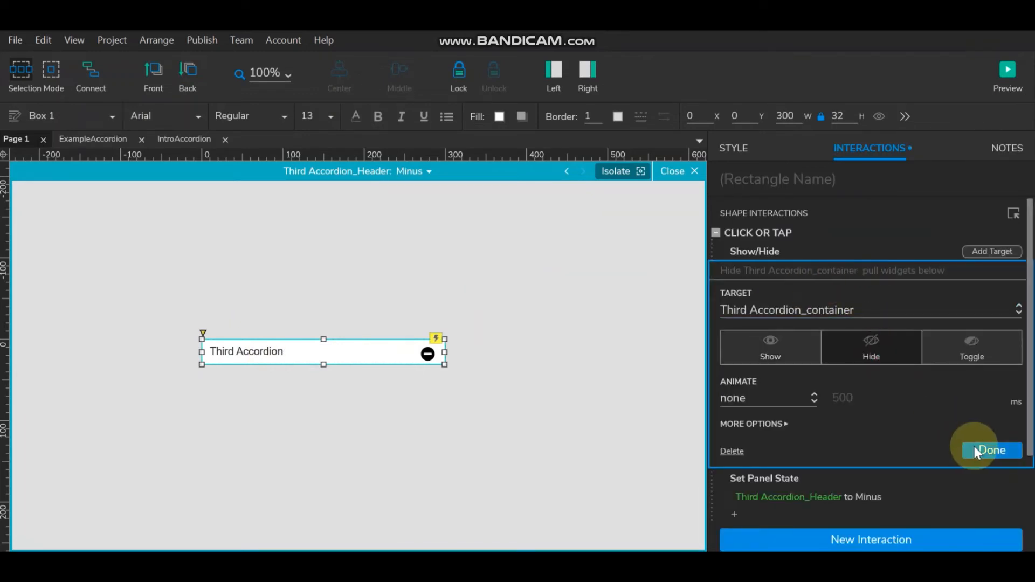
click(976, 448)
click(792, 306)
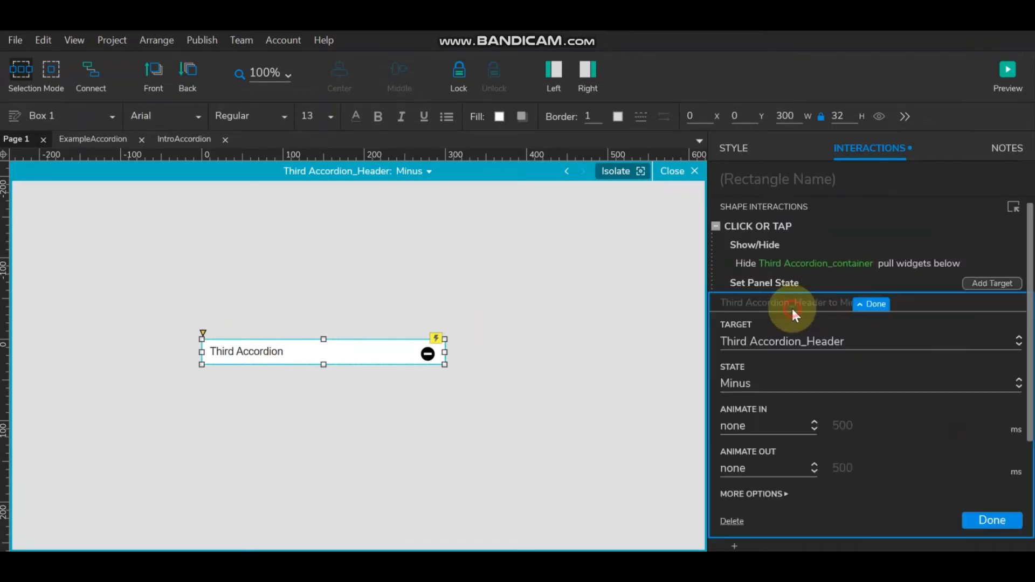
click(812, 382)
click(804, 405)
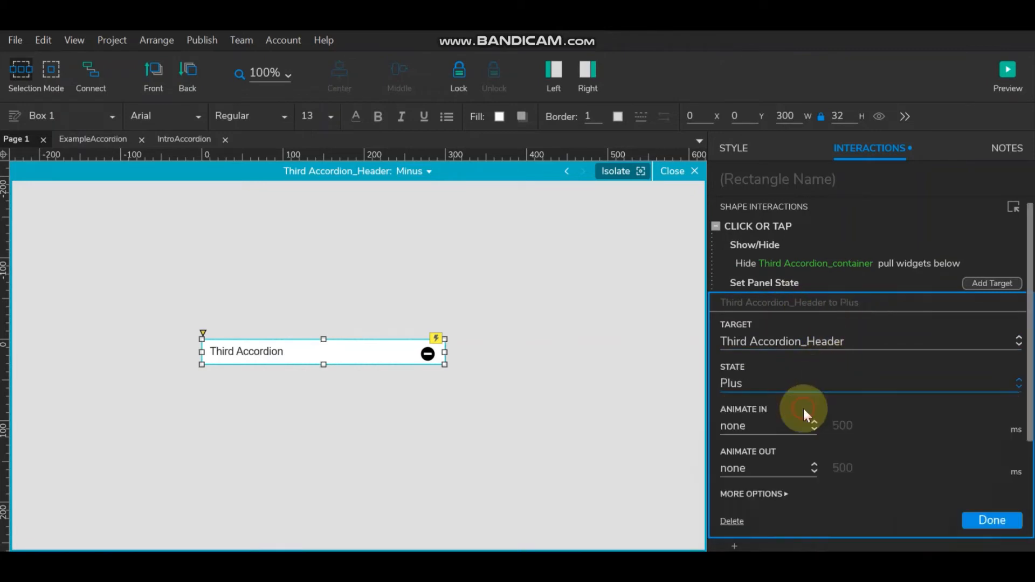
click(989, 516)
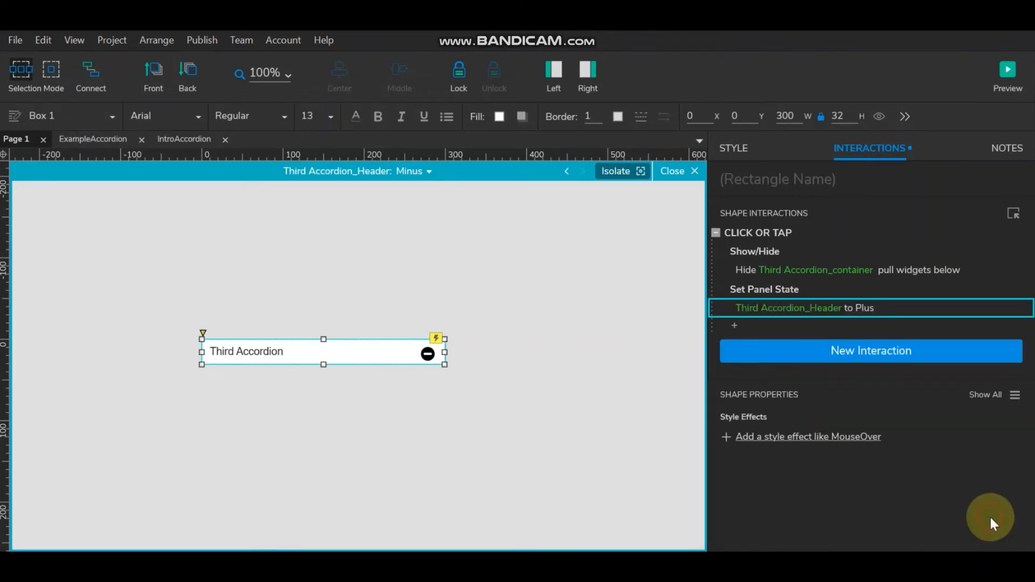
Preview the page in the browser and test expanding and collapsing the First, Second and Third Accordion one at a time
click(996, 68)
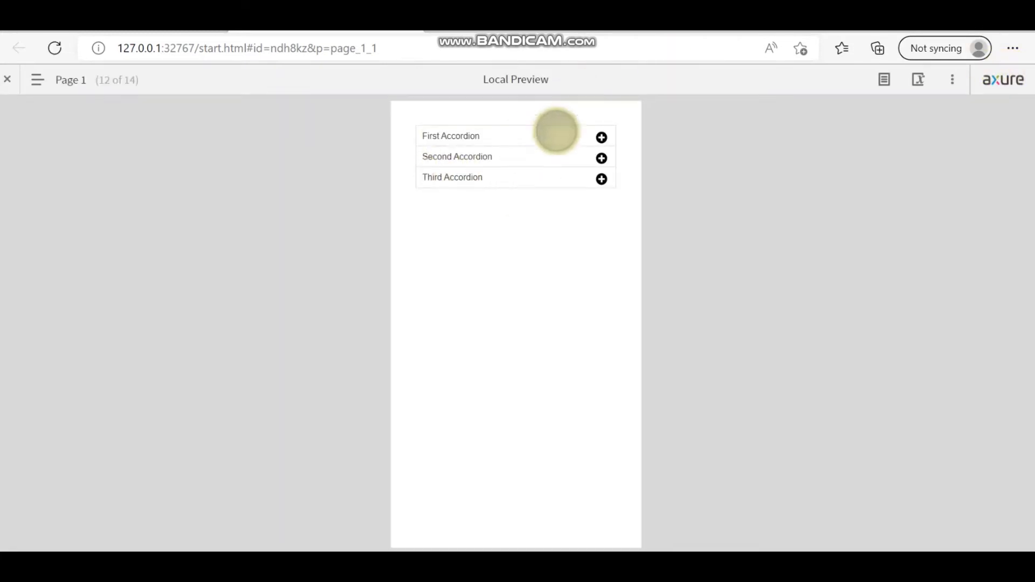
click(550, 132)
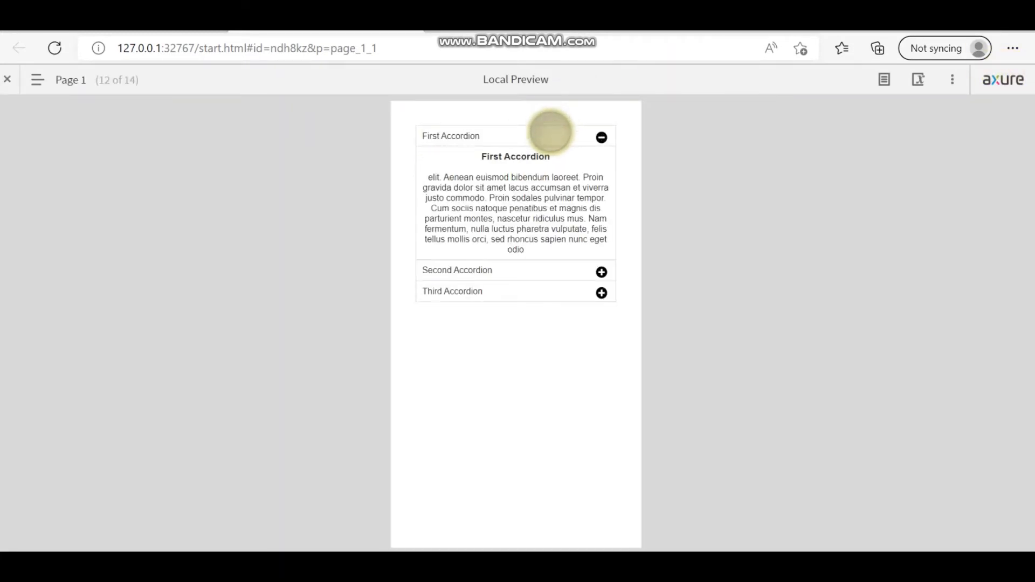
click(550, 132)
click(551, 132)
click(550, 132)
click(543, 153)
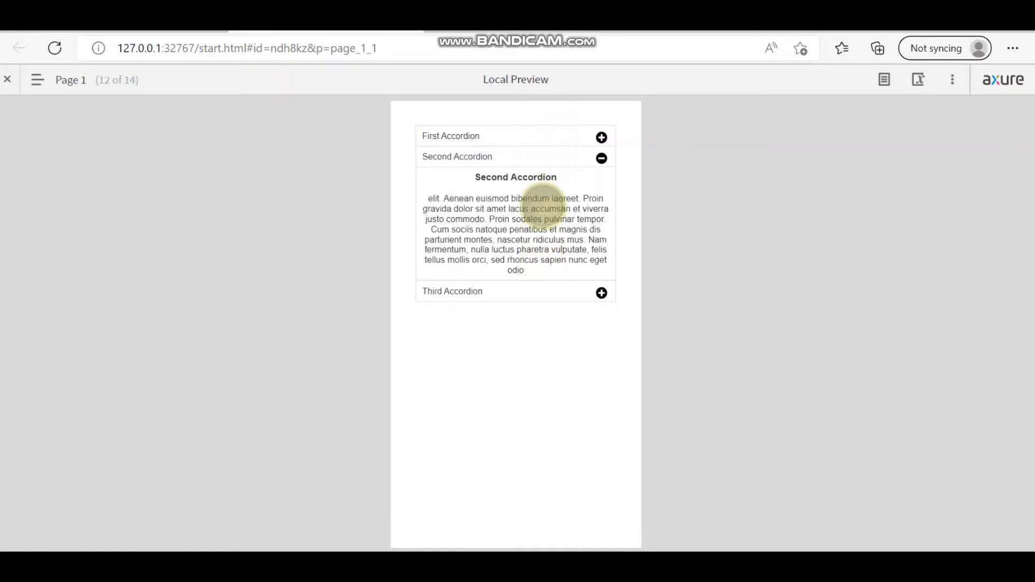
click(539, 155)
click(528, 178)
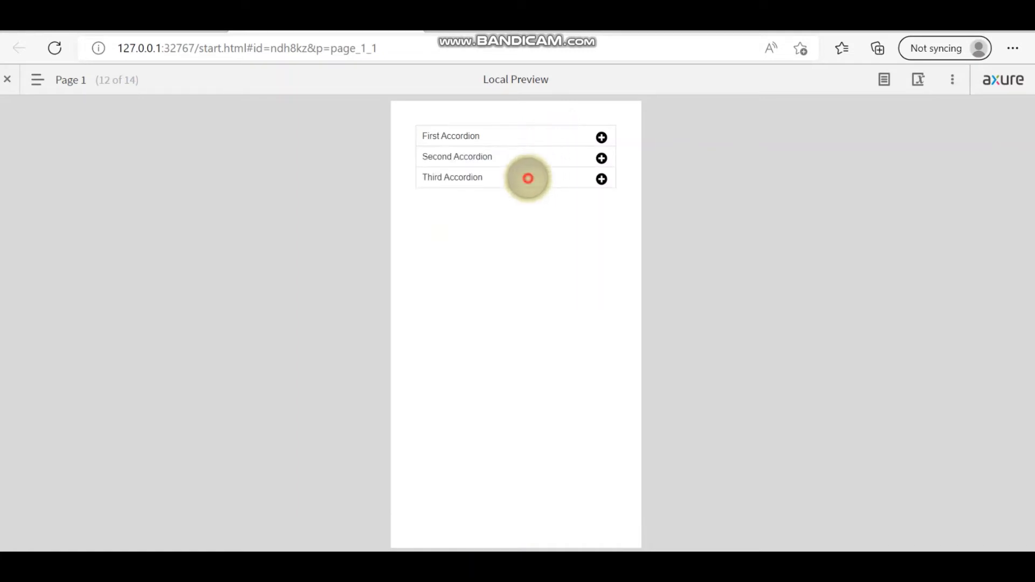
click(527, 178)
Test the combined behaviour by expanding the sections from first to third and collapsing them in reverse order, twice
click(522, 132)
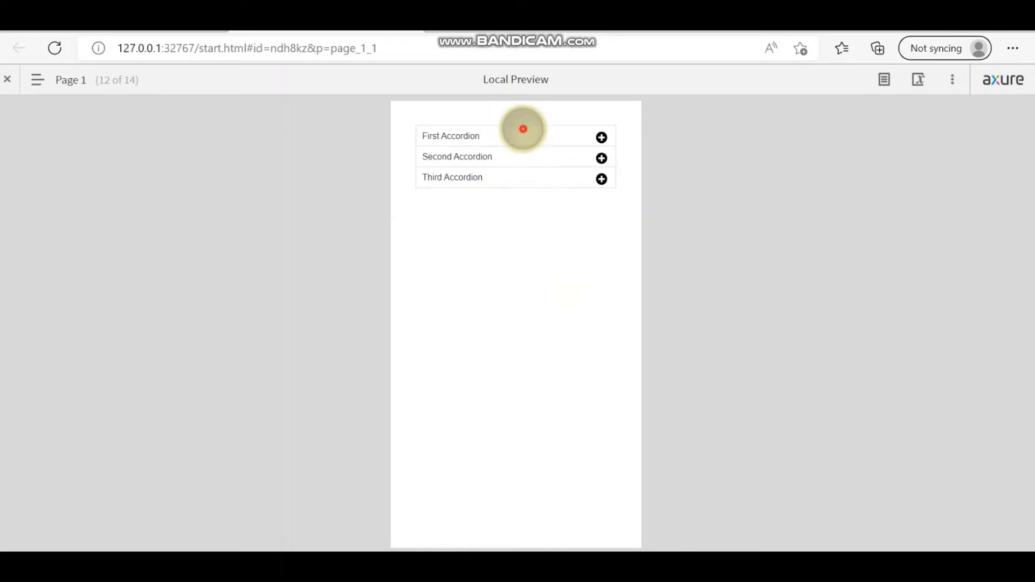
click(527, 260)
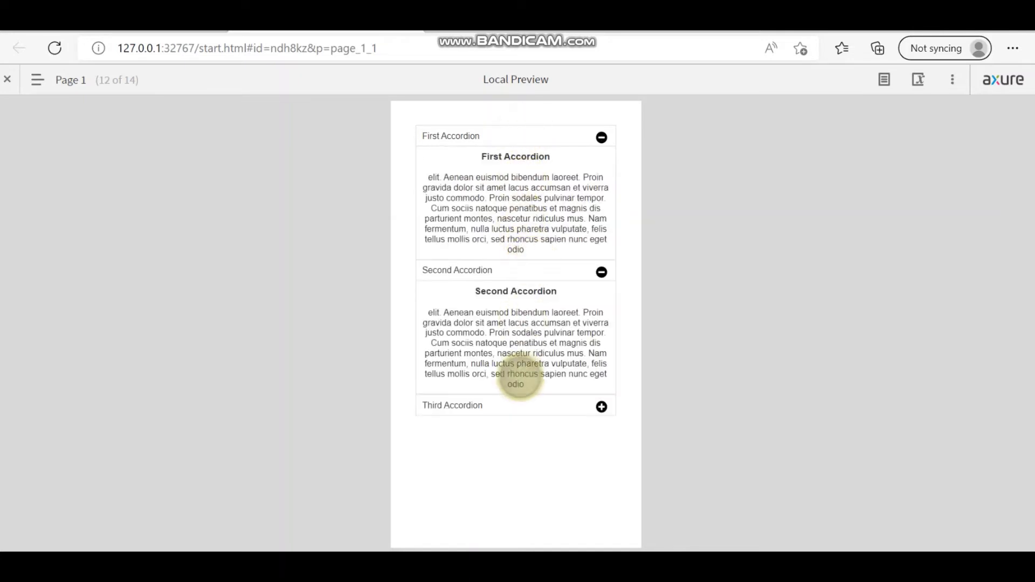
click(519, 405)
click(518, 405)
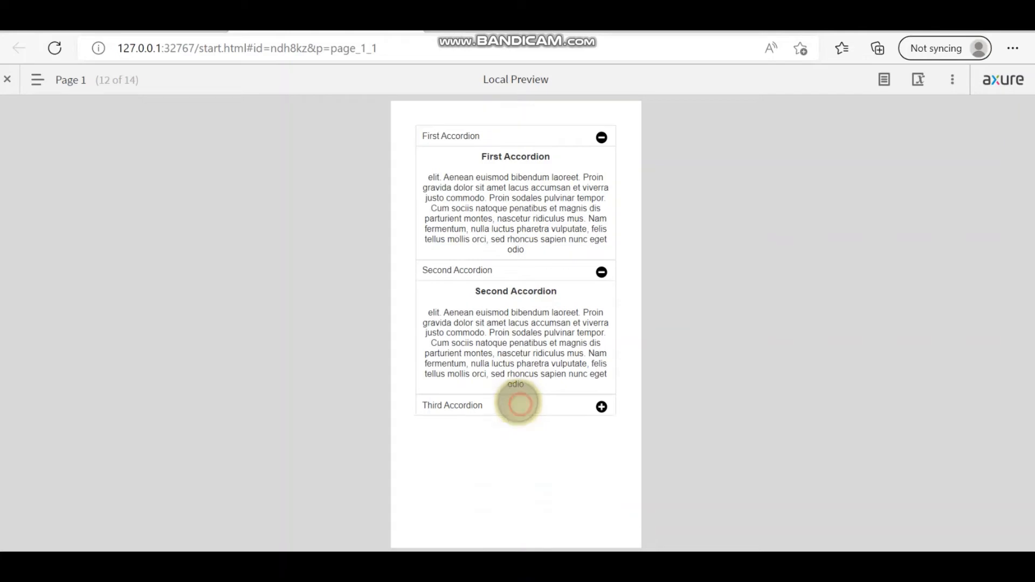
click(513, 271)
click(519, 141)
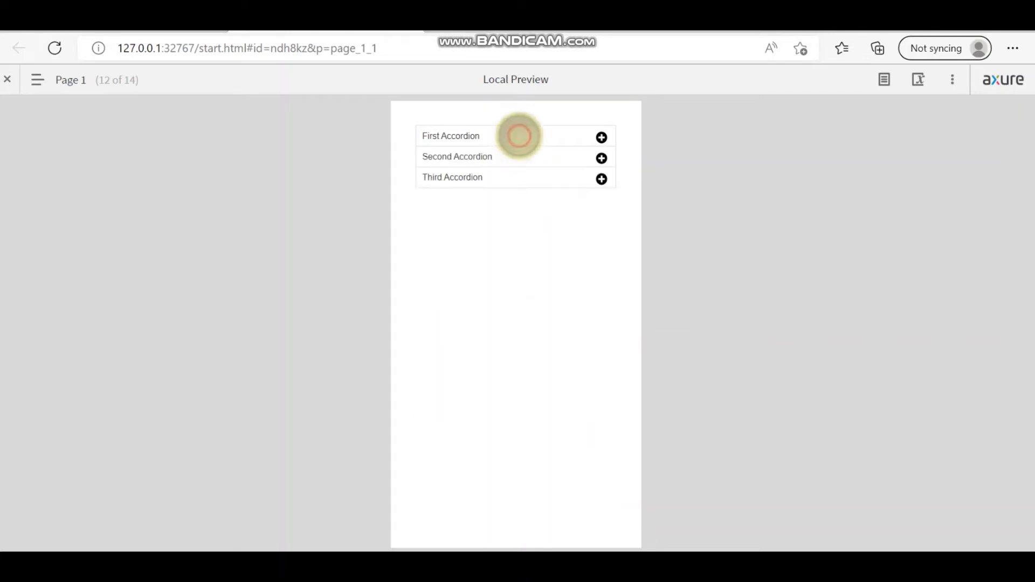
click(520, 136)
click(526, 272)
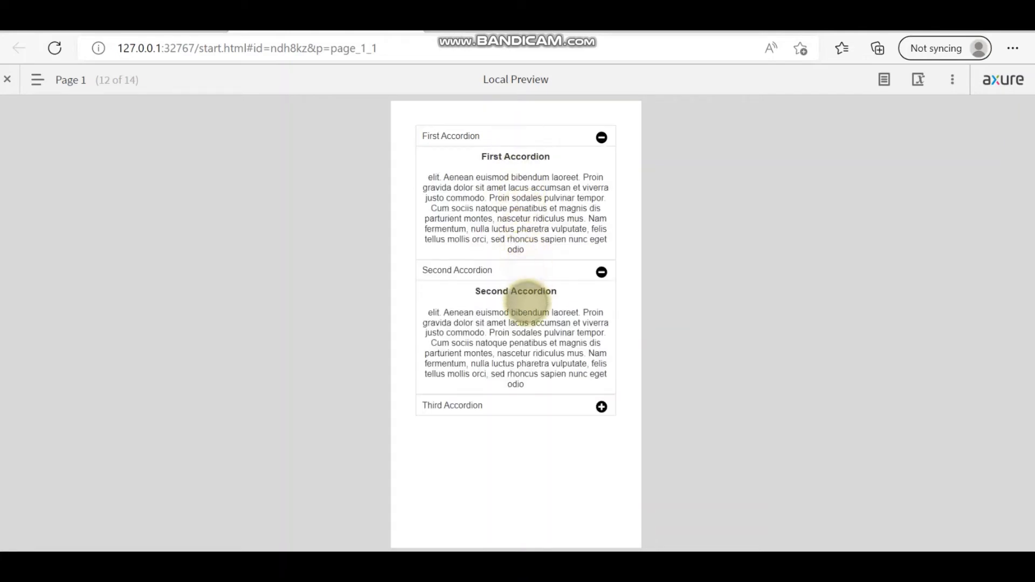
click(522, 404)
click(523, 405)
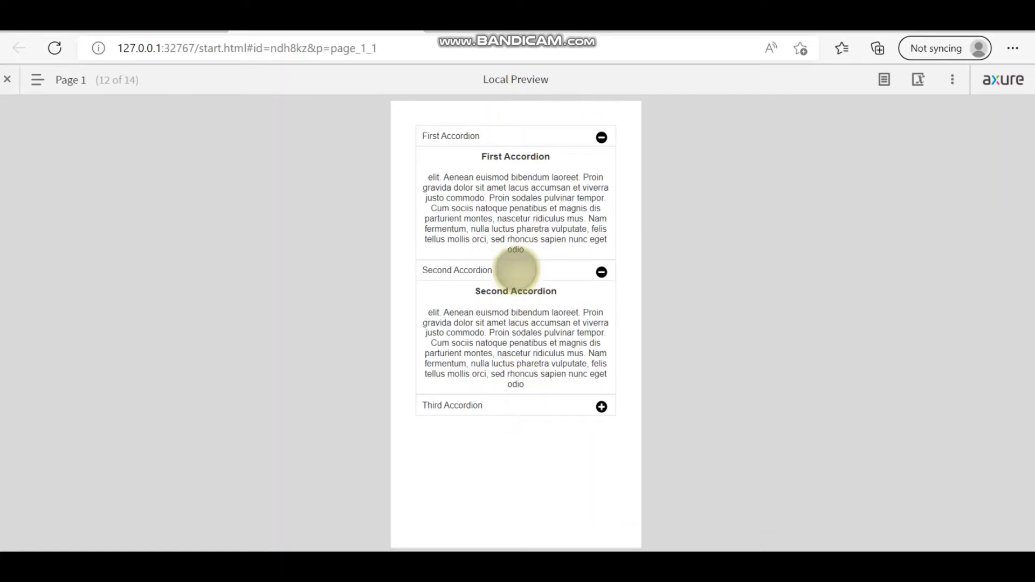
click(515, 270)
click(514, 133)
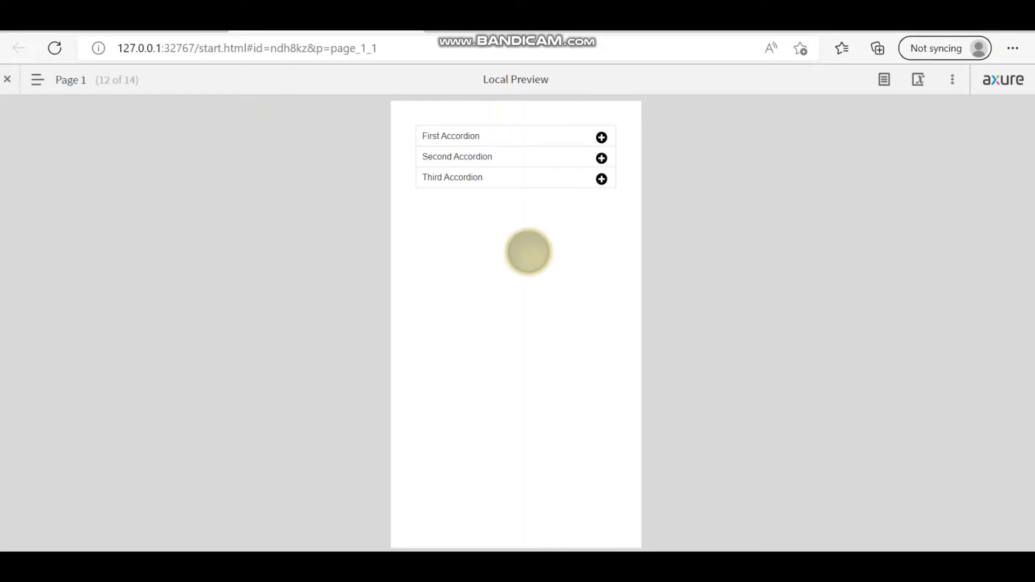
Expand the First, Second and Third Accordion in the preview and leave all three open
click(450, 129)
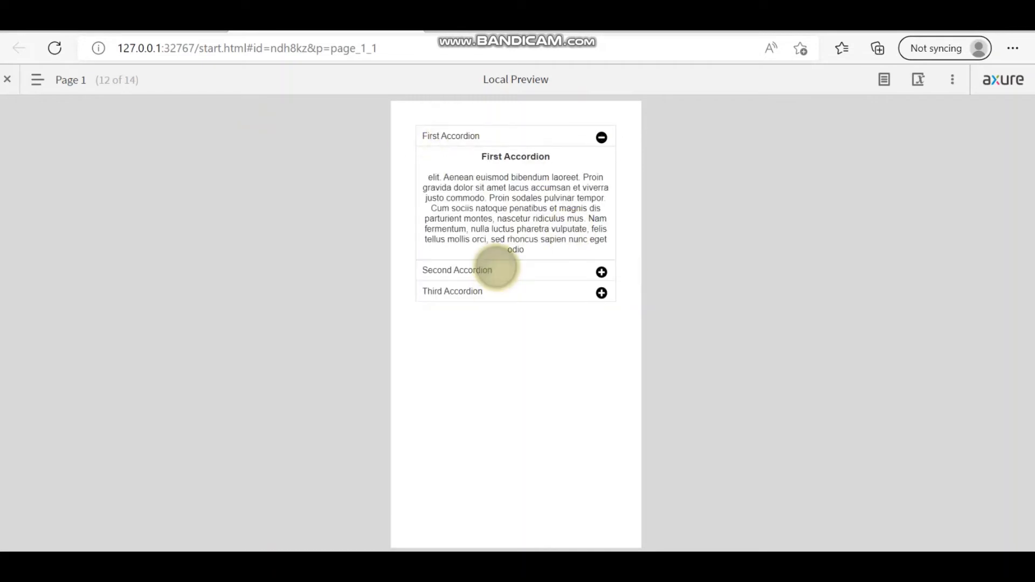
click(496, 269)
click(495, 405)
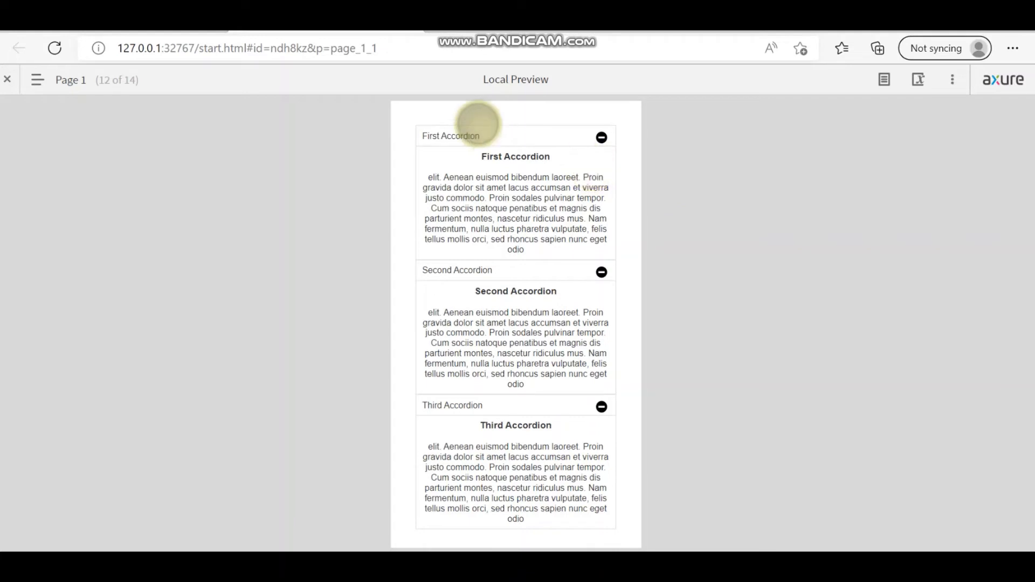
Collapse the First, Second and Third Accordion in the preview, from first to third
click(500, 135)
click(502, 156)
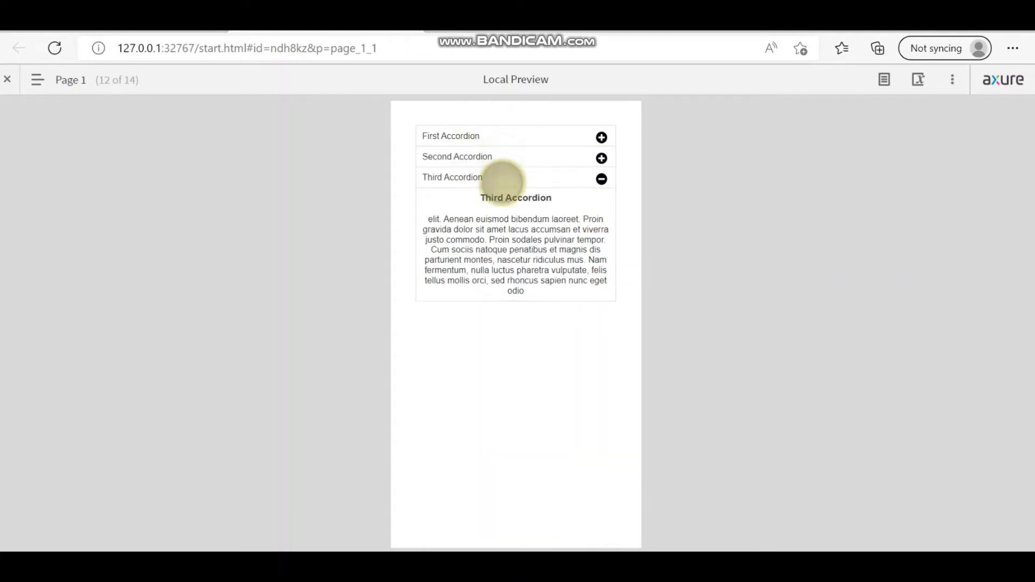
click(504, 178)
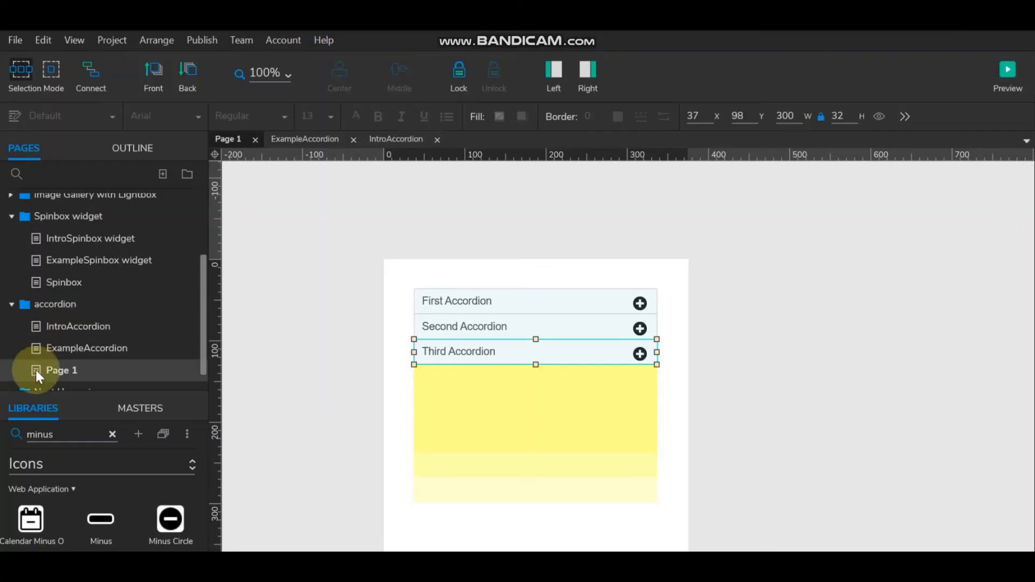
Add a new page named Page 2 after Page 1 in the accordion folder
right_click(43, 367)
mouse_move(100, 373)
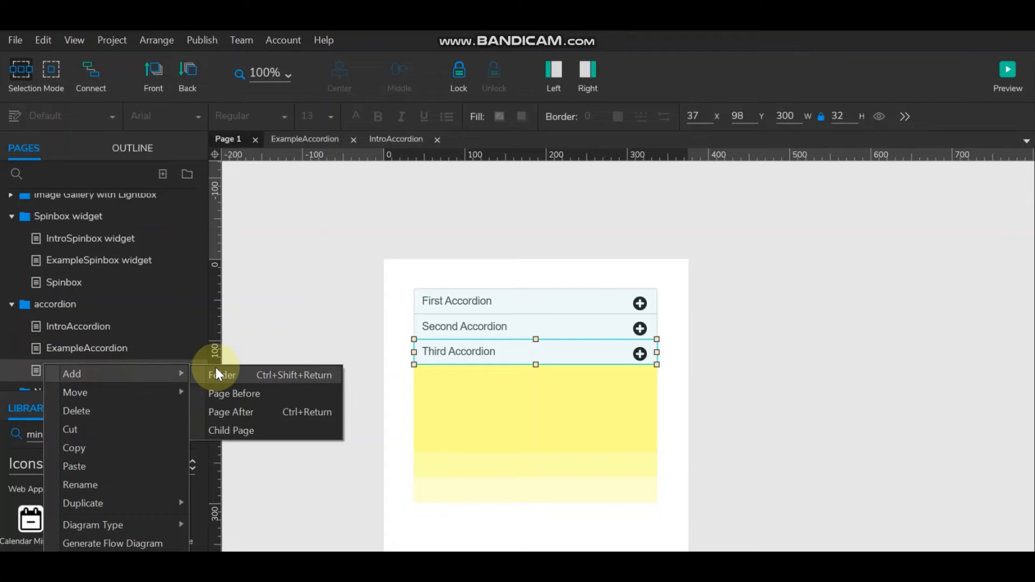
click(235, 412)
scroll(75, 312, down, 1)
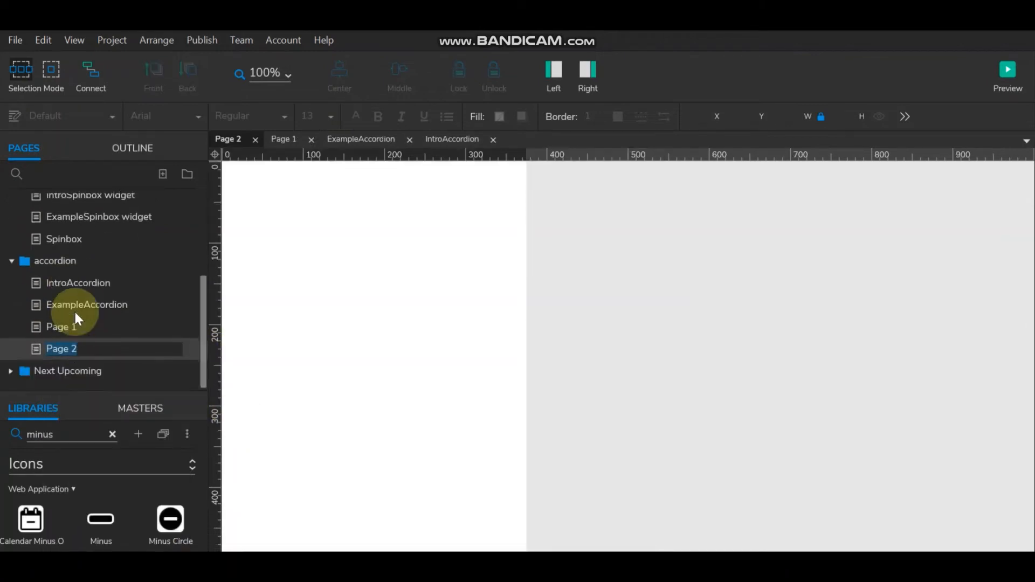
click(422, 423)
drag(631, 547, 626, 546)
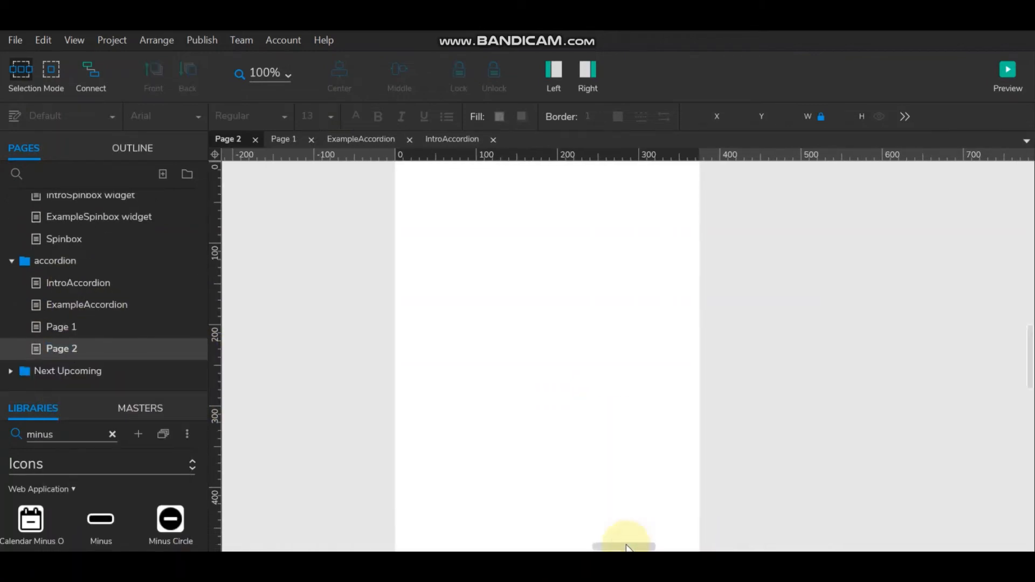
Copy all the accordion header and container widgets from Page 1 and paste them onto Page 2
click(68, 325)
click(402, 281)
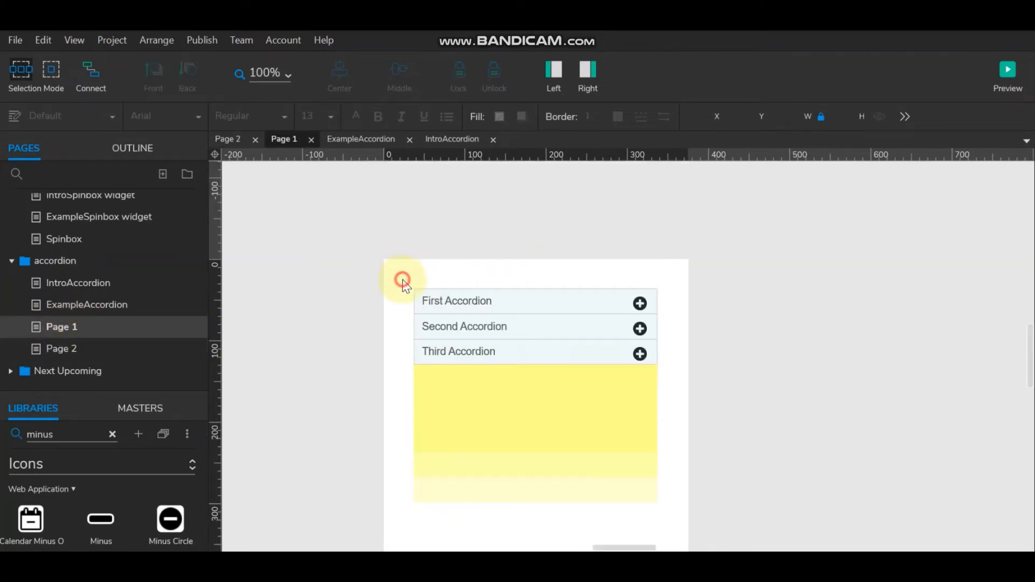
drag(404, 285, 691, 513)
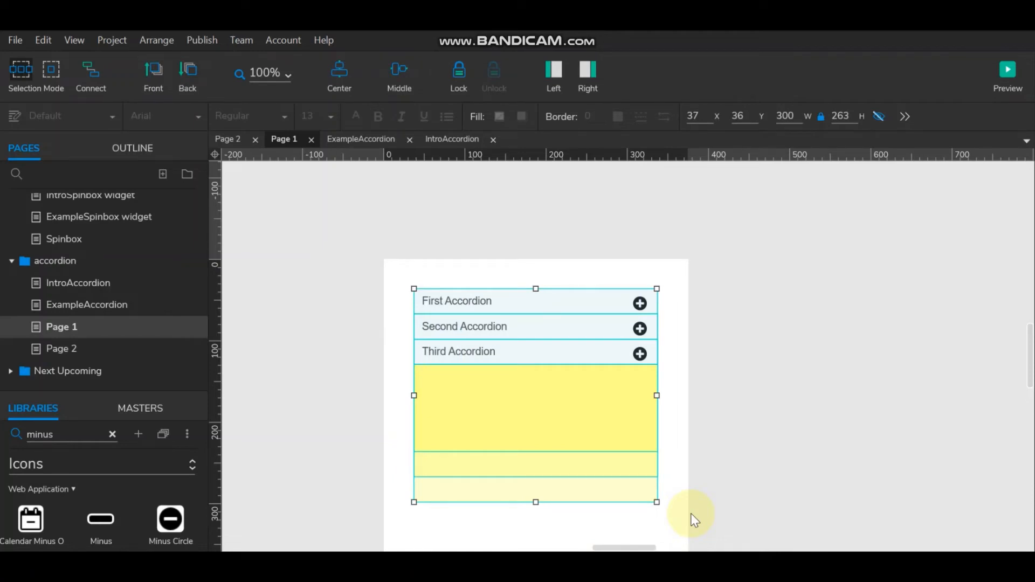
click(54, 349)
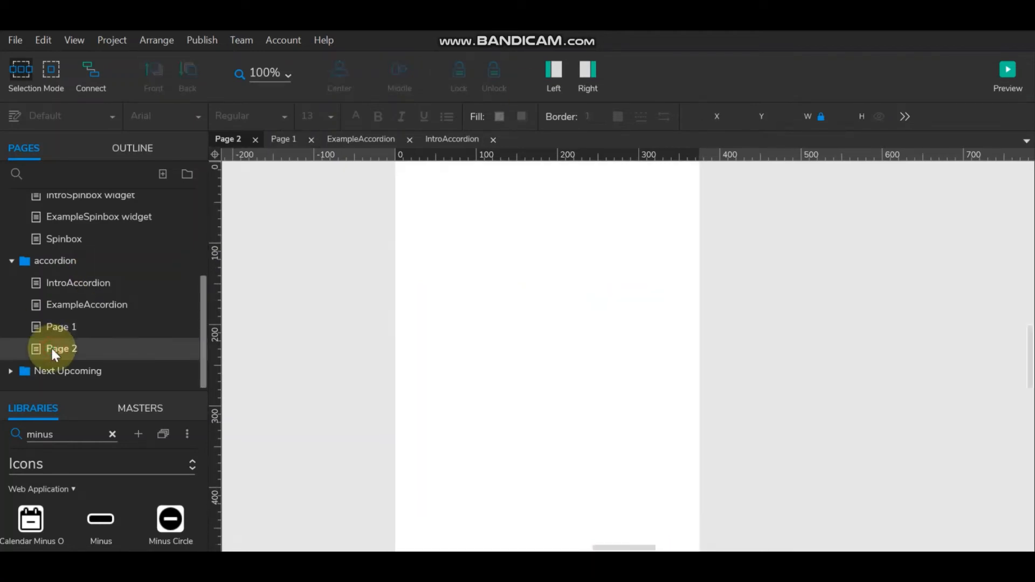
click(347, 286)
key(ctrl+v)
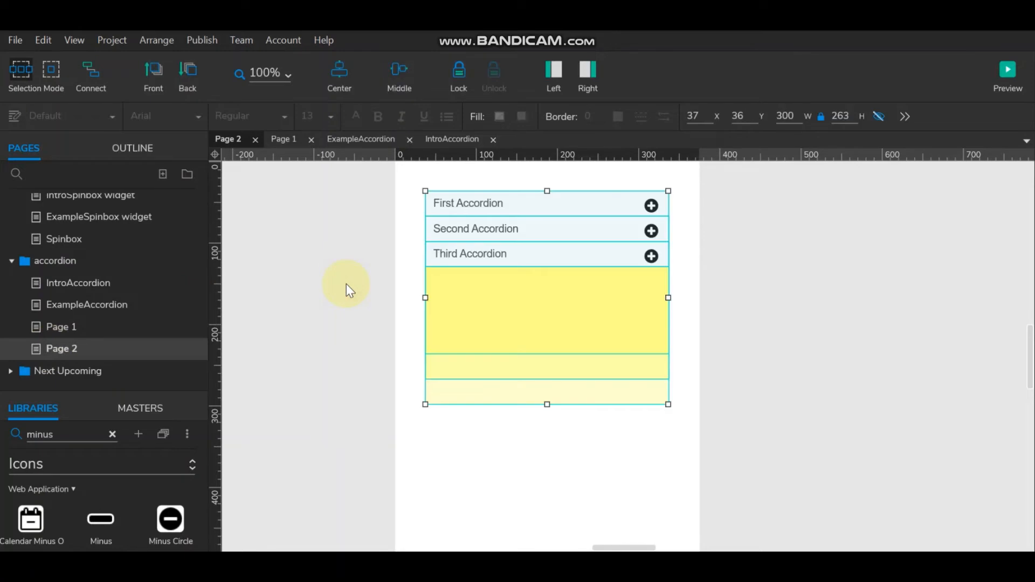
click(779, 294)
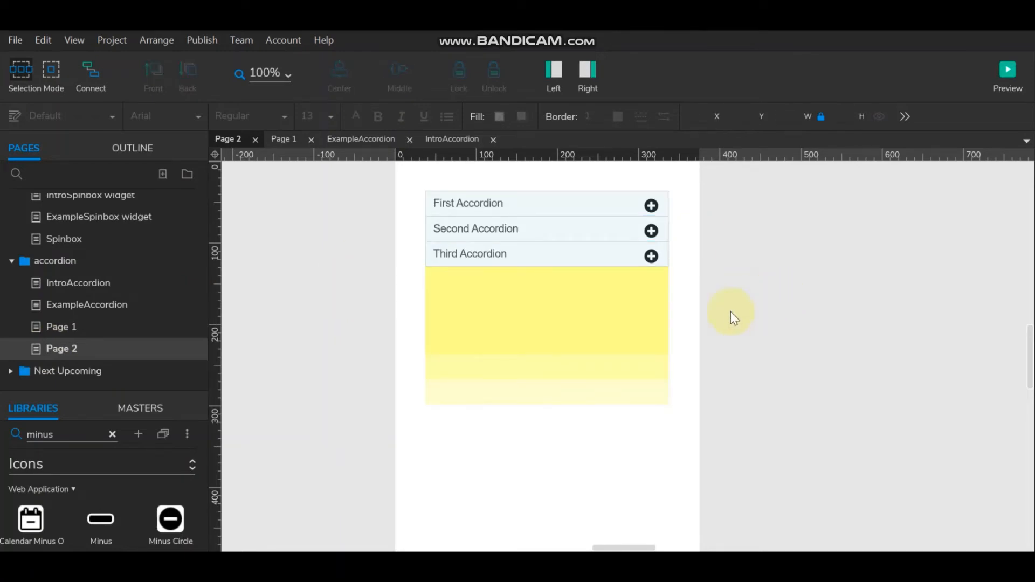
Open the Click or Tap interaction of the rectangle in First Accordion_Header's Plus state on Page 2 in the Interaction Editor
scroll(731, 312, up, 3)
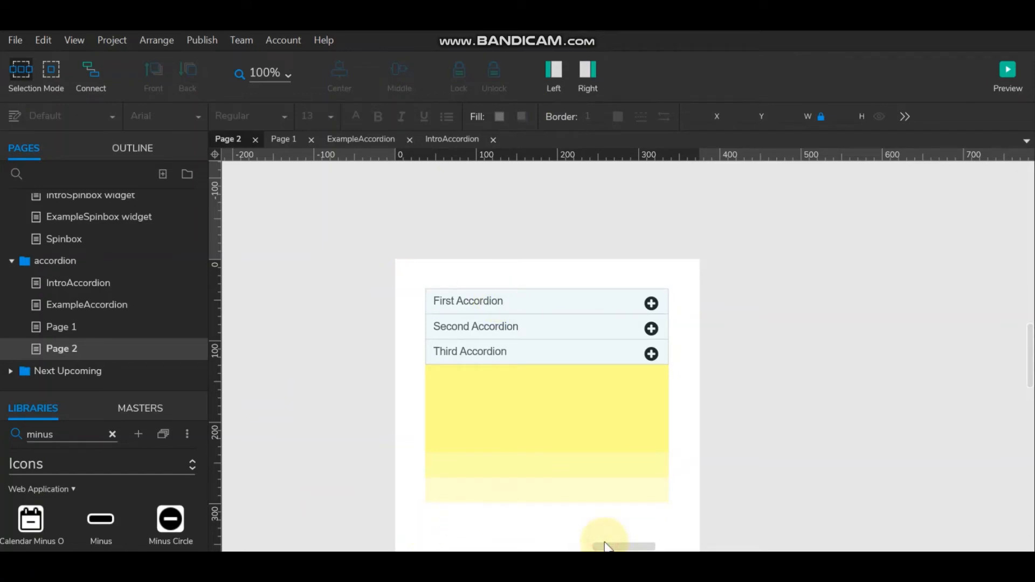
drag(604, 543, 606, 543)
click(585, 69)
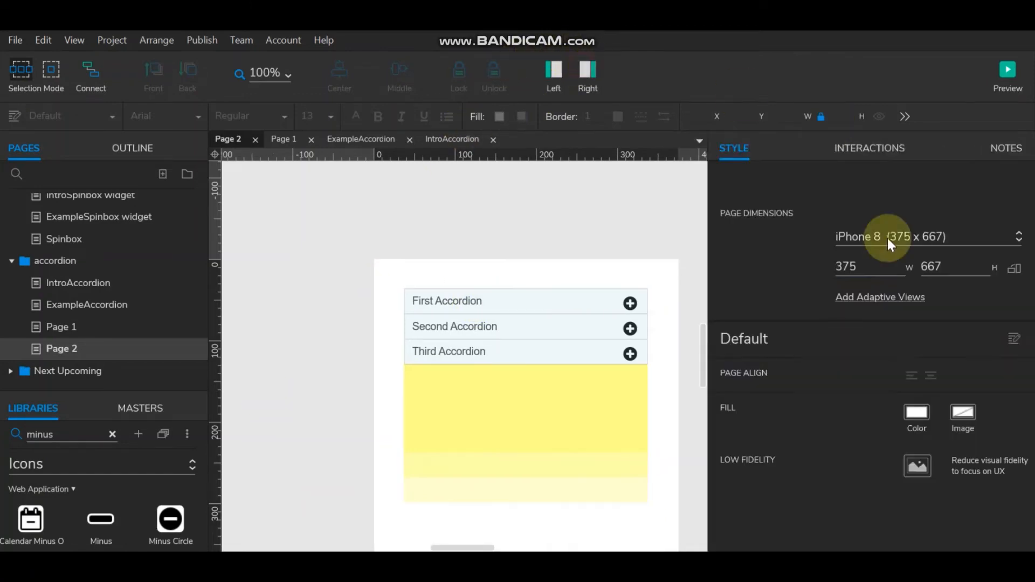
click(541, 300)
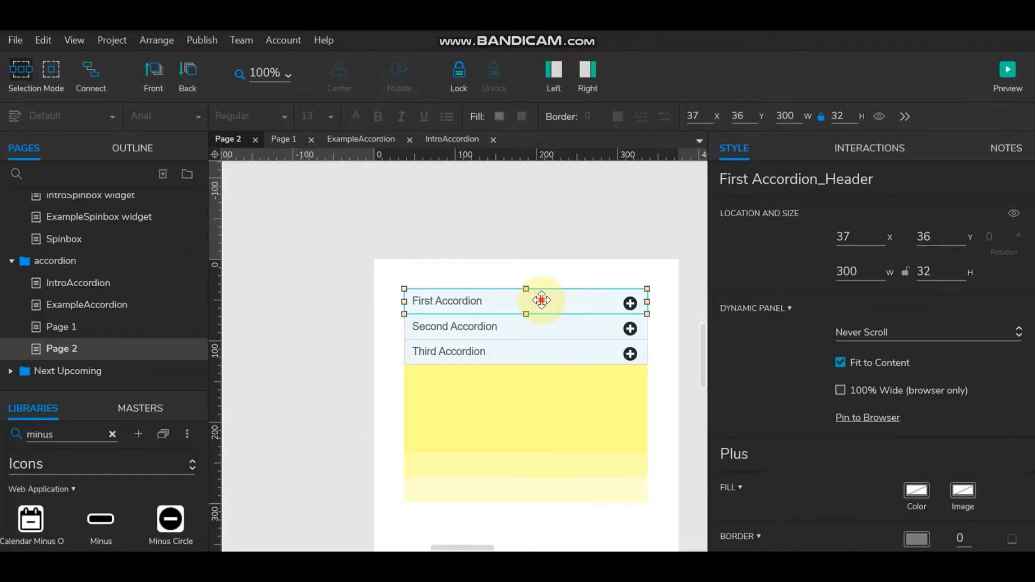
double_click(542, 300)
click(492, 295)
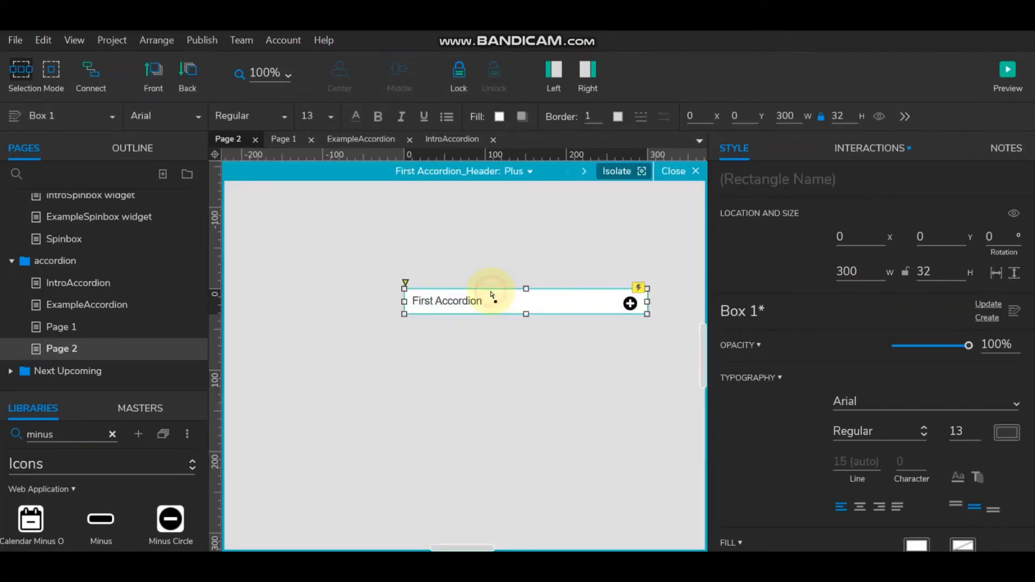
click(883, 151)
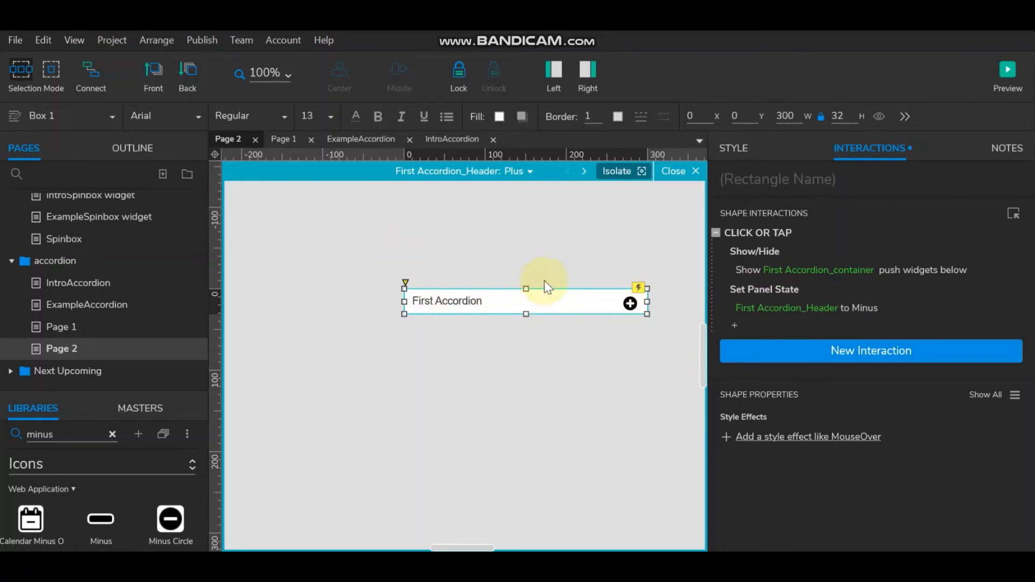
double_click(765, 233)
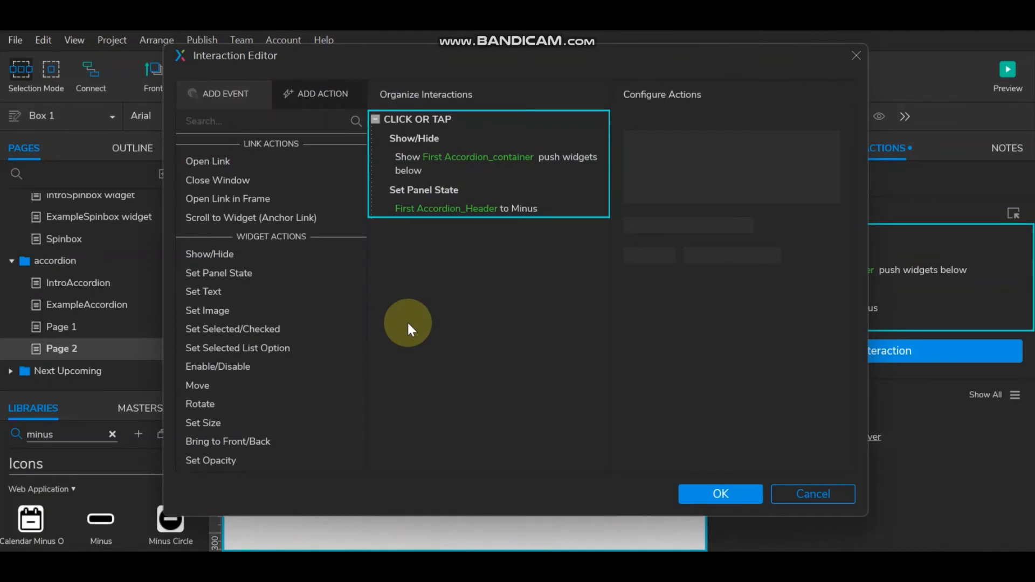
Add a Show/Hide action that hides Second Accordion_container and pulls the widgets below
click(214, 261)
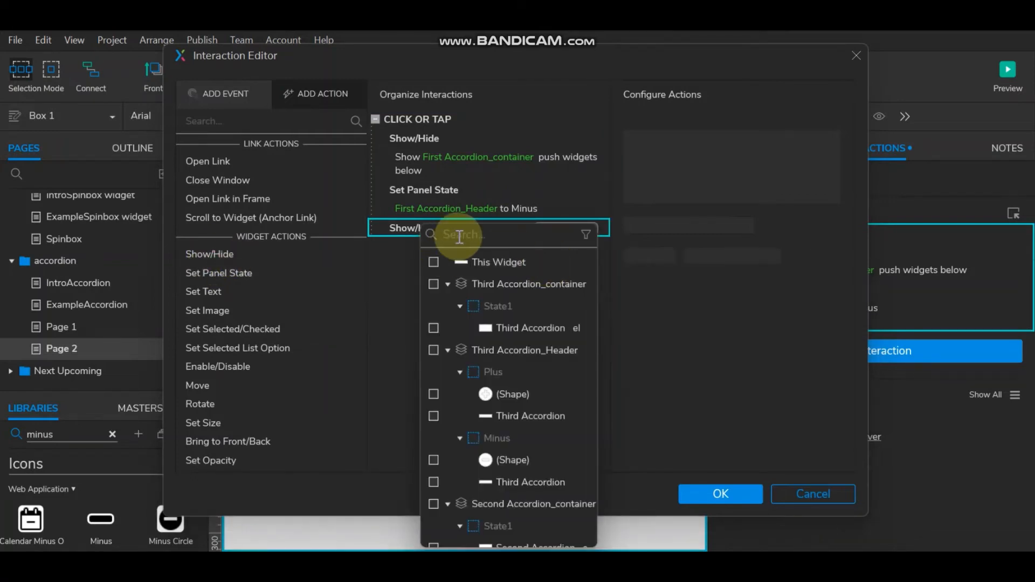
text(second)
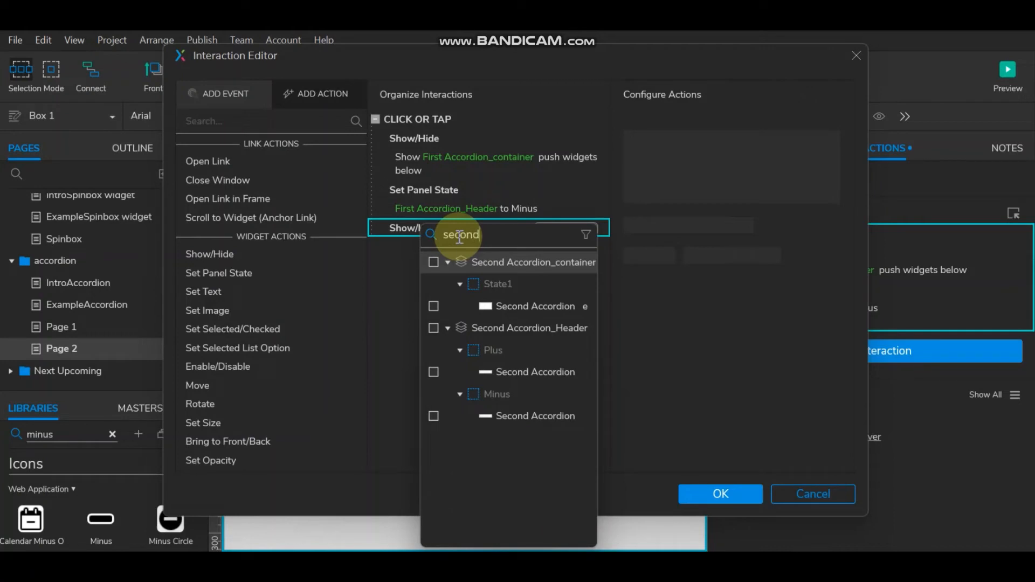
mouse_move(548, 266)
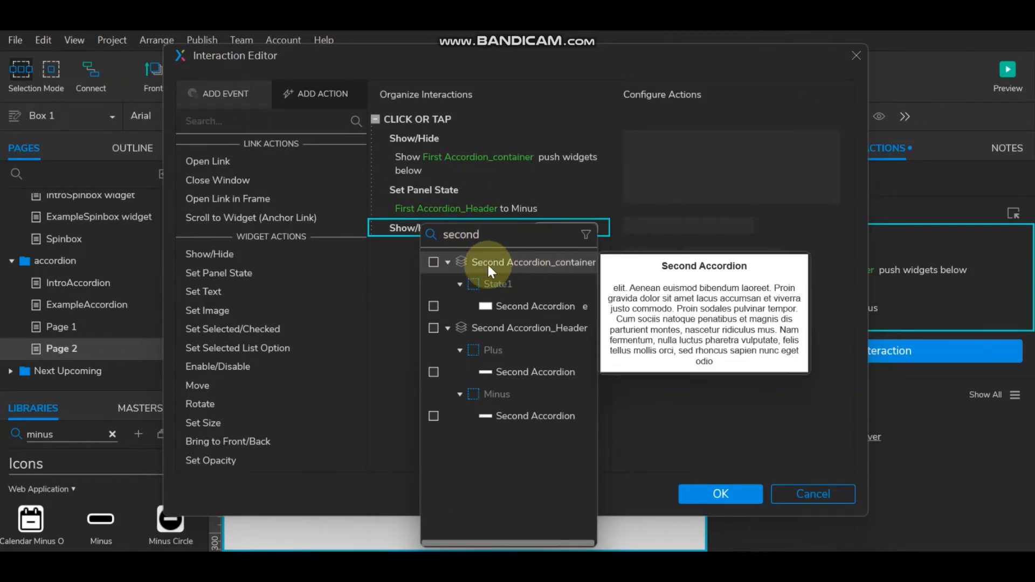
click(434, 261)
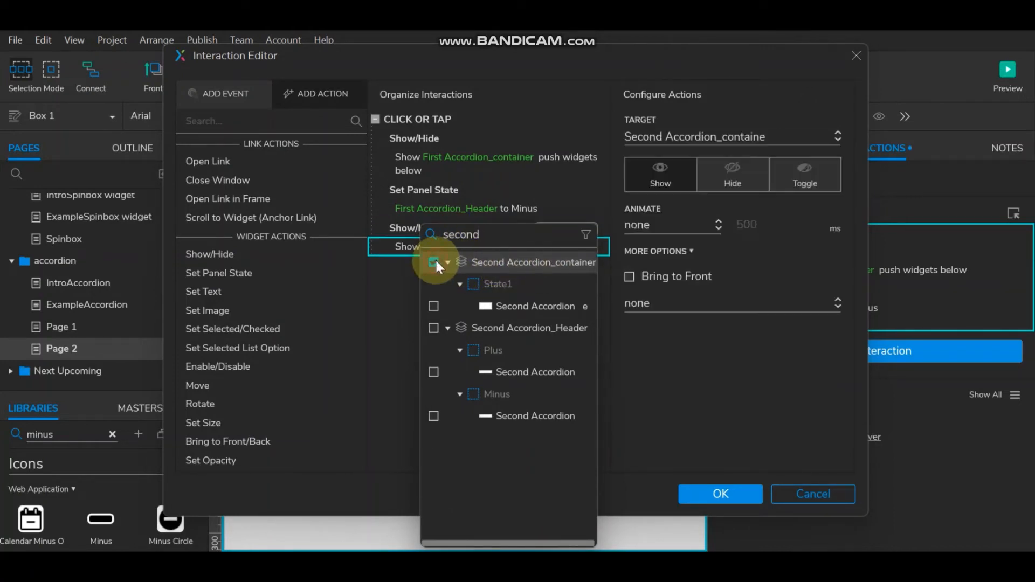
click(729, 175)
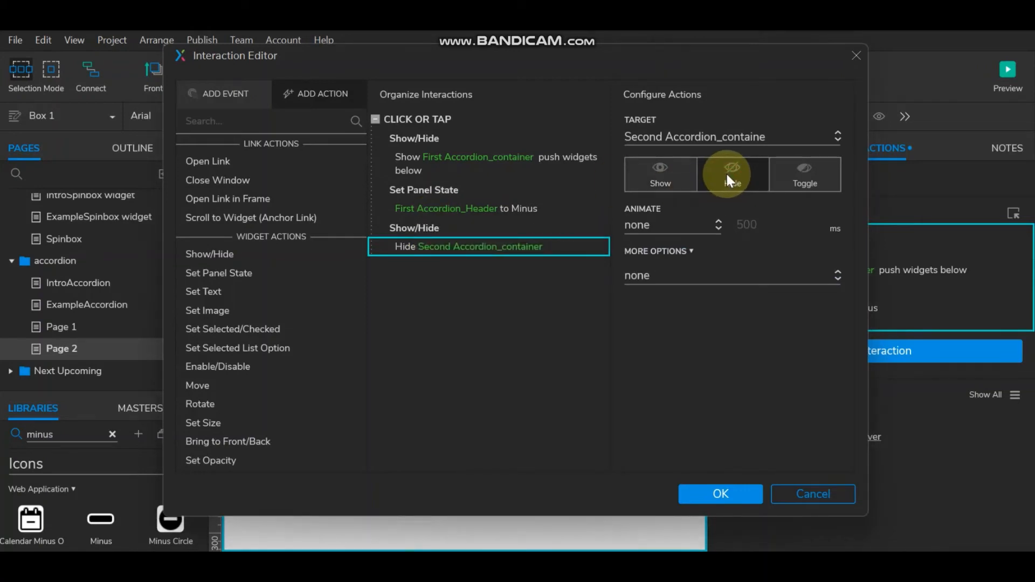
click(714, 274)
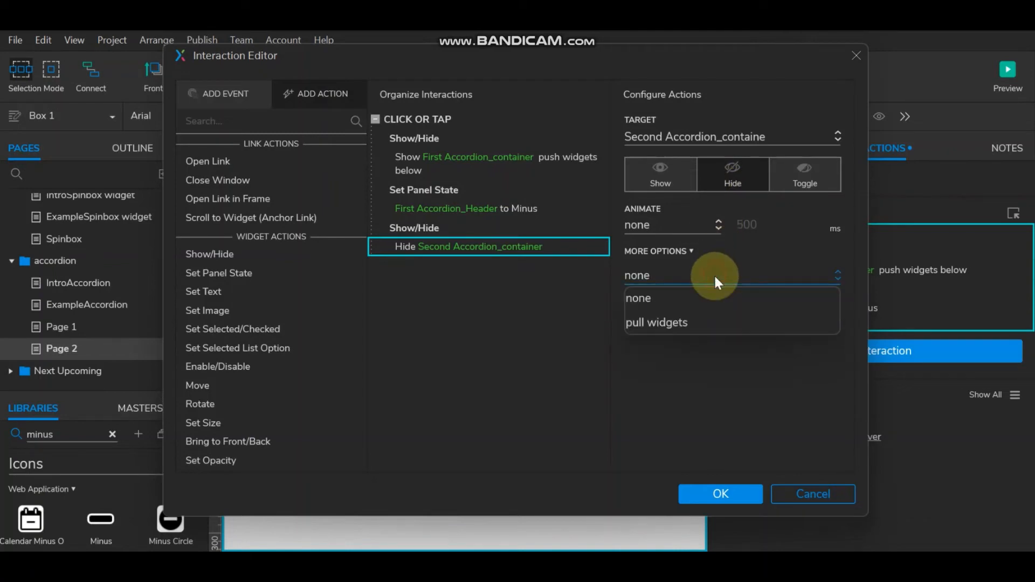
click(707, 311)
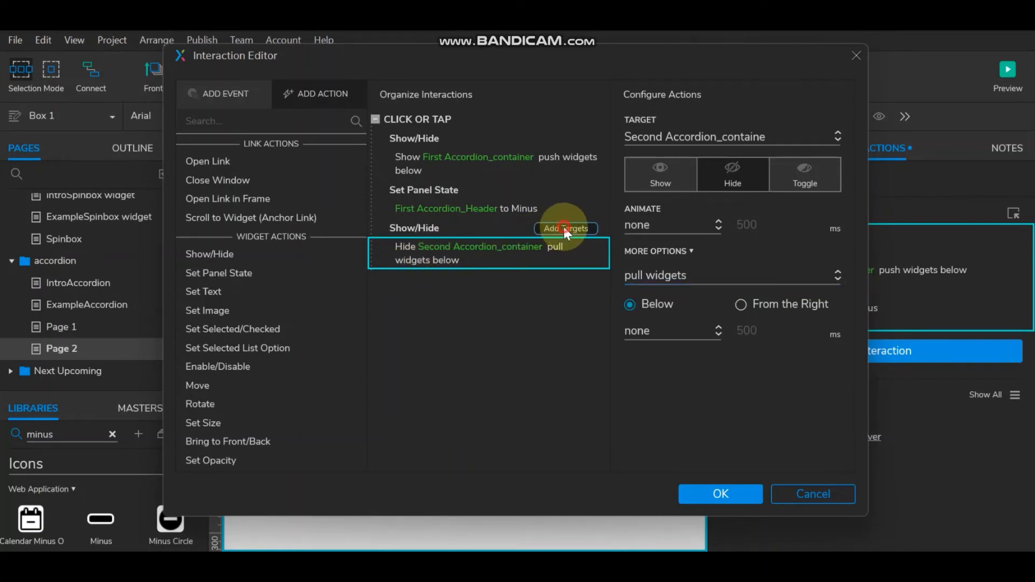
Add Third Accordion_container as another Hide target that pulls the widgets below, and save the interaction
click(564, 228)
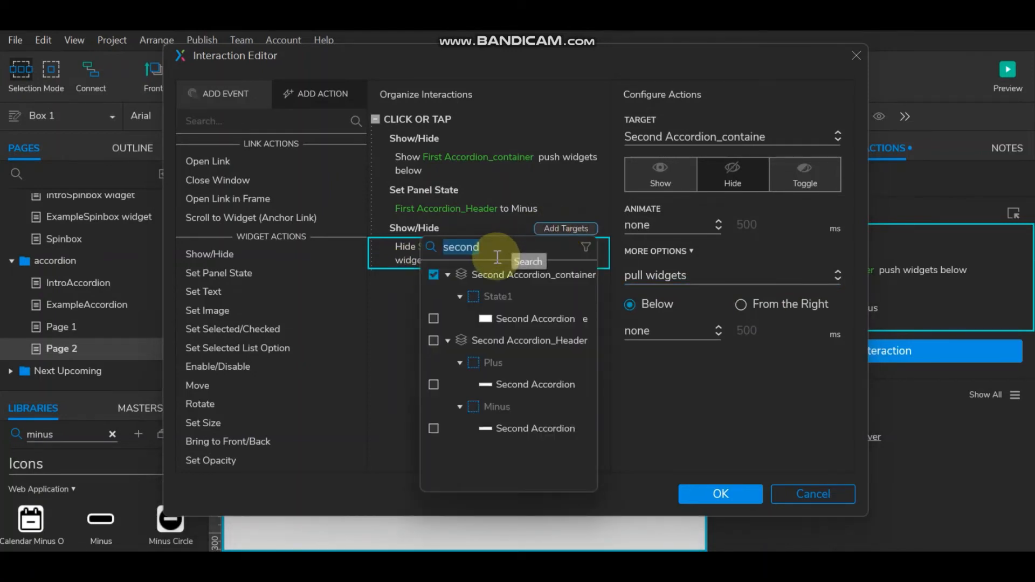
text(thir)
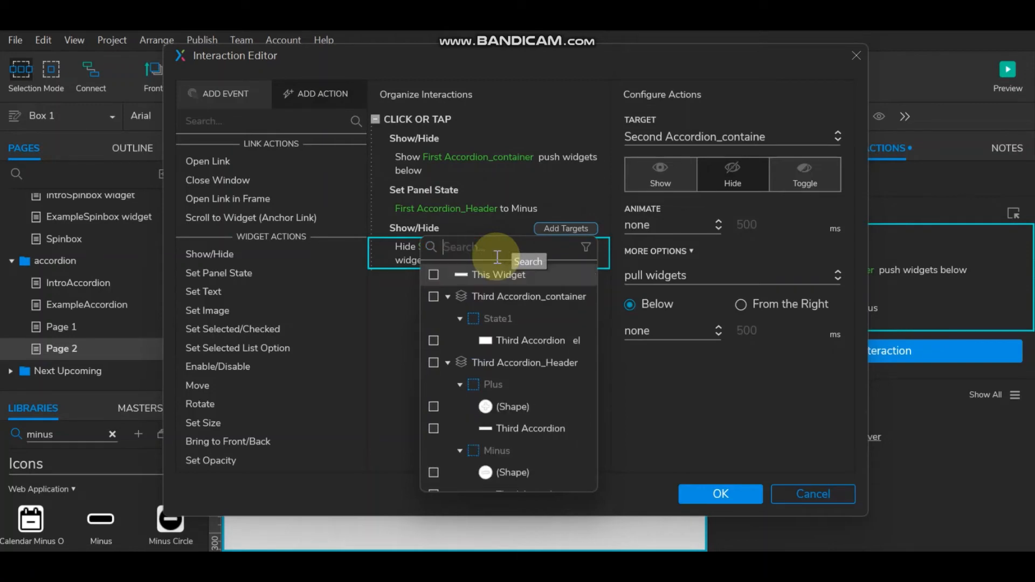
text(d)
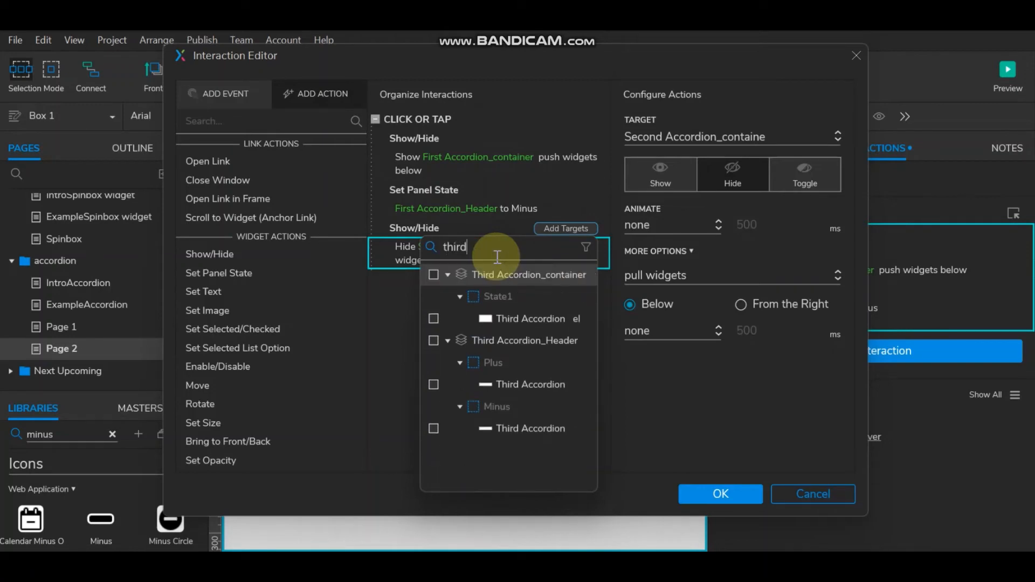
mouse_move(499, 273)
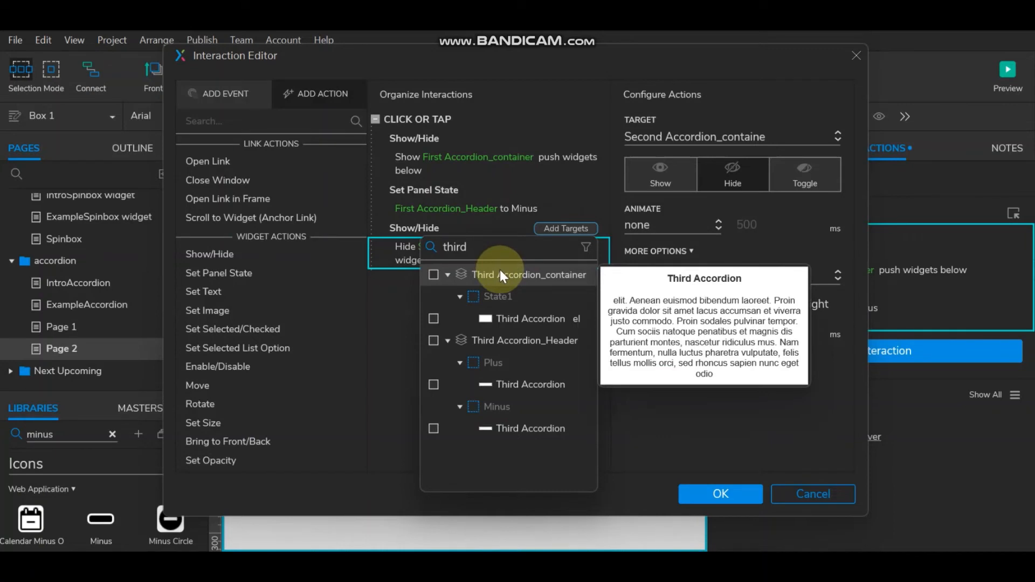
click(434, 275)
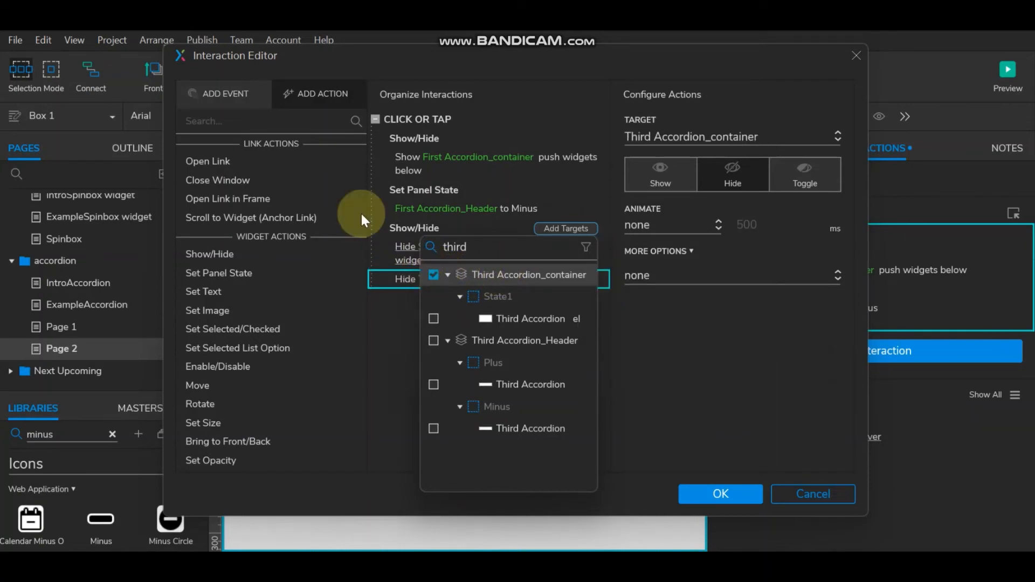
click(666, 277)
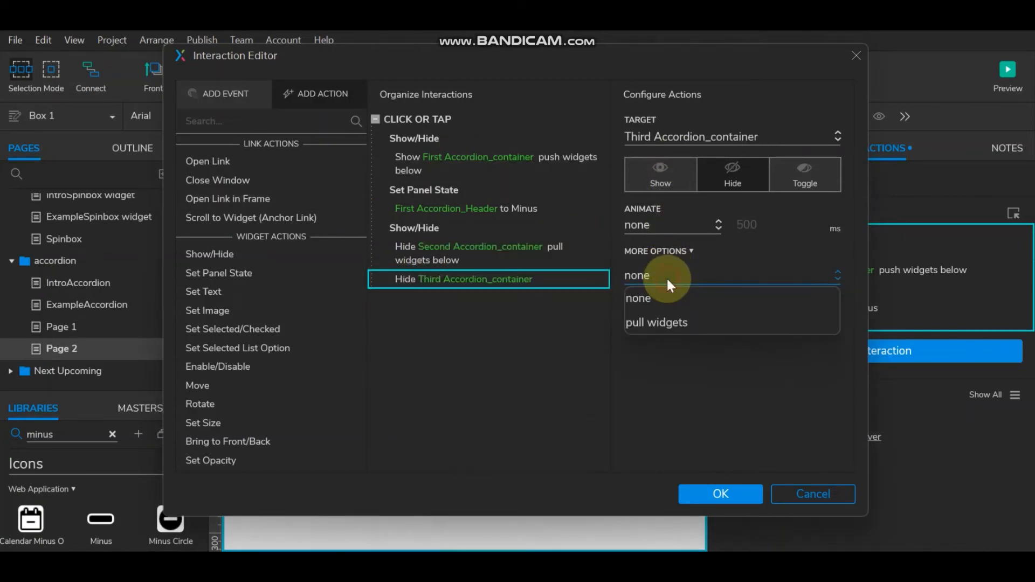
click(668, 317)
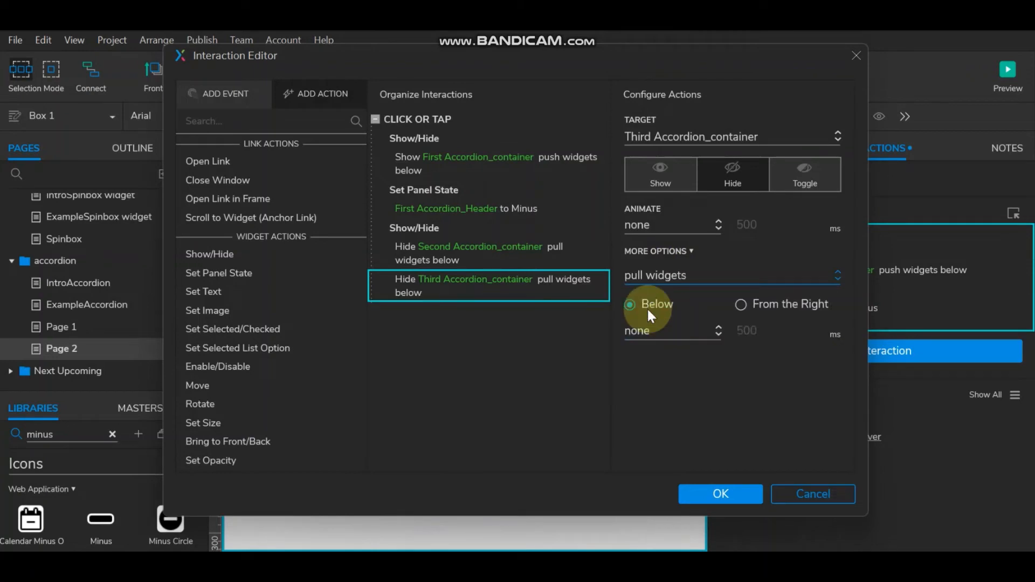
click(710, 487)
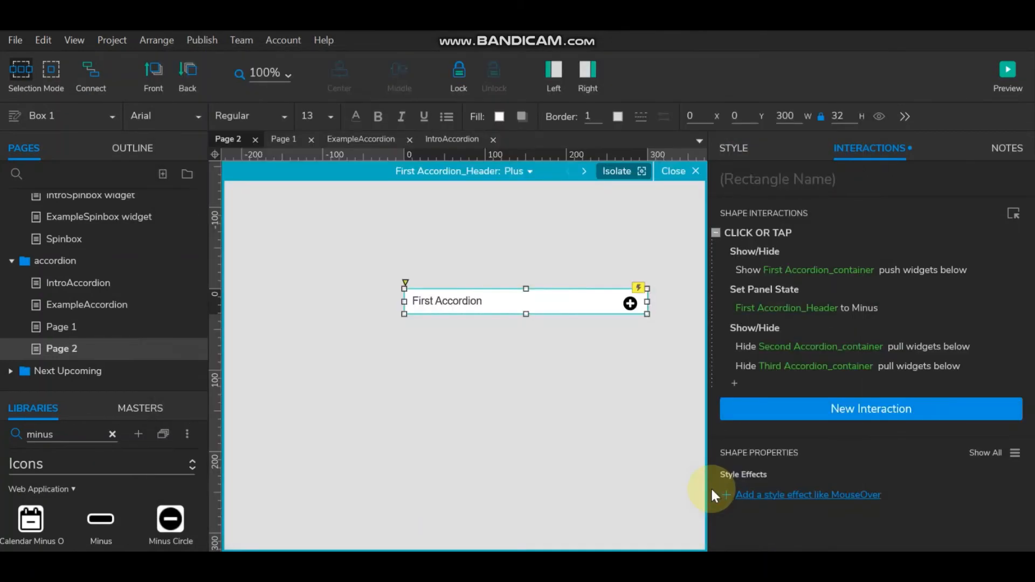
Review the rectangle's interaction in First Accordion_Header's Minus state, and return to the rectangle in the Plus state
click(528, 172)
click(538, 213)
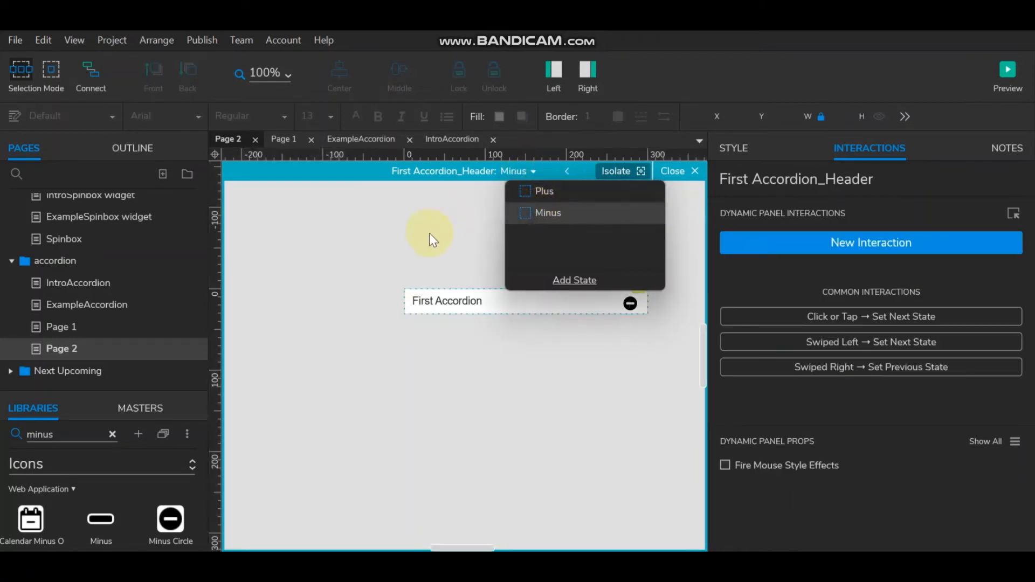
click(551, 304)
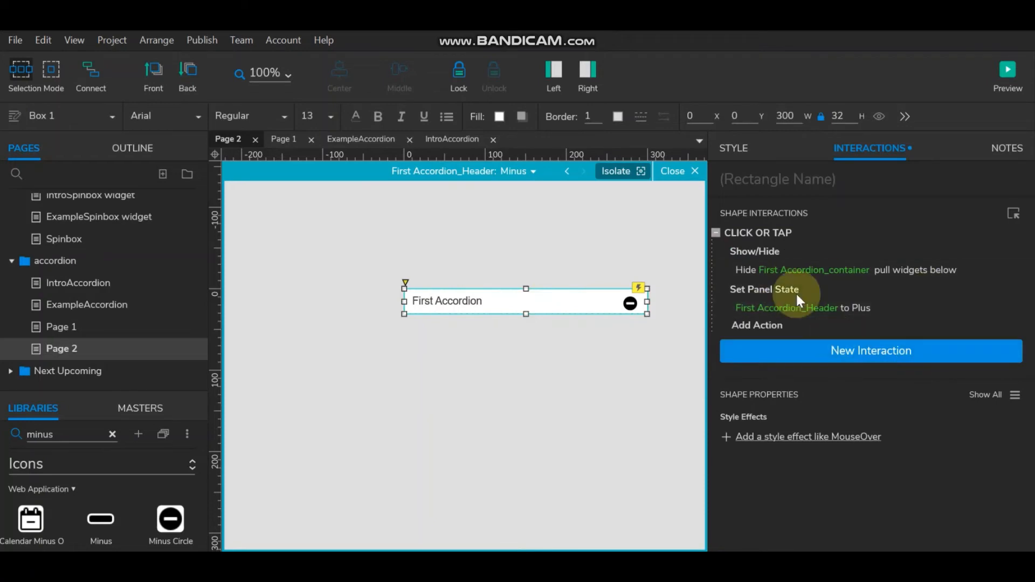
click(531, 172)
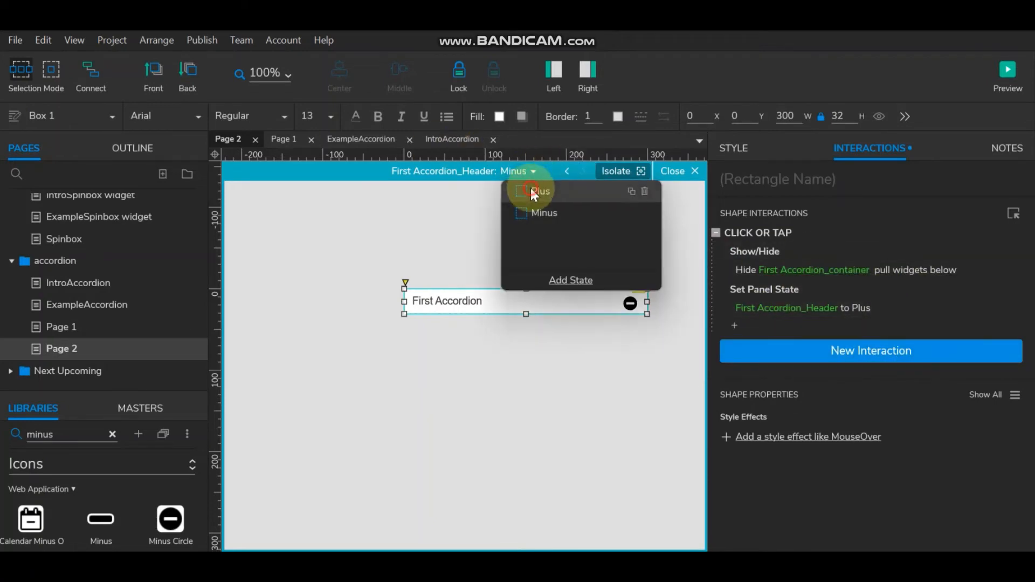
click(533, 190)
click(479, 306)
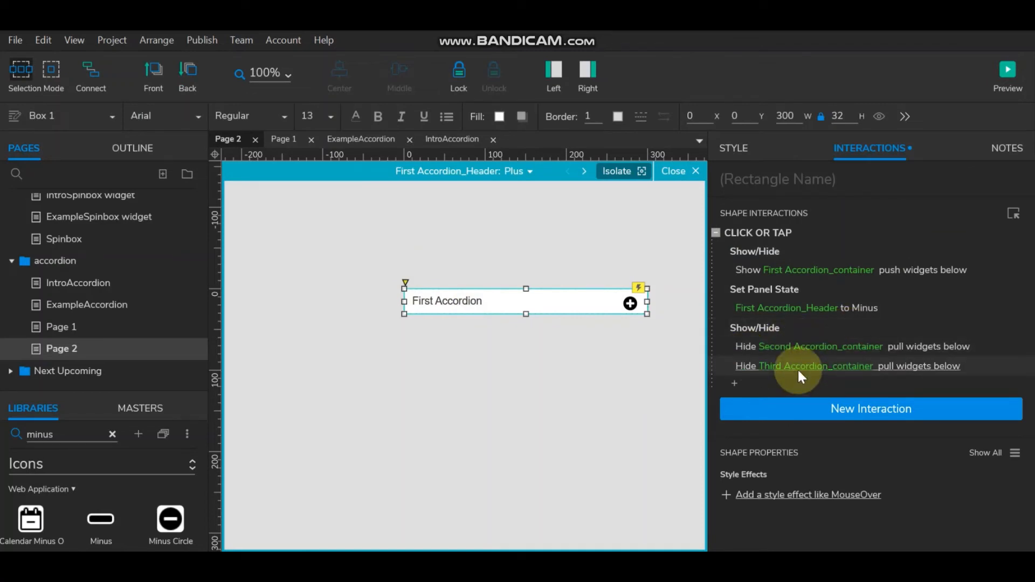
Add Second Accordion_Header and Third Accordion_Header in the Plus state as Set Panel State targets of the first header's interaction, and save it
double_click(768, 233)
mouse_move(430, 227)
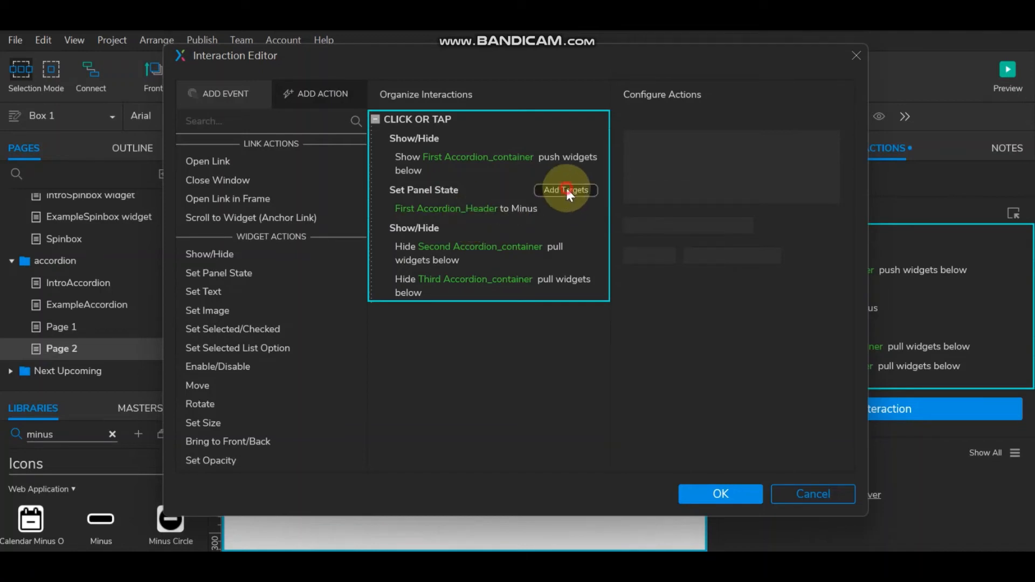
click(567, 189)
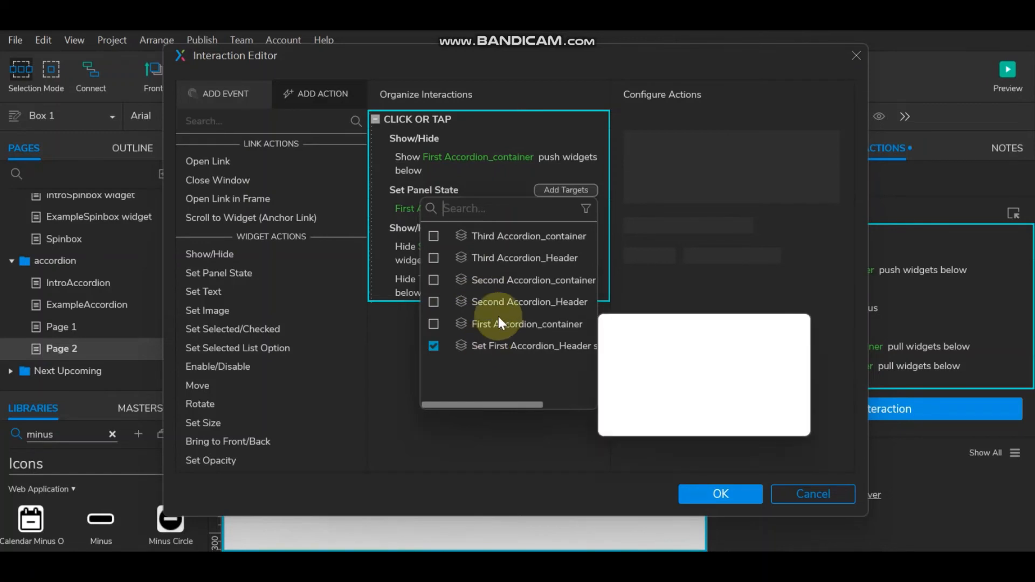
click(432, 301)
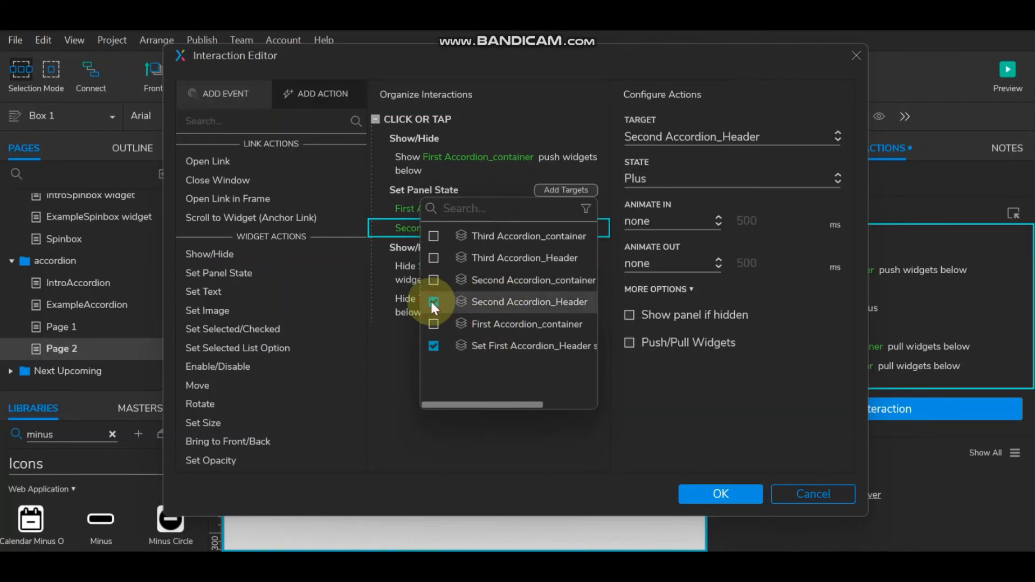
click(432, 258)
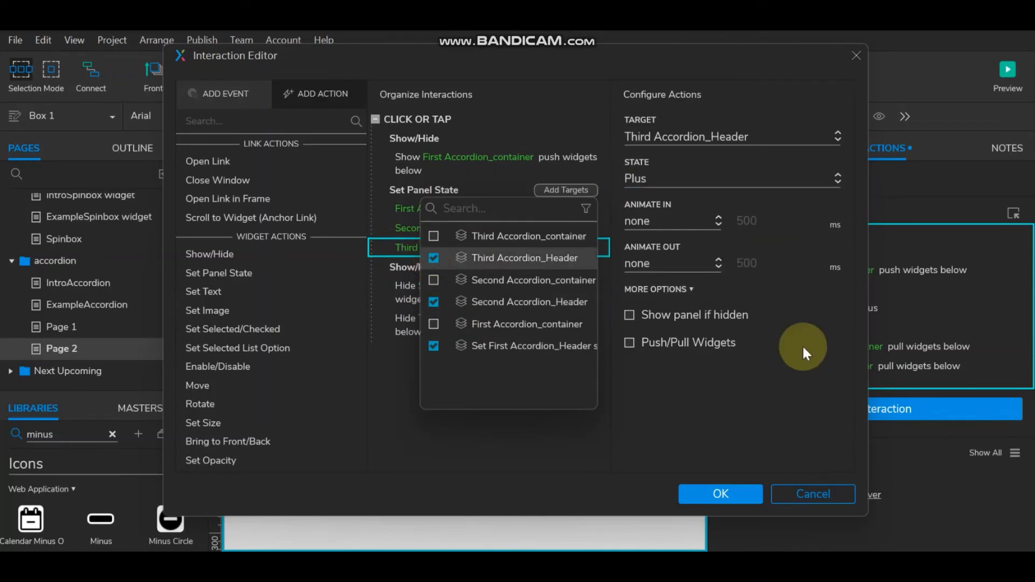
click(751, 366)
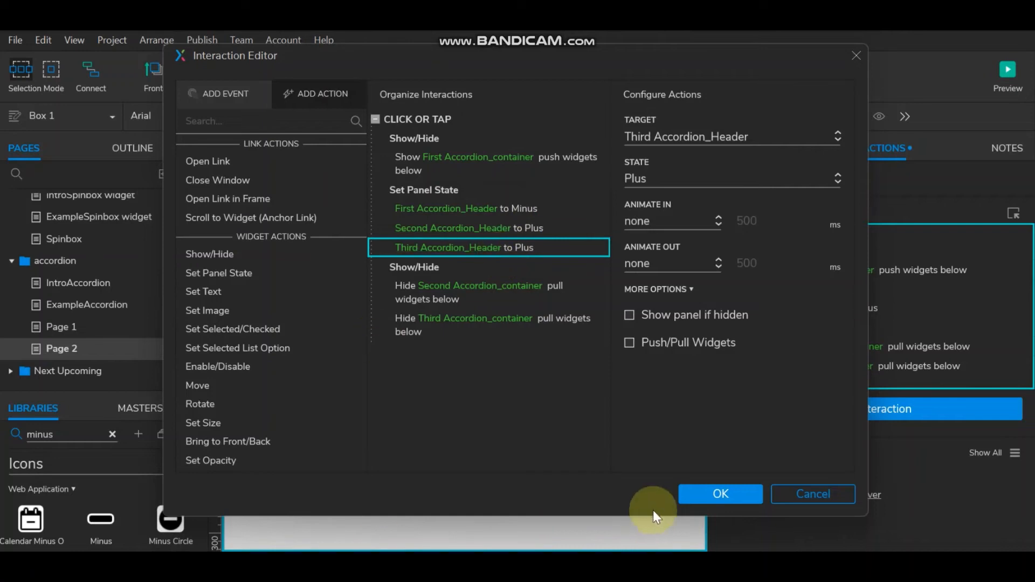
click(728, 493)
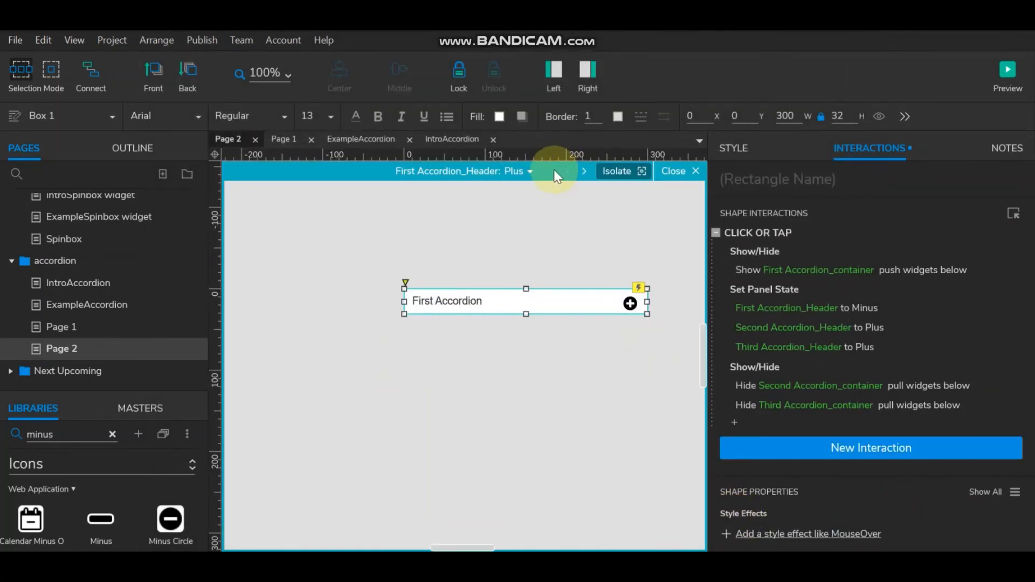
Open the Click or Tap interaction of the rectangle in Second Accordion_Header's Plus state in the Interaction Editor
click(525, 172)
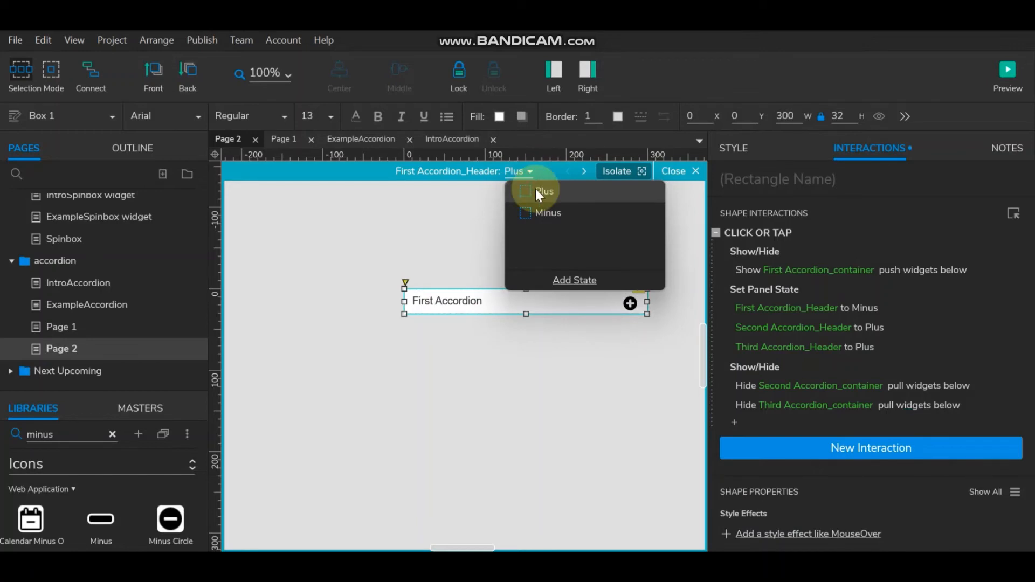
click(674, 171)
click(492, 326)
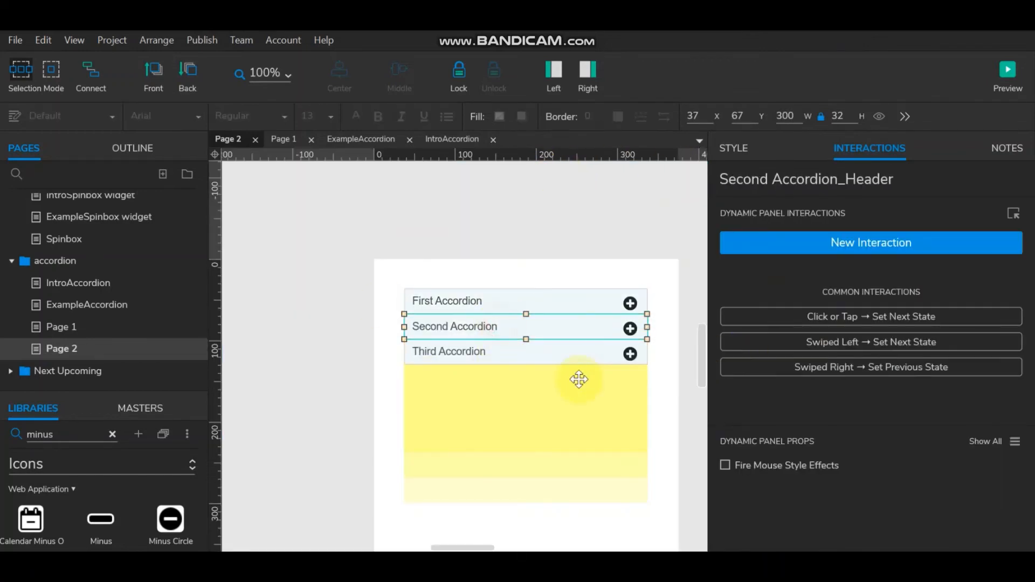
double_click(497, 327)
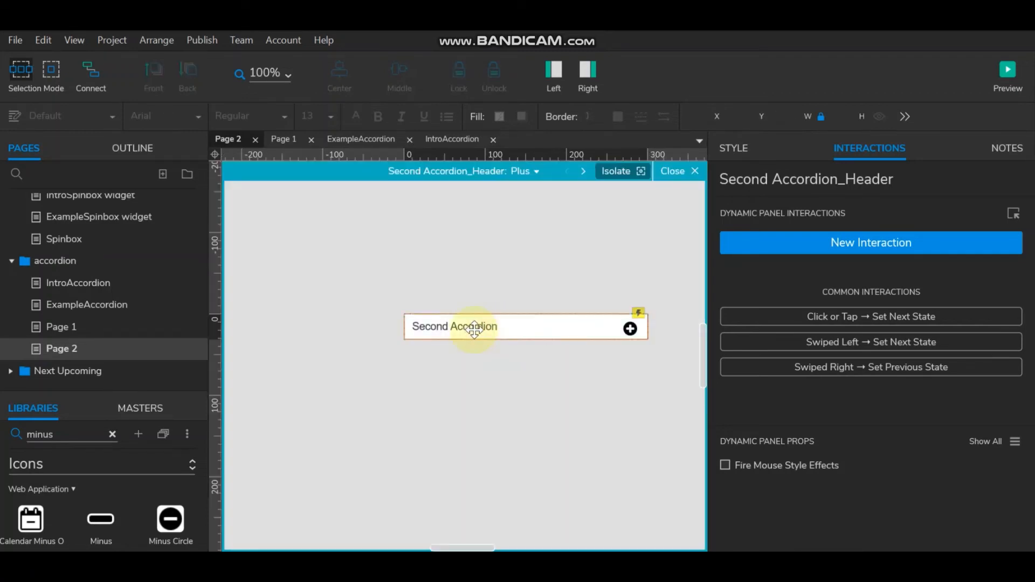
click(473, 329)
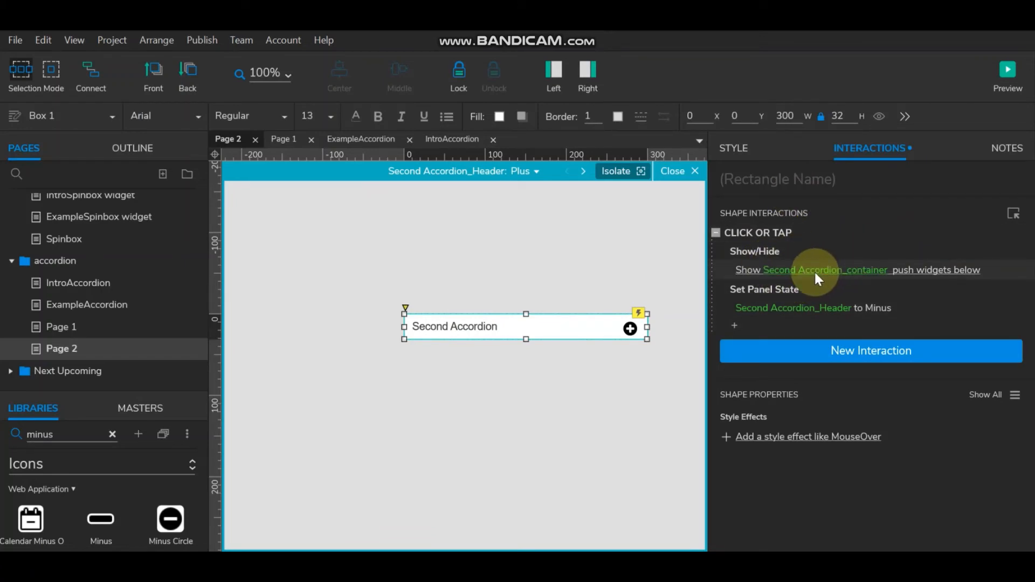
mouse_move(951, 290)
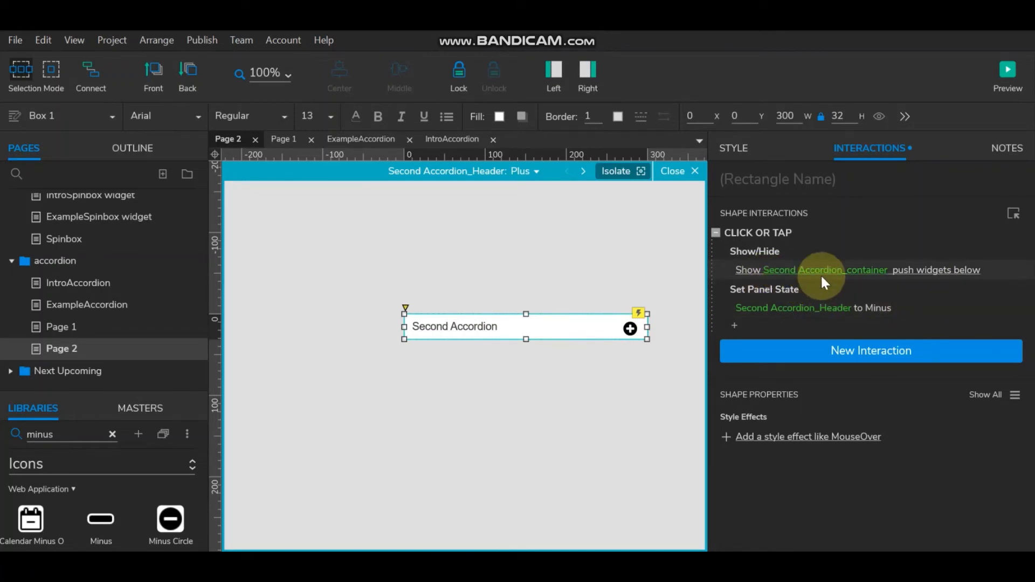
double_click(762, 231)
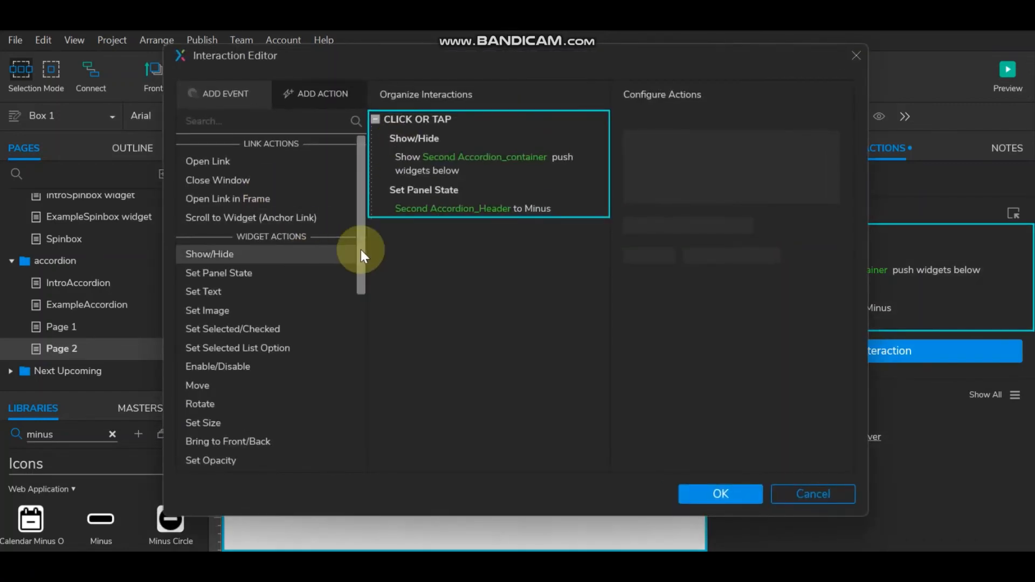
Add a Show/Hide action targeting Third Accordion_container and First Accordion_container
click(281, 255)
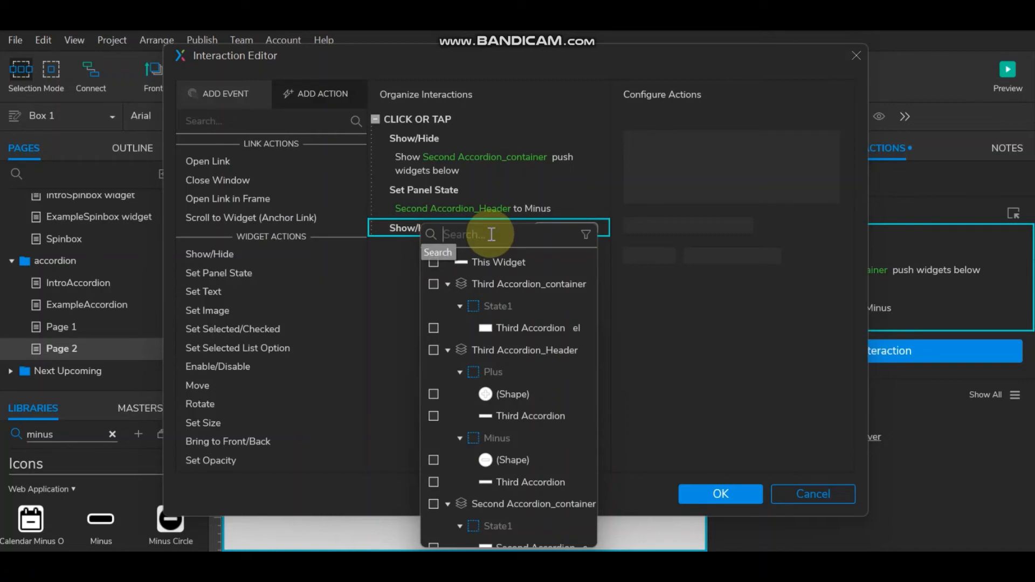
text(thi)
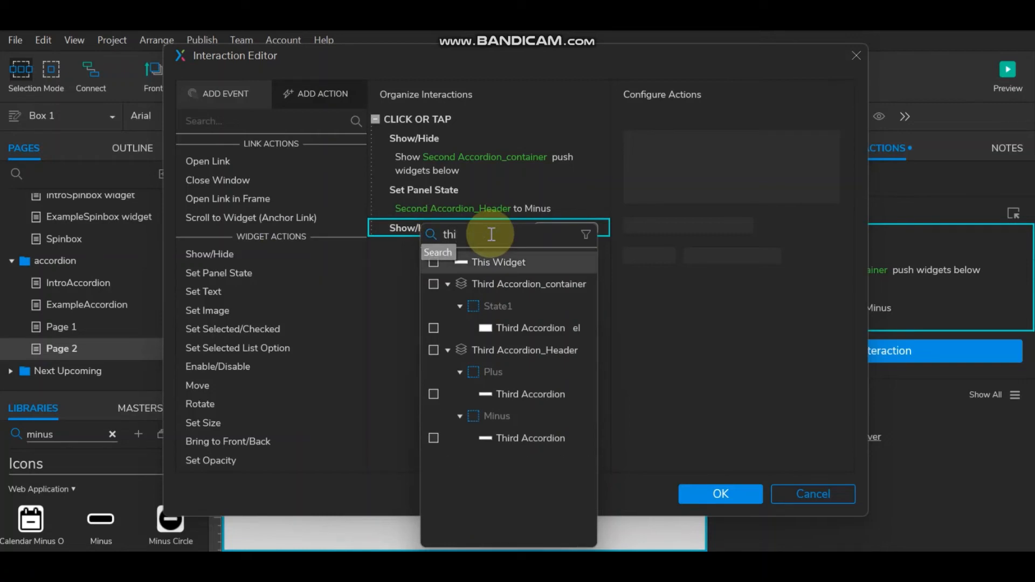
text(rd)
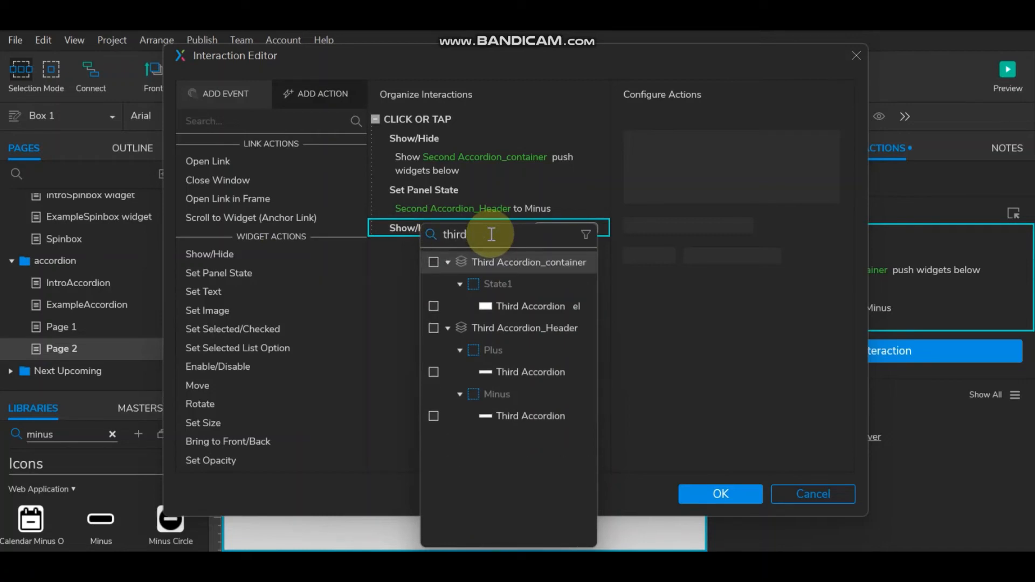
mouse_move(497, 265)
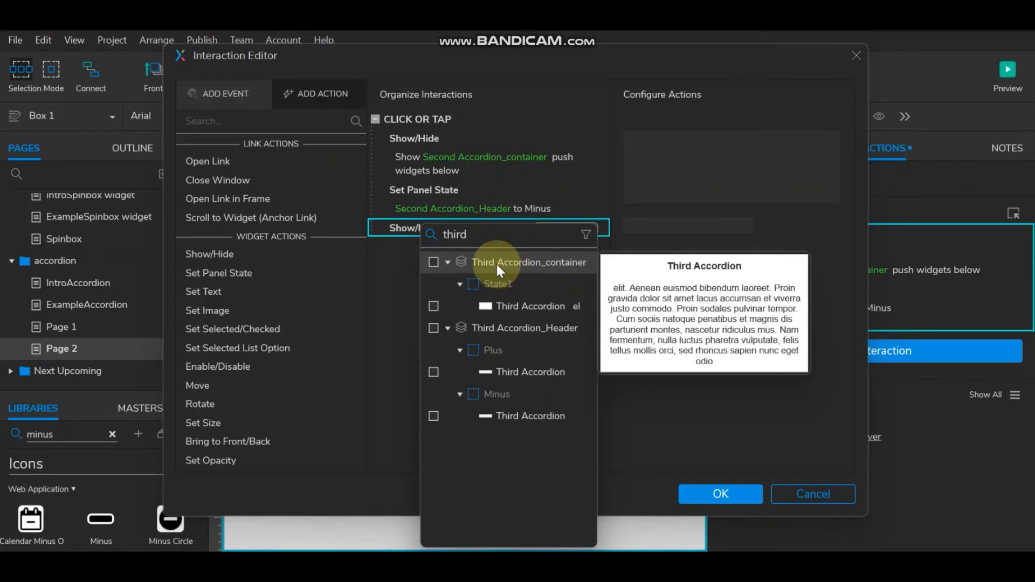
click(434, 261)
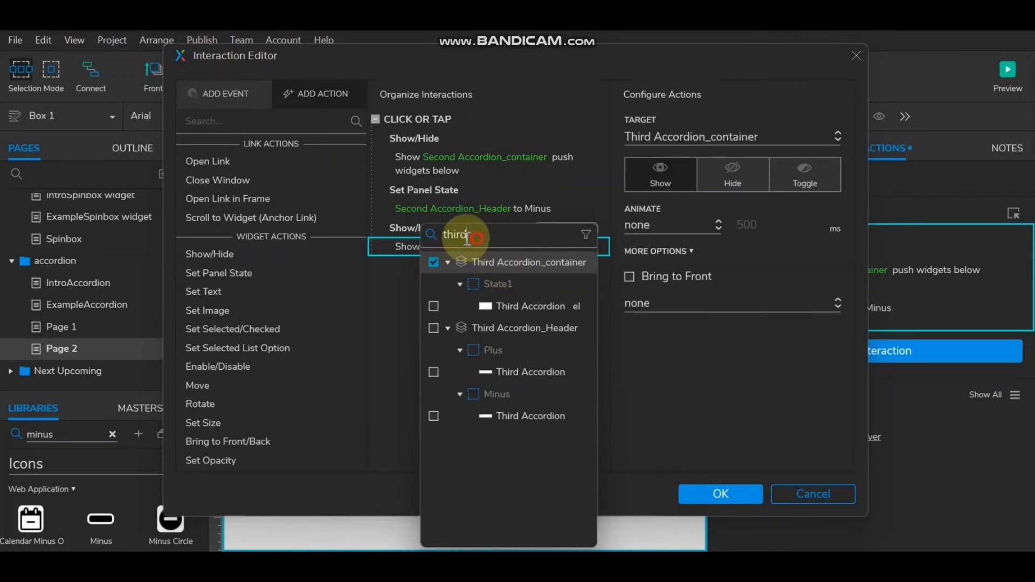
mouse_move(505, 316)
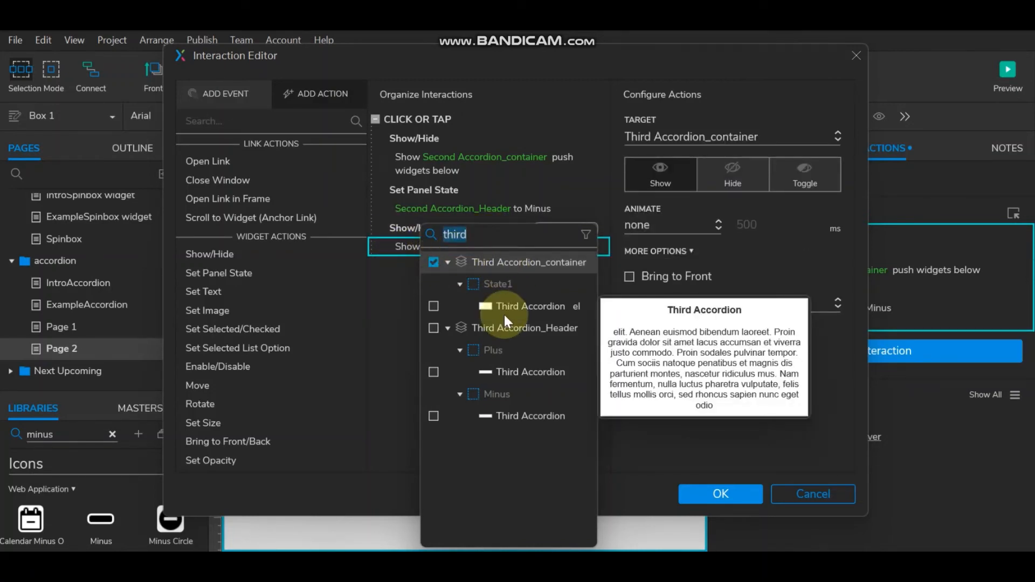
text(first)
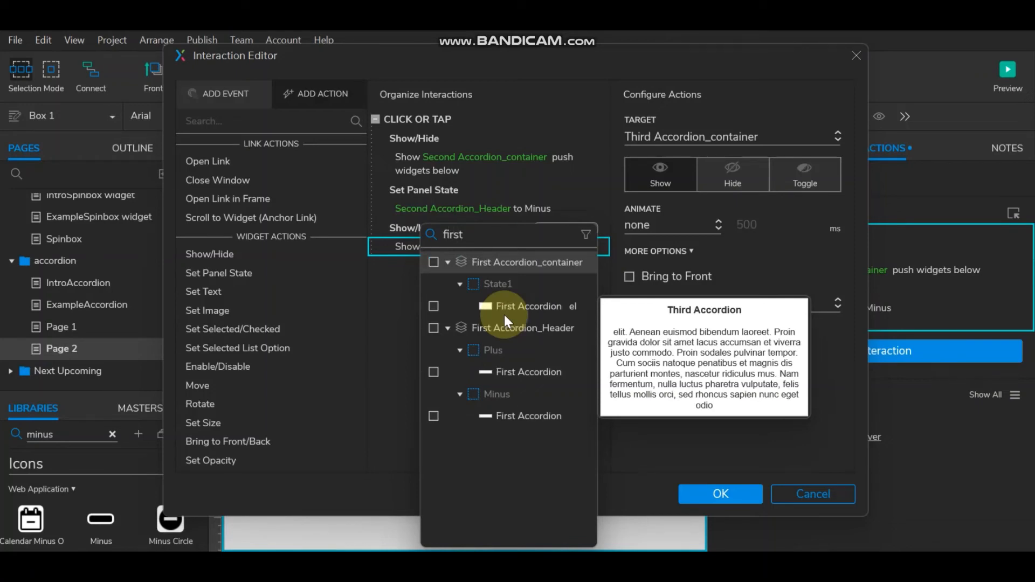
mouse_move(522, 262)
click(433, 262)
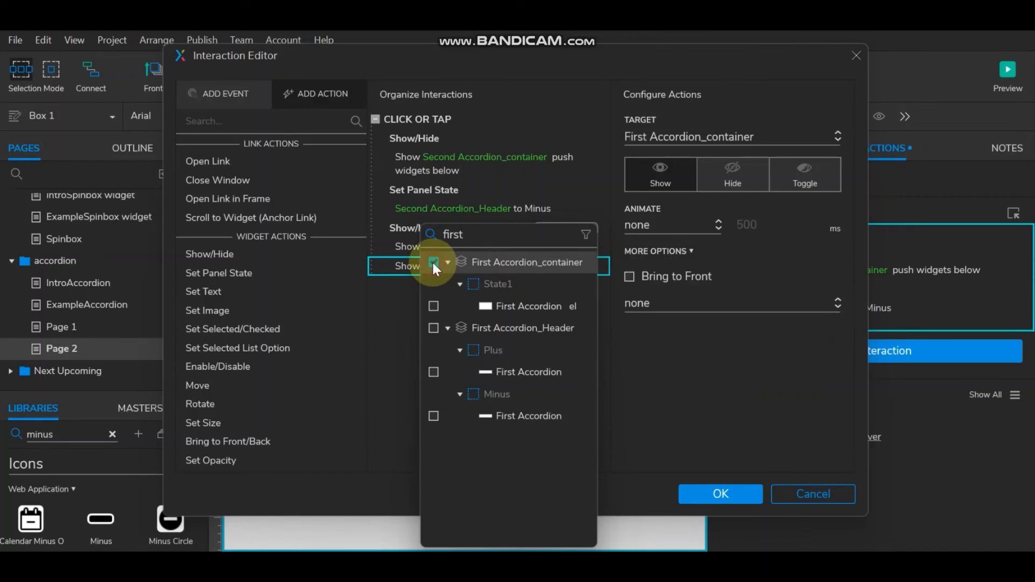
click(388, 326)
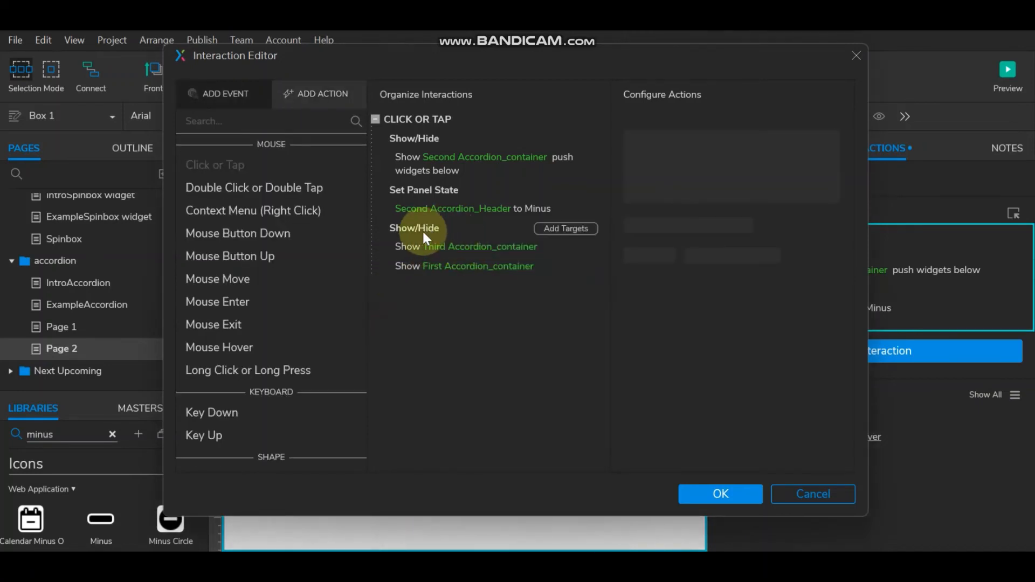
Set both the Third Accordion_container and First Accordion_container targets to Hide and pull the widgets below
click(419, 246)
click(736, 181)
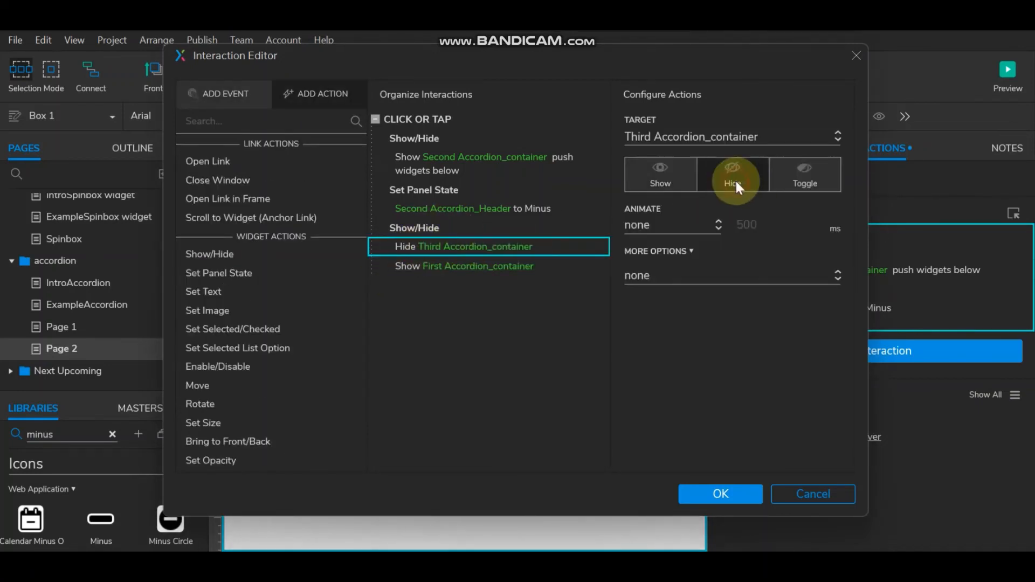
click(706, 273)
click(696, 317)
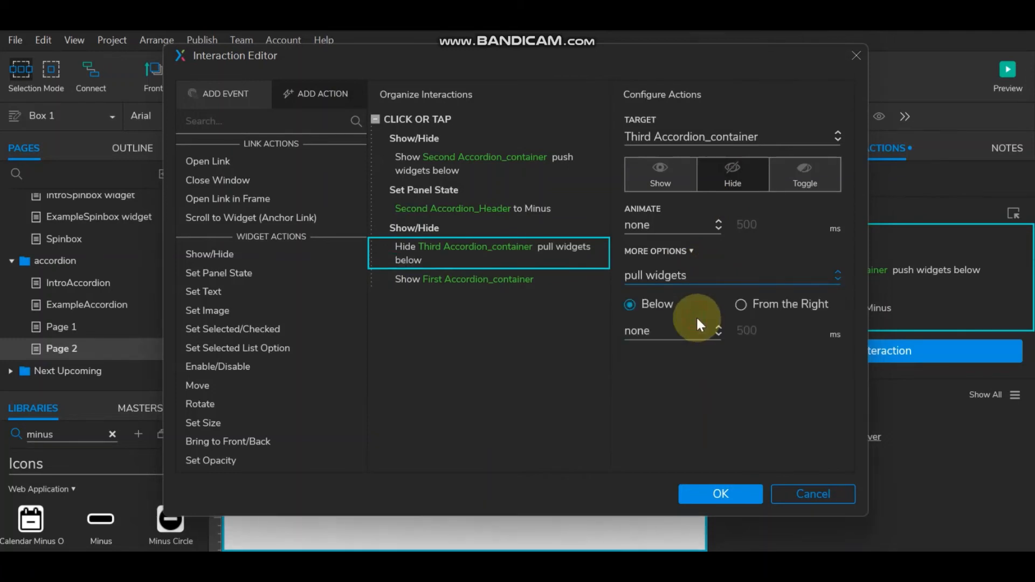
click(414, 278)
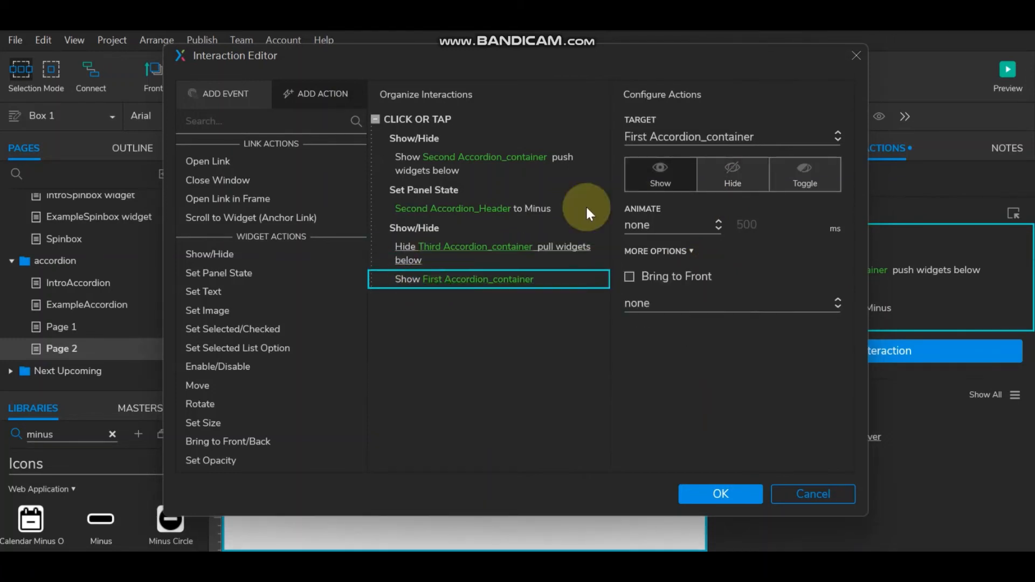
click(723, 176)
click(677, 277)
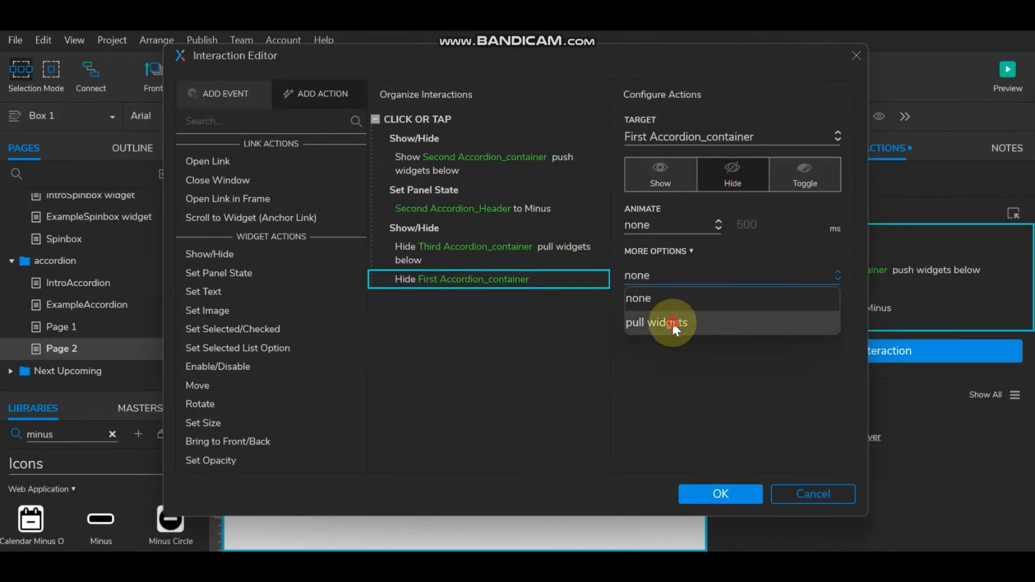
click(673, 319)
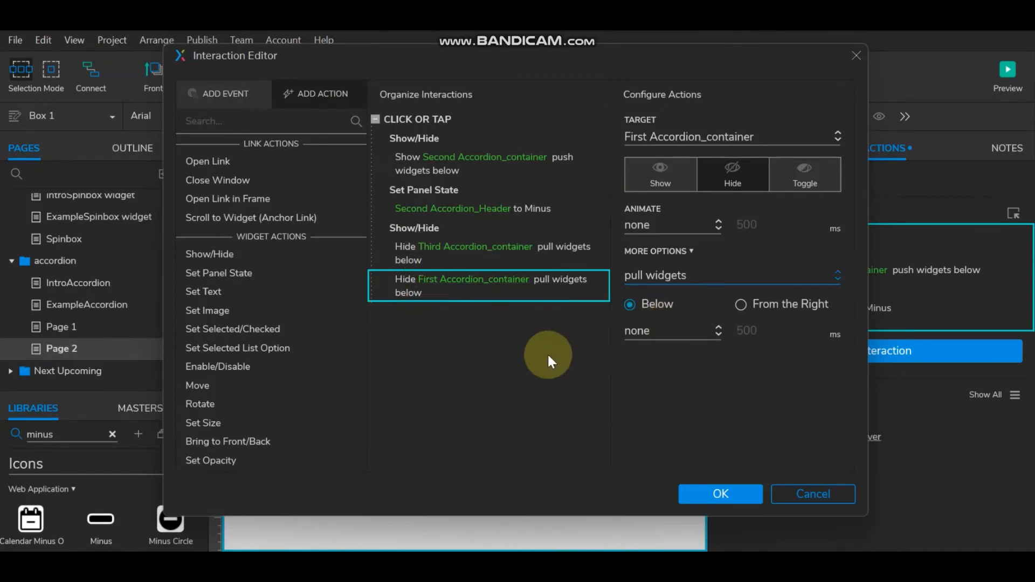
Add Third Accordion_Header and First Accordion_Header in the Plus state as Set Panel State targets of the second header's interaction, and save it
click(454, 191)
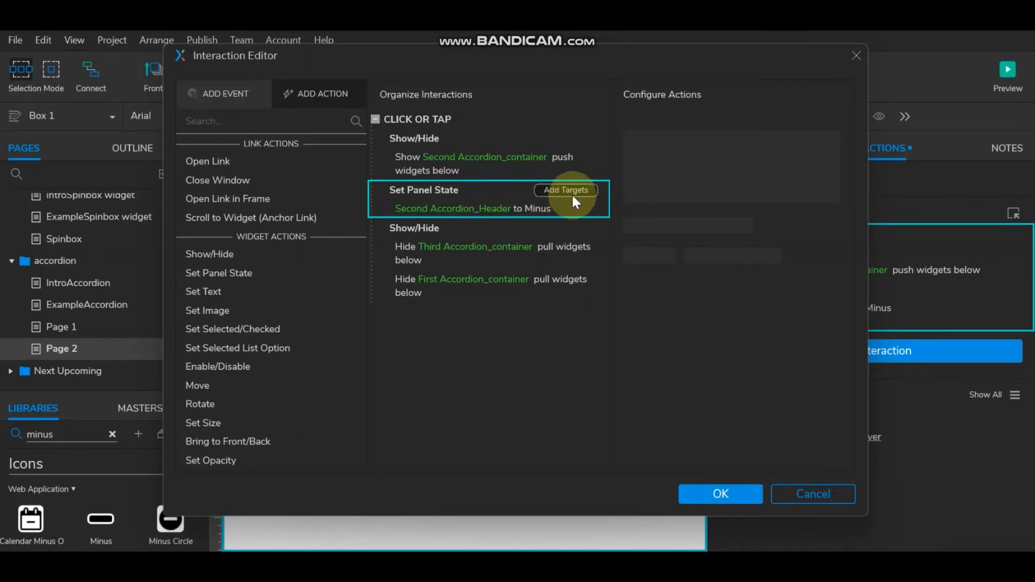
click(565, 193)
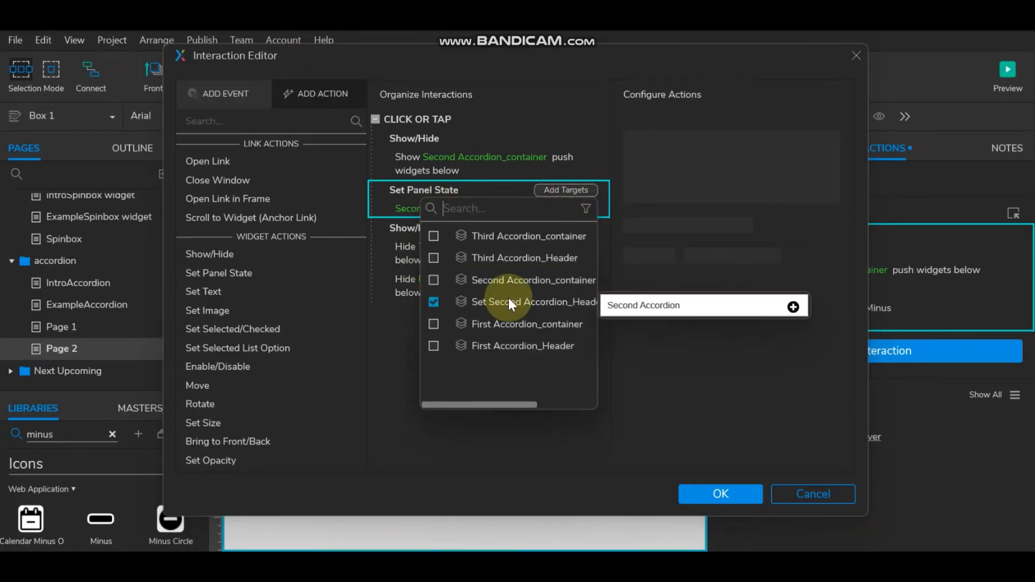
mouse_move(461, 253)
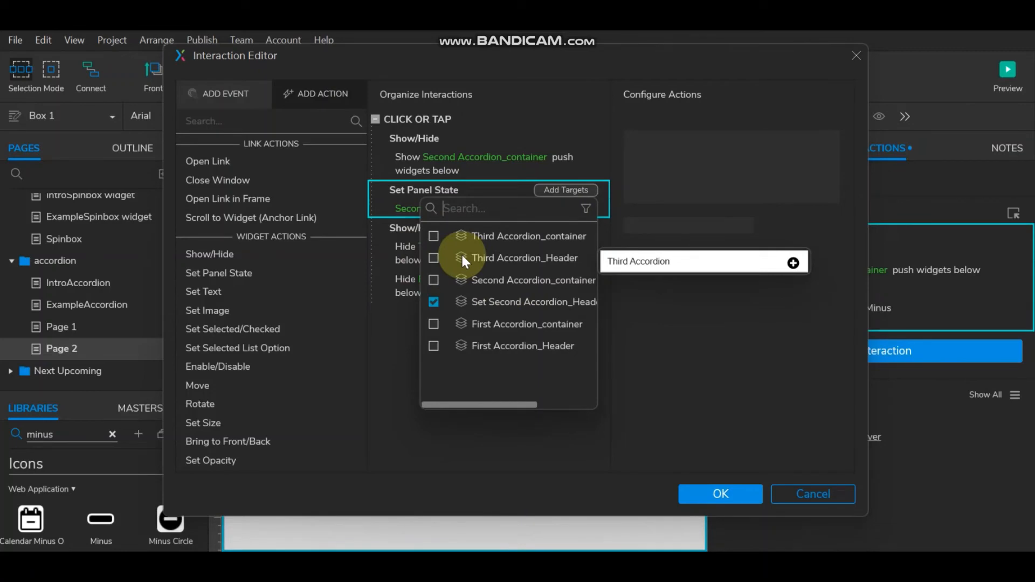
click(433, 257)
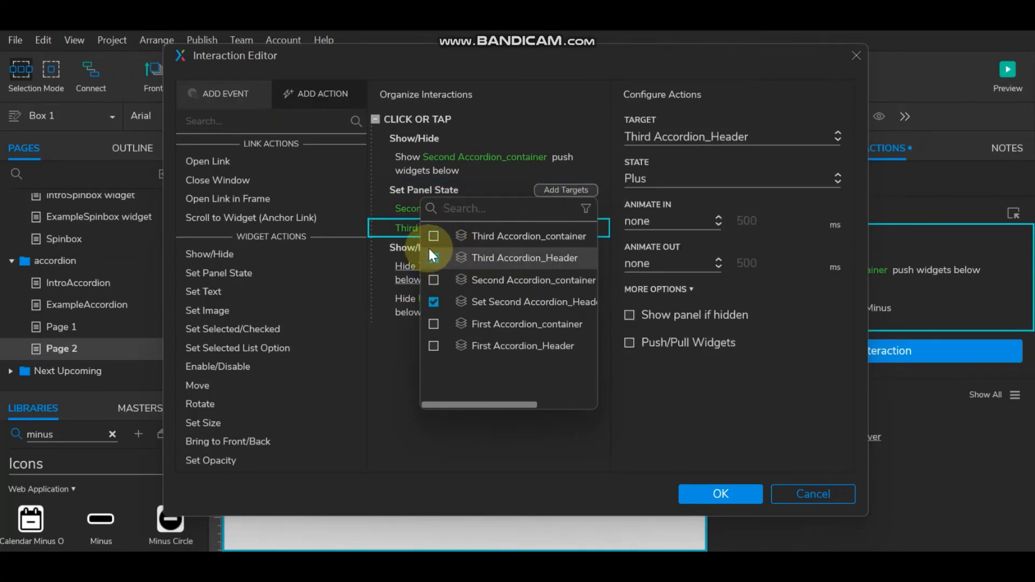
click(433, 346)
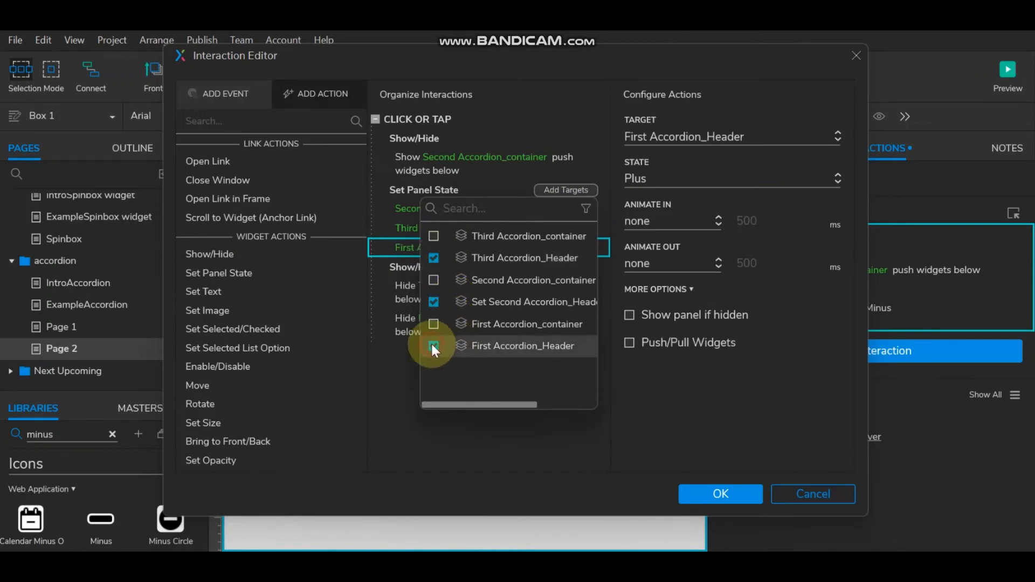
click(511, 446)
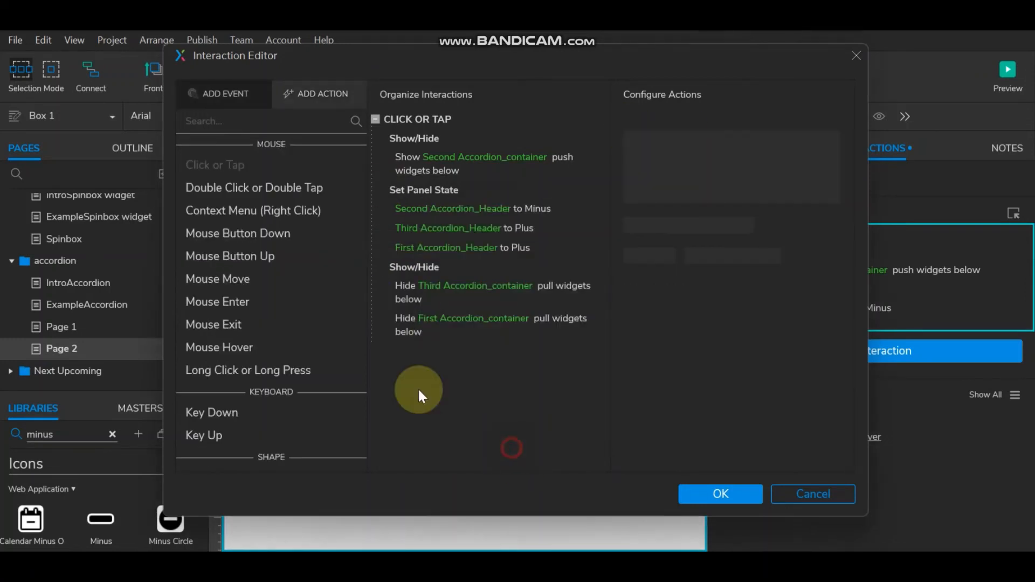
click(746, 490)
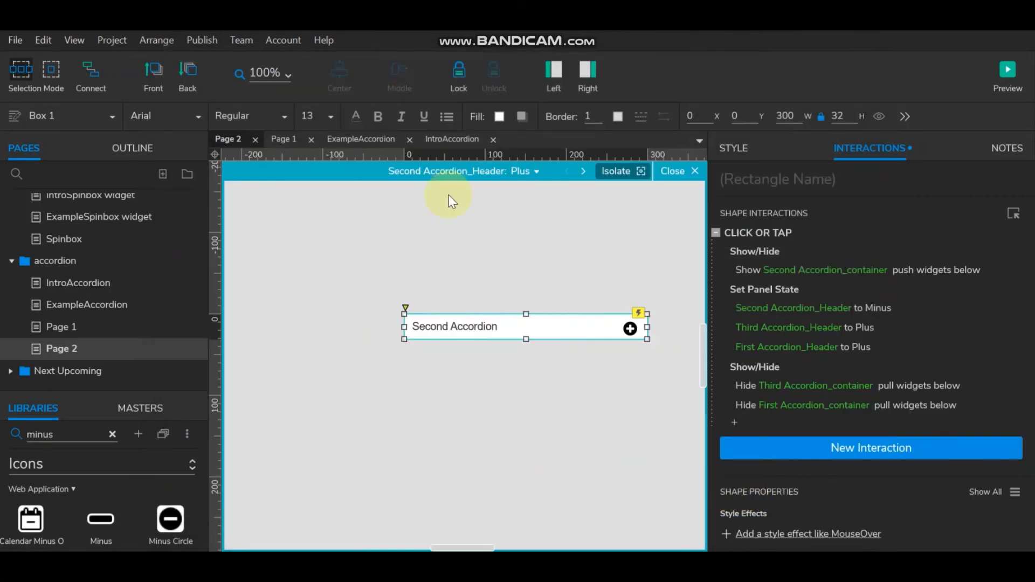
Open the Click or Tap interaction of the rectangle in Third Accordion_Header's Plus state in the Interaction Editor
click(677, 171)
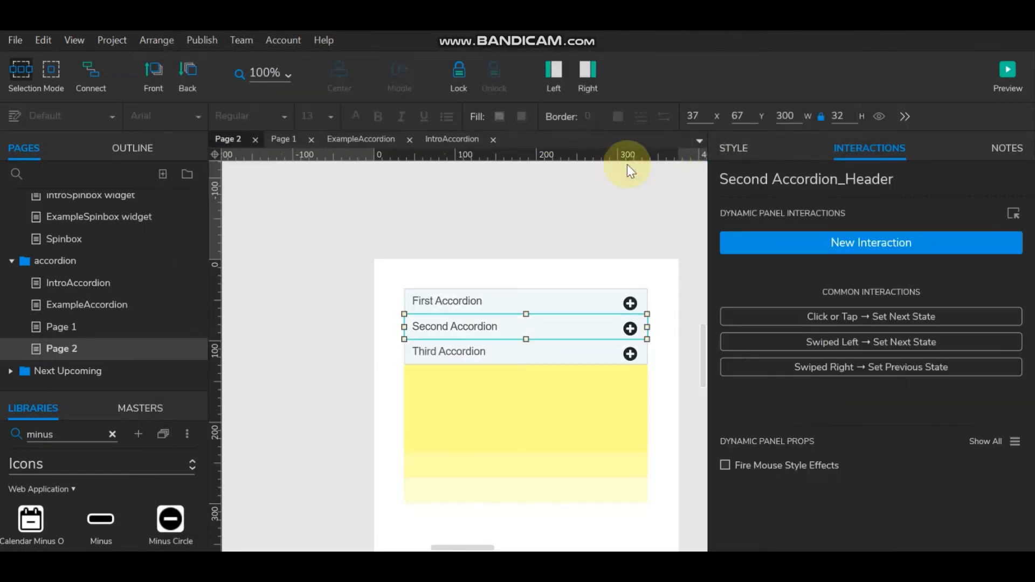
click(519, 355)
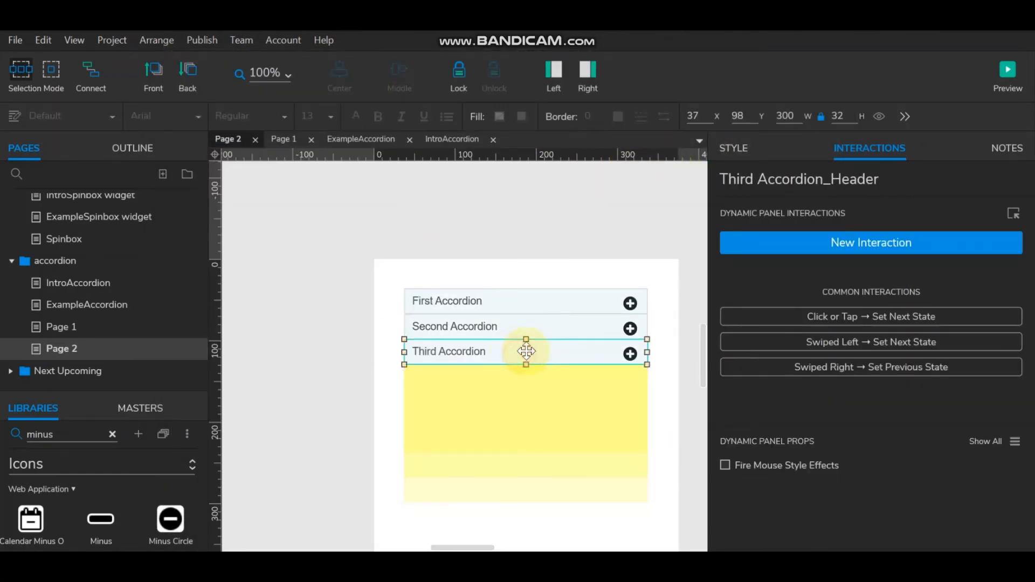
double_click(519, 354)
click(526, 352)
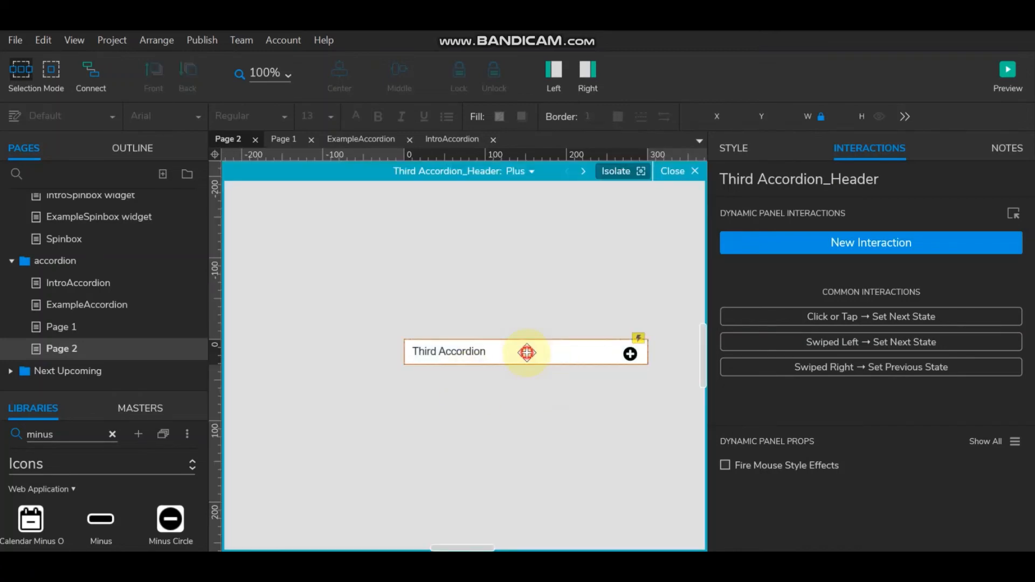
click(772, 235)
double_click(772, 235)
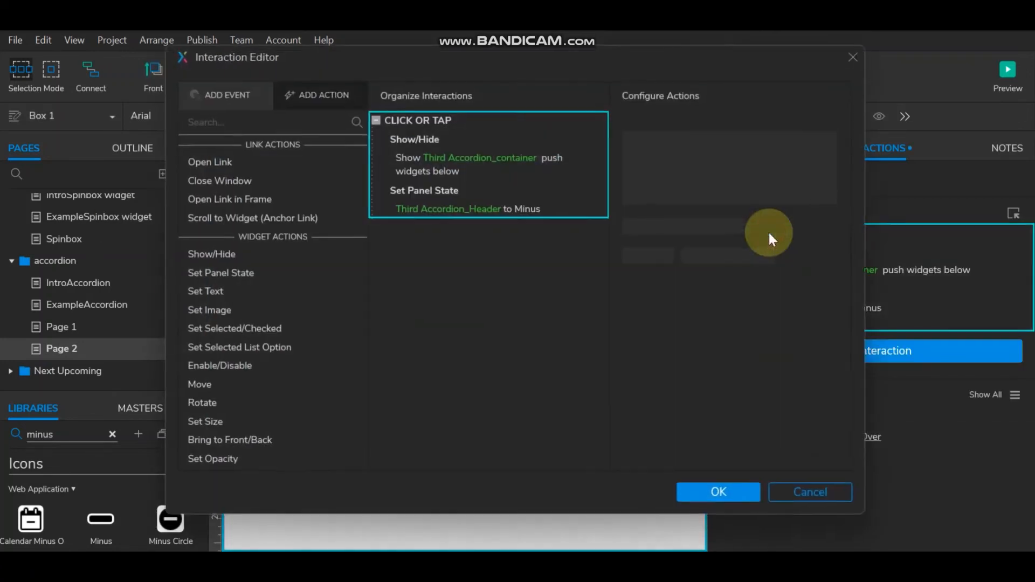
Add a Show/Hide action targeting First Accordion_container and Second Accordion_container to the third header's interaction
click(403, 139)
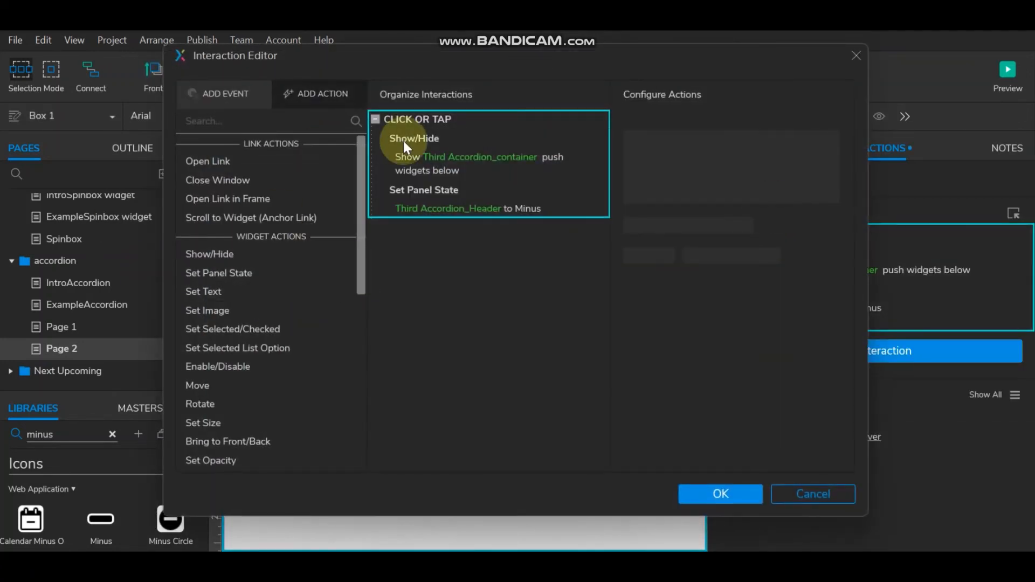
click(207, 254)
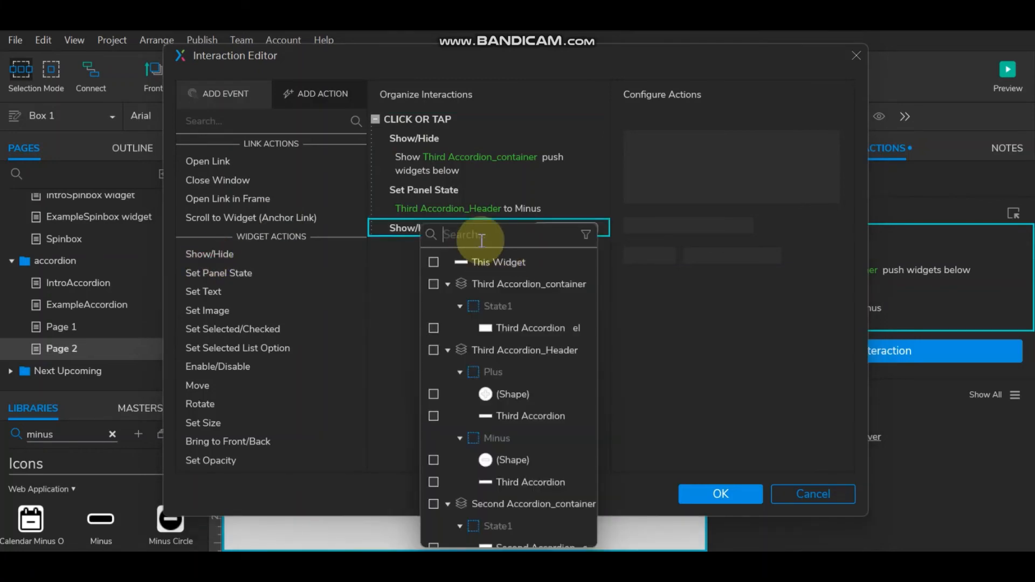
text(firs)
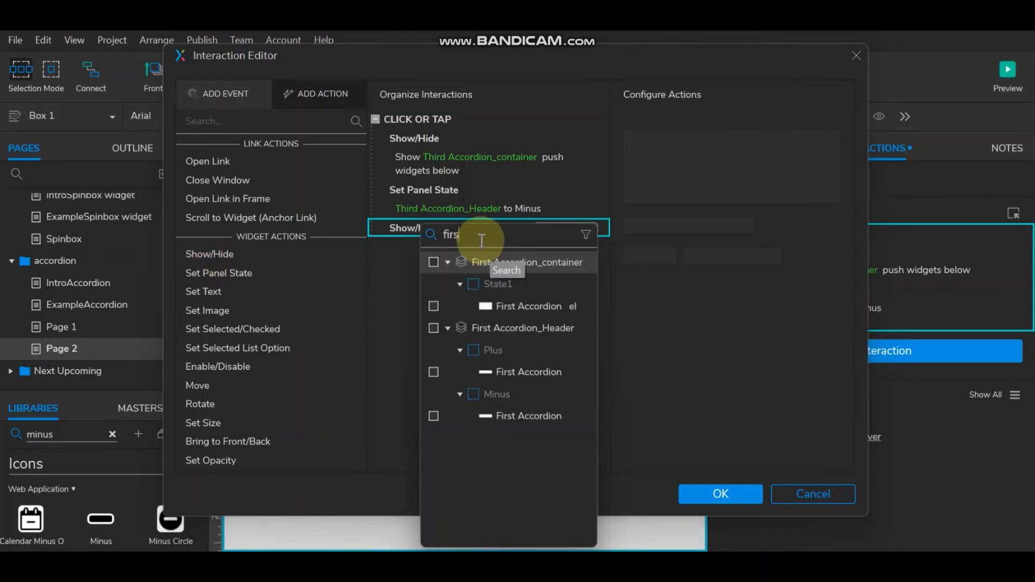
text(t)
mouse_move(566, 262)
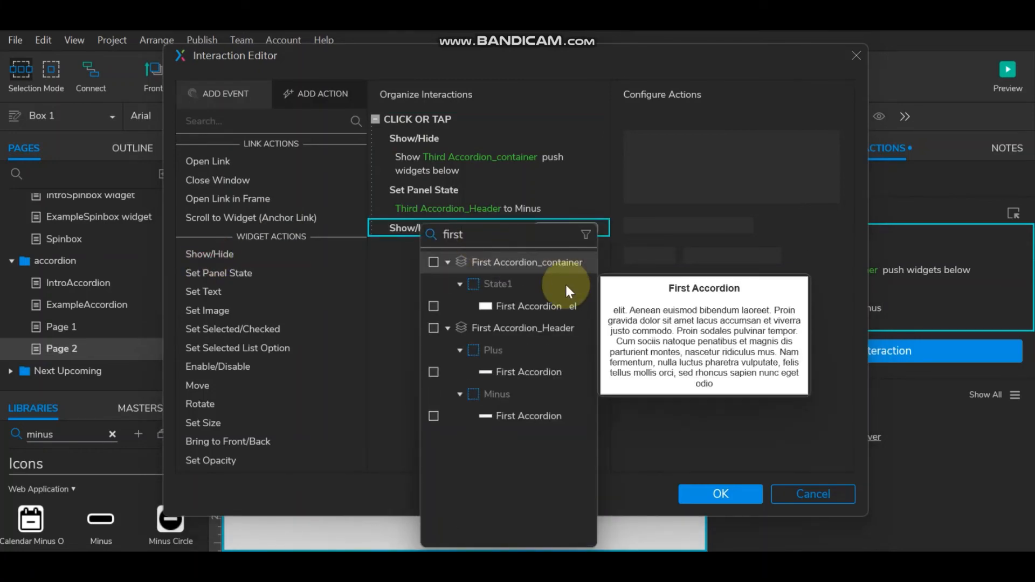
click(434, 263)
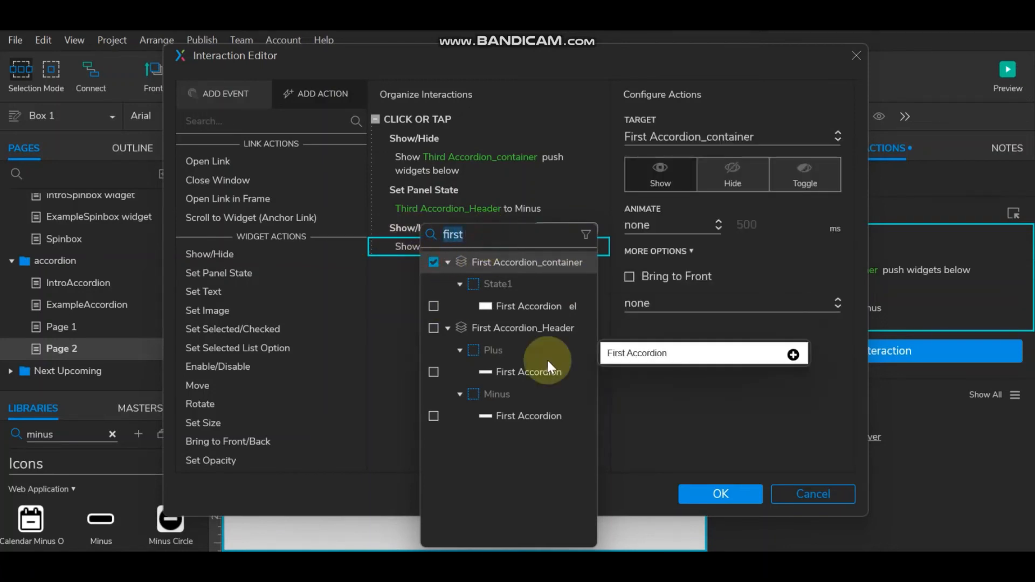
text(secon)
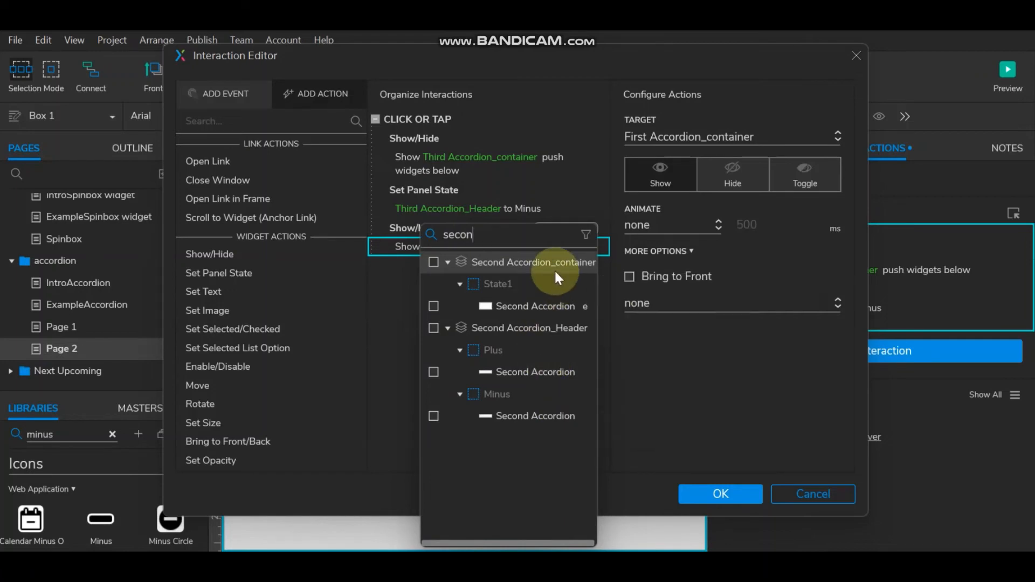
click(434, 262)
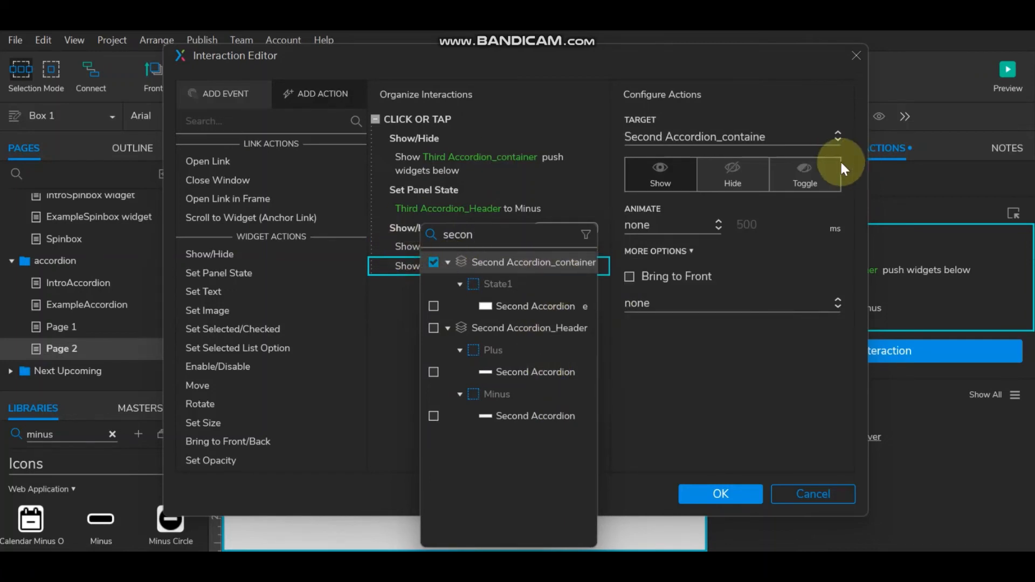
Set both the Second Accordion_container and First Accordion_container targets to Hide and pull the widgets below
click(734, 183)
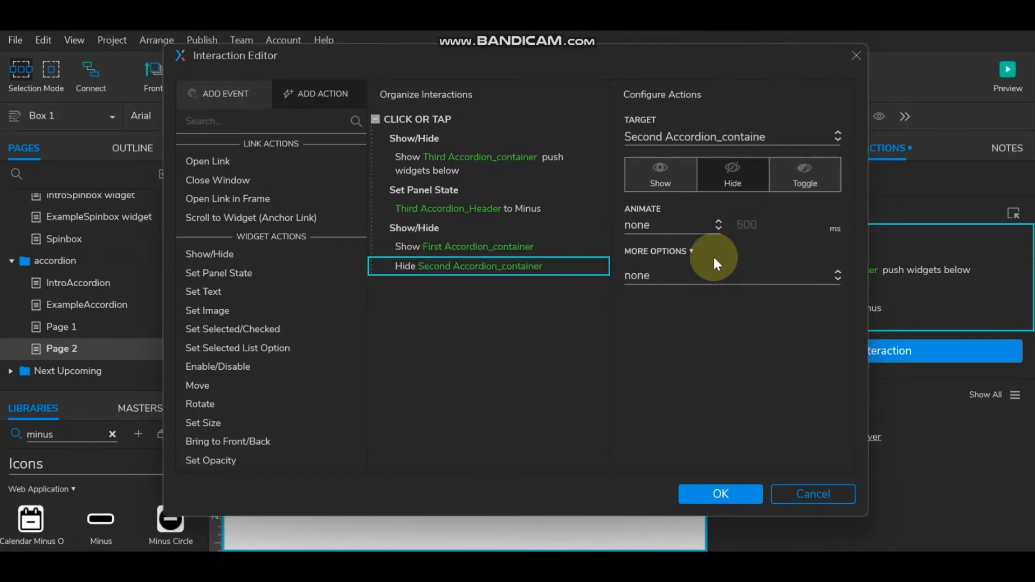
click(711, 274)
click(711, 319)
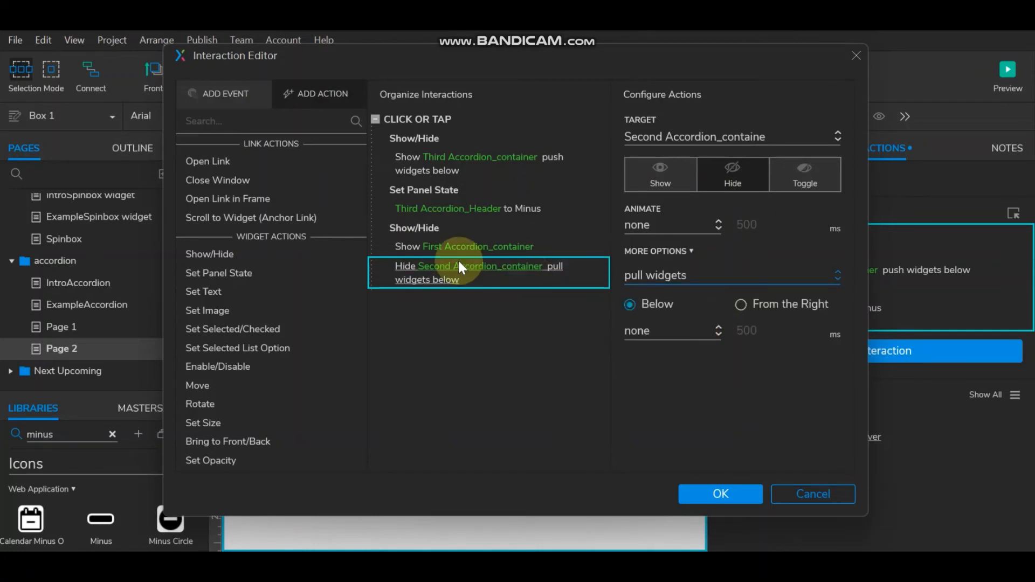
click(458, 241)
click(734, 174)
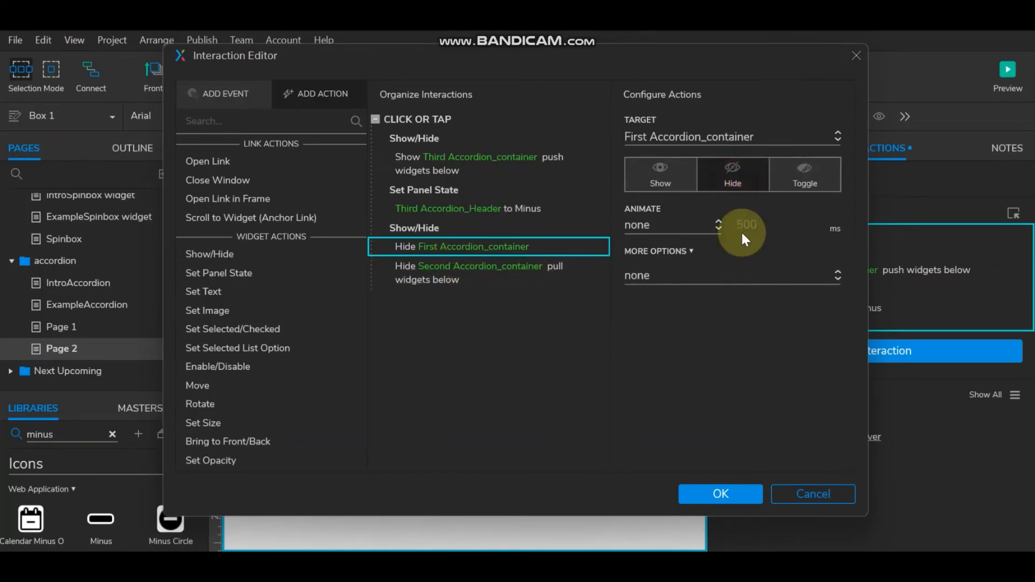
click(722, 274)
click(714, 318)
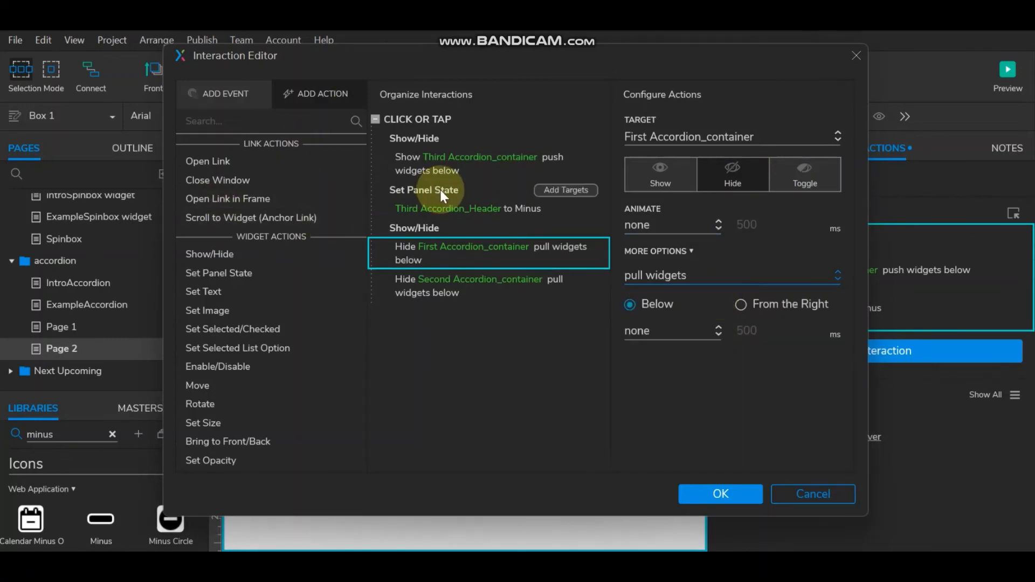
Add First Accordion_Header and Second Accordion_Header in the Plus state as Set Panel State targets of the third header's interaction, and save it
click(563, 188)
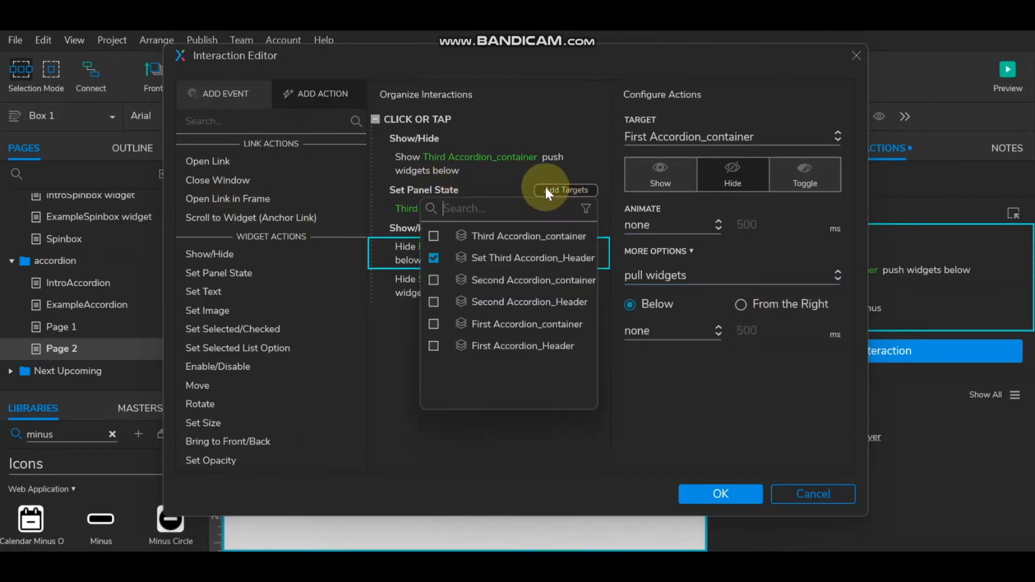
click(433, 346)
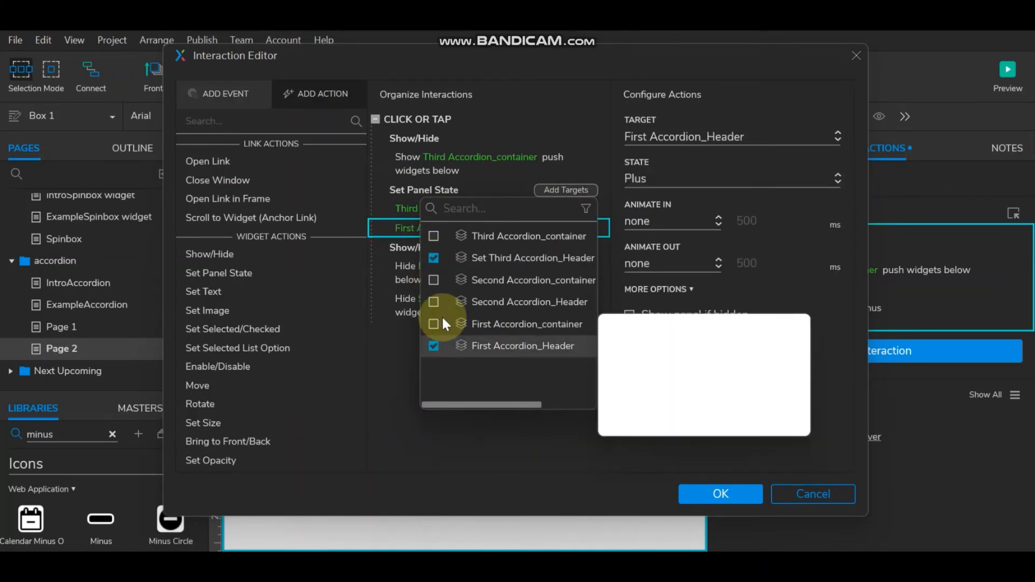
click(434, 302)
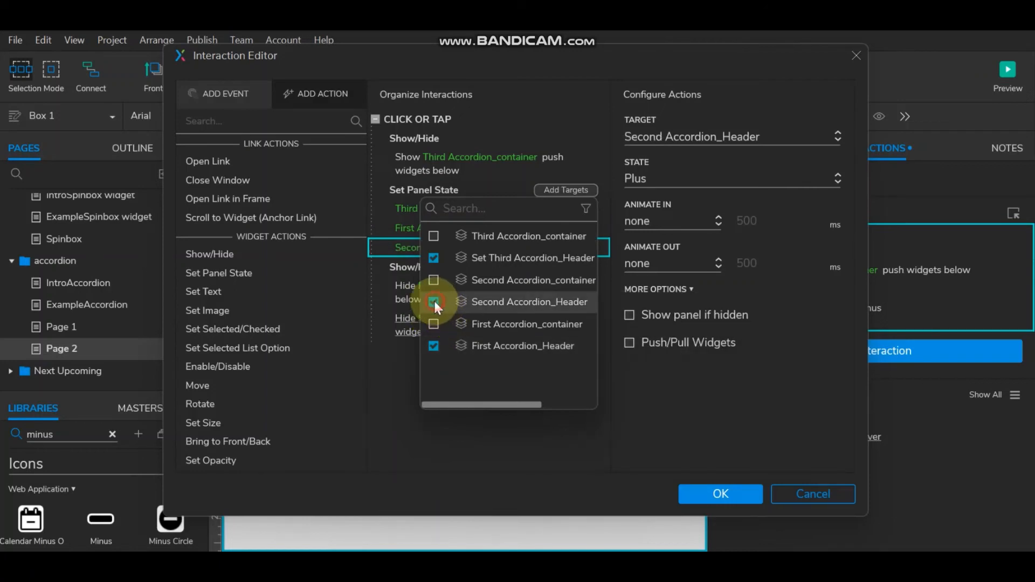
click(732, 400)
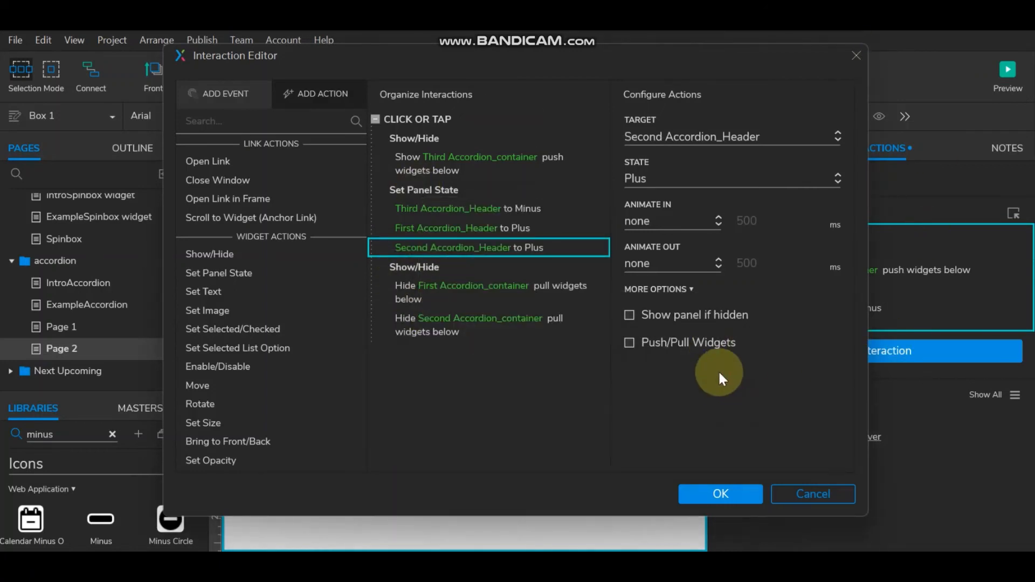
click(710, 493)
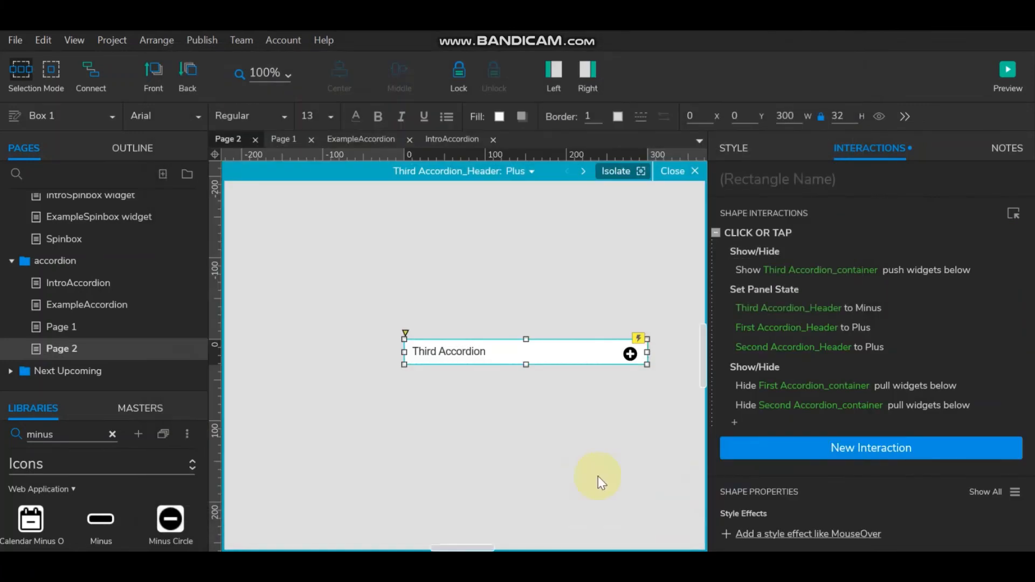
click(601, 443)
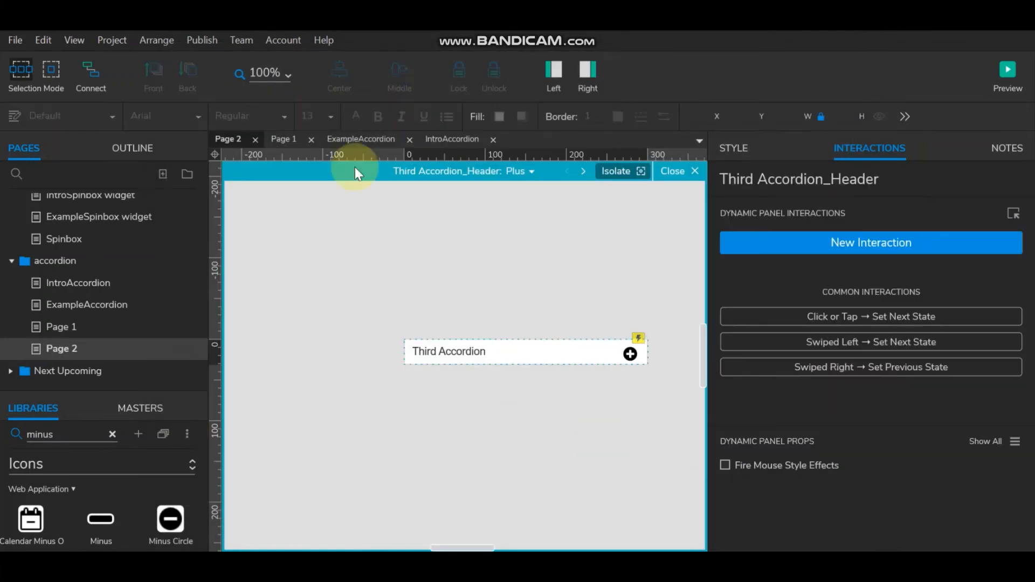
Preview Page 2 in the browser and expand the First, Second and Third Accordion sections in turn
click(1008, 71)
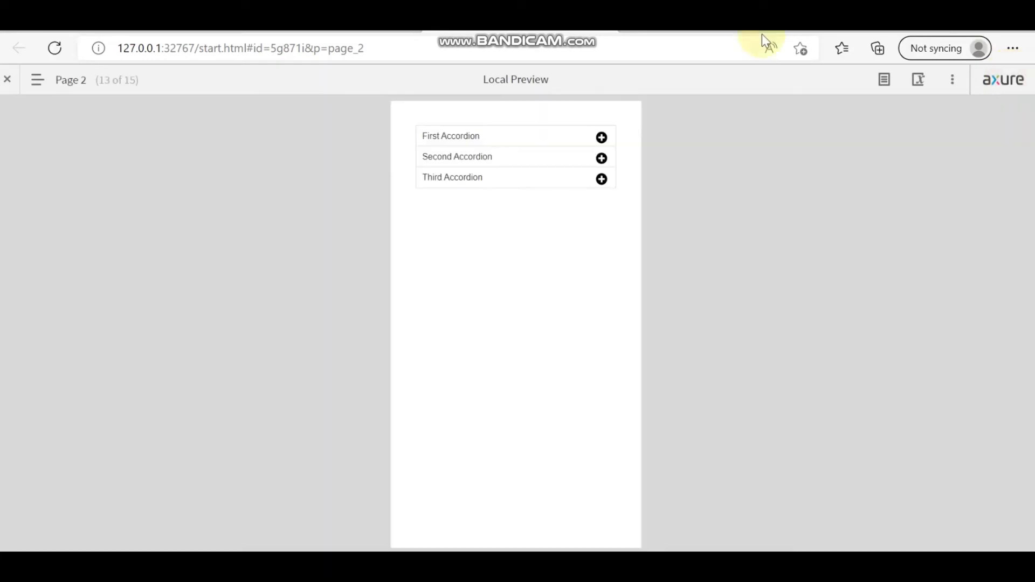
click(490, 130)
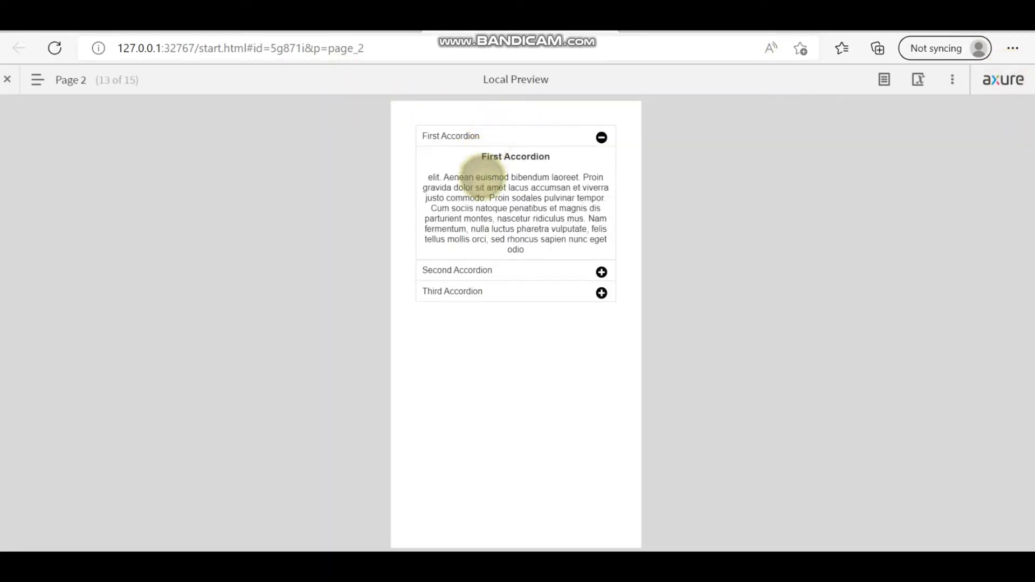
click(470, 267)
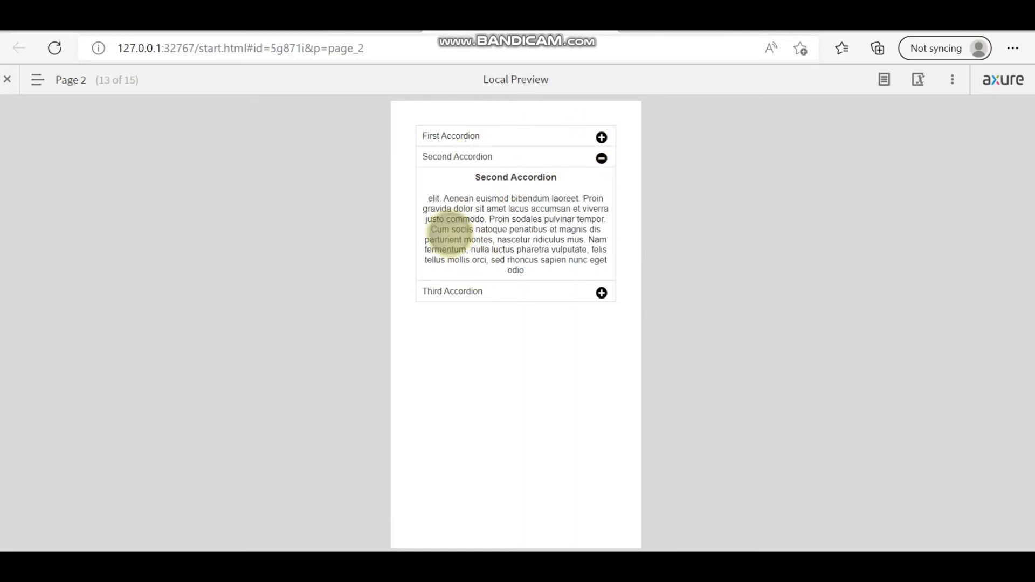
click(487, 286)
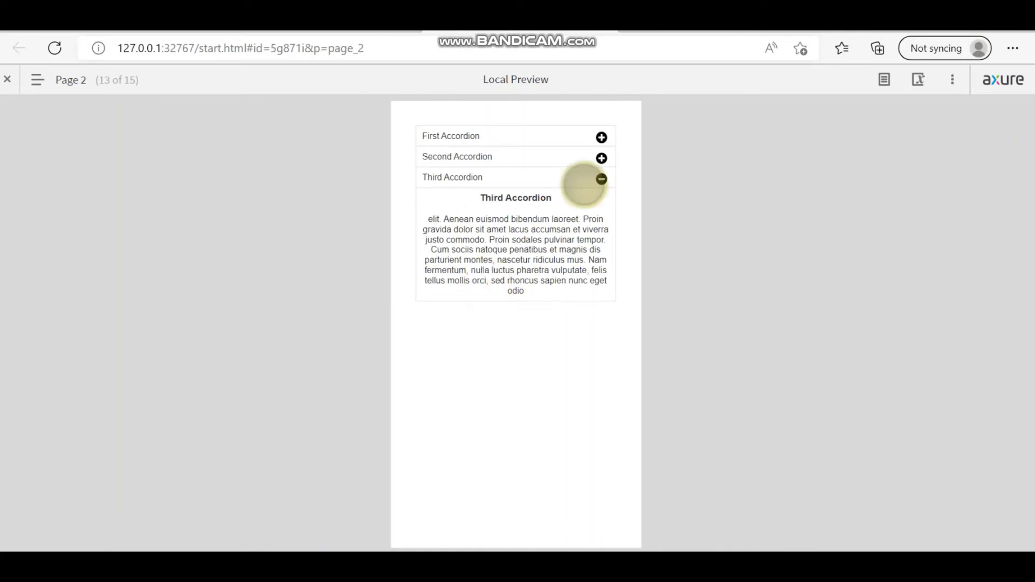
Test the accordion in the preview by expanding and collapsing the three sections repeatedly in varying order
click(530, 151)
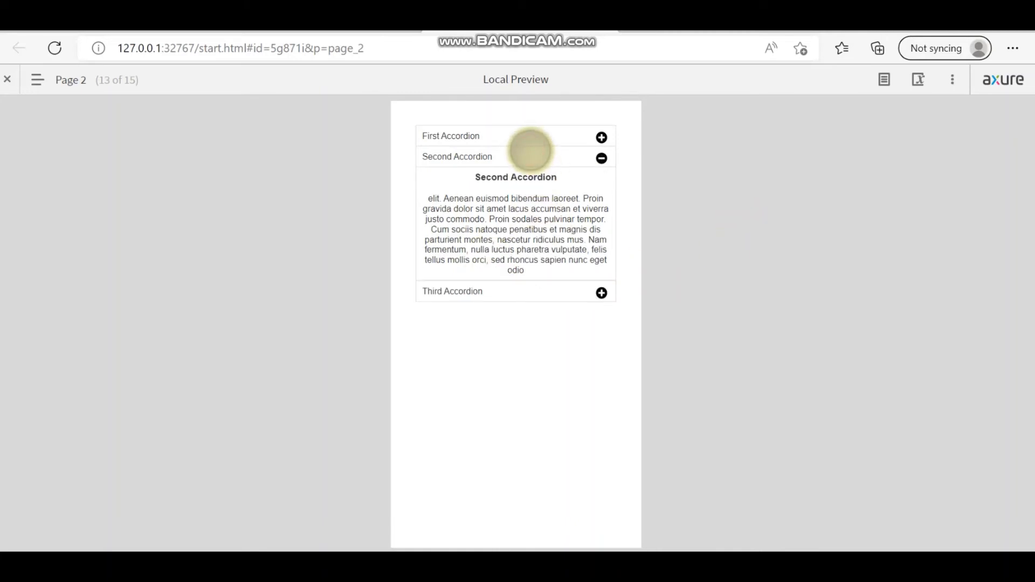
click(529, 133)
click(521, 266)
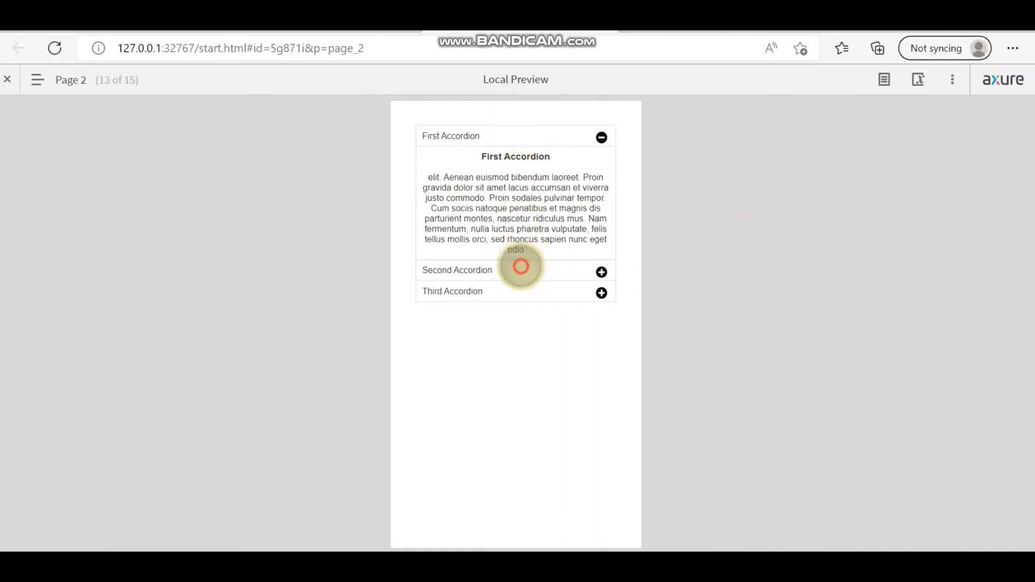
click(507, 292)
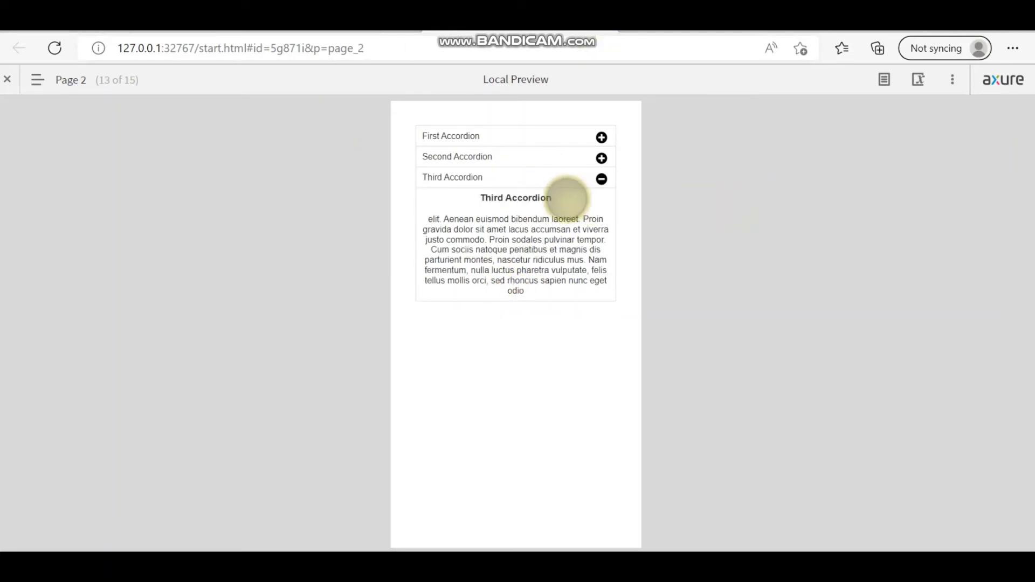
click(555, 179)
click(550, 153)
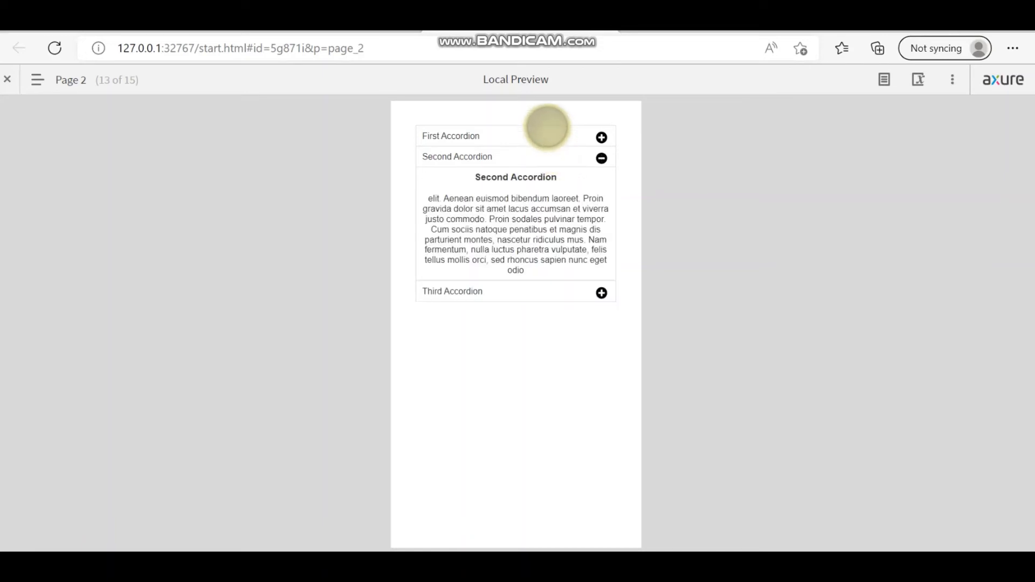
click(547, 127)
click(545, 128)
click(514, 156)
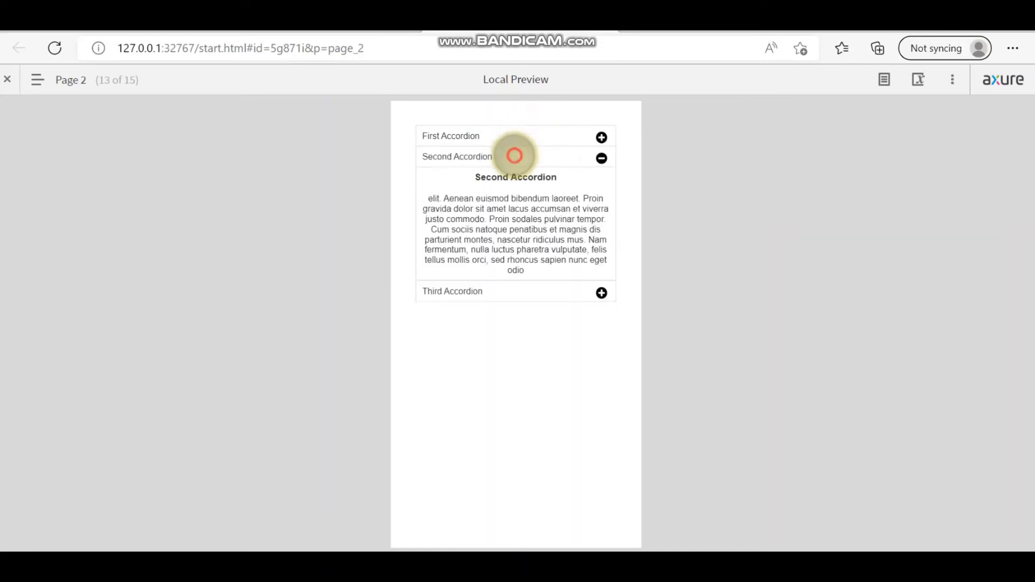
click(514, 156)
click(488, 178)
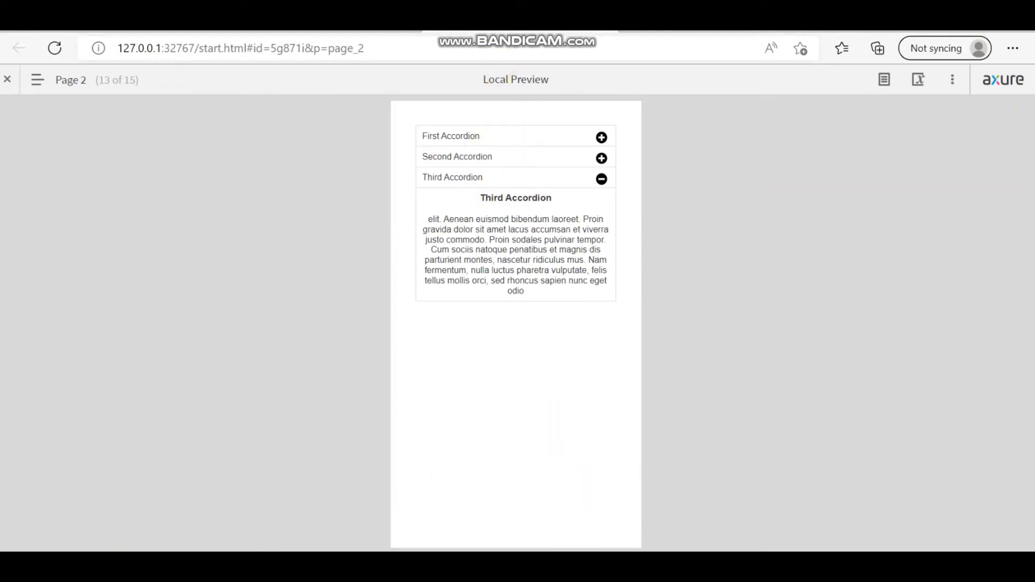
Switch back to Axure RP and inspect the interactions of the rectangle in First Accordion_Header's Plus state on Page 1
key(alt+Tab)
click(673, 171)
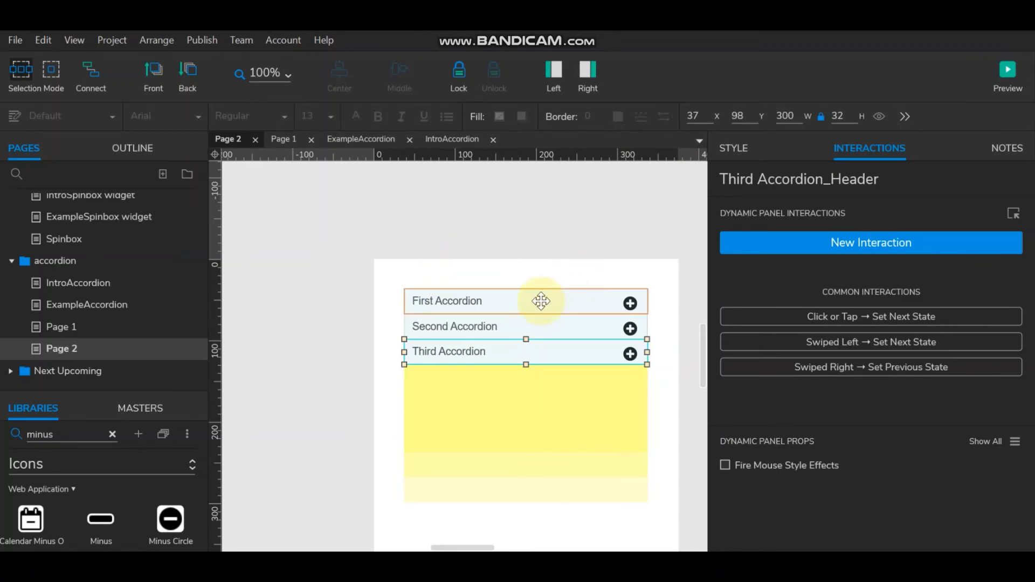
click(63, 327)
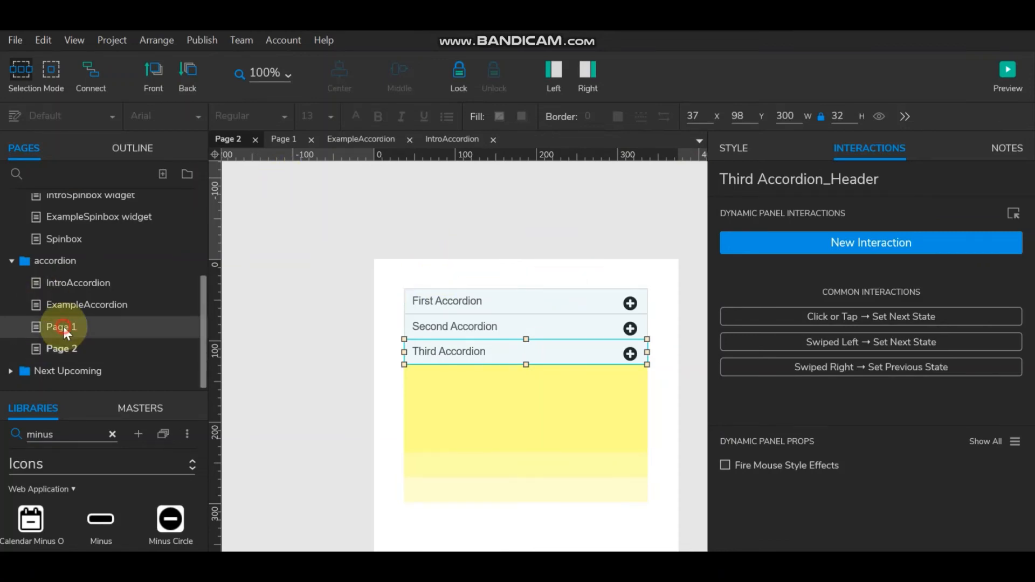
click(531, 303)
double_click(536, 300)
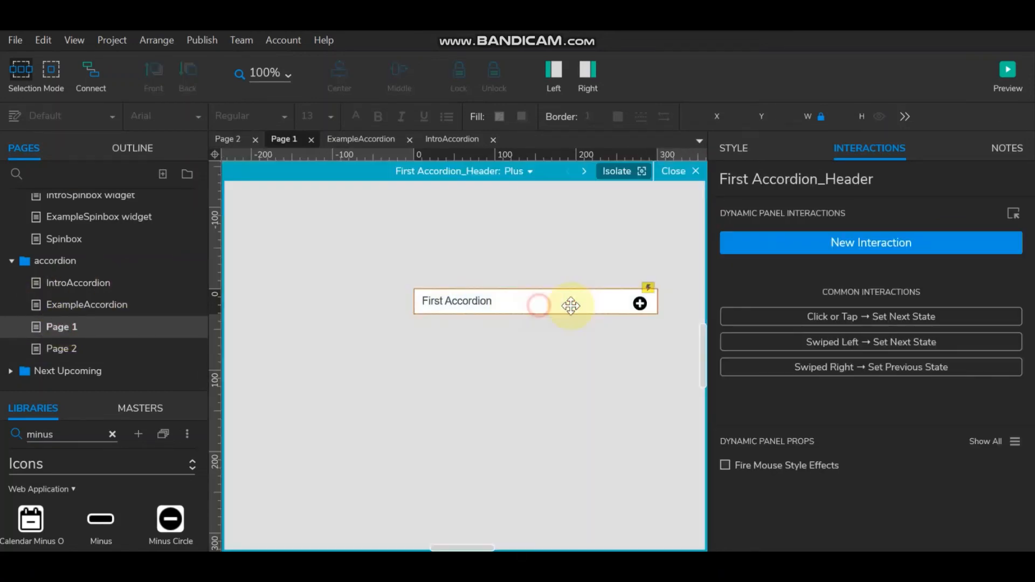
click(548, 306)
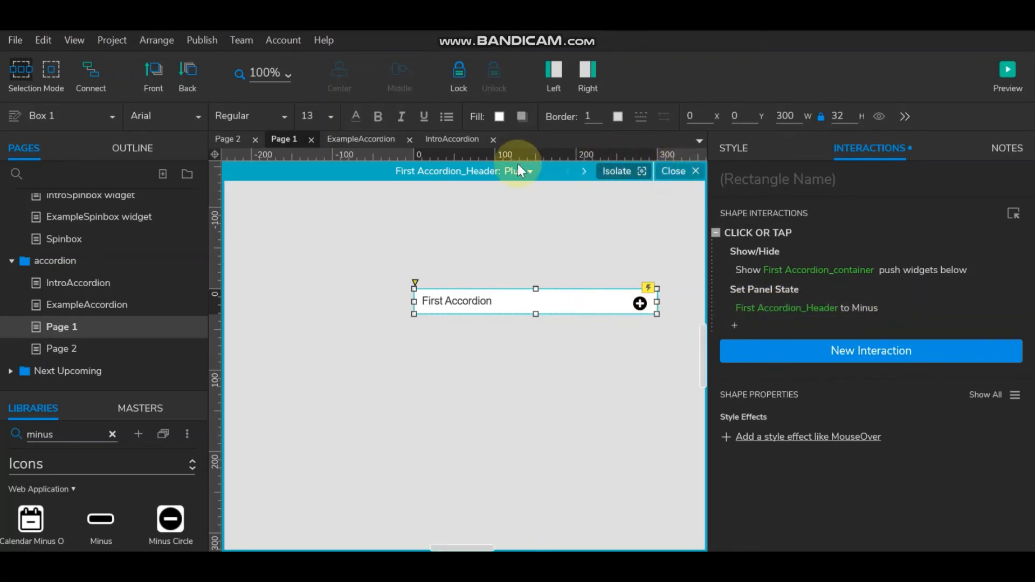
Inspect the interactions of the rectangle in First Accordion_Header's Plus state on Page 2
click(61, 348)
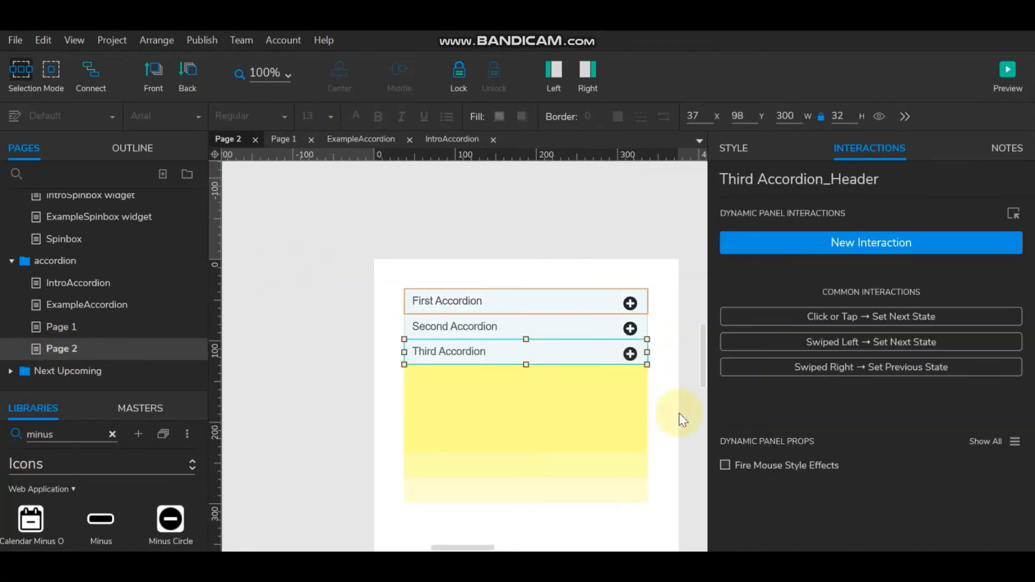
double_click(559, 305)
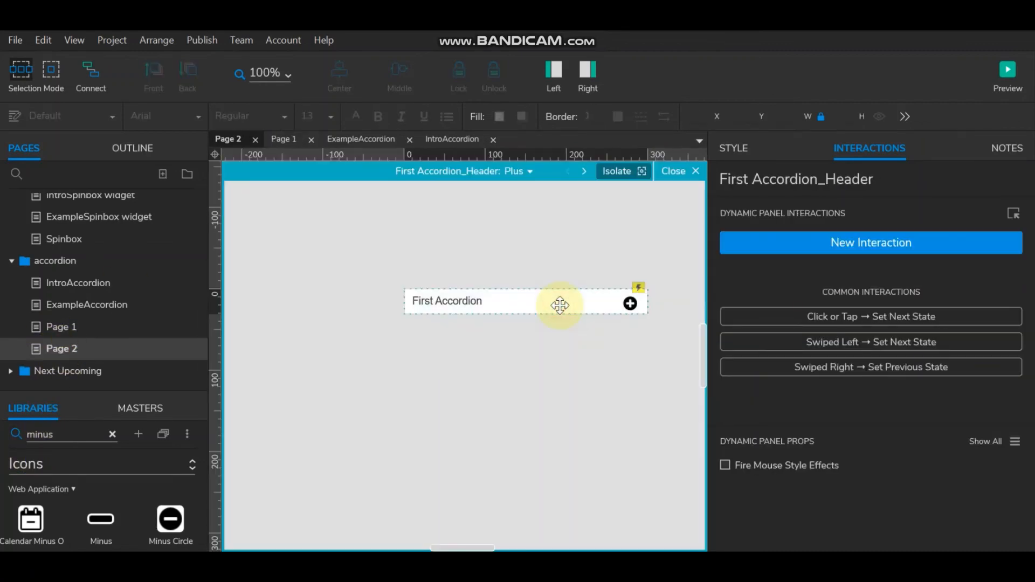
click(503, 306)
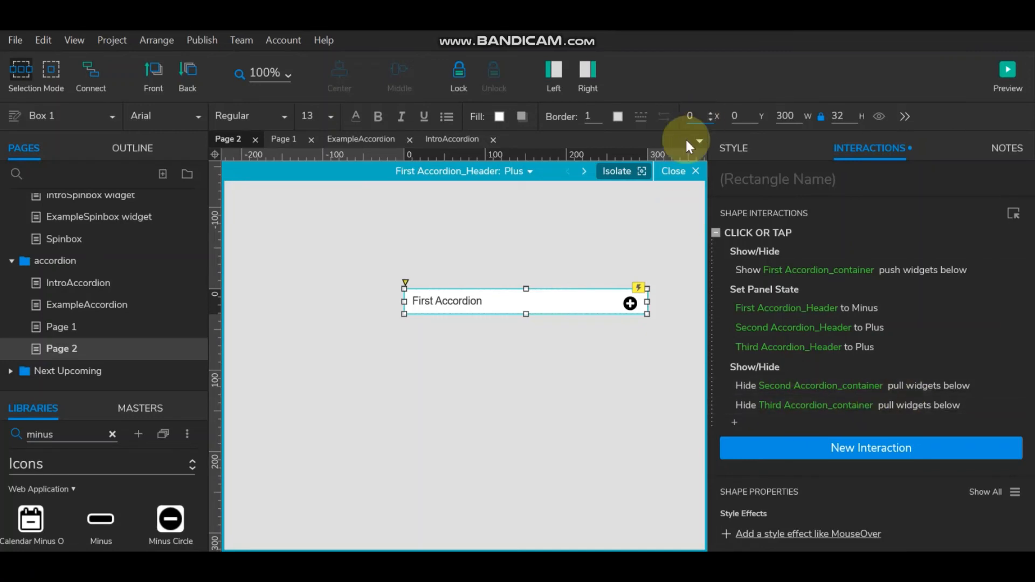
click(674, 171)
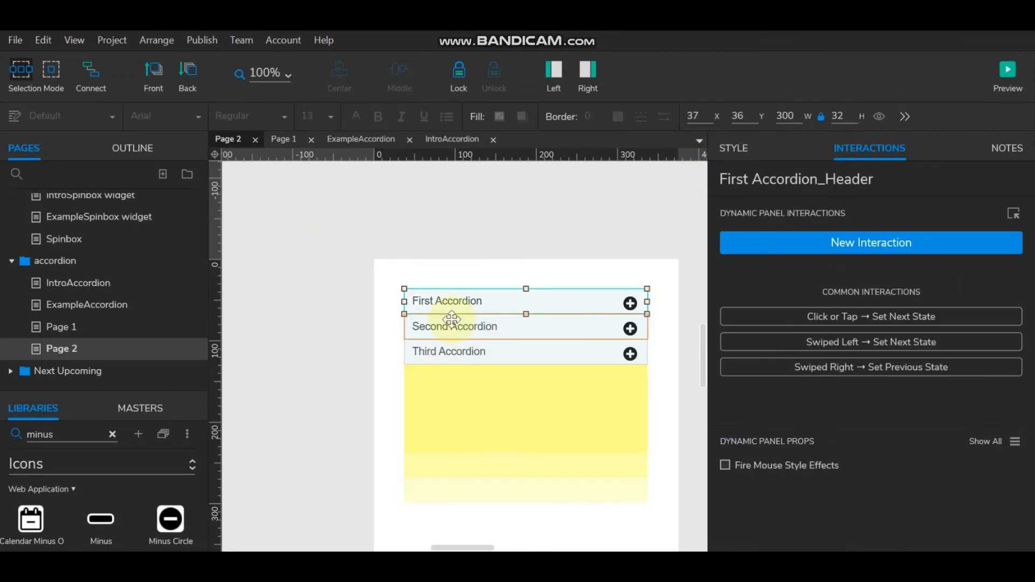
click(379, 308)
click(488, 300)
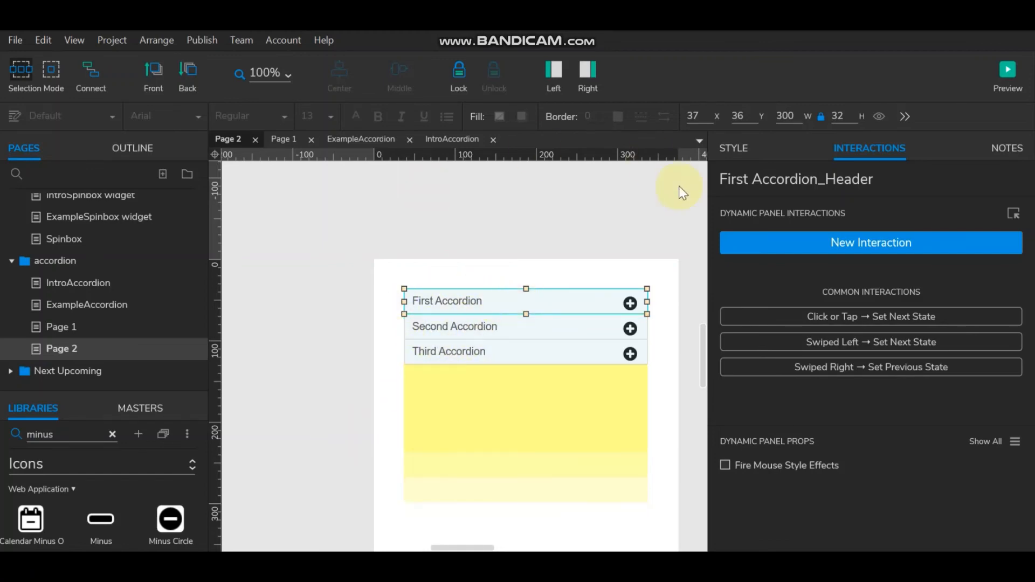
click(649, 273)
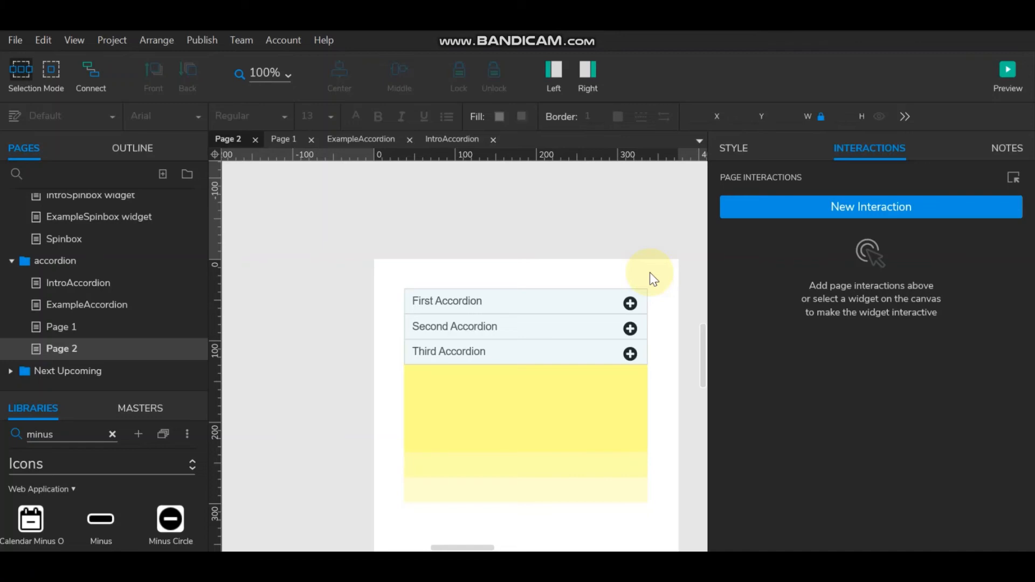
click(589, 300)
double_click(545, 302)
click(546, 302)
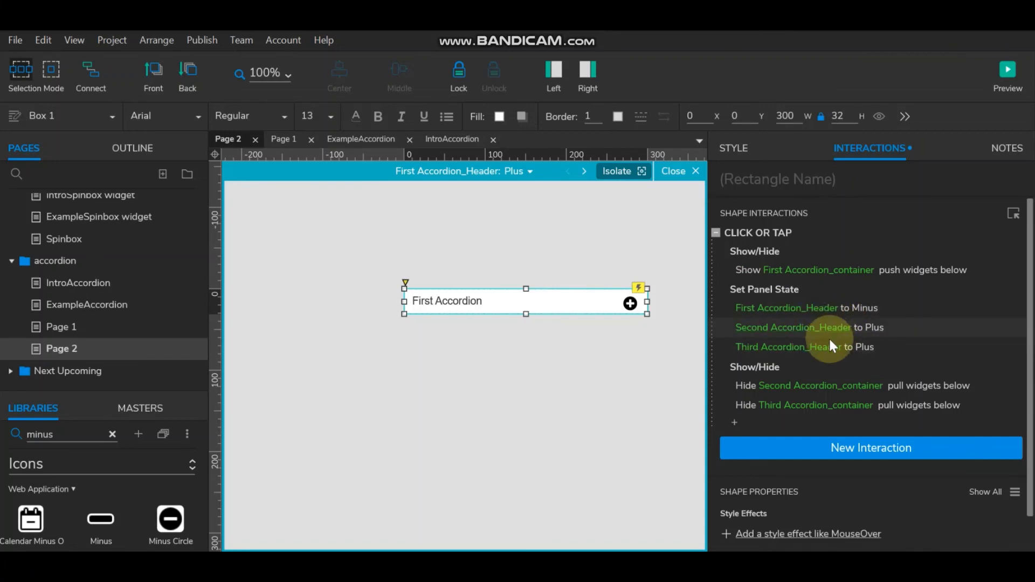
click(673, 171)
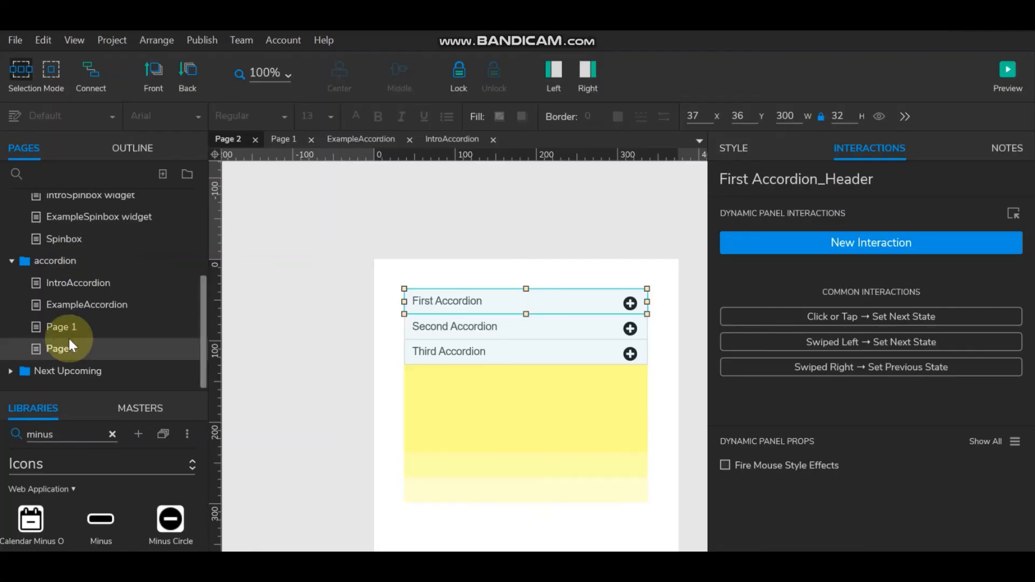
Add a new page after Page 2 in the accordion folder
right_click(79, 345)
mouse_move(120, 349)
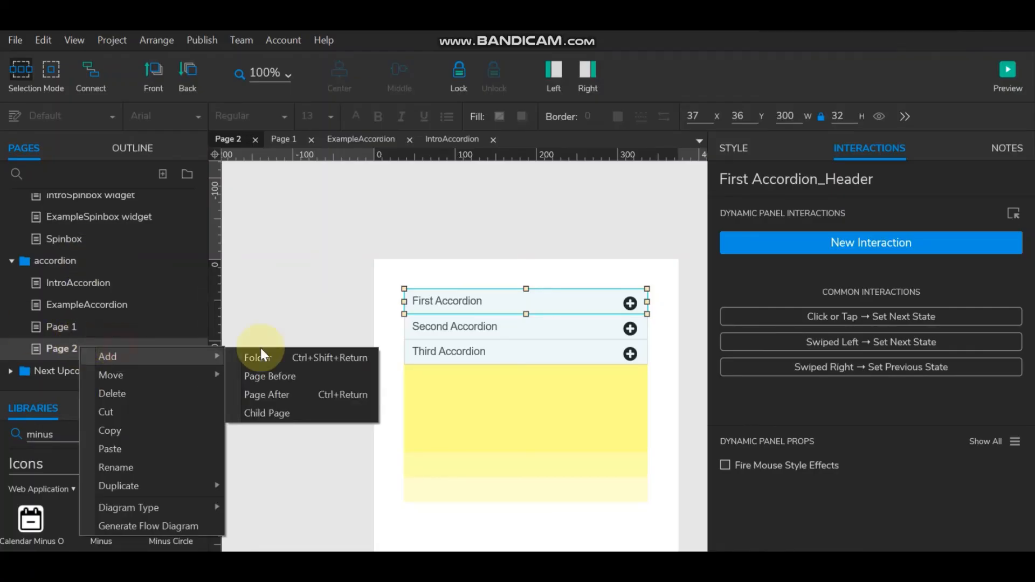
click(268, 395)
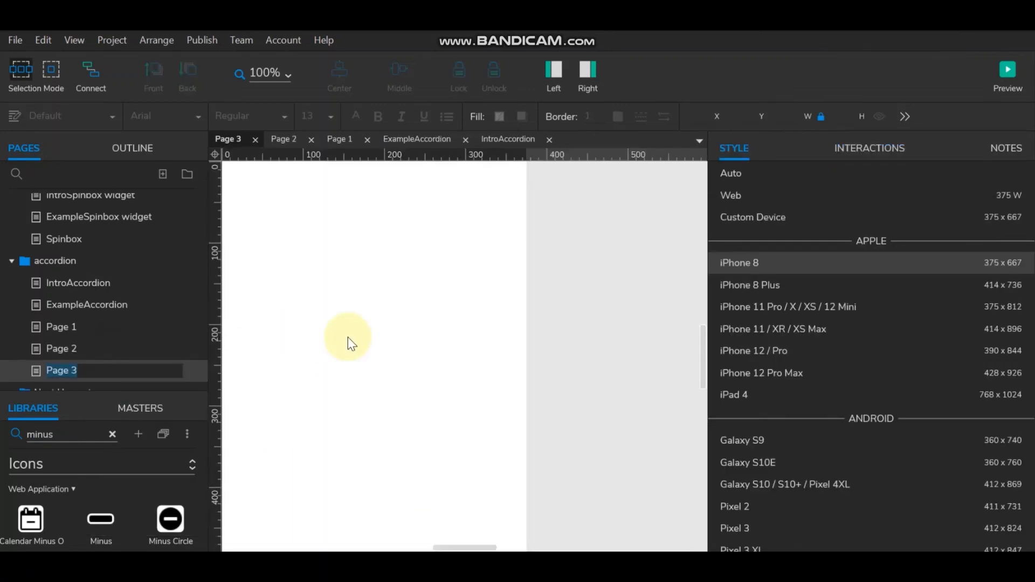
Copy all the accordion headers and containers from Page 2 and paste them onto Page 3
click(79, 349)
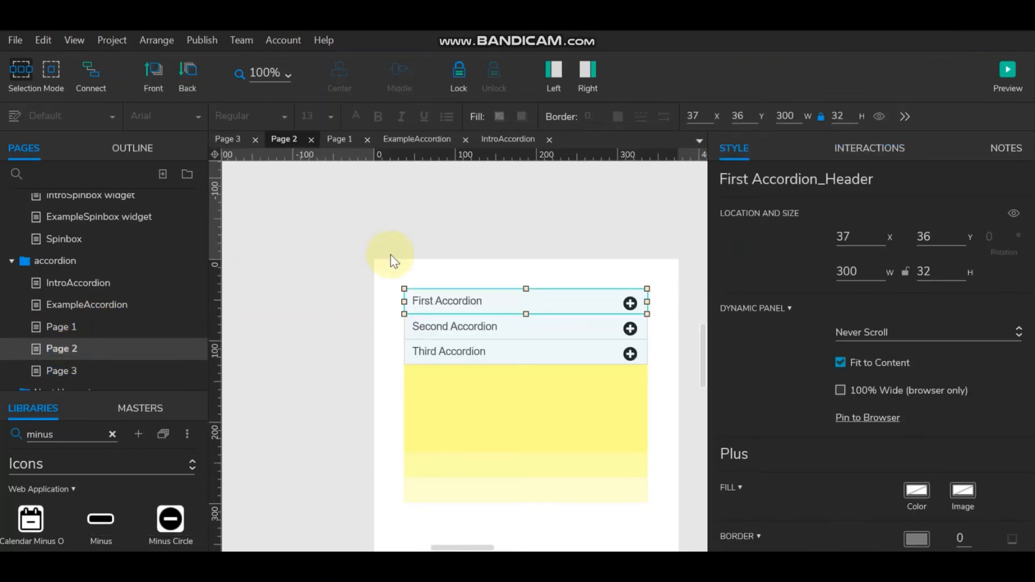
drag(389, 274, 666, 519)
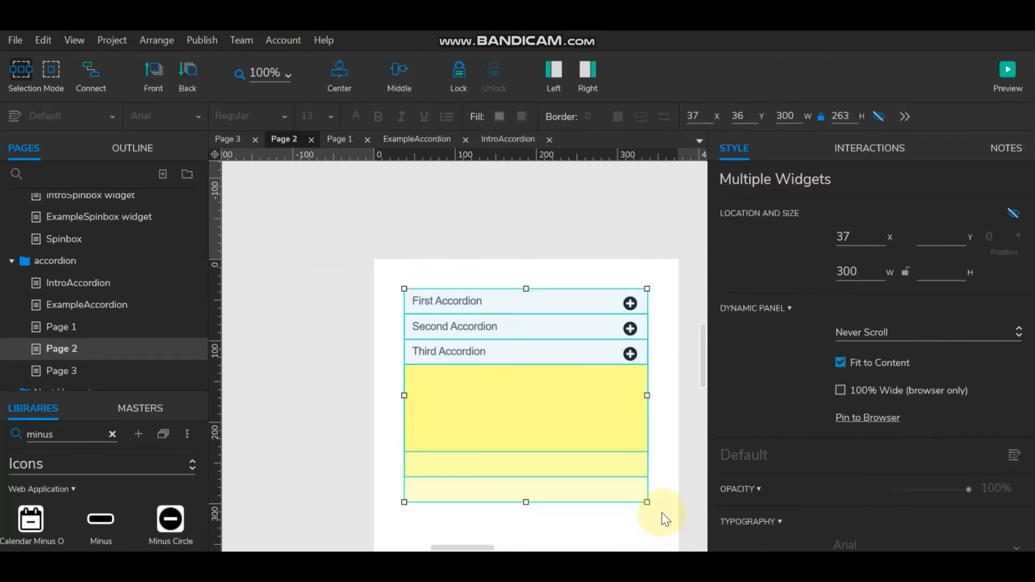
click(76, 369)
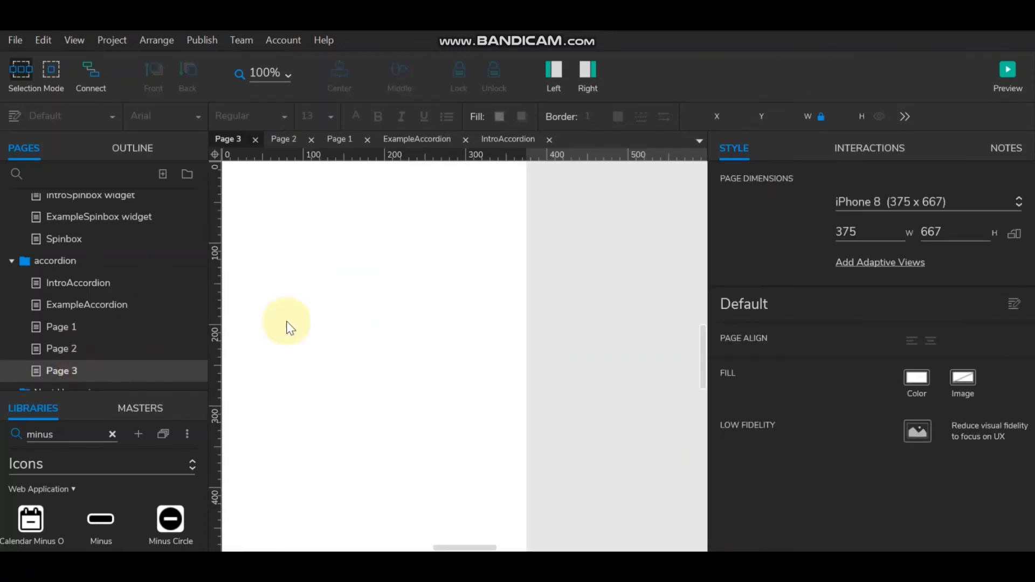
key(ctrl+v)
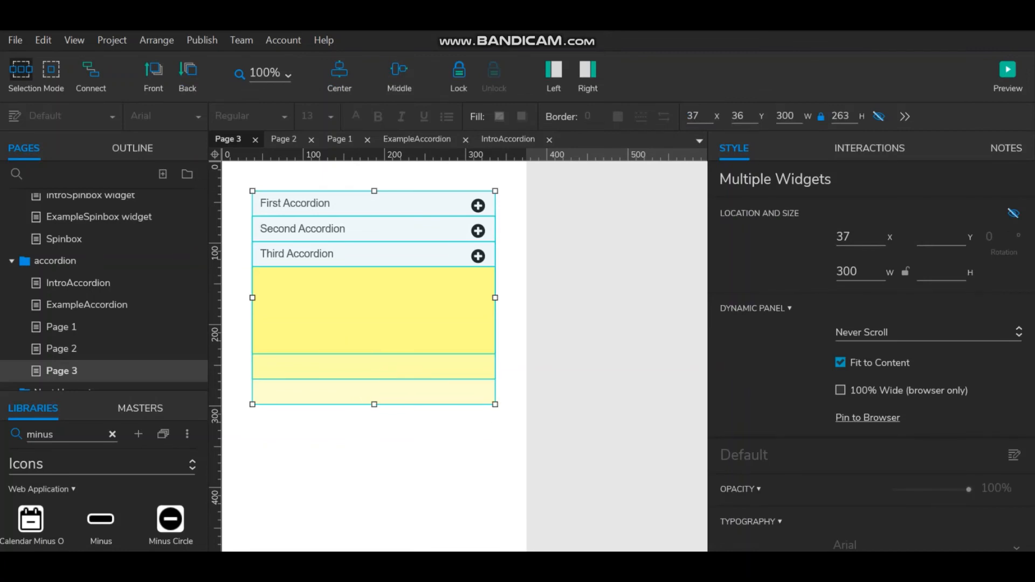
scroll(483, 544, left, 3)
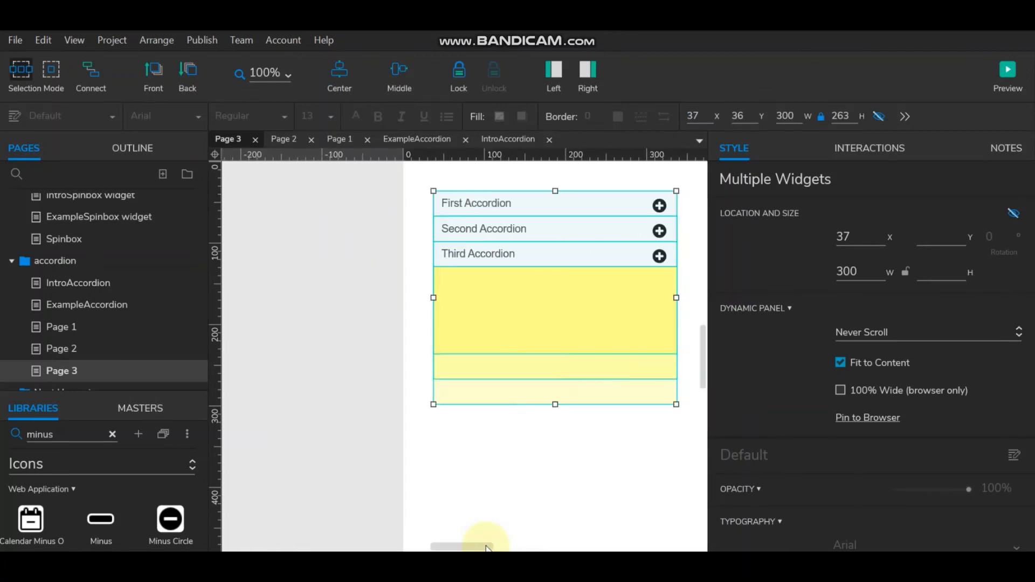
scroll(561, 512, right, 1)
click(558, 501)
scroll(565, 483, up, 3)
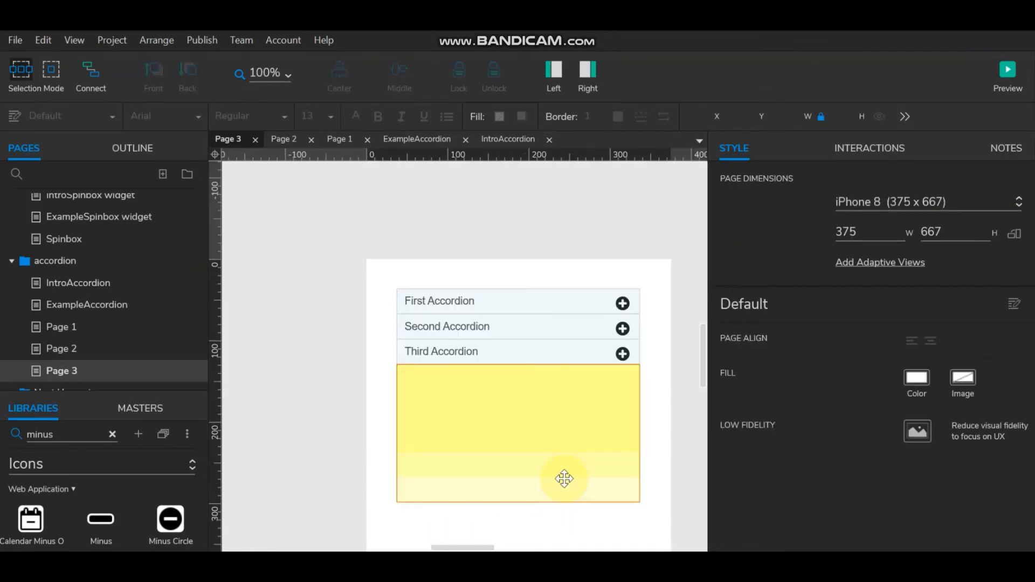
Preview Page 3 in the browser and expand the First, Second and Third Accordion sections in turn
click(1005, 73)
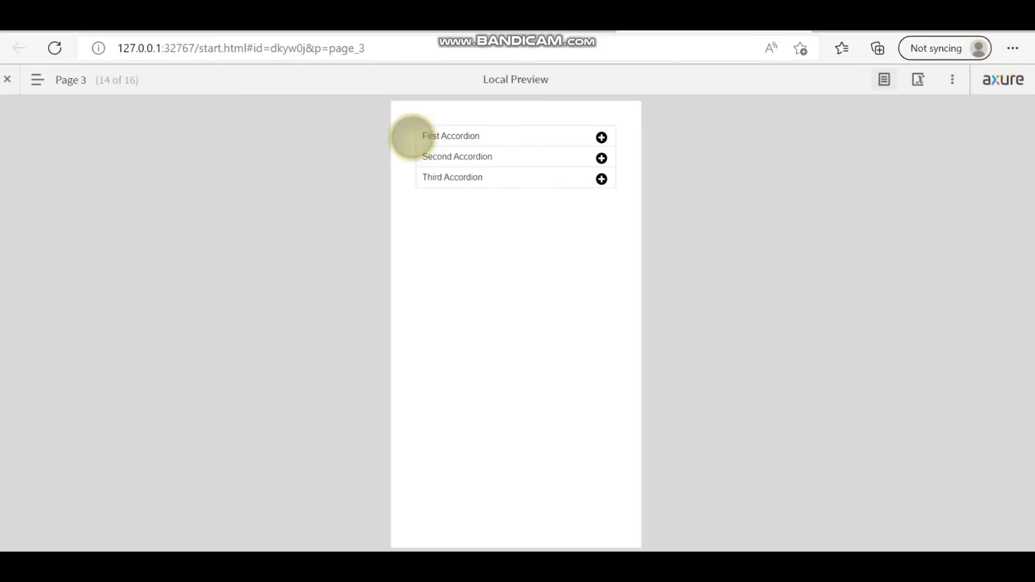
click(494, 123)
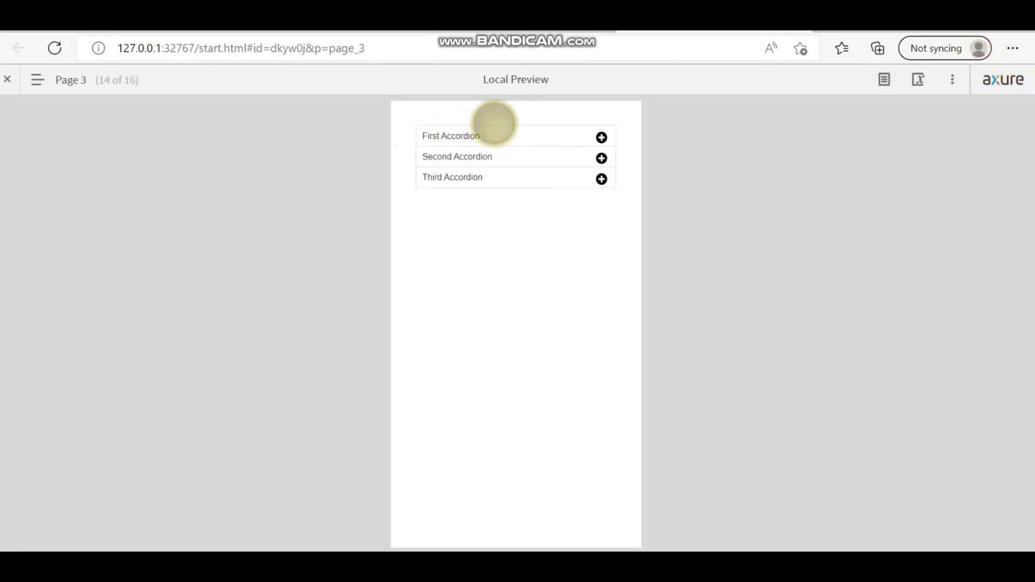
click(493, 133)
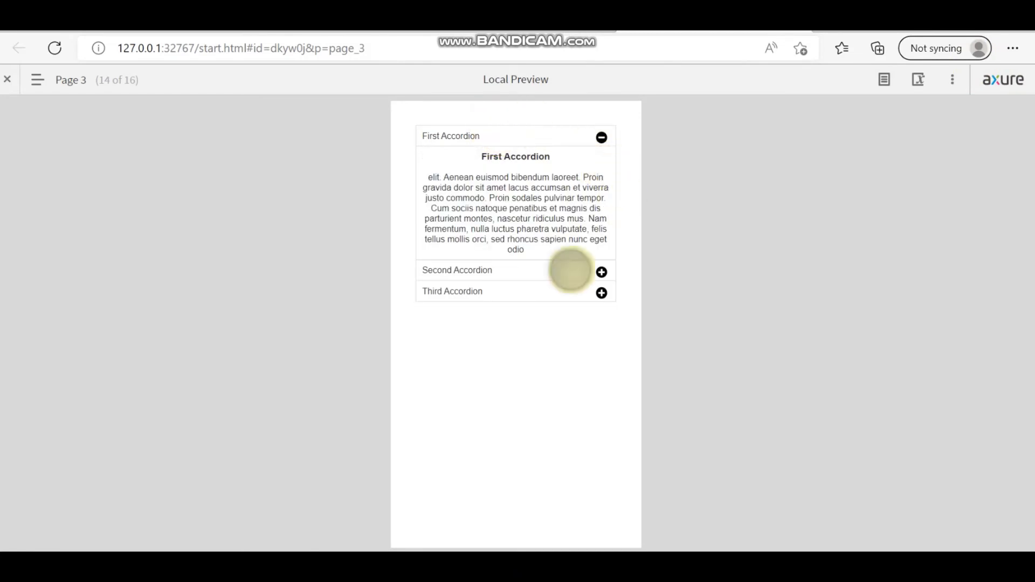
click(479, 268)
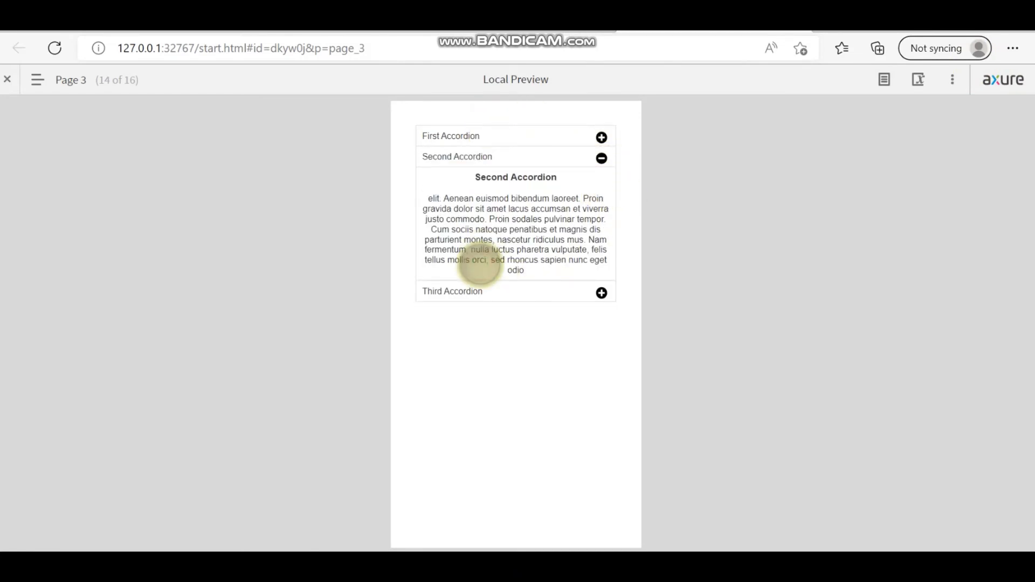
click(478, 290)
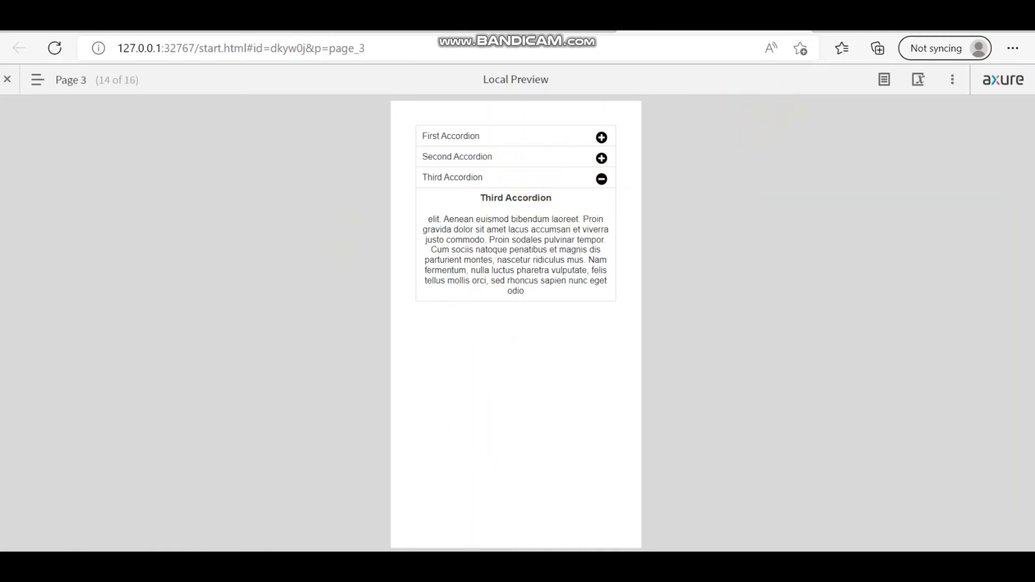
Switch back to Axure RP, add a Page Loaded interaction with a Show/Hide action to Page 3, and open it in the Interaction Editor
key(alt+Tab)
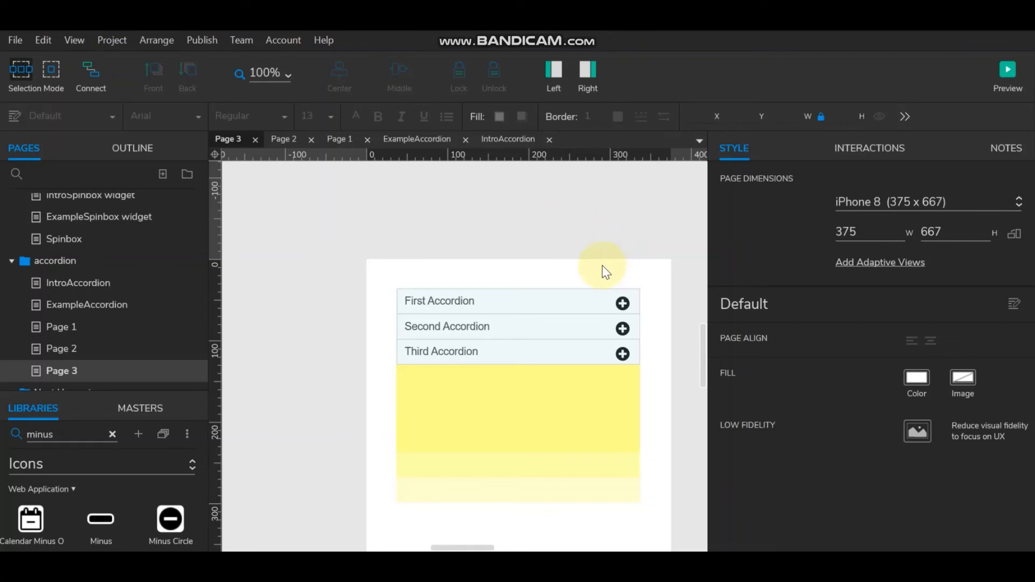
click(360, 223)
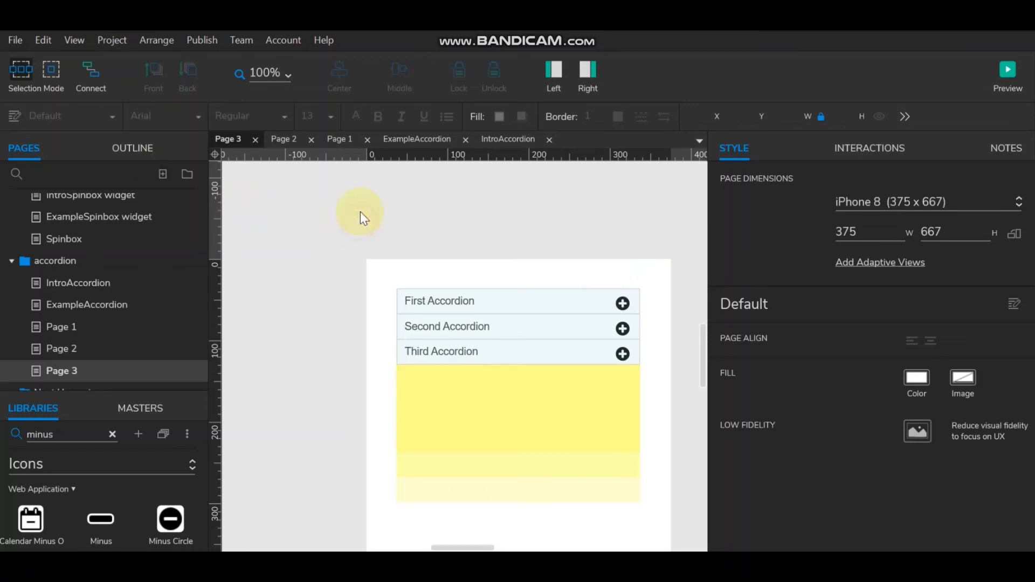
click(870, 149)
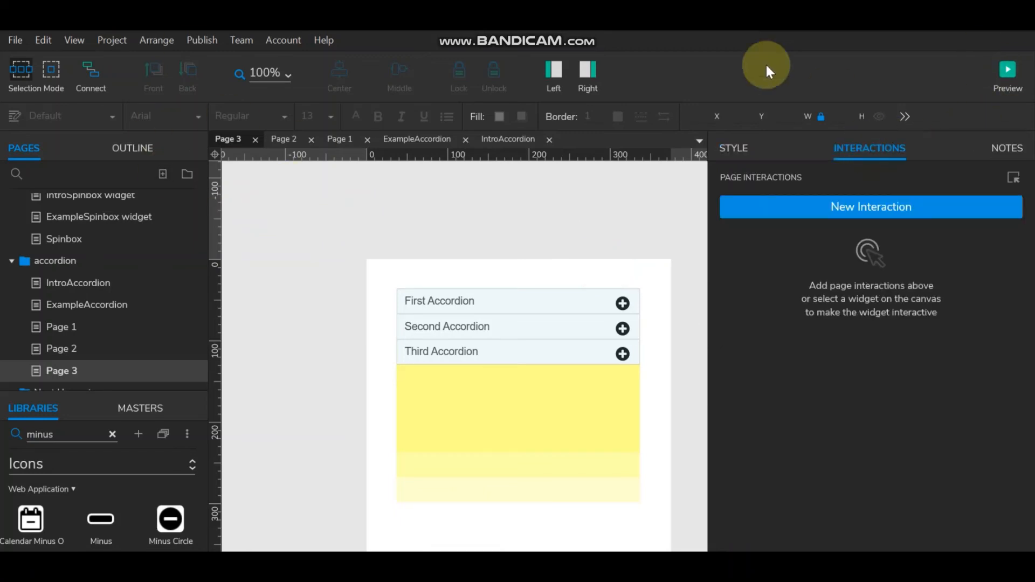
click(889, 207)
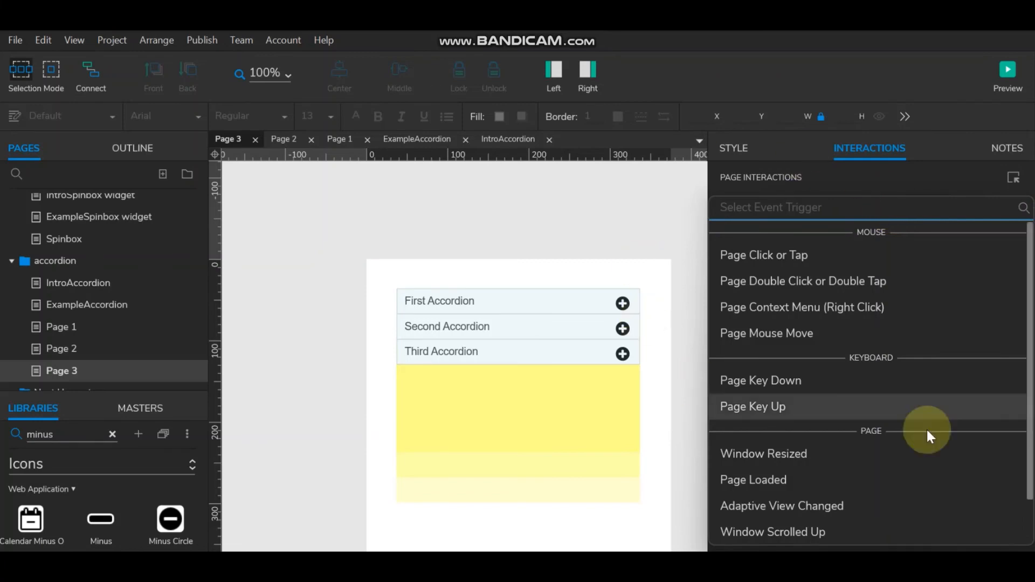
scroll(837, 470, down, 1)
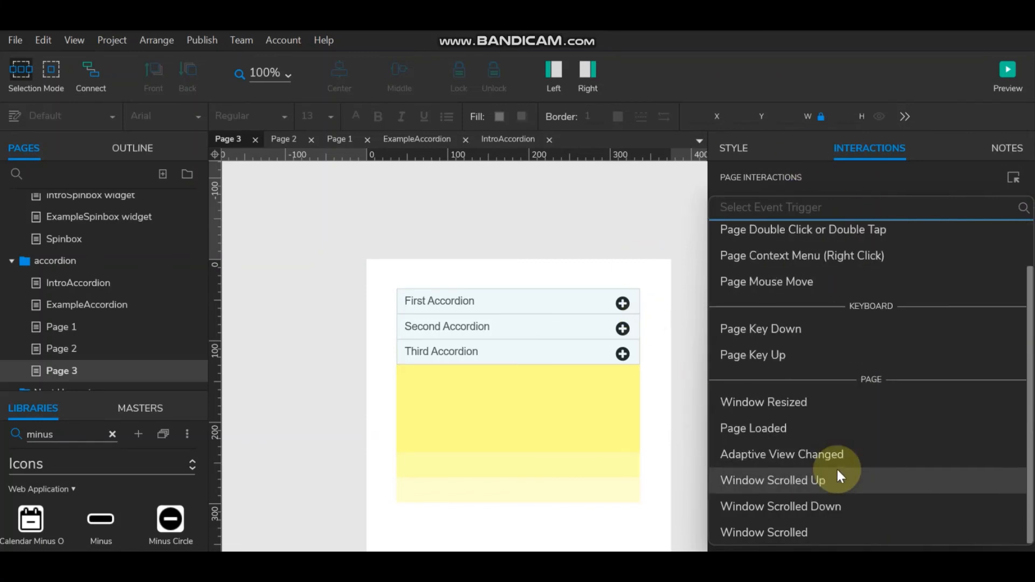
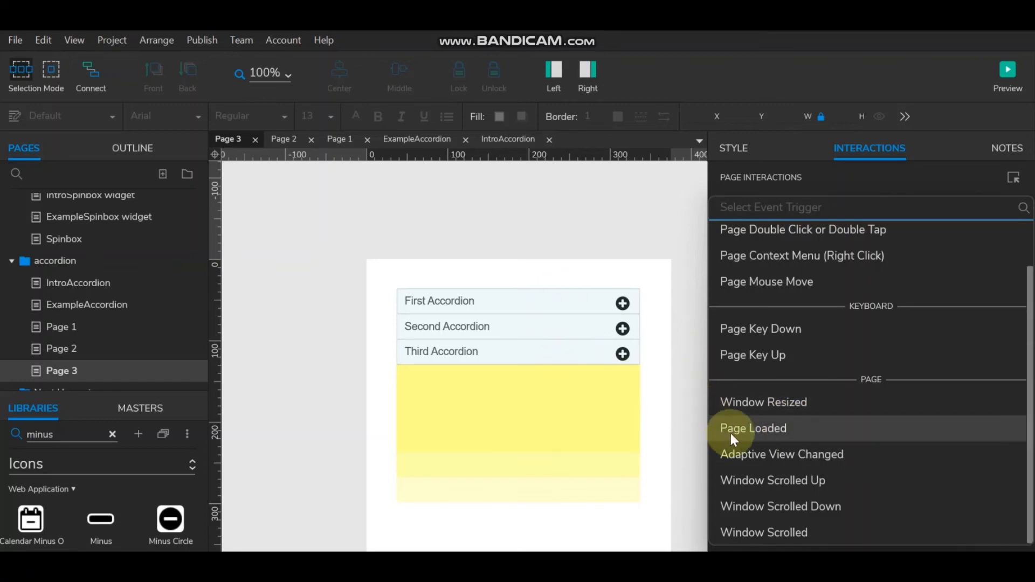
click(771, 427)
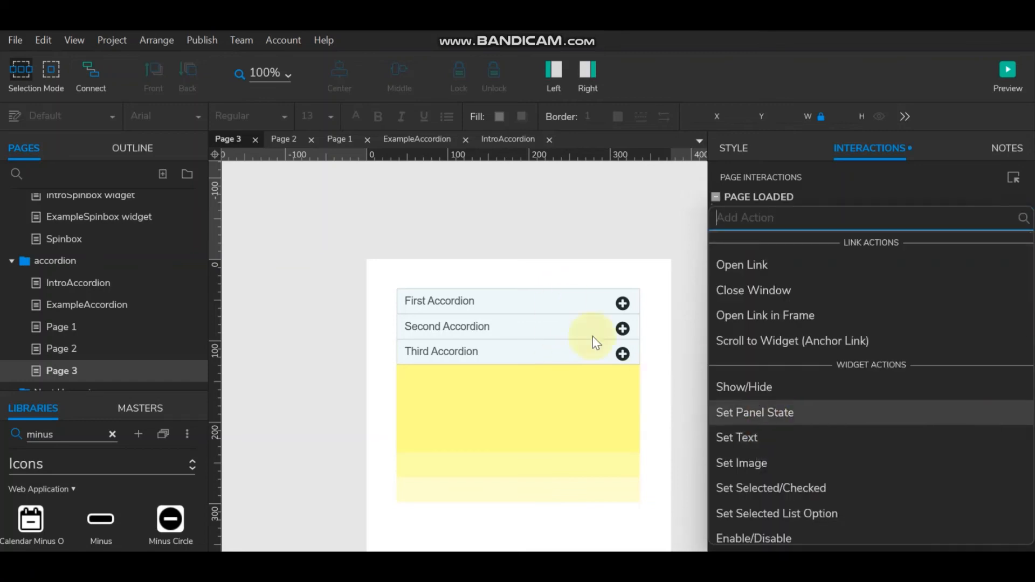
click(806, 379)
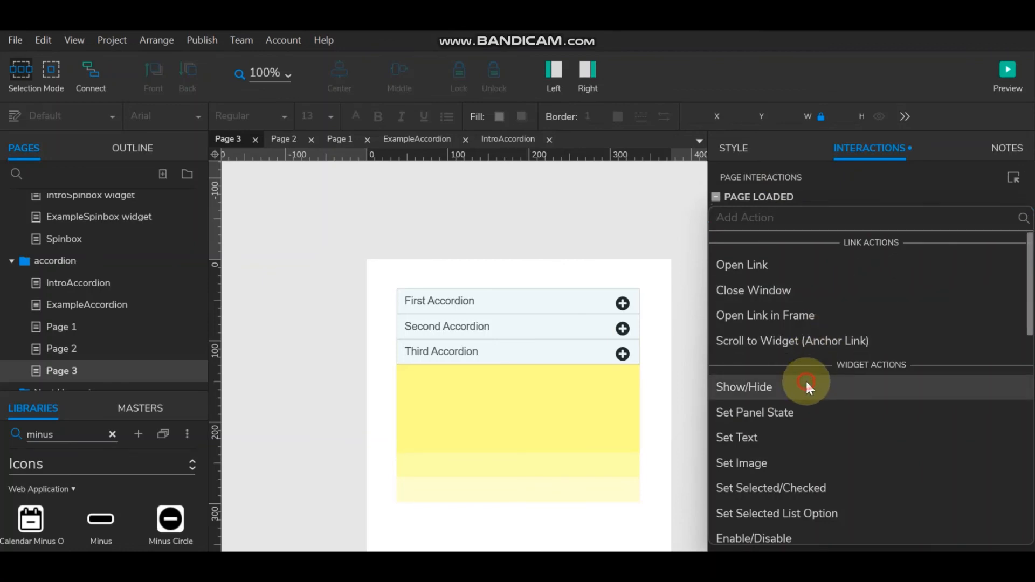
click(753, 199)
double_click(769, 204)
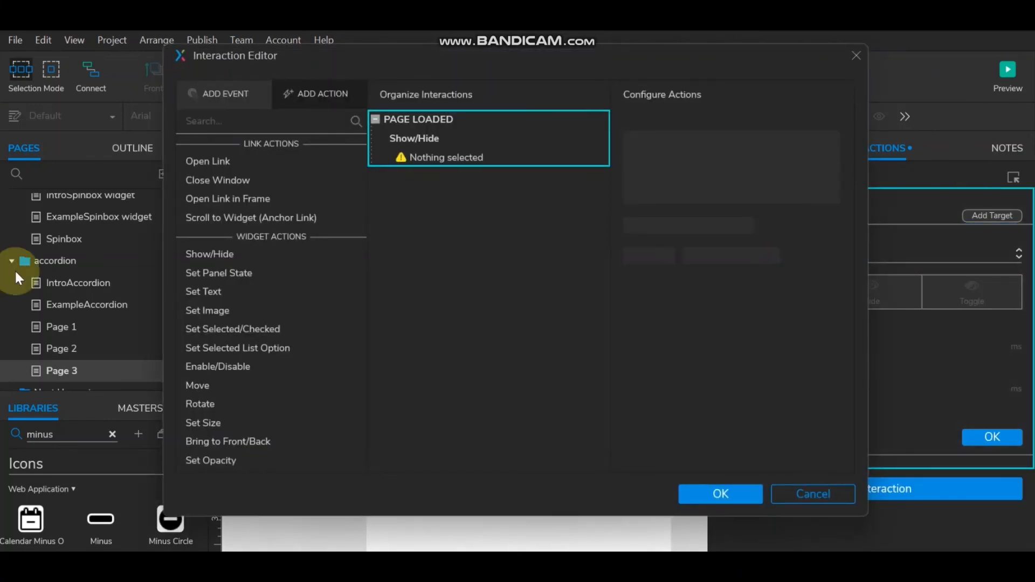
Set Page 3's Page Loaded Show/Hide action to show First Accordion_container with push widgets below, and preview the page in the browser
click(456, 158)
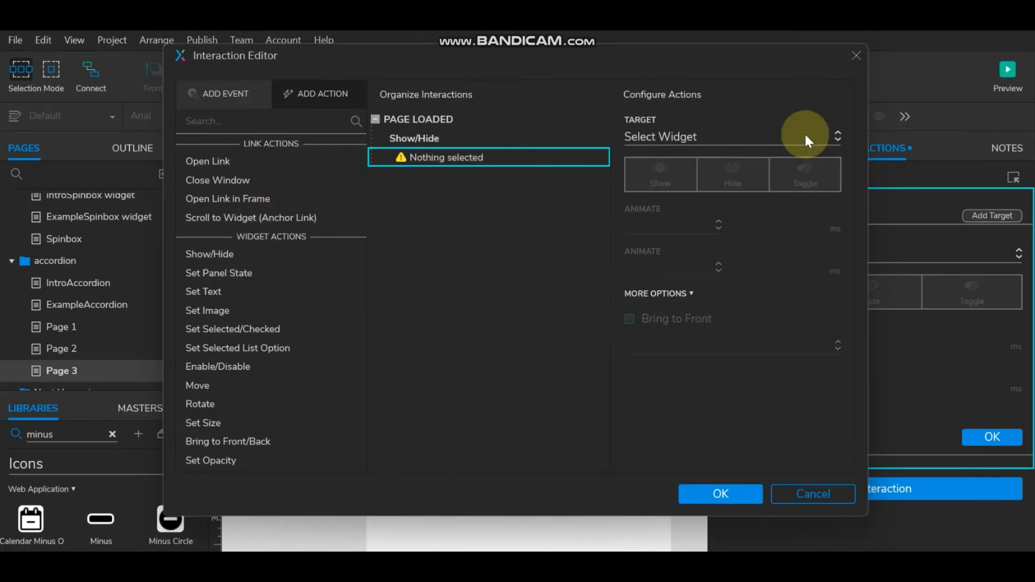
click(748, 141)
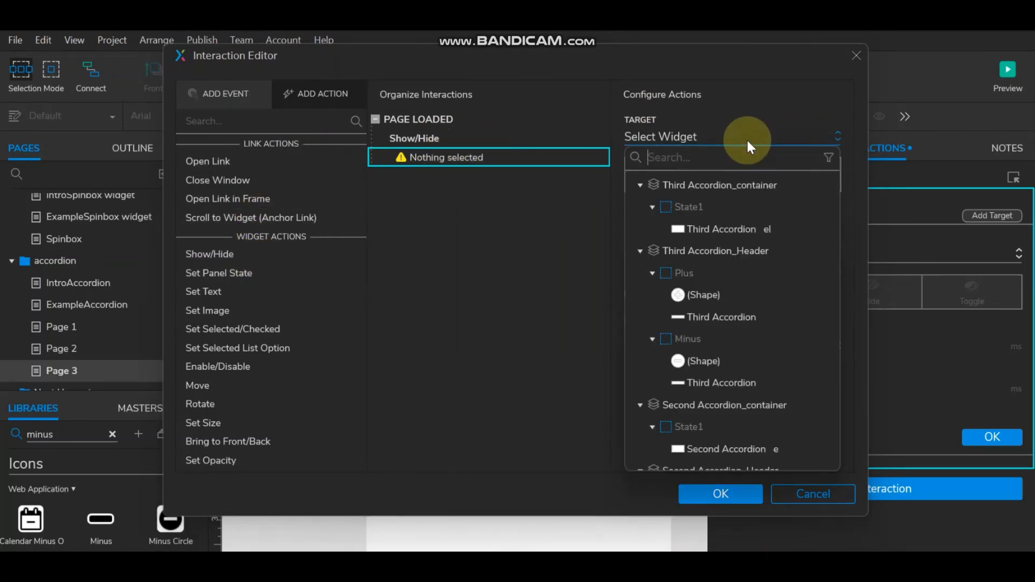
text(first)
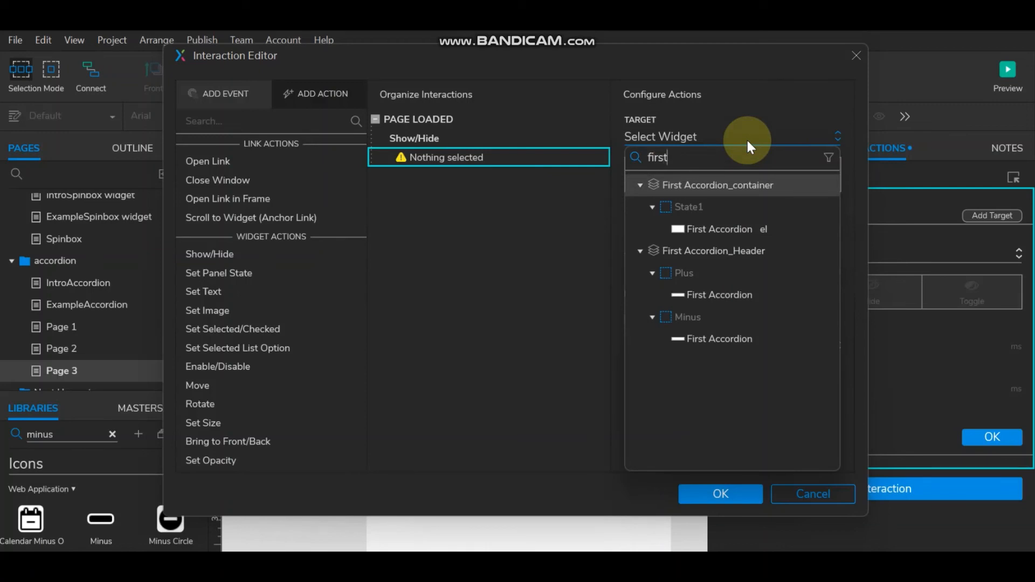
click(758, 185)
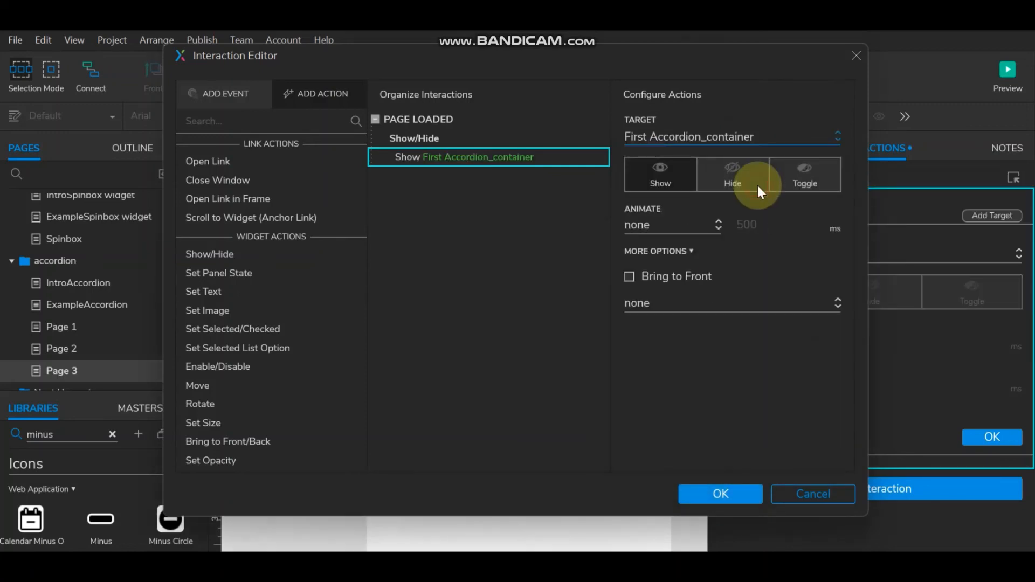
click(698, 303)
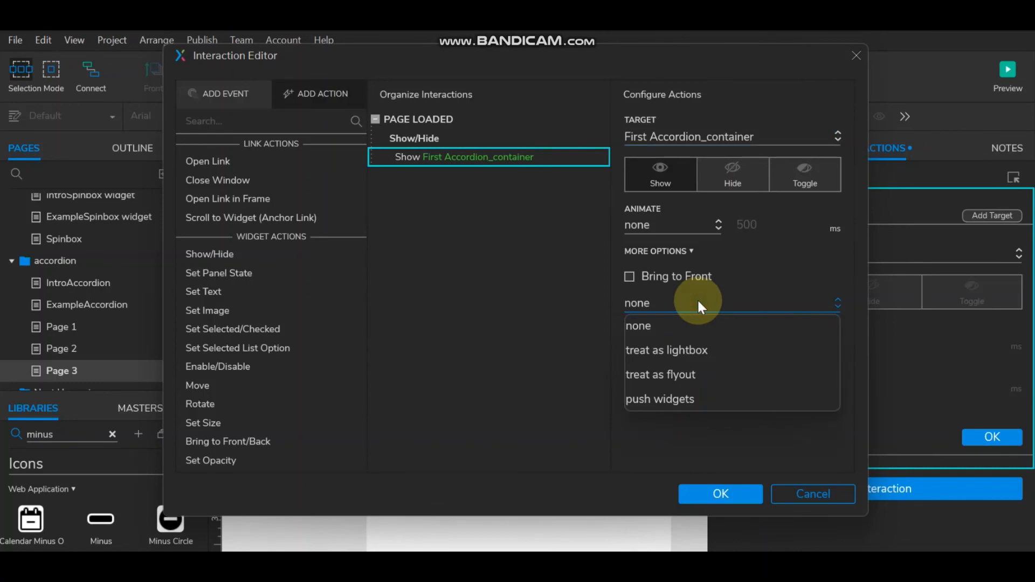
click(699, 399)
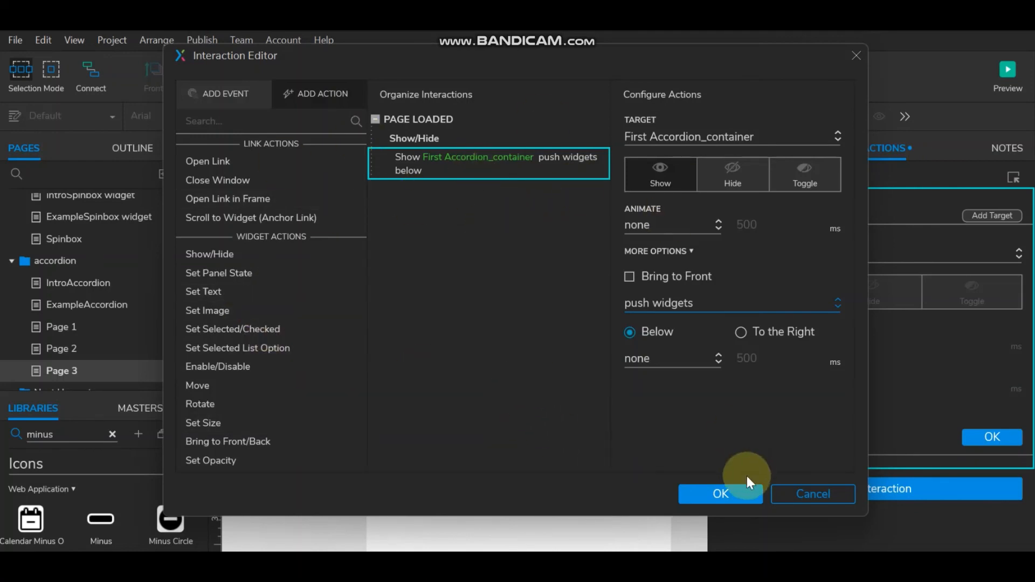
click(721, 495)
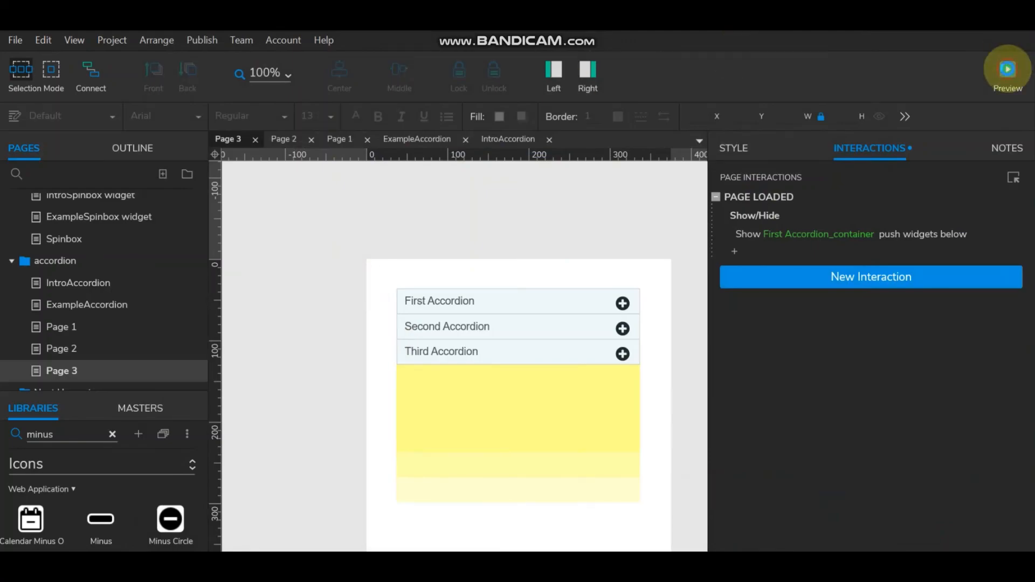
click(1008, 69)
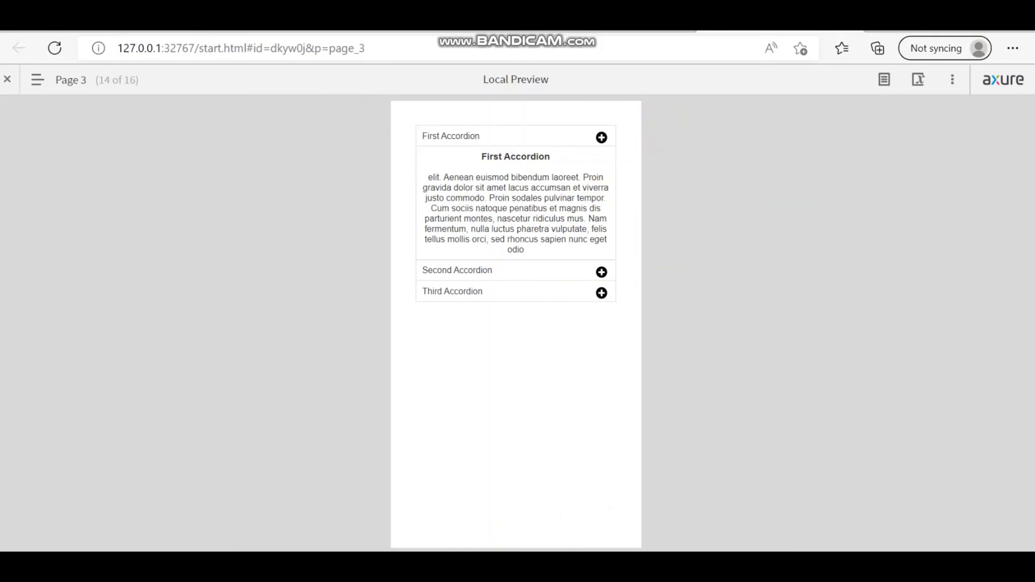
Switch back to Axure RP and add a Set Panel State action to Page Loaded that sets First Accordion_Header to Minus
click(625, 565)
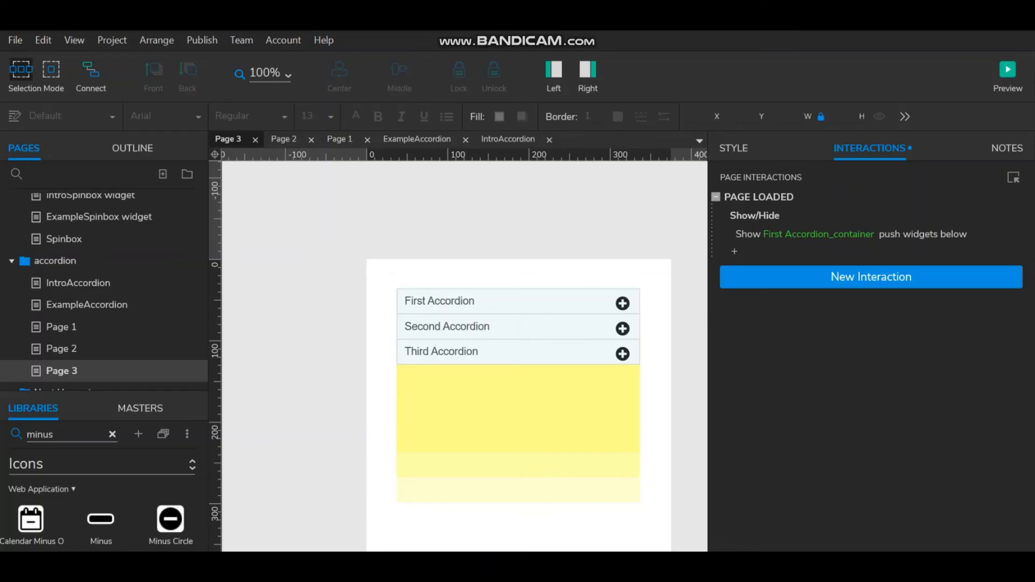
click(753, 205)
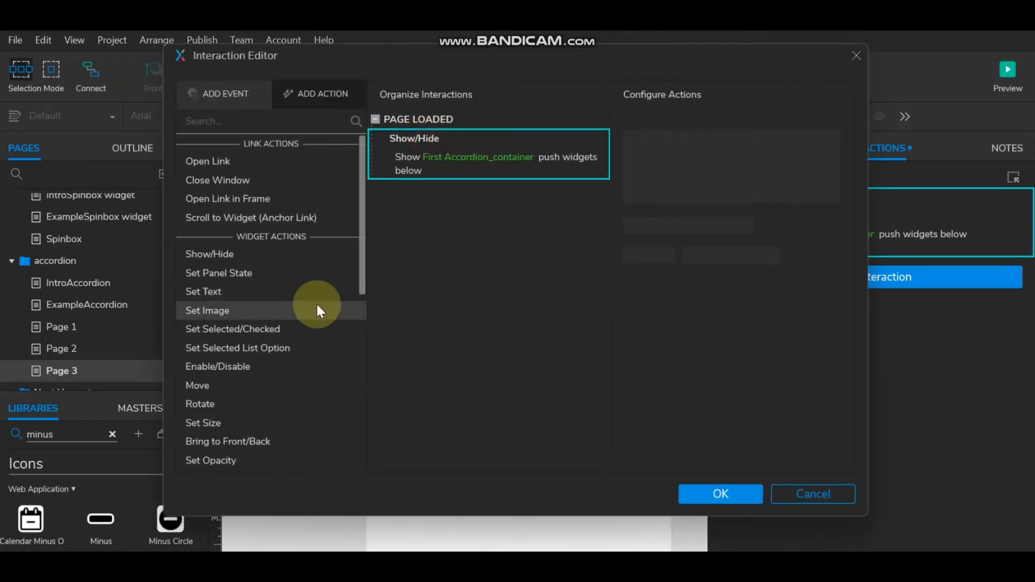
click(272, 274)
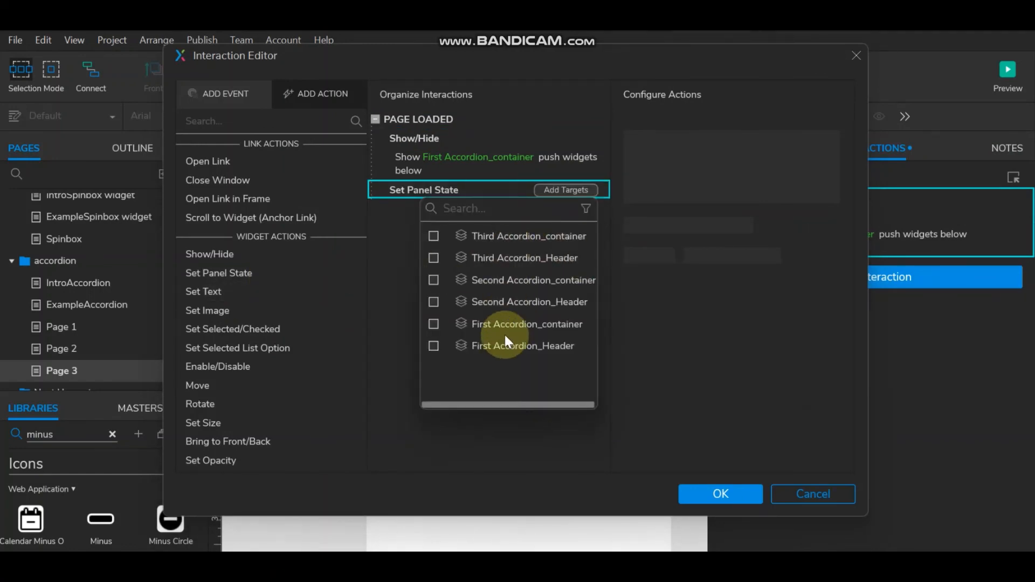
click(434, 346)
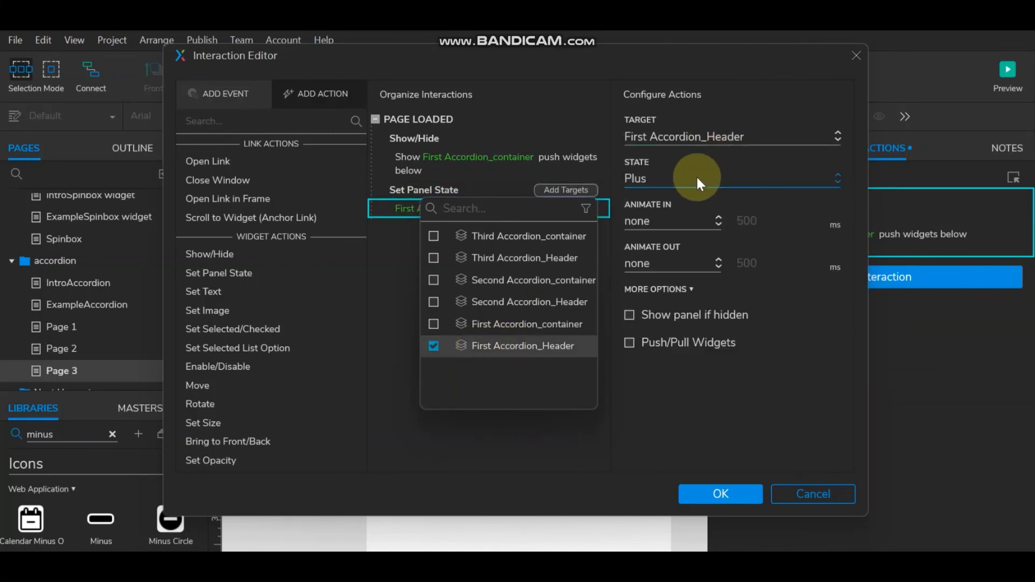
click(697, 176)
click(685, 223)
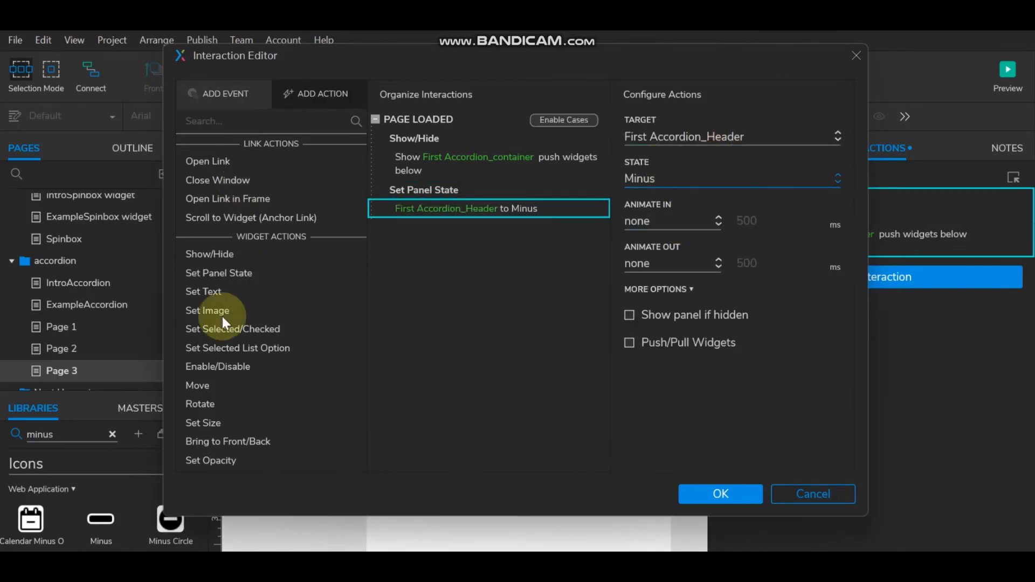
click(723, 487)
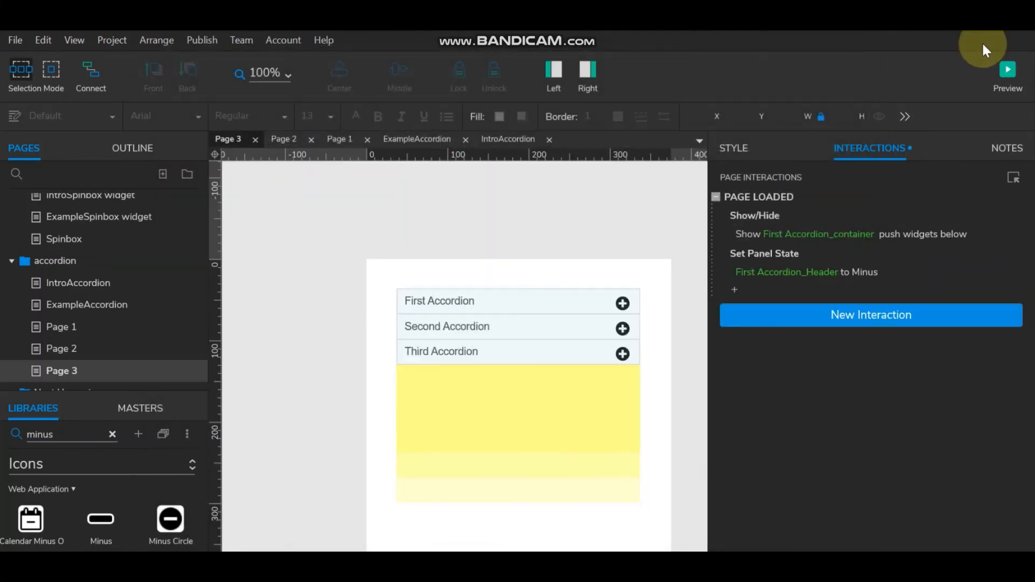
Preview Page 3 in the browser and test switching between the First, Second and Third Accordion sections
click(1003, 70)
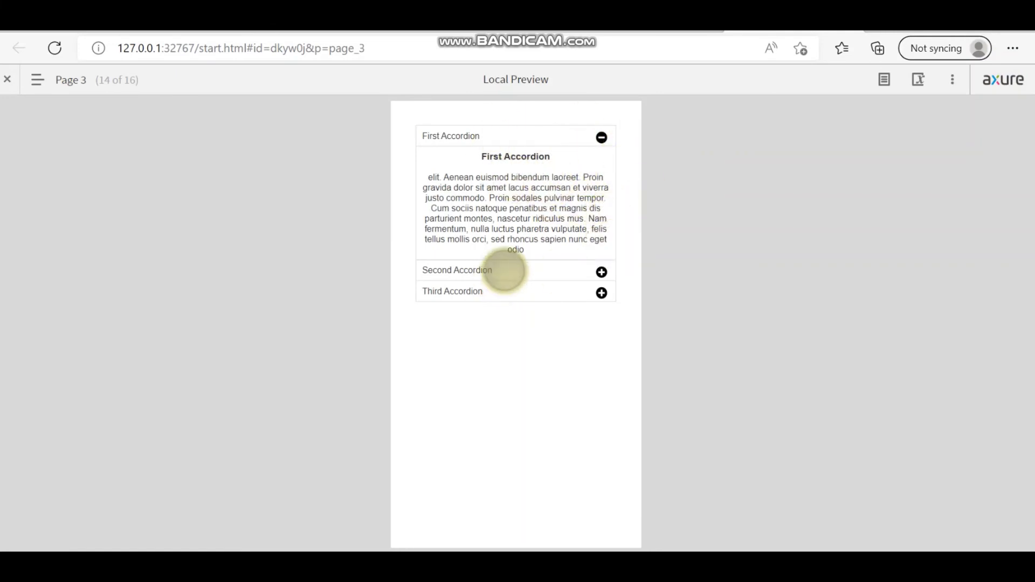
click(504, 270)
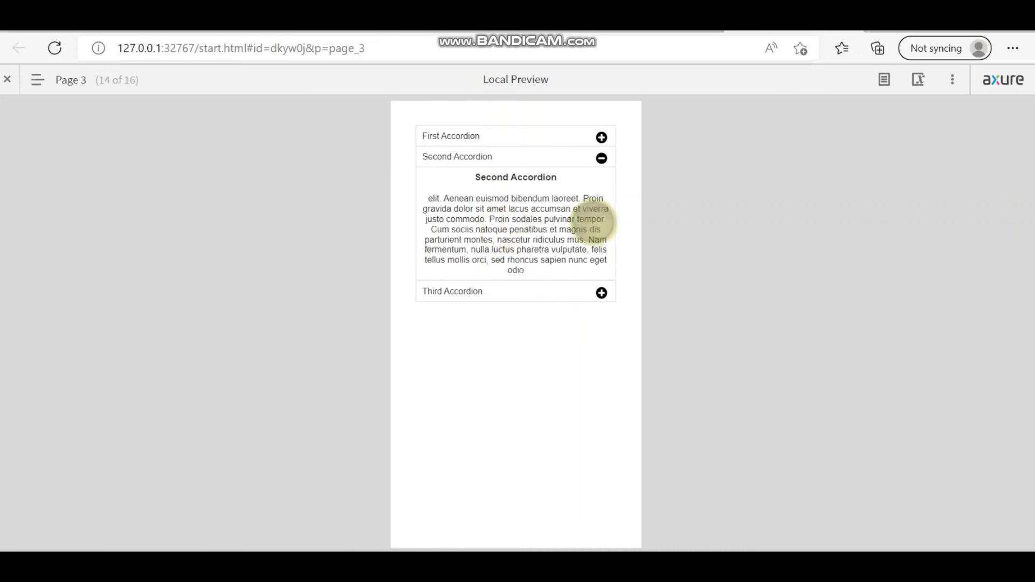
click(540, 294)
click(513, 176)
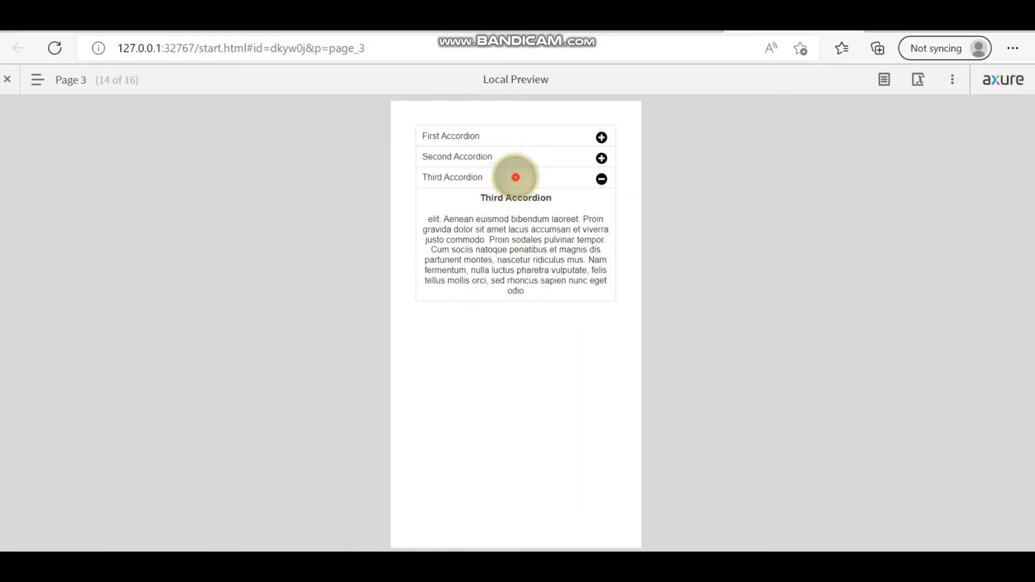
click(515, 157)
click(504, 135)
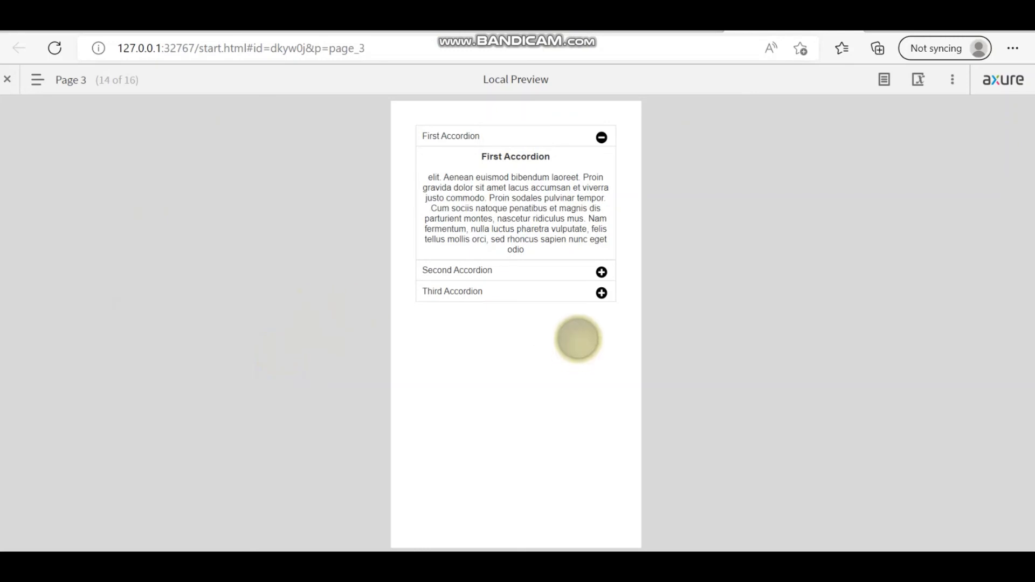
click(513, 272)
click(513, 291)
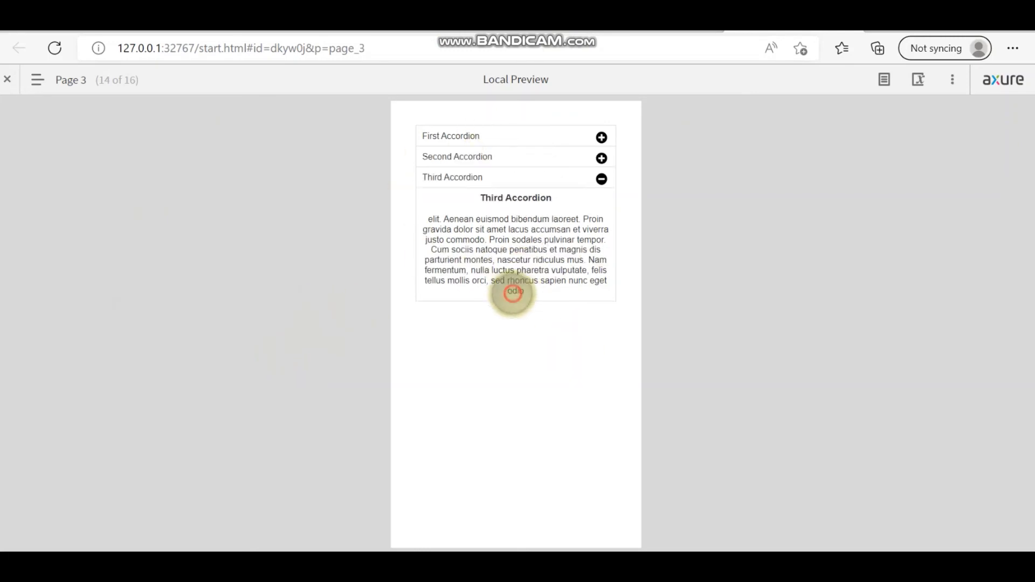
click(512, 156)
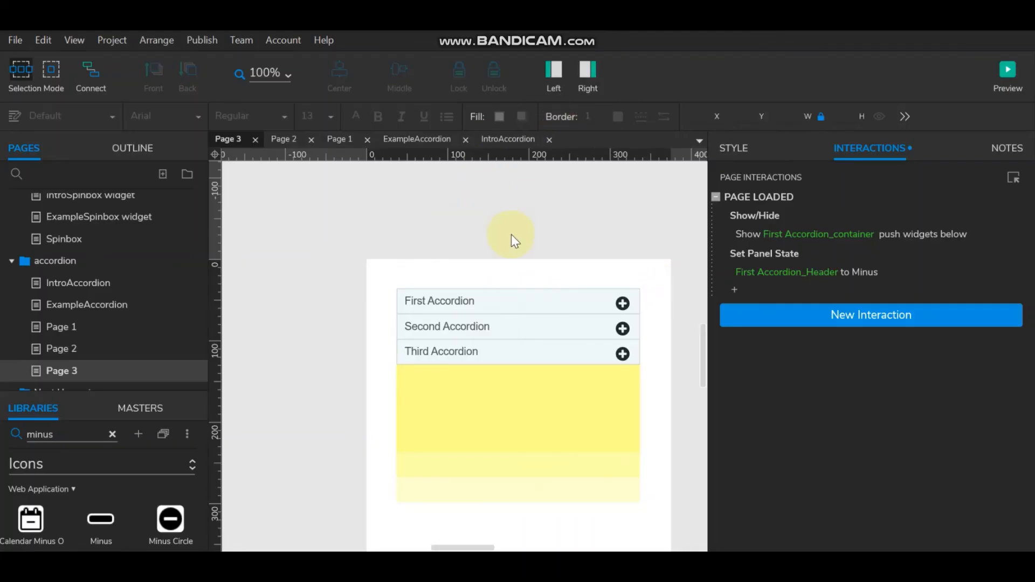
In First Accordion_Header's Plus state, give the rectangle's Click or Tap action showing First Accordion_container a slide down animation
double_click(509, 304)
click(428, 200)
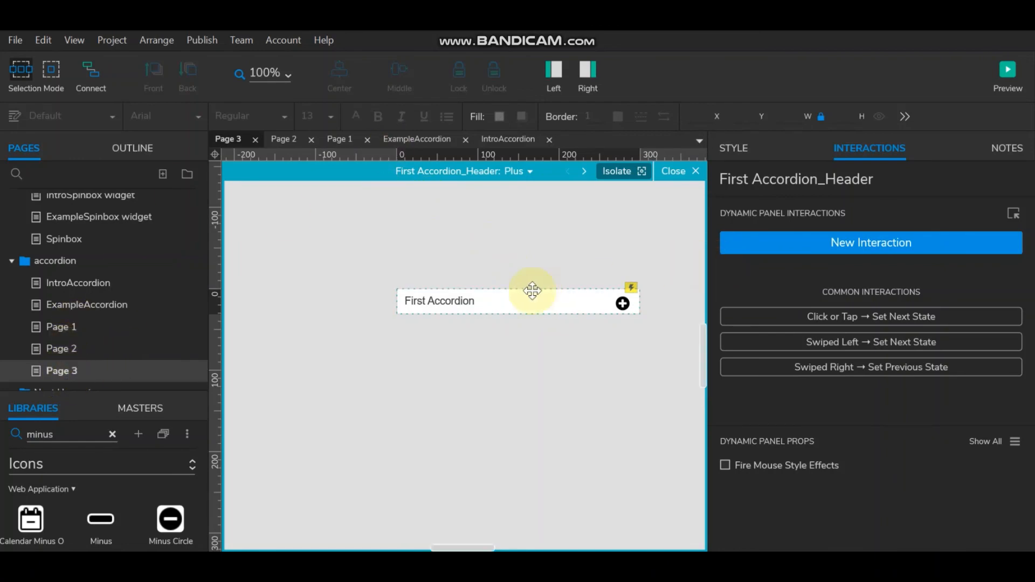
click(459, 292)
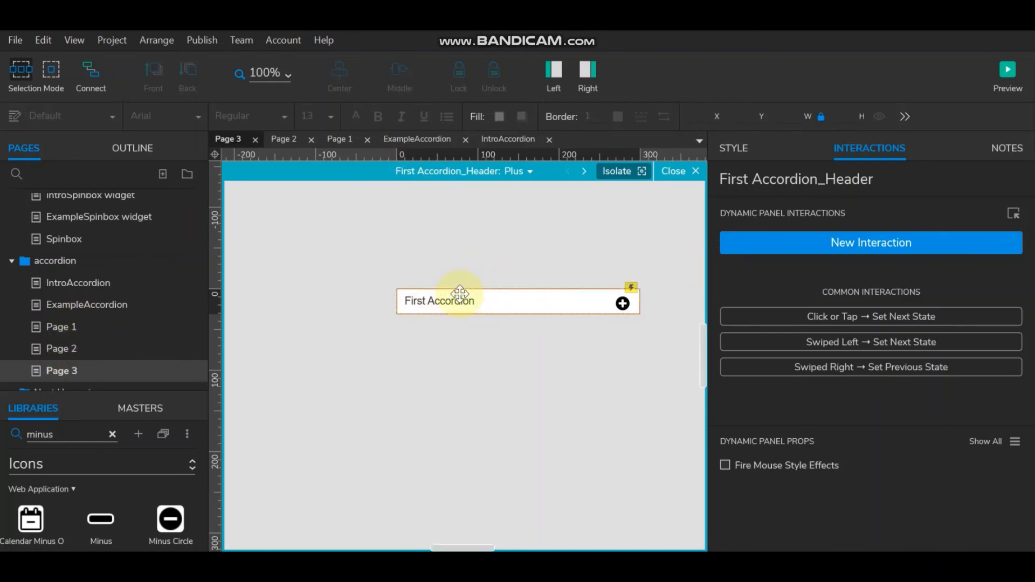
click(459, 293)
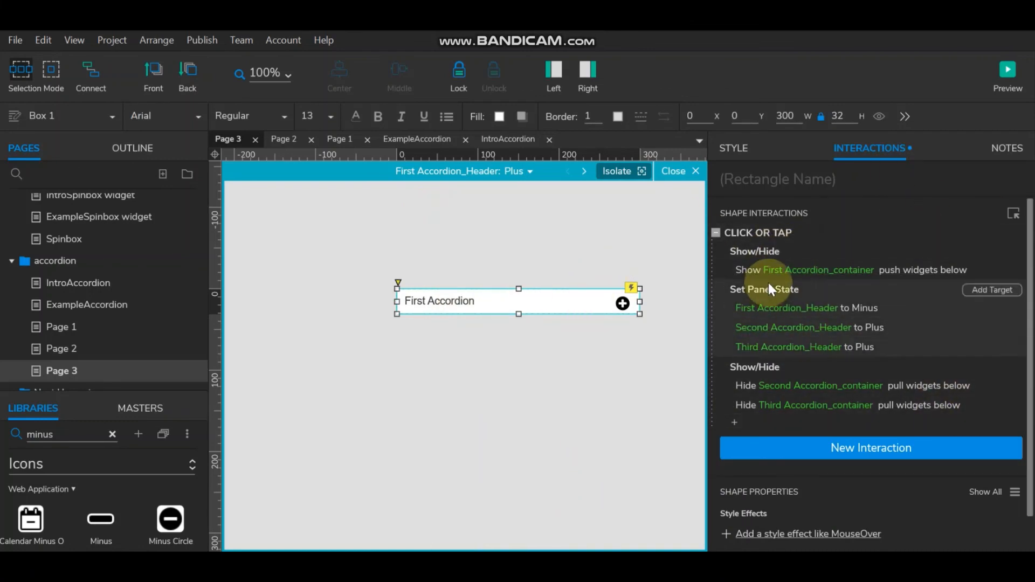
double_click(768, 233)
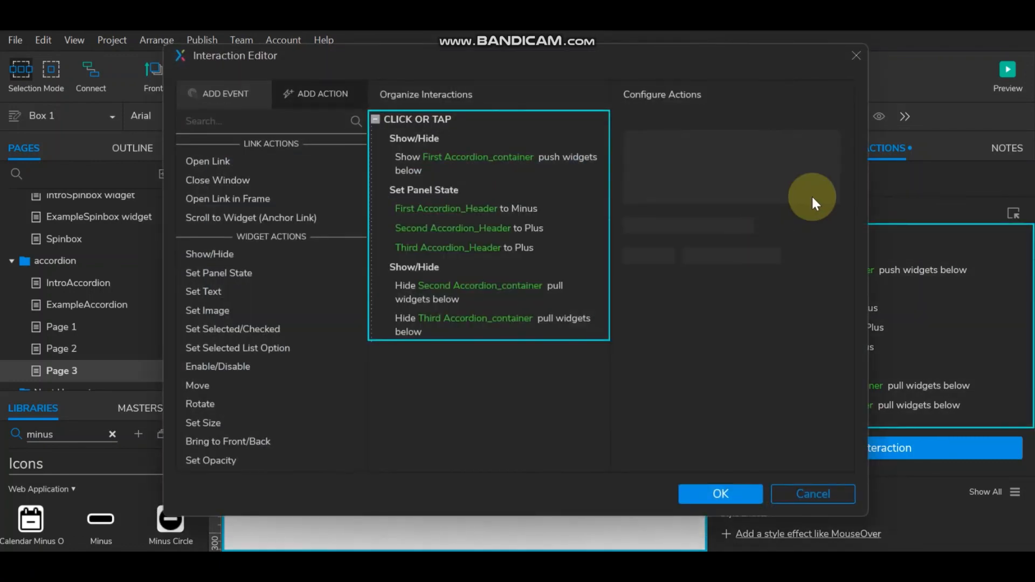
click(415, 156)
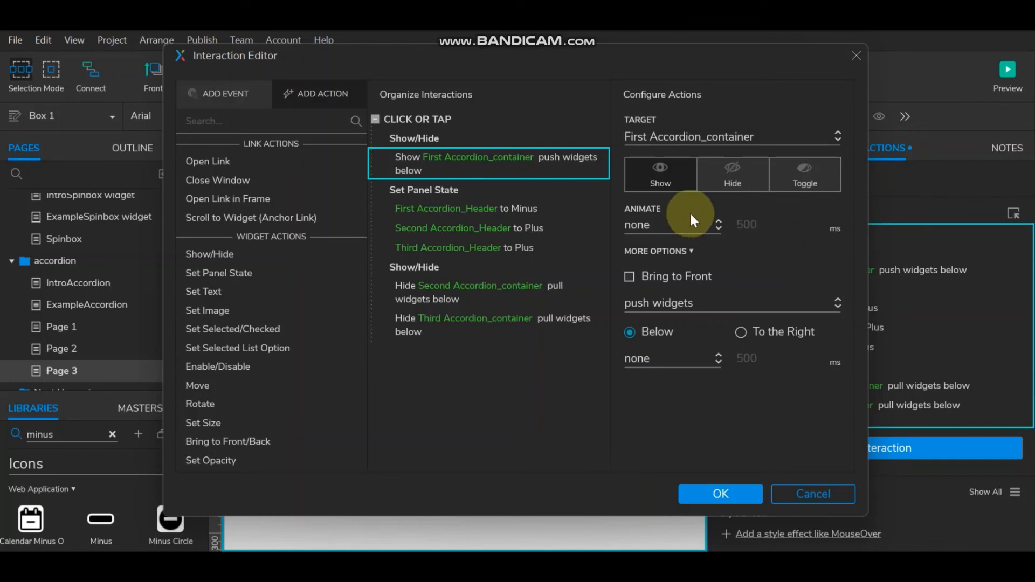
click(688, 228)
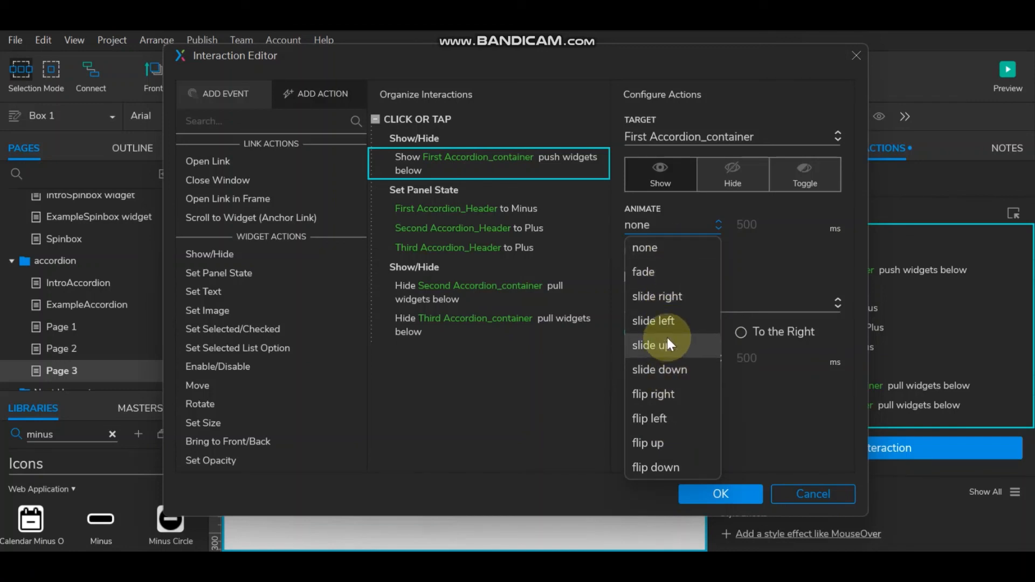
click(669, 370)
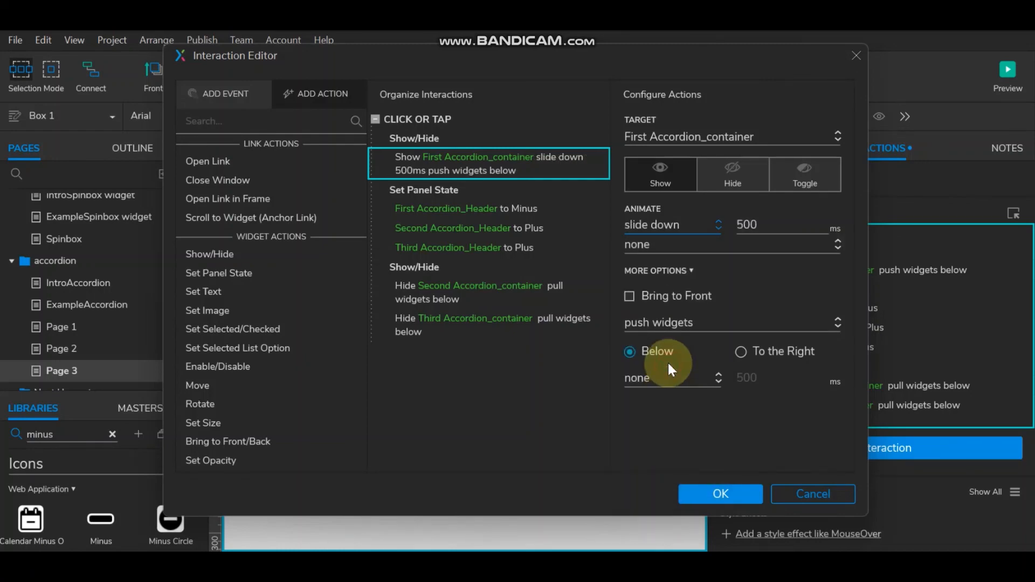
click(702, 504)
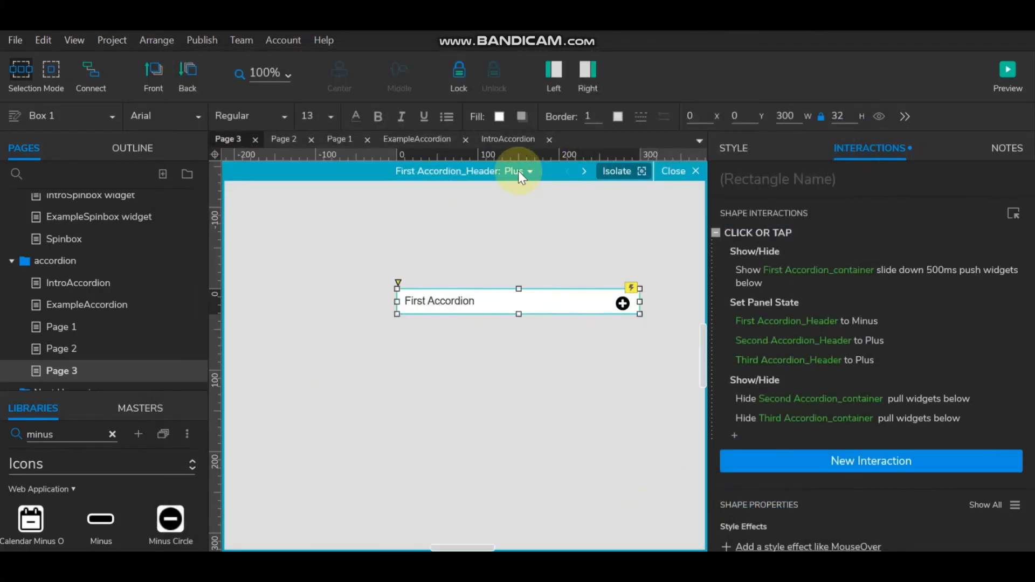
In First Accordion_Header's Minus state, give the rectangle's action hiding First Accordion_container a slide up animation
click(519, 171)
click(536, 210)
click(459, 295)
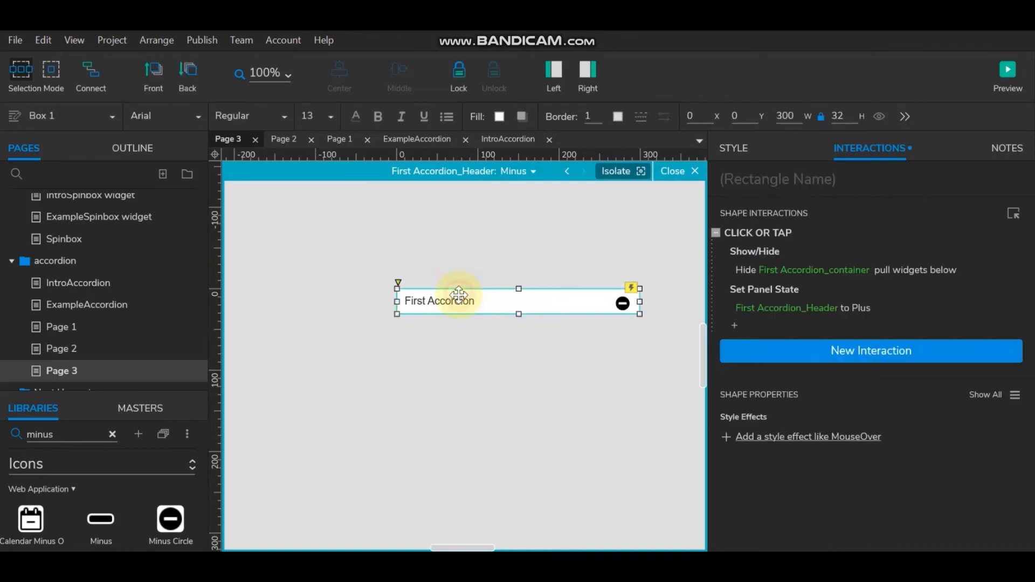
click(808, 270)
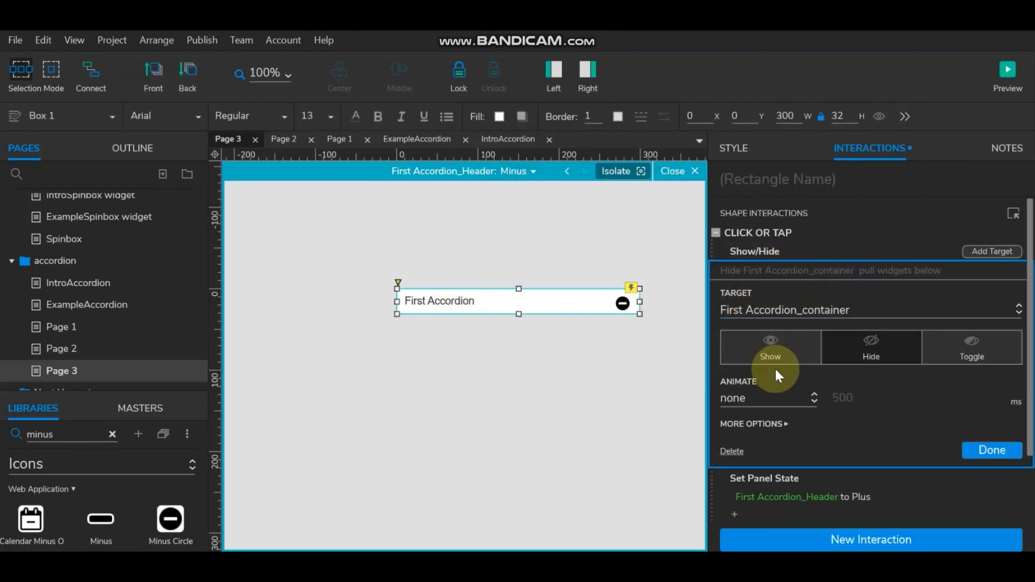
click(787, 396)
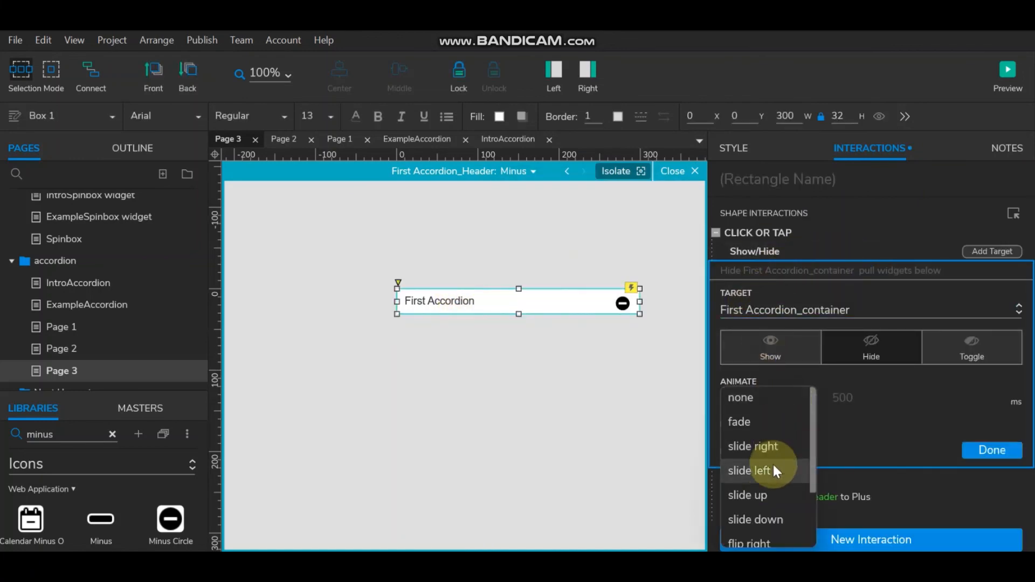
click(768, 494)
click(1001, 474)
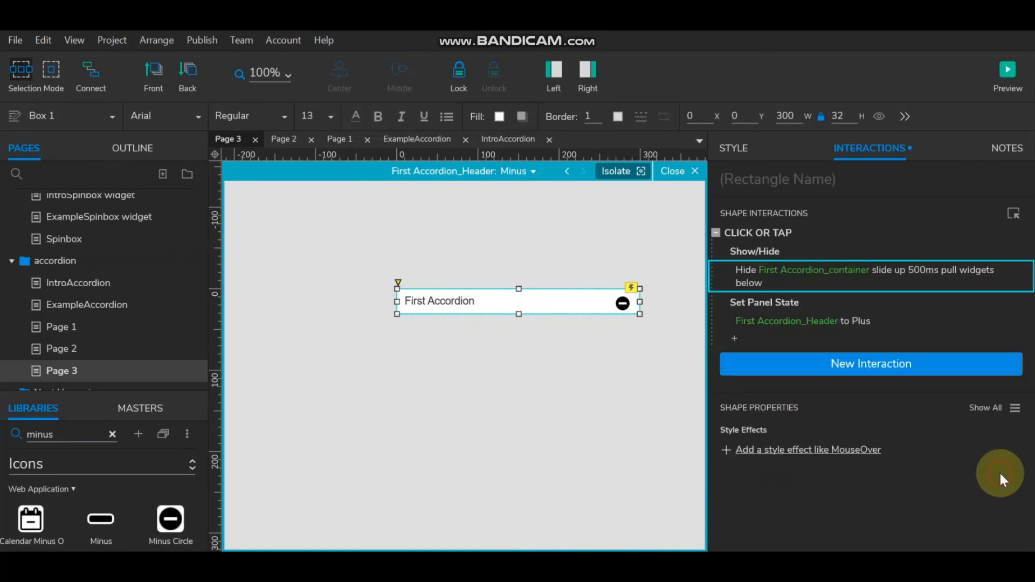
Preview Page 3 in the browser and expand the Second Accordion section followed by the First to check the slide animation
click(1015, 70)
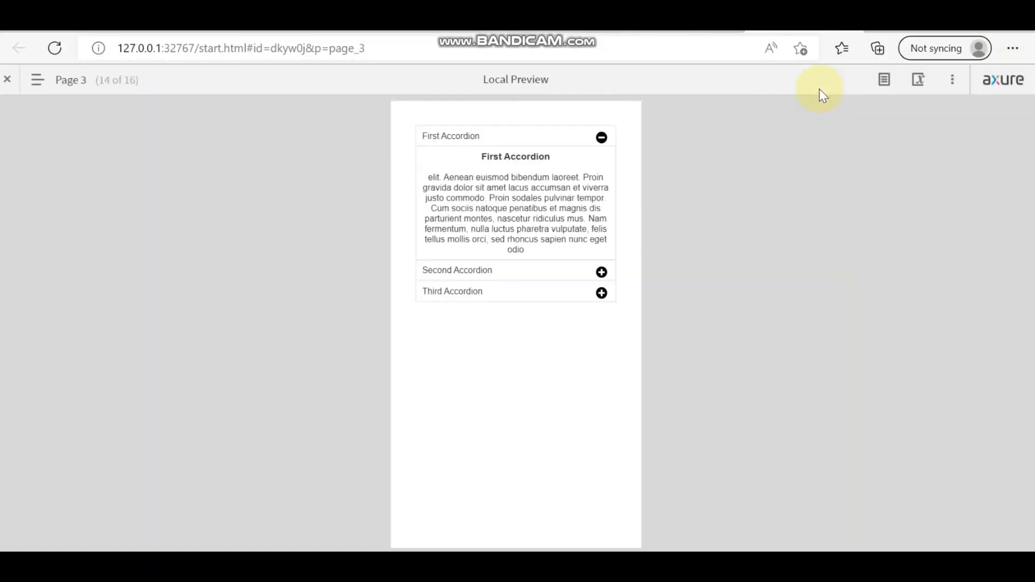
click(543, 271)
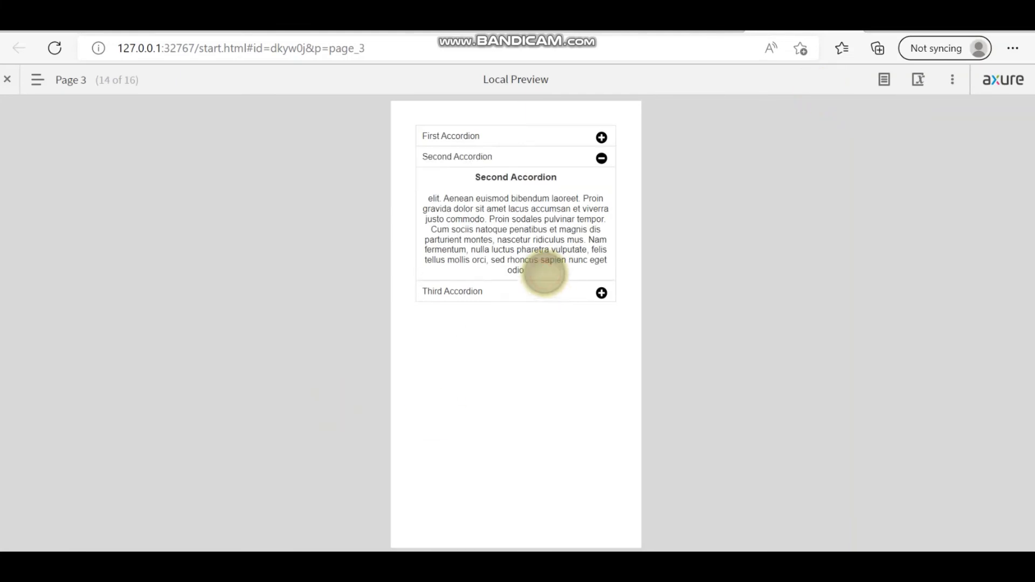
click(515, 132)
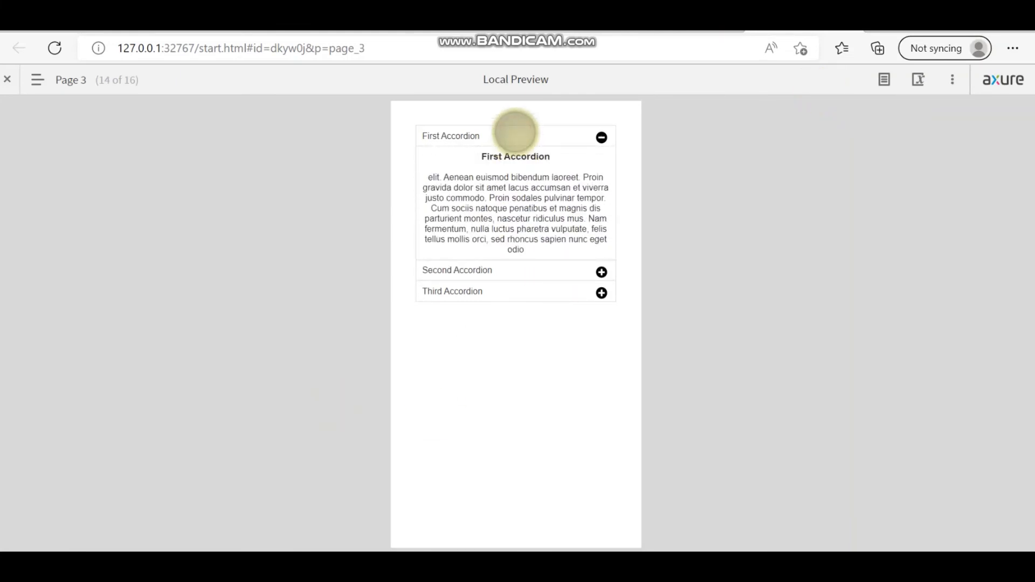
Collapse and expand the First Accordion section repeatedly in the Page 3 preview to check its slide animations
click(516, 132)
click(515, 131)
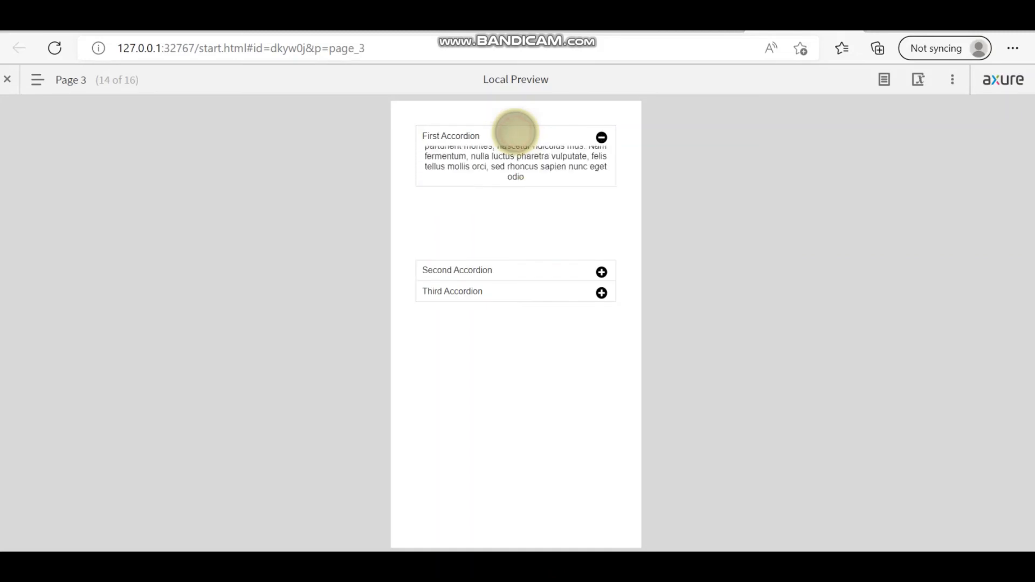
click(515, 132)
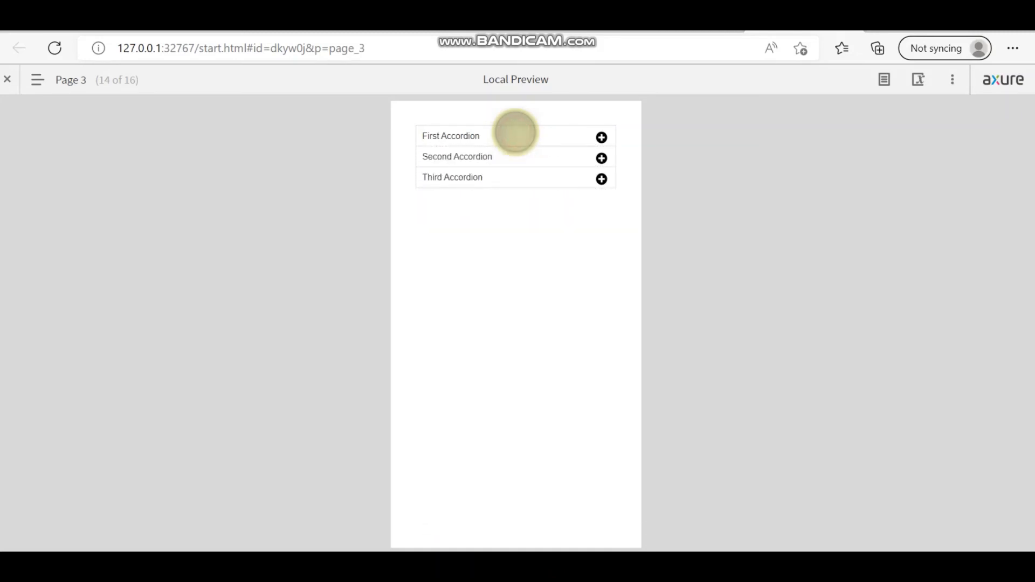
click(514, 130)
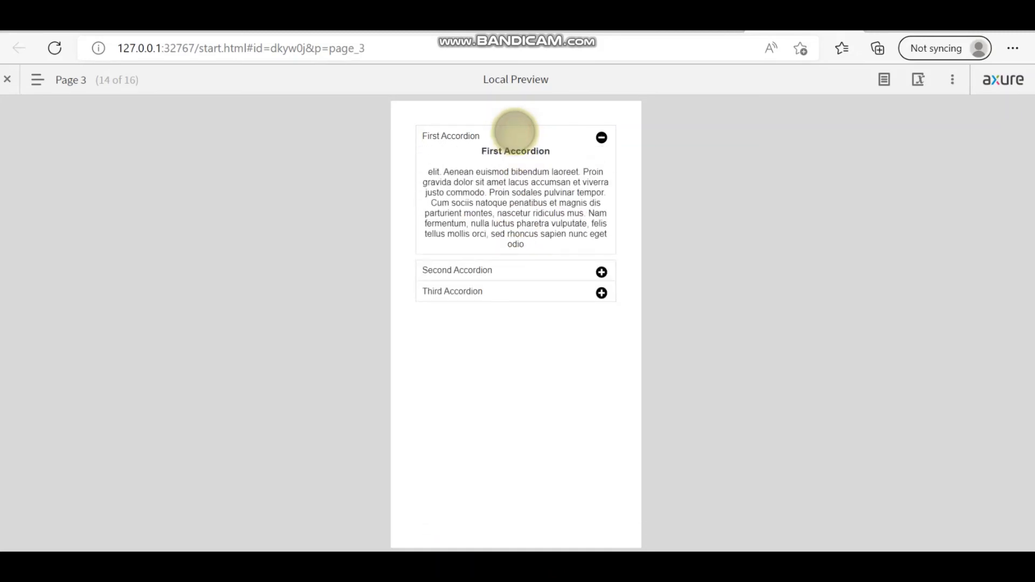
click(509, 131)
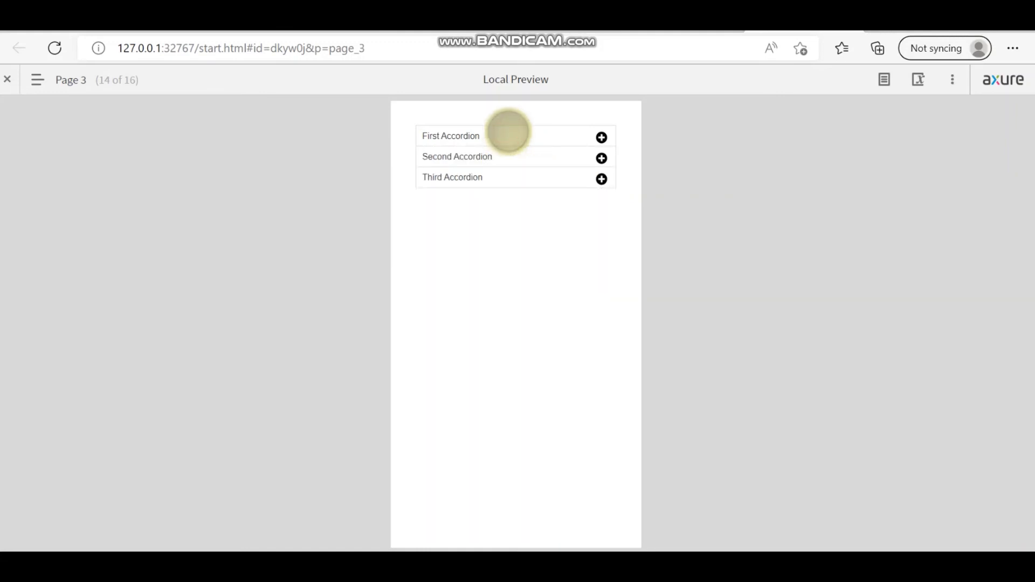
click(508, 130)
click(518, 134)
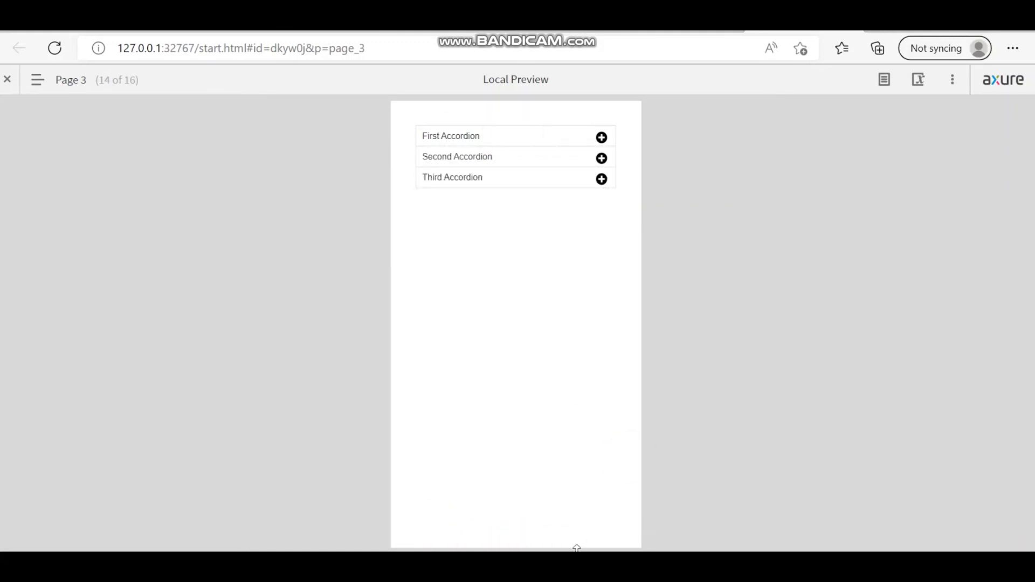
Return to Axure and set the animation to none for hiding First Accordion_container in First Accordion_Header's Minus state on Page 3
click(349, 564)
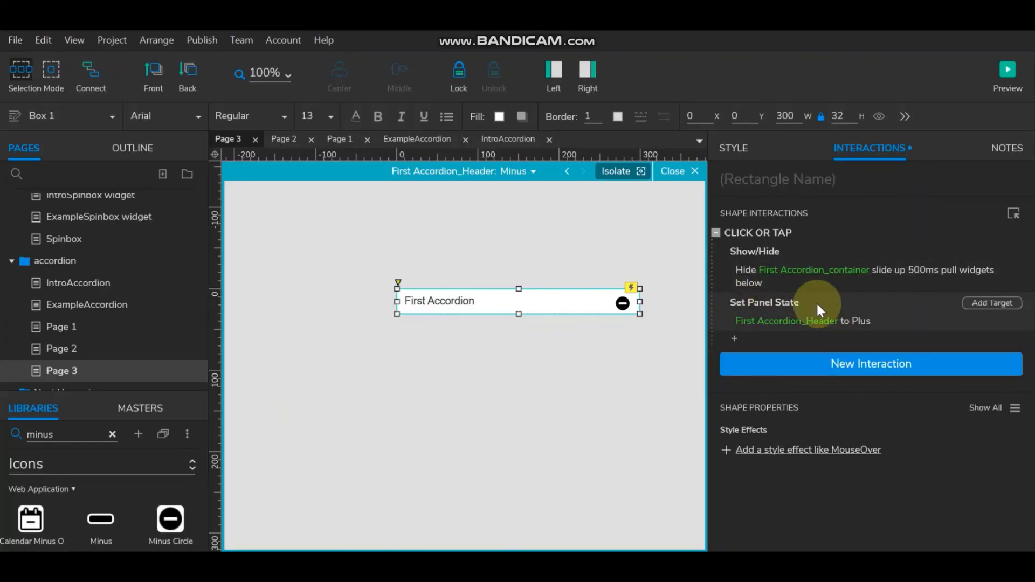
click(762, 275)
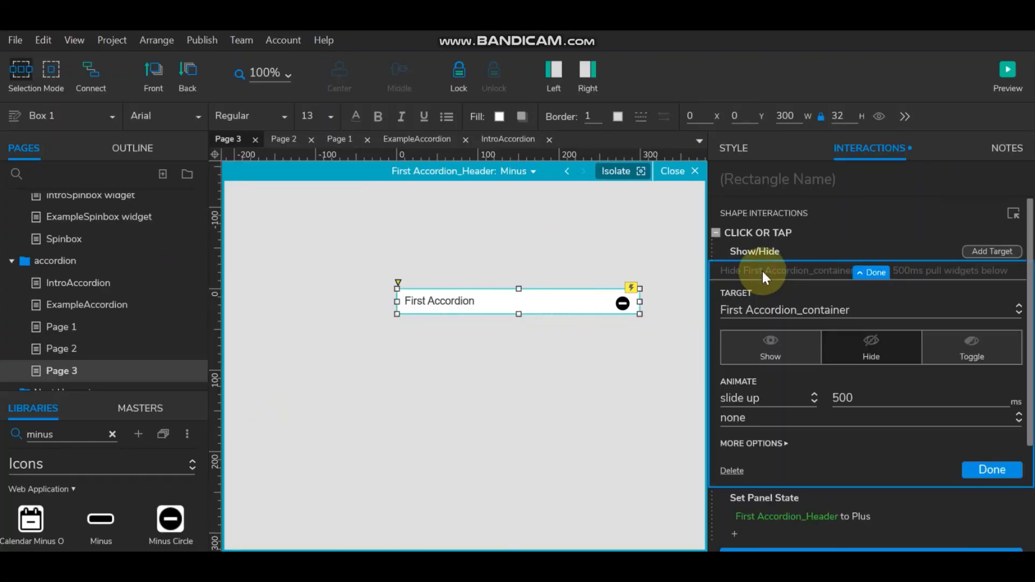
click(765, 404)
scroll(762, 406, up, 1)
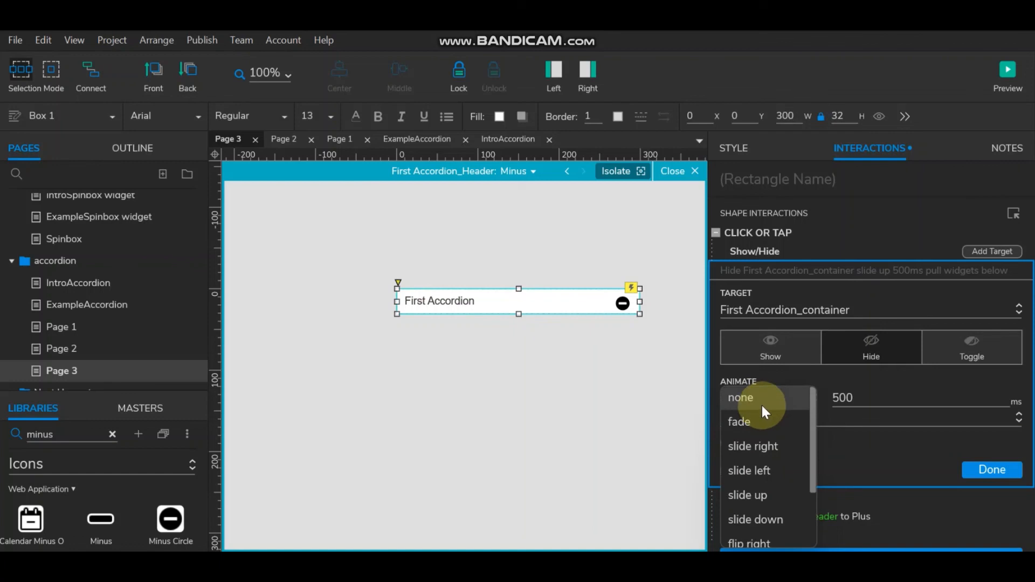
click(762, 405)
click(1020, 451)
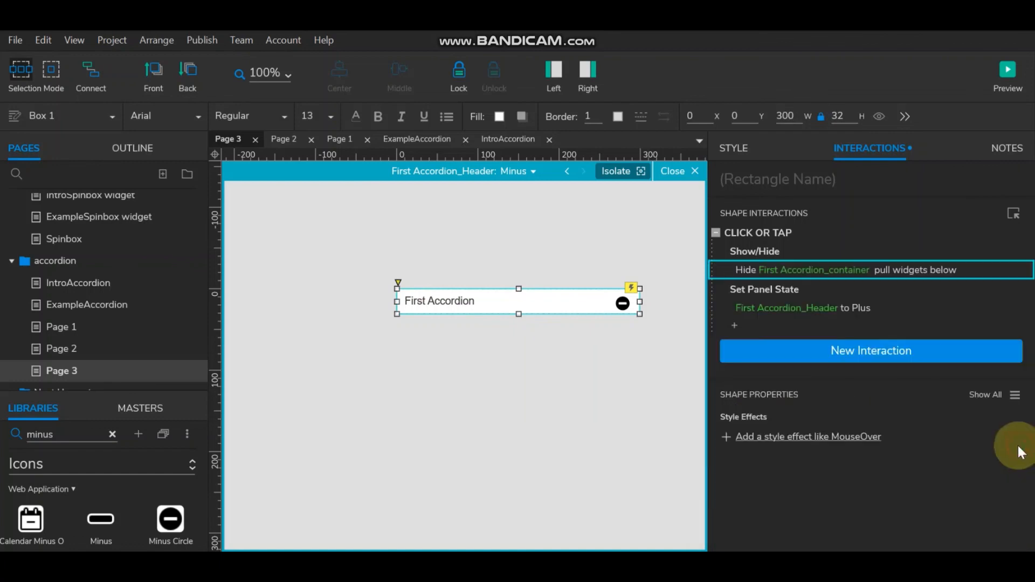
click(768, 307)
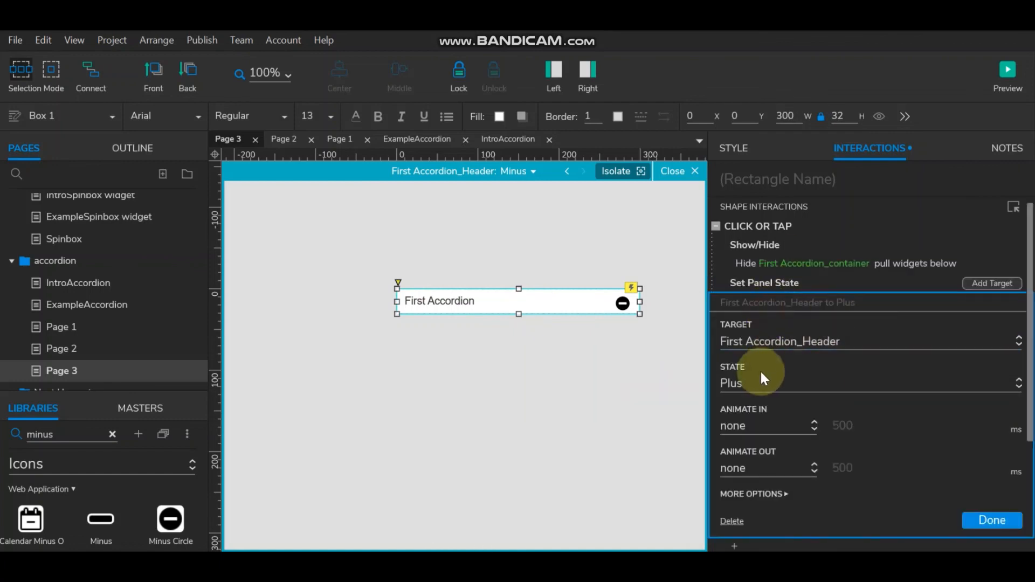
click(981, 520)
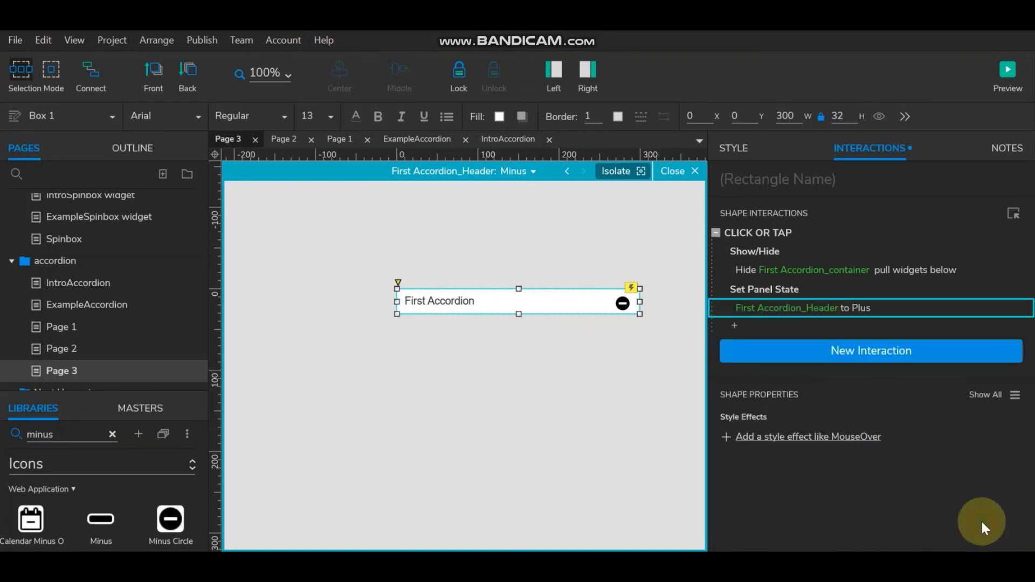
click(534, 172)
On Page 1, apply a slide down animation to the Plus state rectangle's action showing First Accordion_container
click(59, 328)
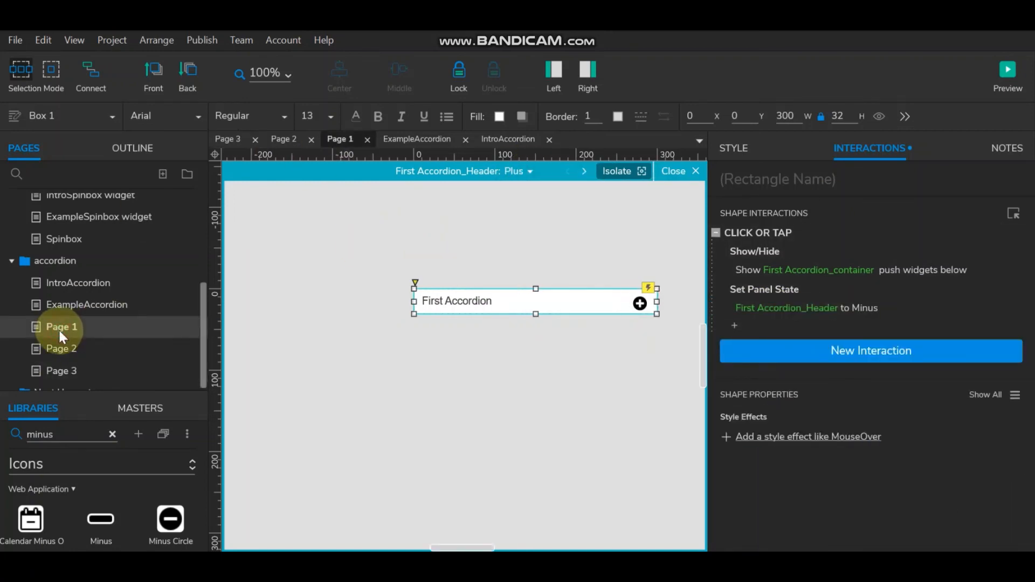
click(541, 327)
click(555, 296)
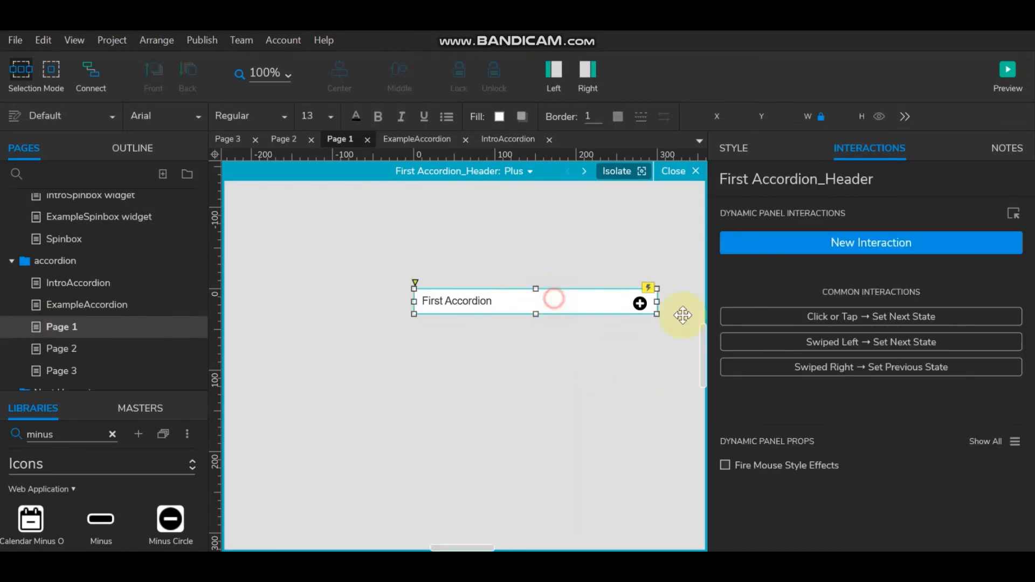
click(785, 270)
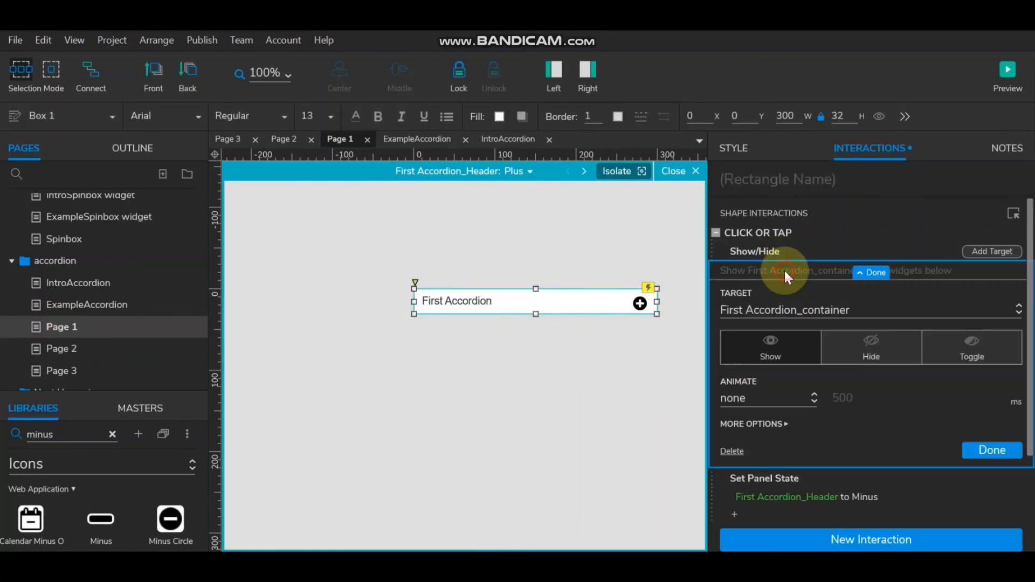
click(799, 398)
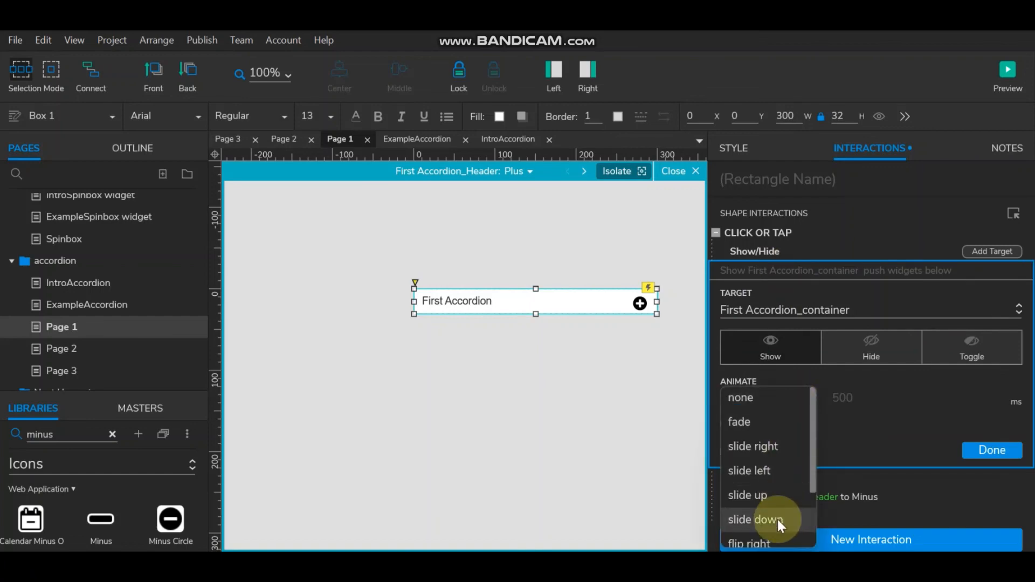
click(778, 519)
click(997, 480)
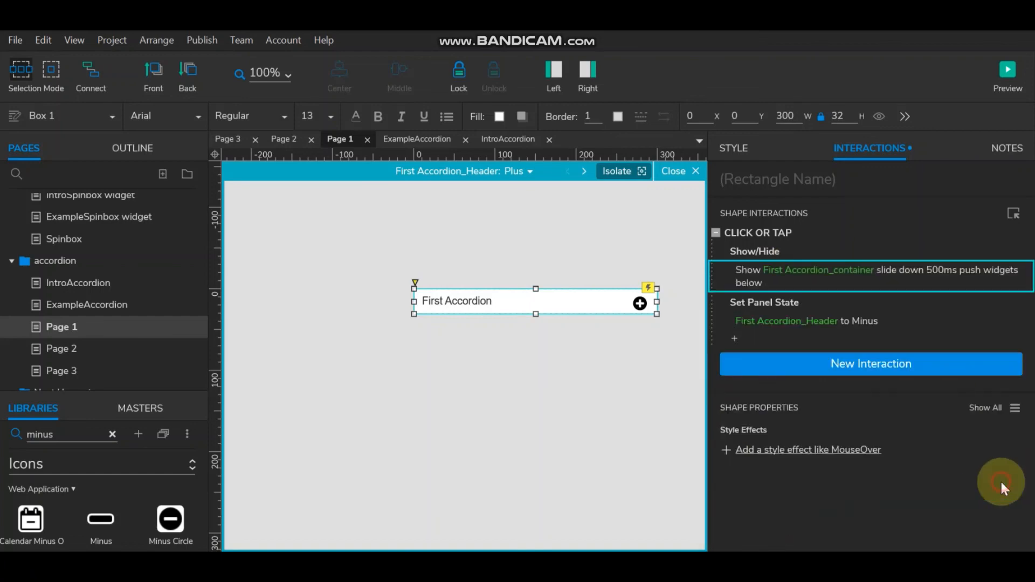
In Page 1's First Accordion_Header Minus state, apply a slide up animation to the rectangle's action hiding First Accordion_container
click(529, 172)
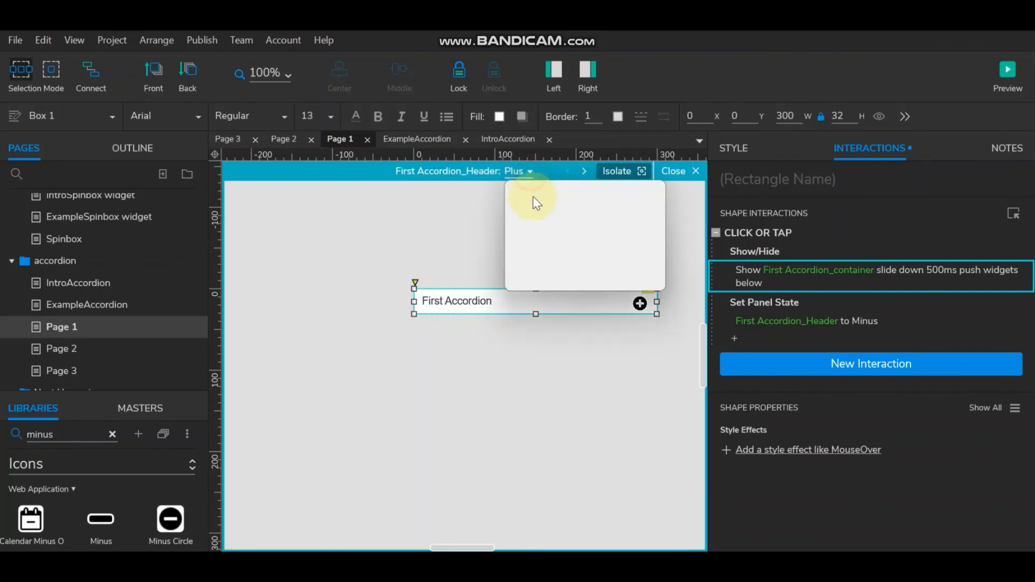
click(540, 213)
click(462, 297)
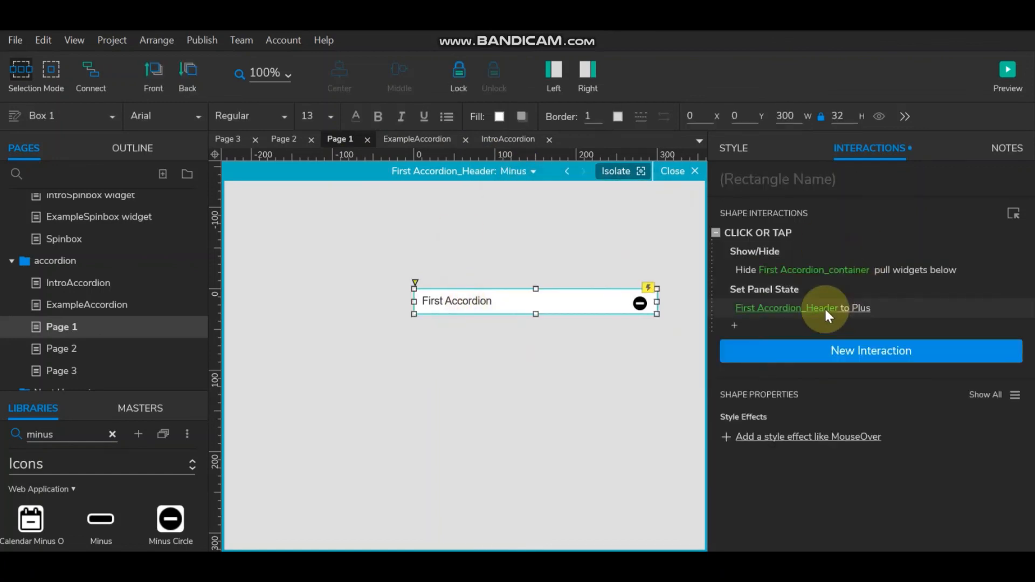
click(784, 267)
click(776, 395)
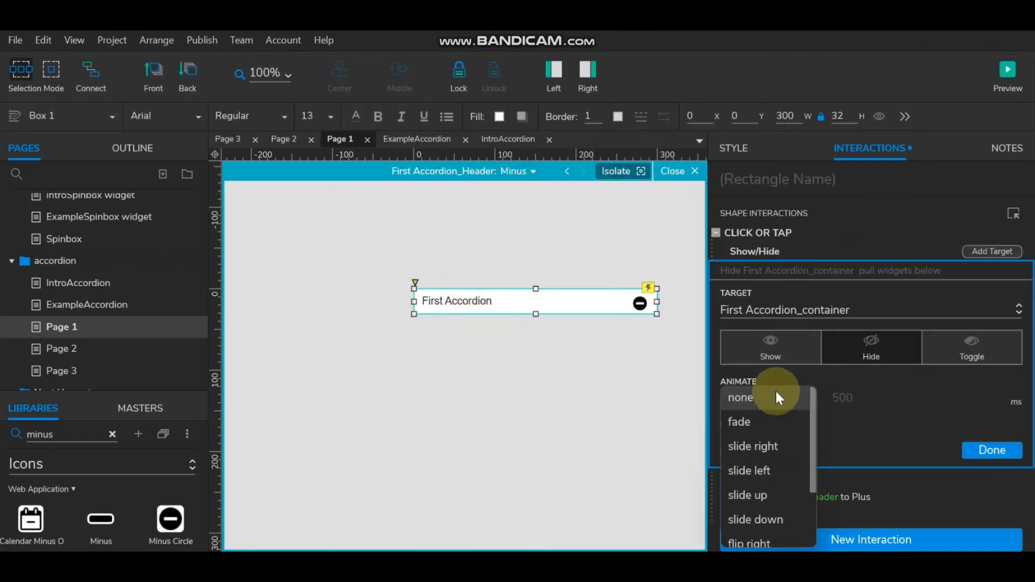
click(765, 491)
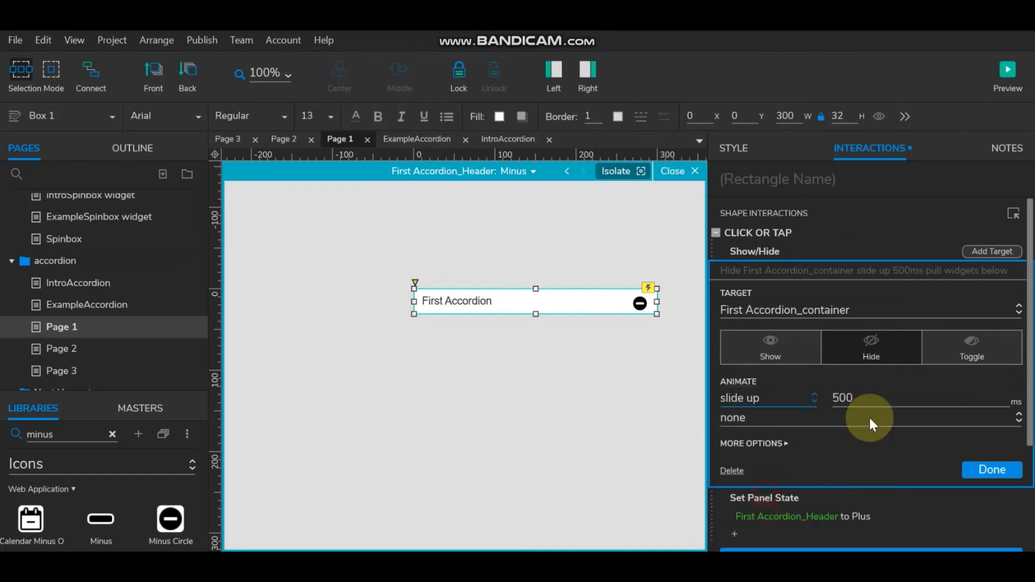
click(987, 467)
Preview Page 1 in the browser and repeatedly expand and collapse the First Accordion section to test its animations
click(1008, 72)
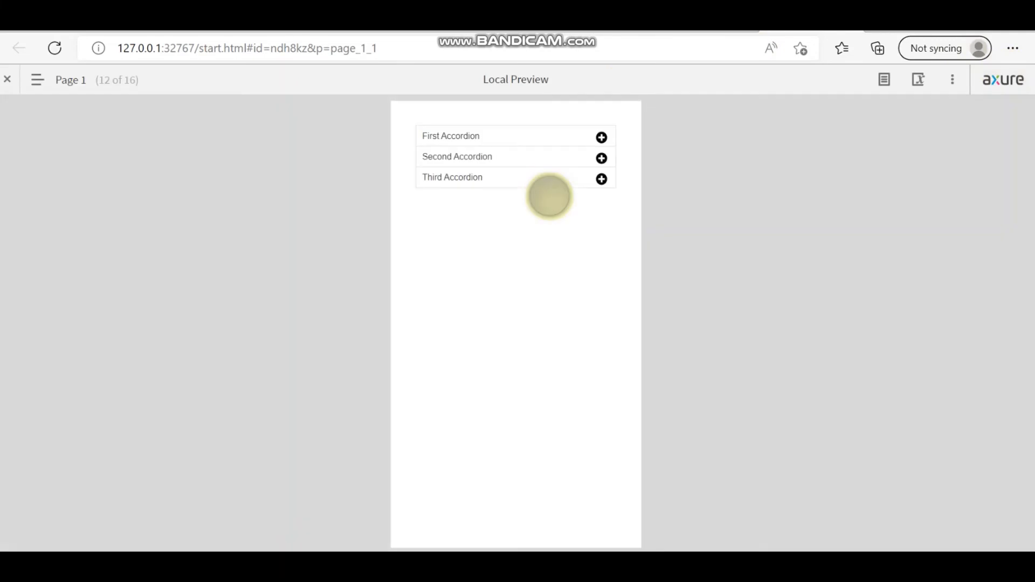
click(556, 127)
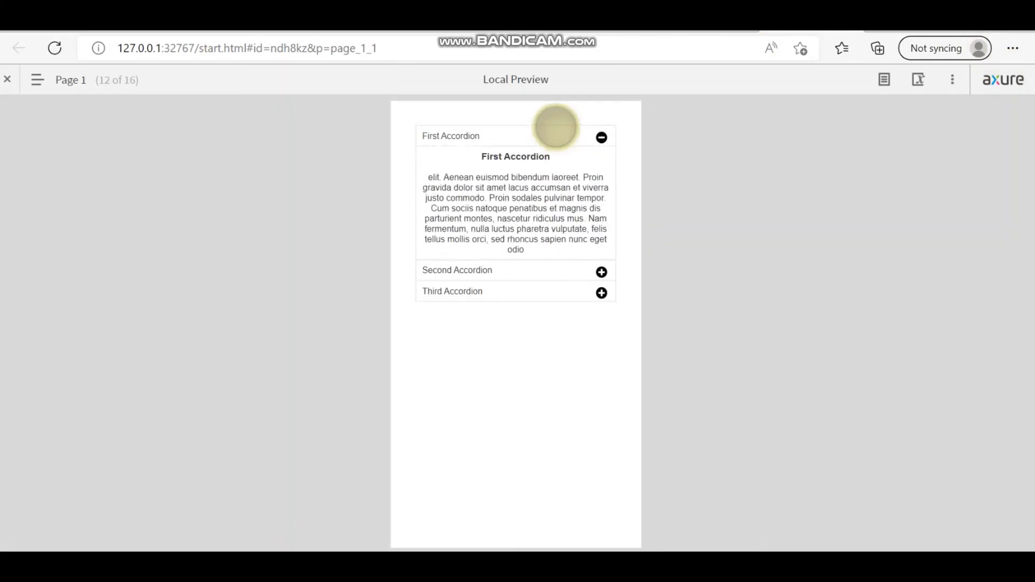
click(556, 128)
click(556, 127)
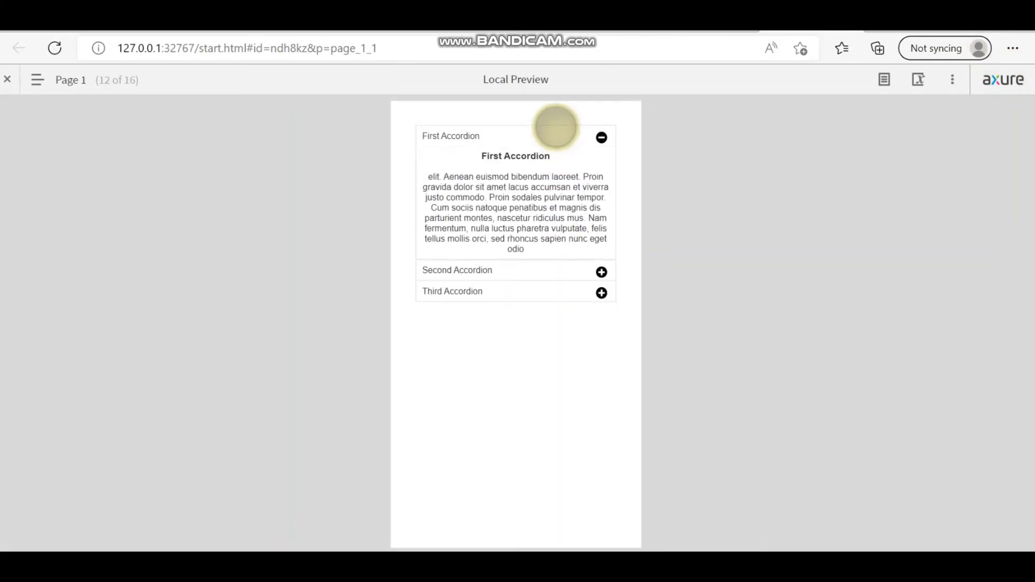
click(556, 127)
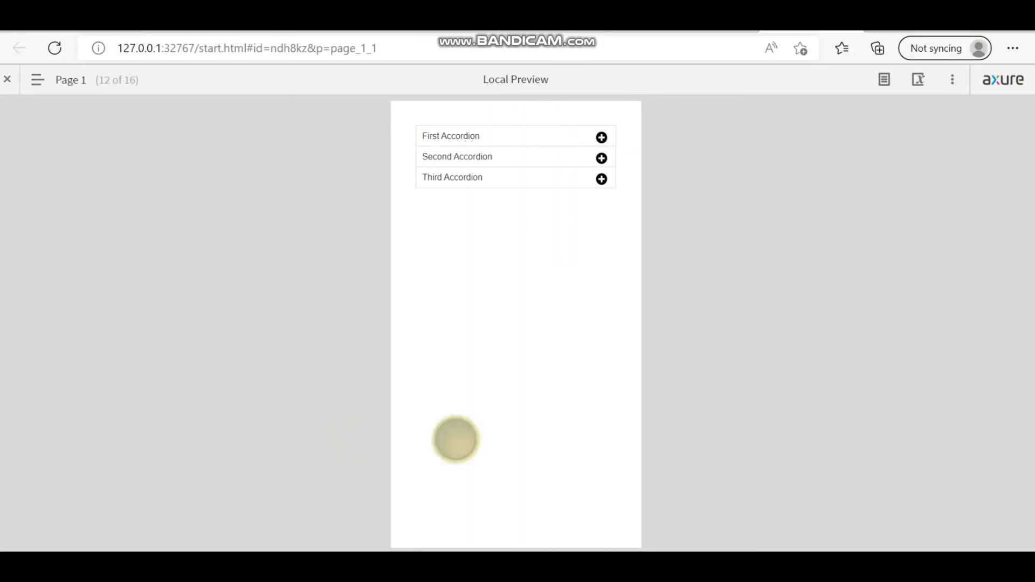
Back in Axure, set linear easing for the slide up animation hiding First Accordion_container in the Minus state's Click or Tap interaction
key(alt+Tab)
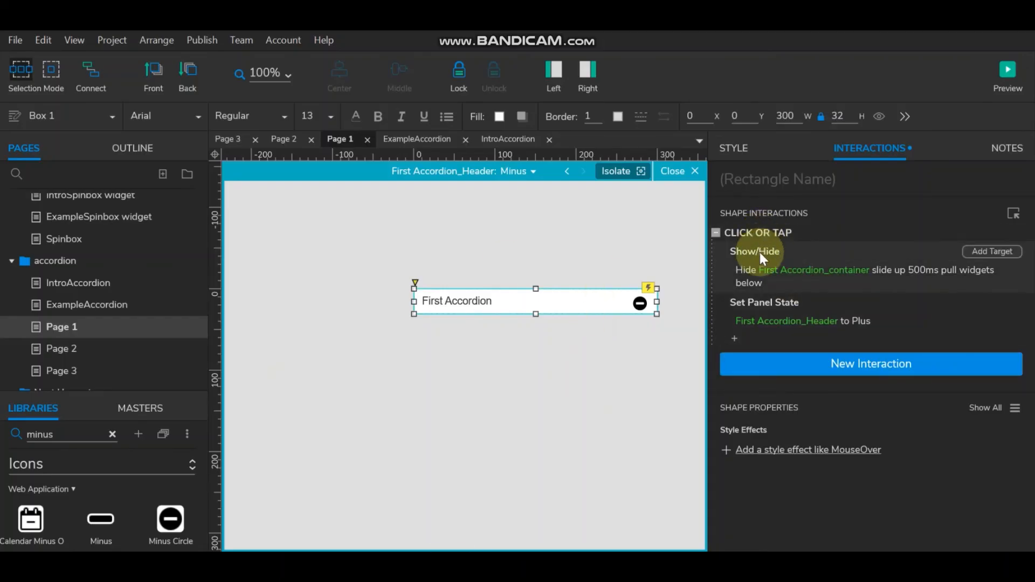
double_click(753, 229)
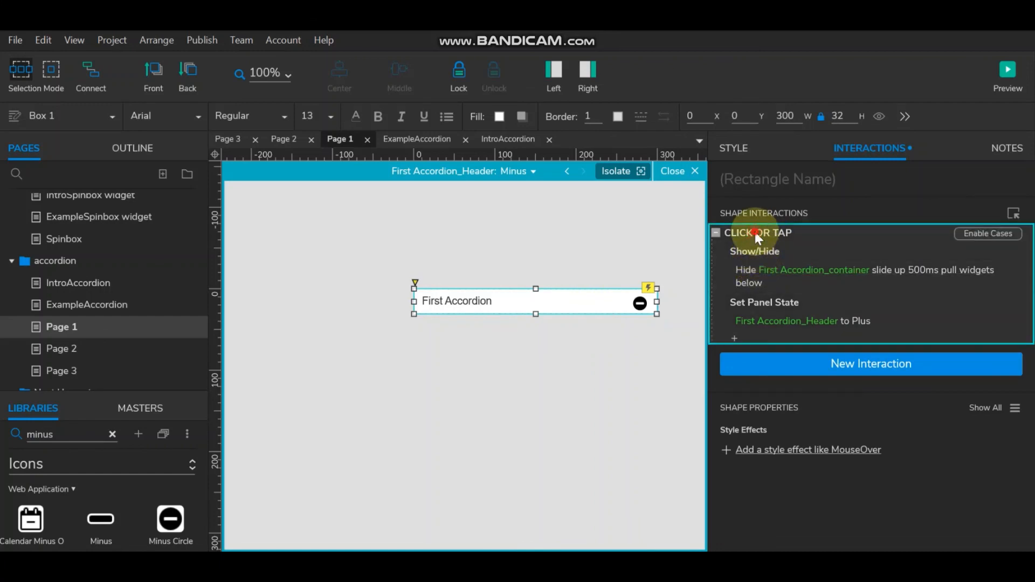
click(432, 163)
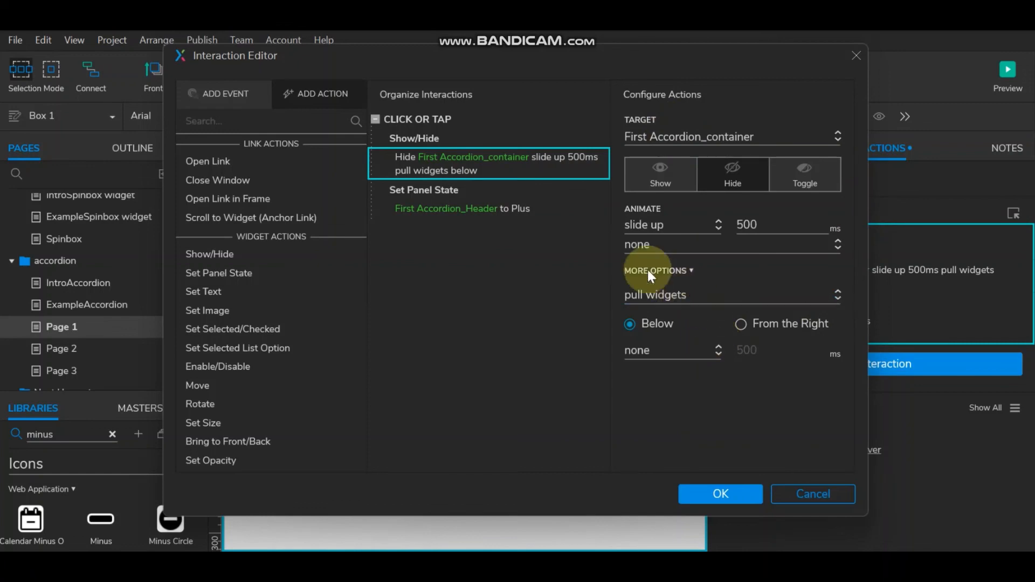
click(714, 247)
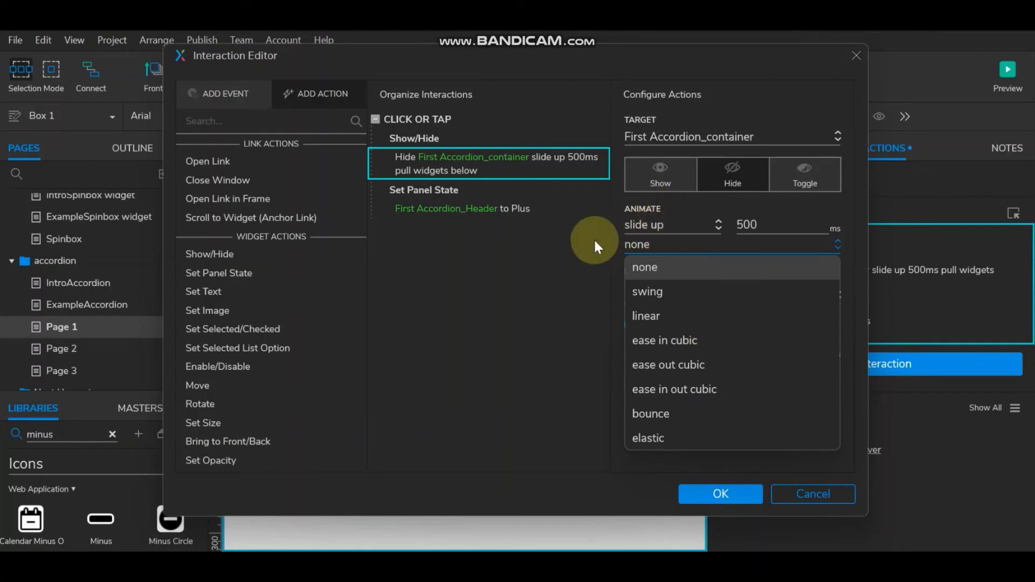
click(649, 249)
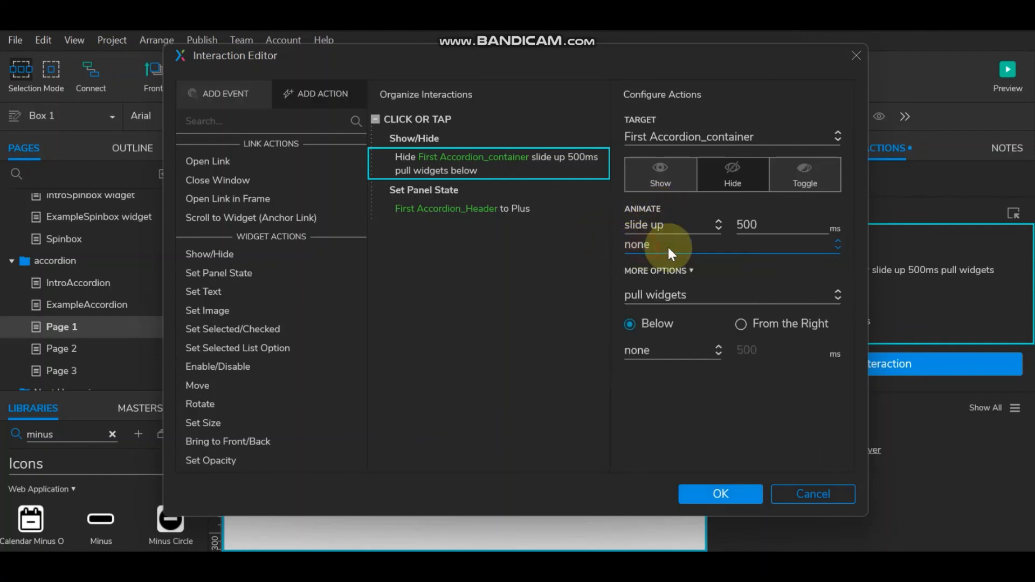
click(694, 246)
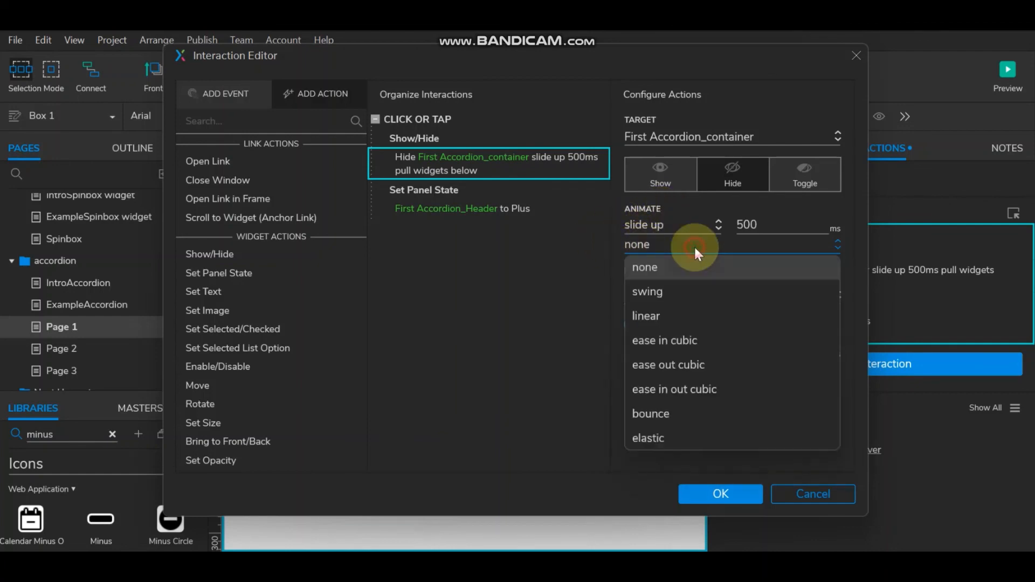
click(694, 316)
click(740, 490)
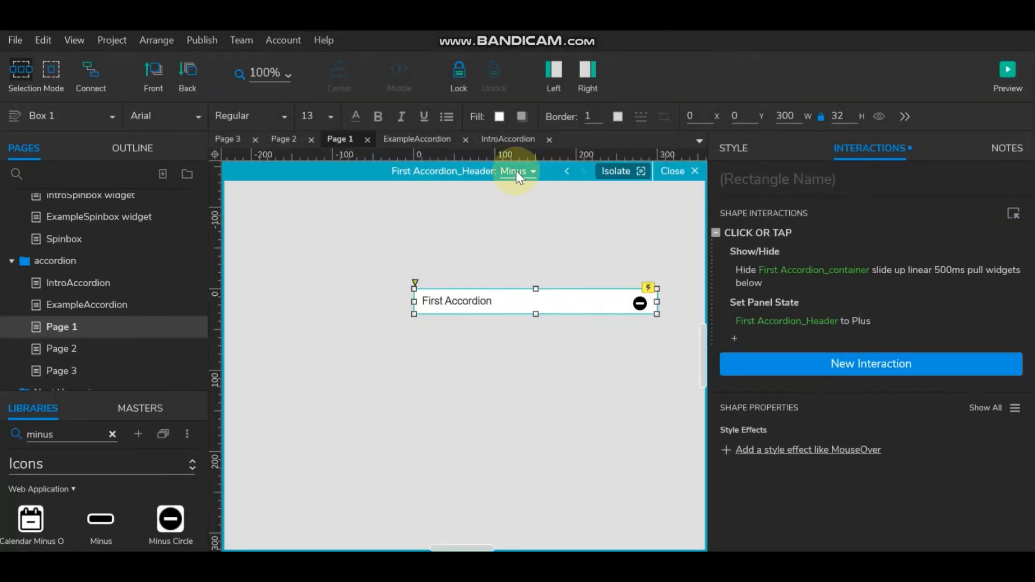
In First Accordion_Header's Plus state, set linear easing for the rectangle's slide down animation showing First Accordion_container
click(516, 170)
click(536, 192)
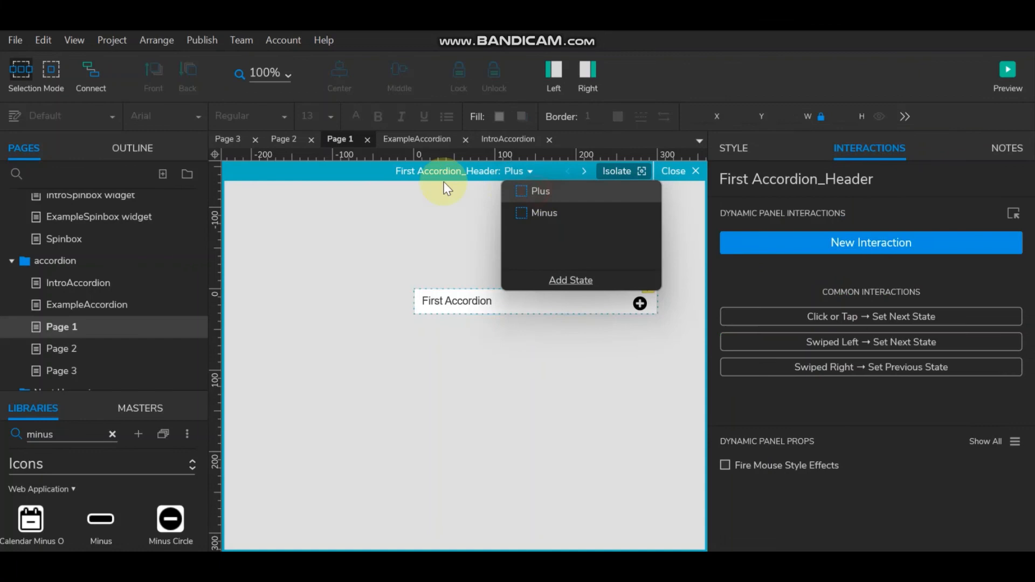
click(440, 299)
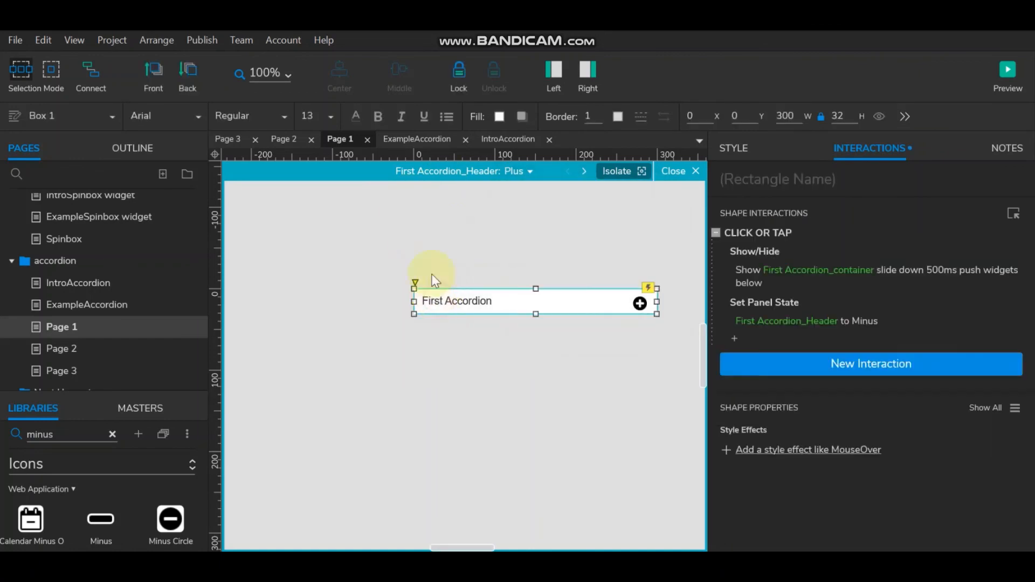
double_click(745, 249)
click(422, 160)
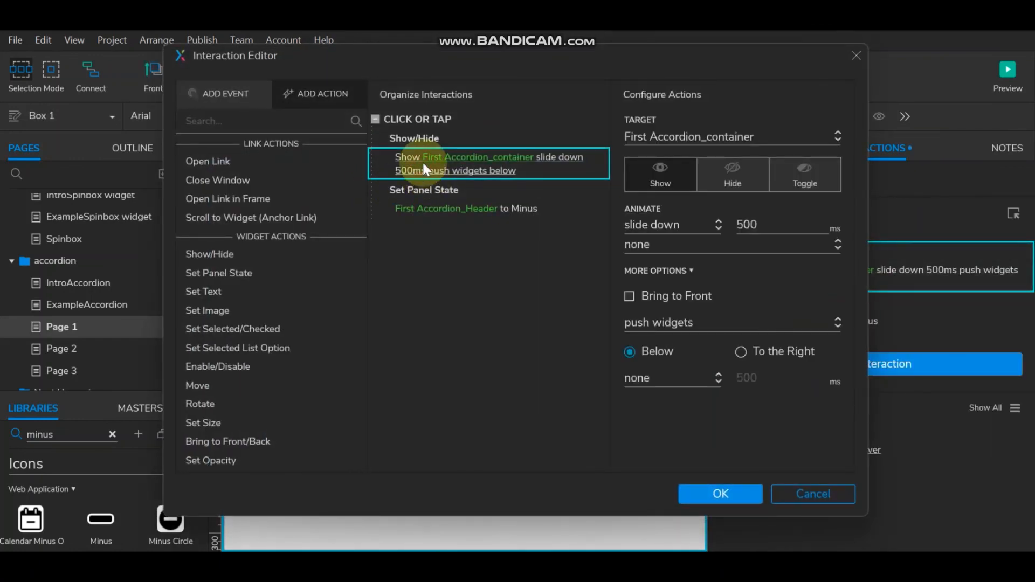
click(717, 241)
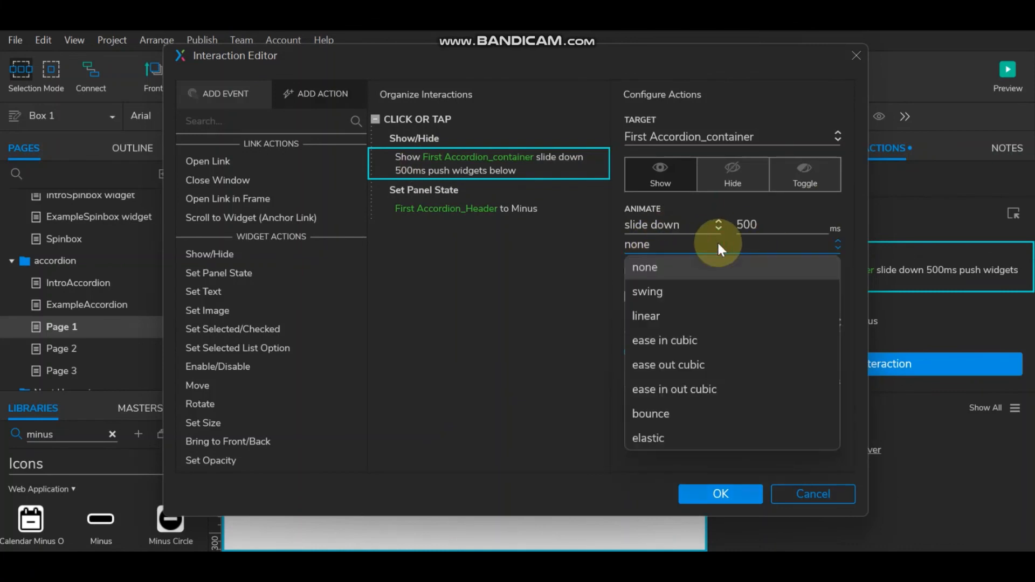
click(715, 310)
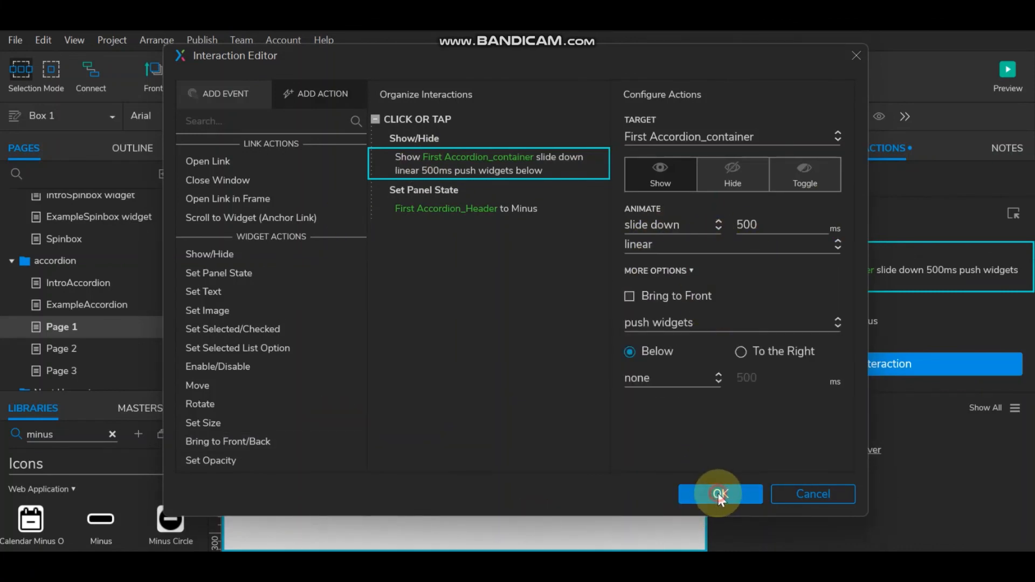
click(720, 494)
Preview Page 1 in the browser and expand and collapse the First and Second Accordion sections to compare their animations
click(1007, 72)
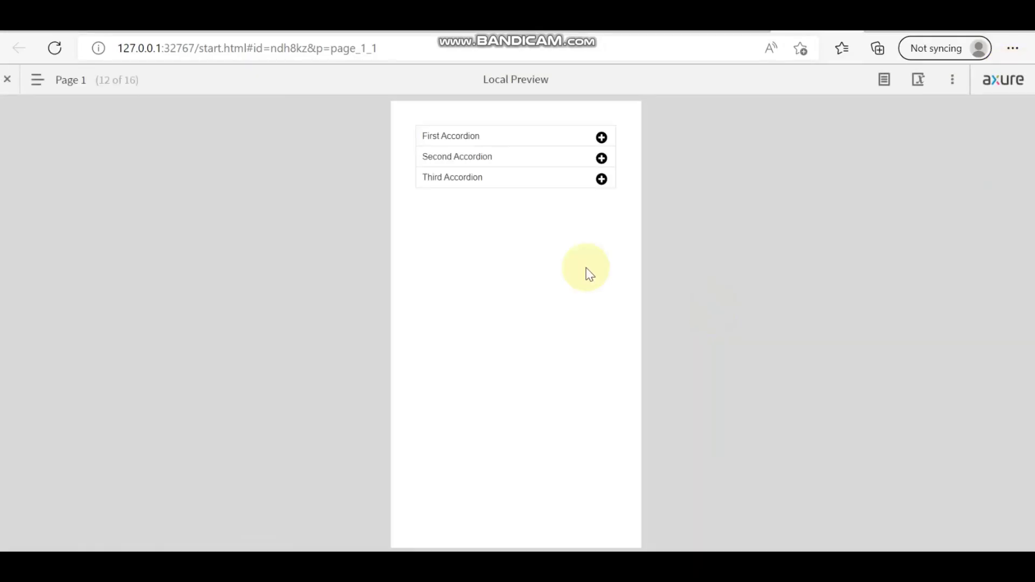
click(485, 135)
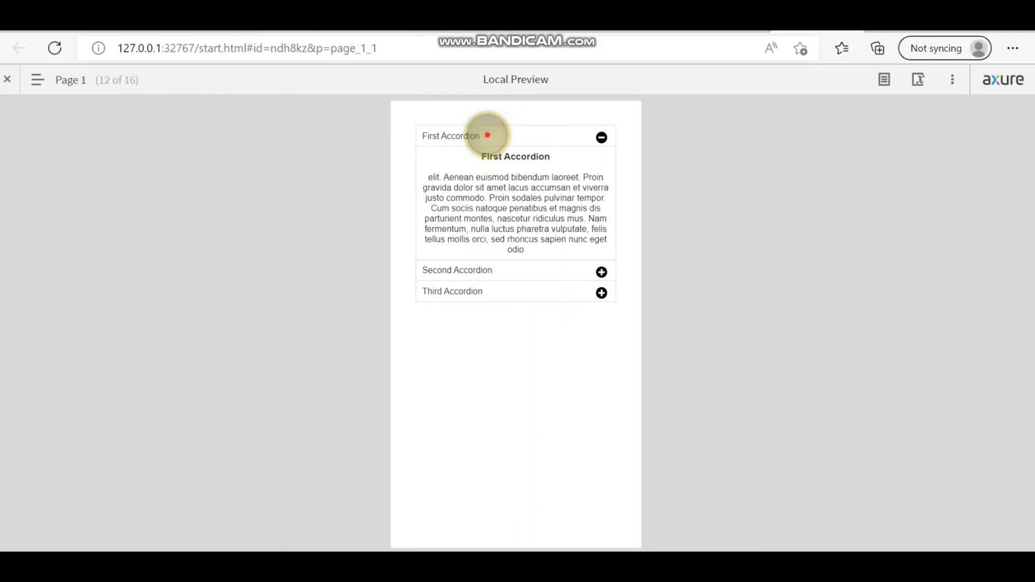
click(487, 135)
click(487, 156)
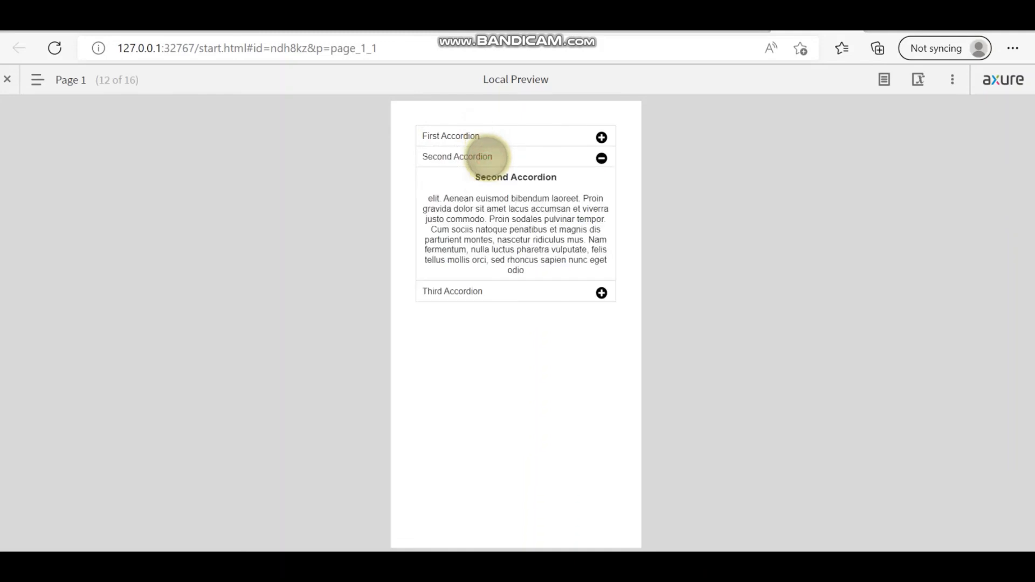
click(486, 156)
click(487, 156)
click(487, 157)
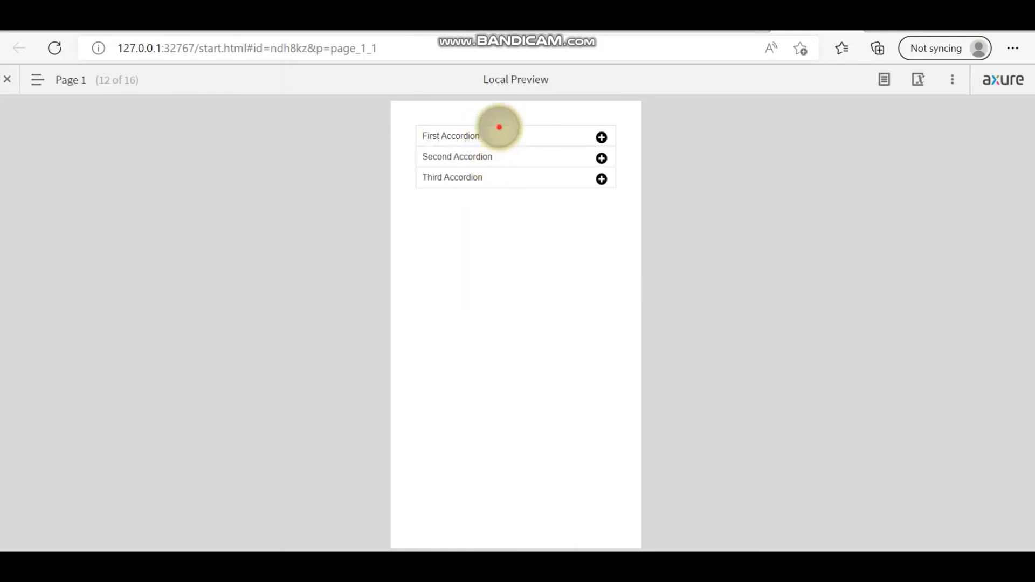
click(499, 127)
click(499, 127)
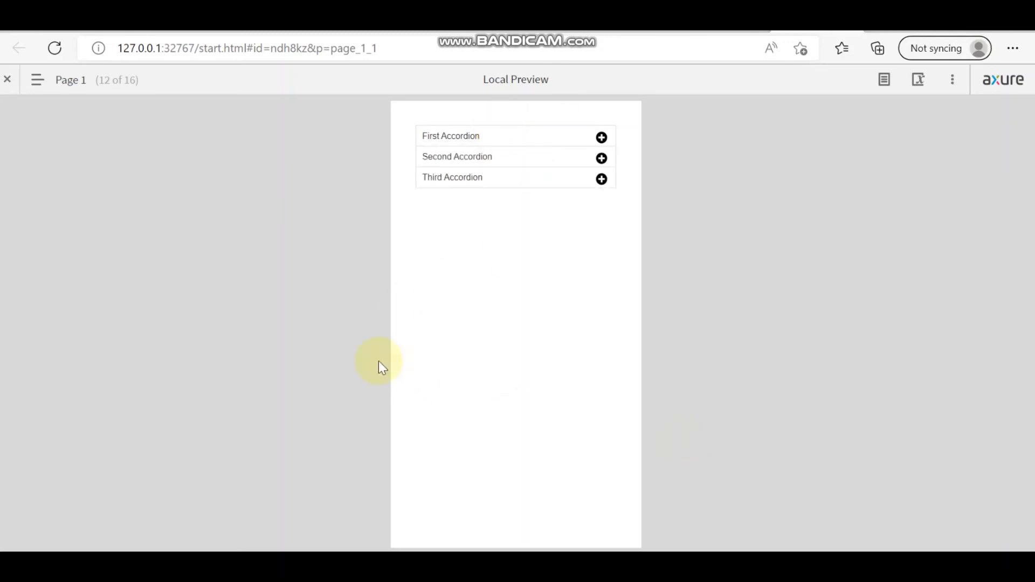
Back in Axure, open the IntroAccordion page and preview it in the browser
key(alt+Tab)
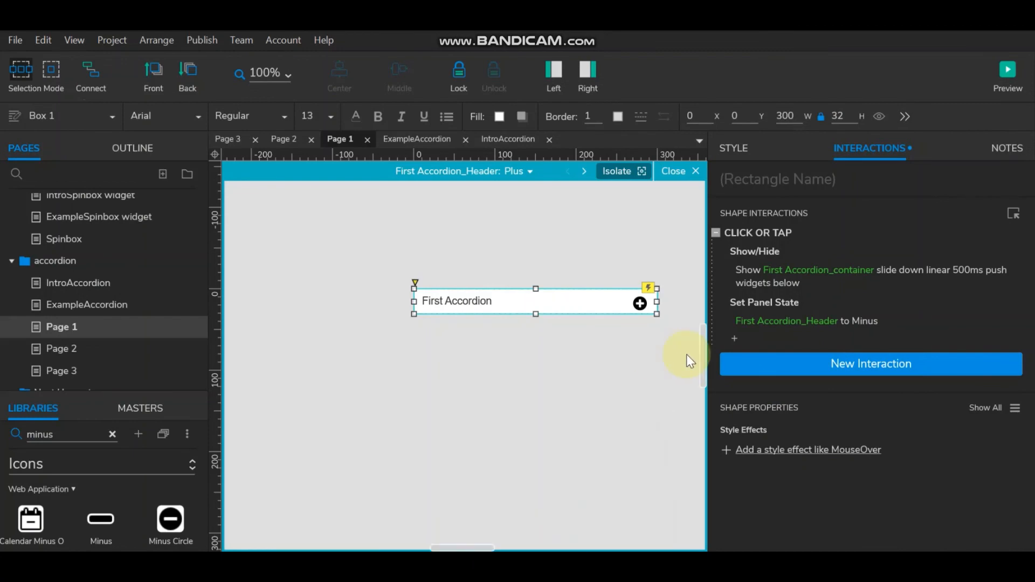
click(79, 281)
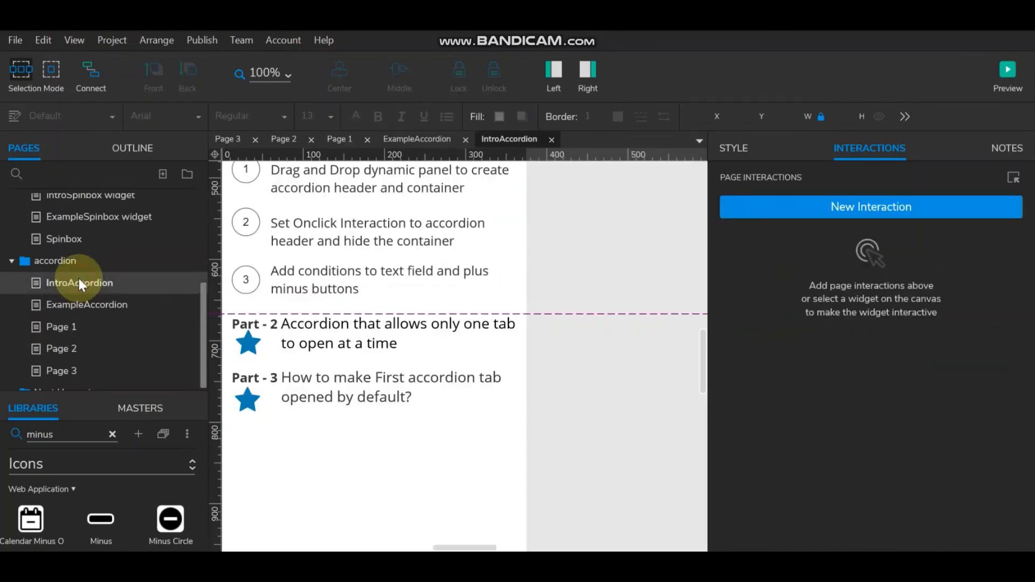
click(1008, 72)
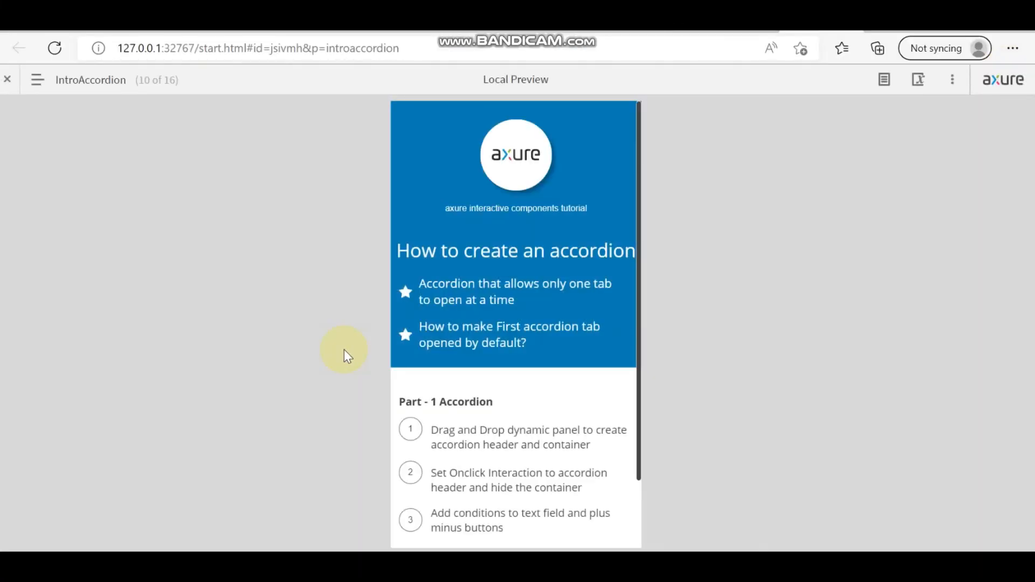